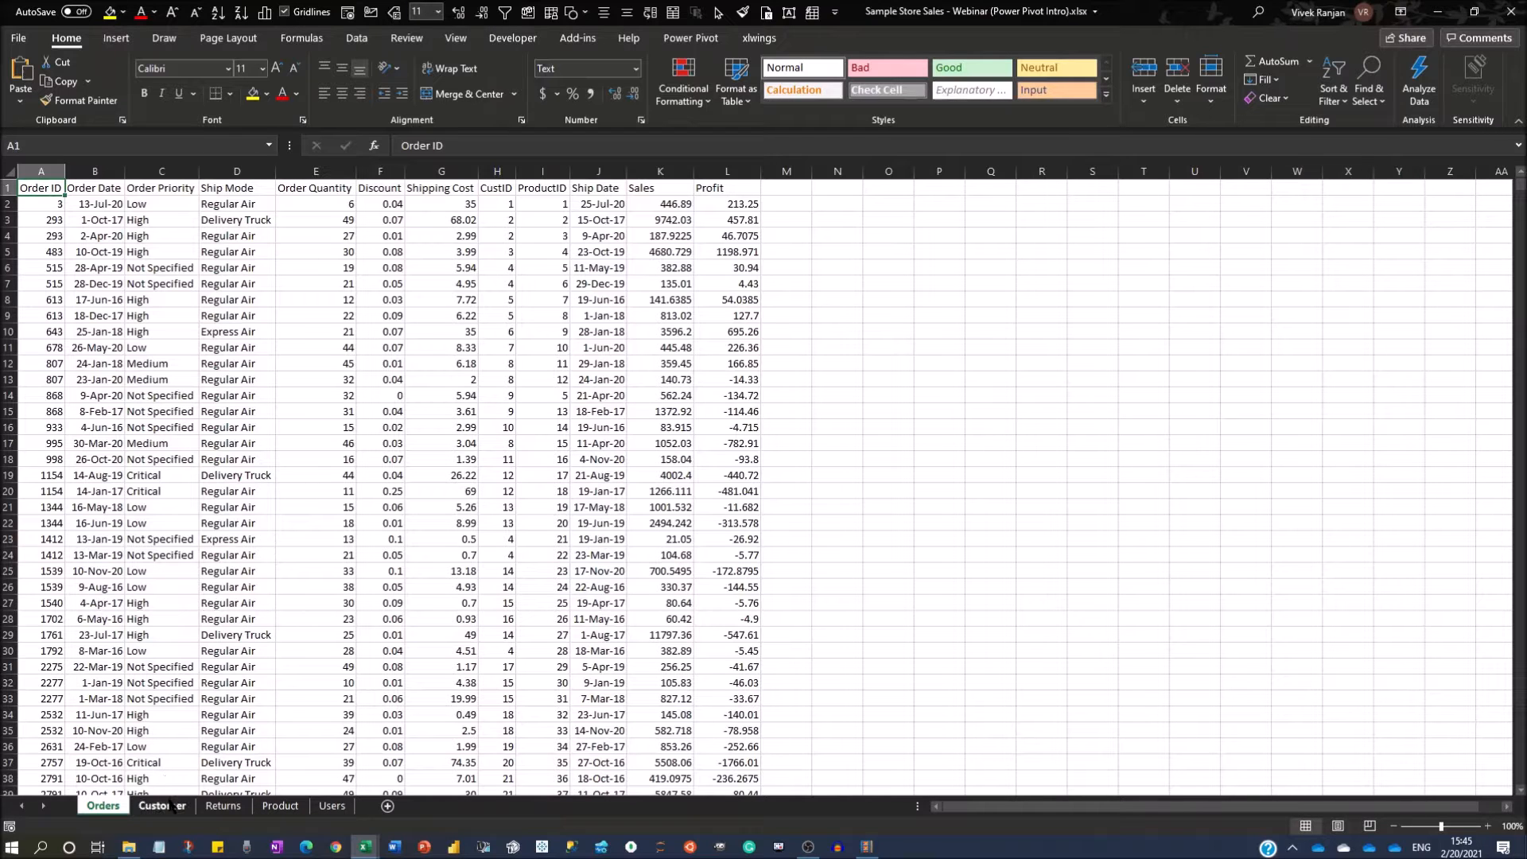
Review the Orders sheet's Sales and Profit values and its Order ID, CustID and ProductID columns.
left_click(163, 806)
left_click(108, 806)
left_click_drag(661, 208, 728, 222)
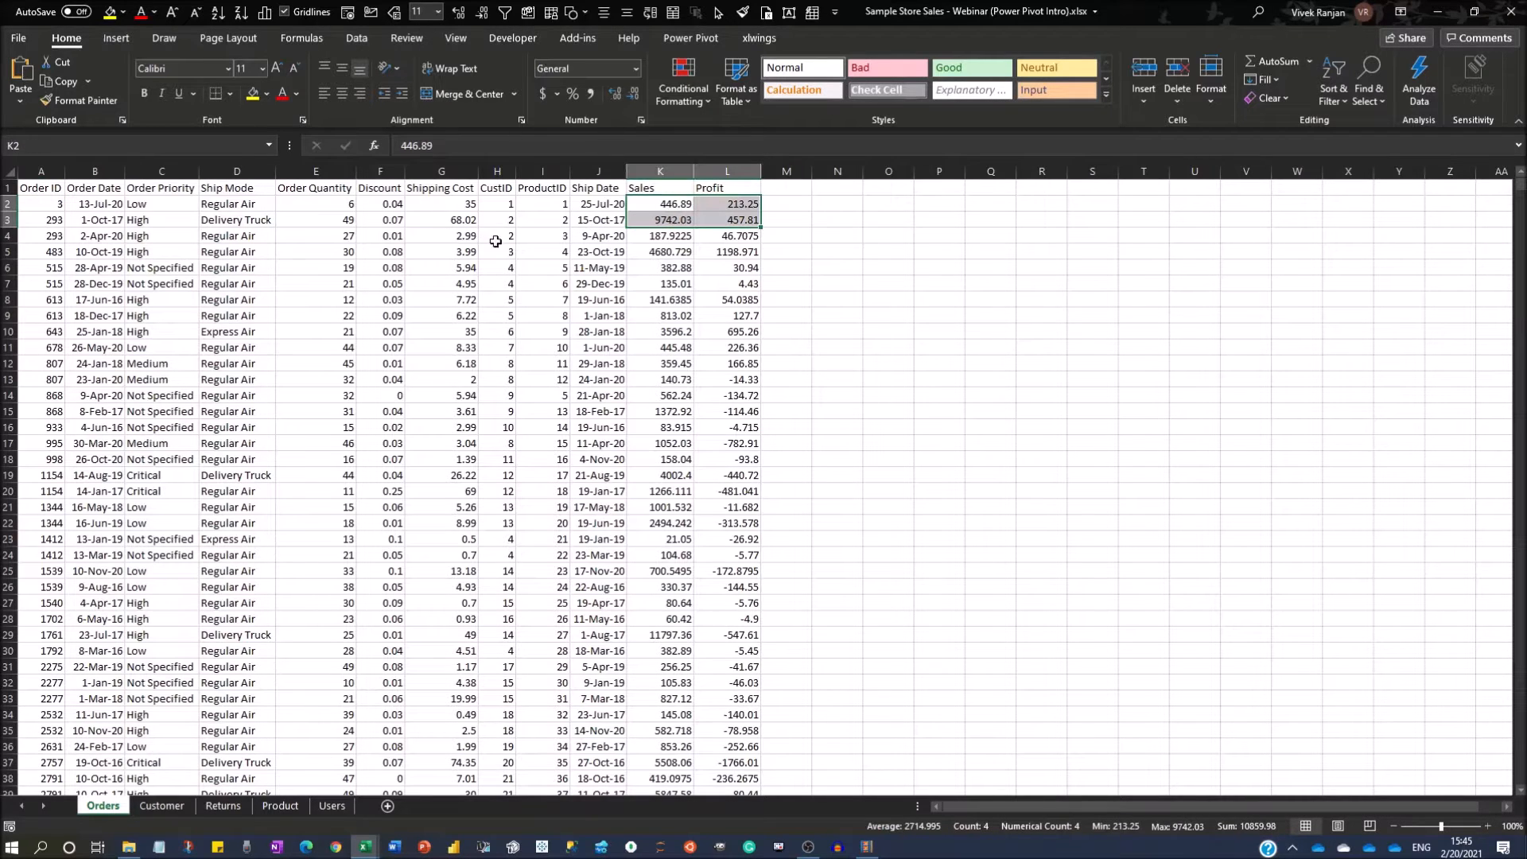
left_click(44, 216)
left_click(490, 209)
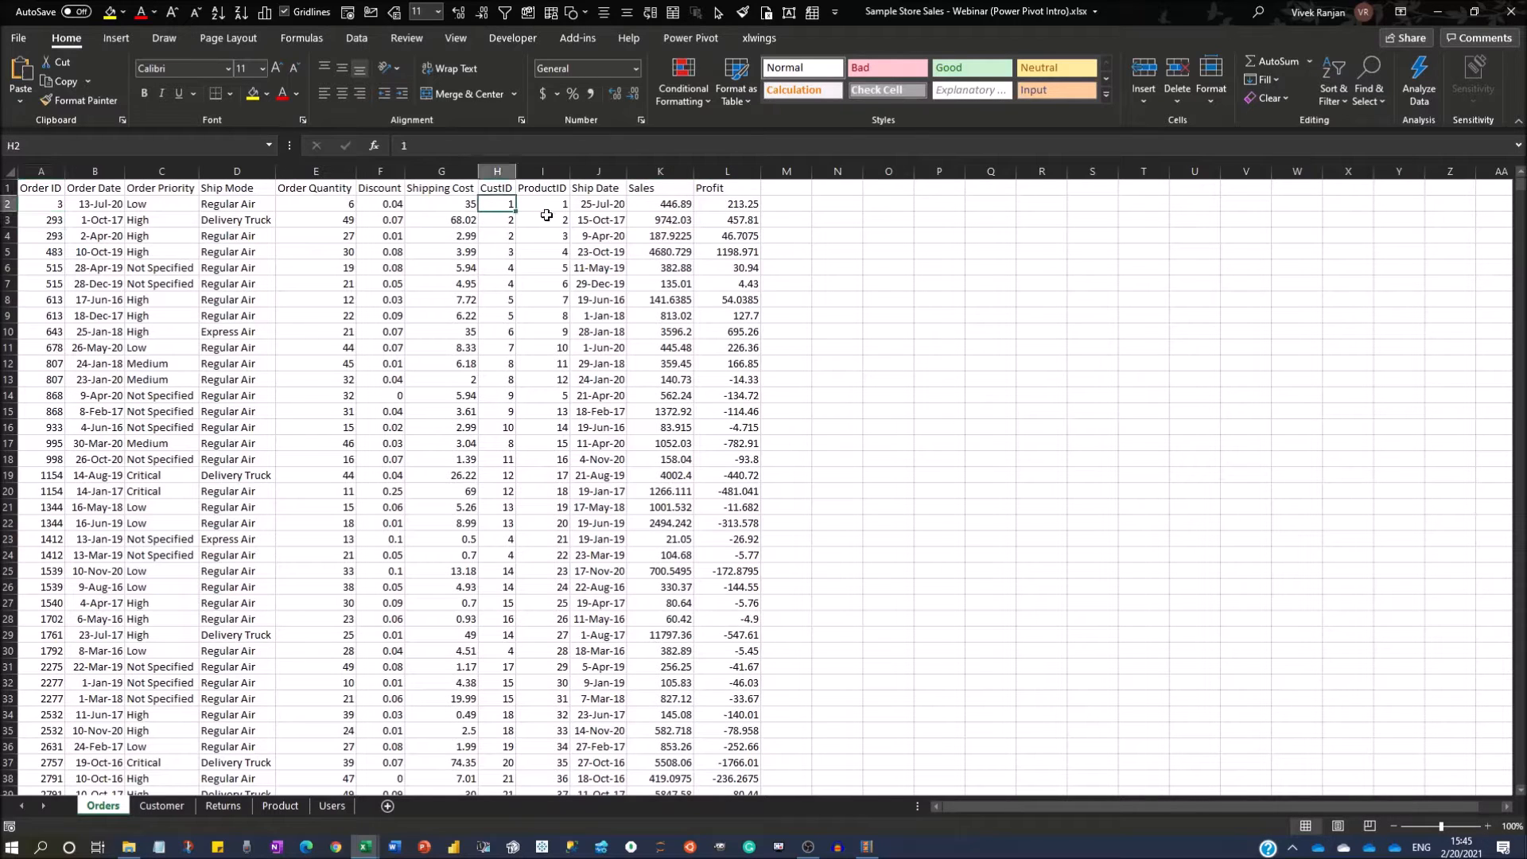
left_click(538, 201)
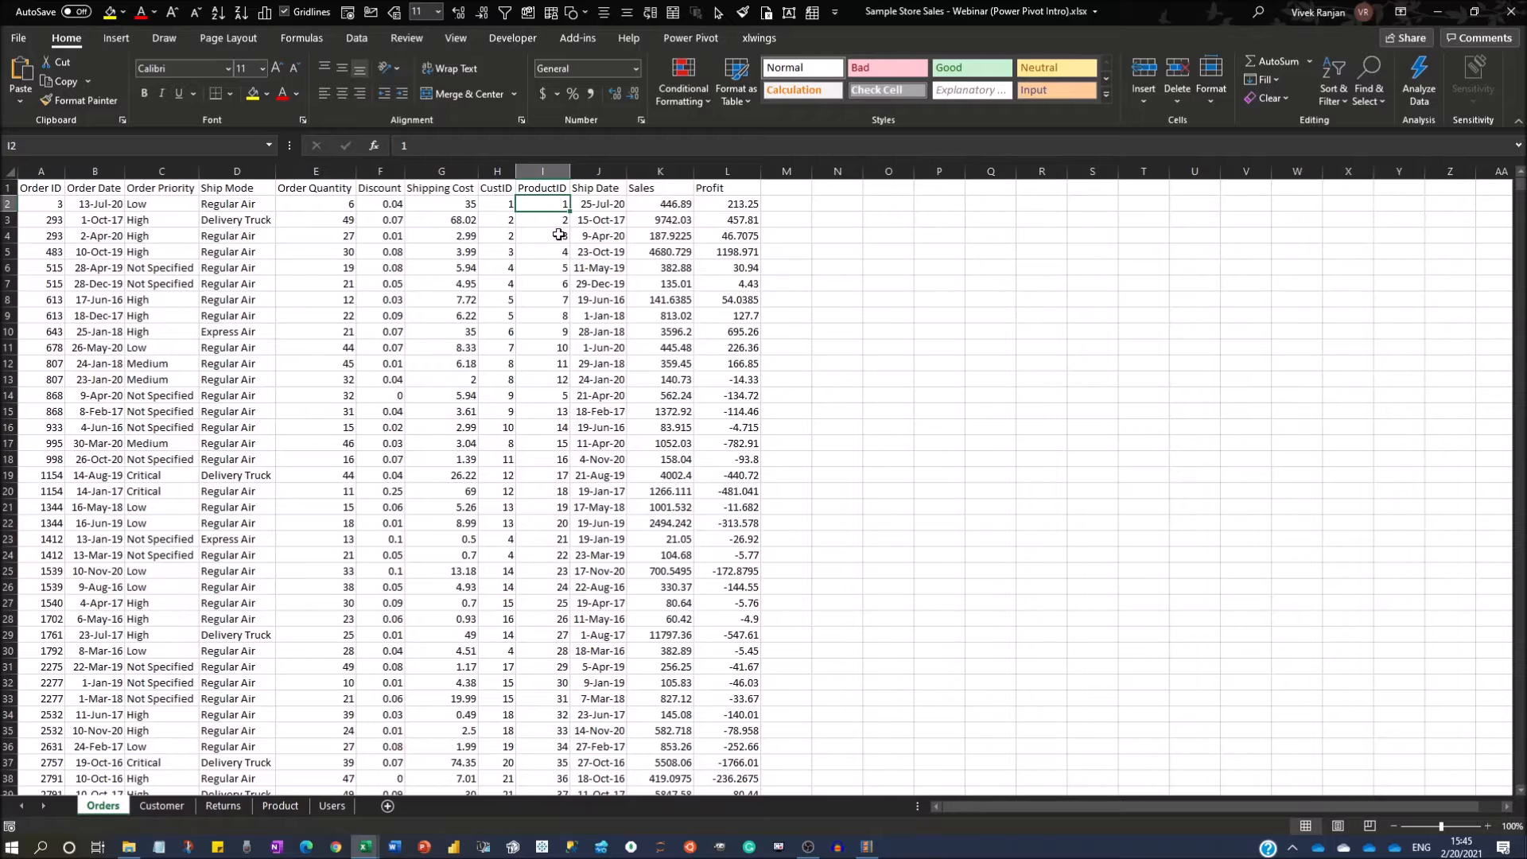
Examine the Customer sheet's CustID column and the customer details through Customer Segment, selecting A1:E7.
left_click(162, 805)
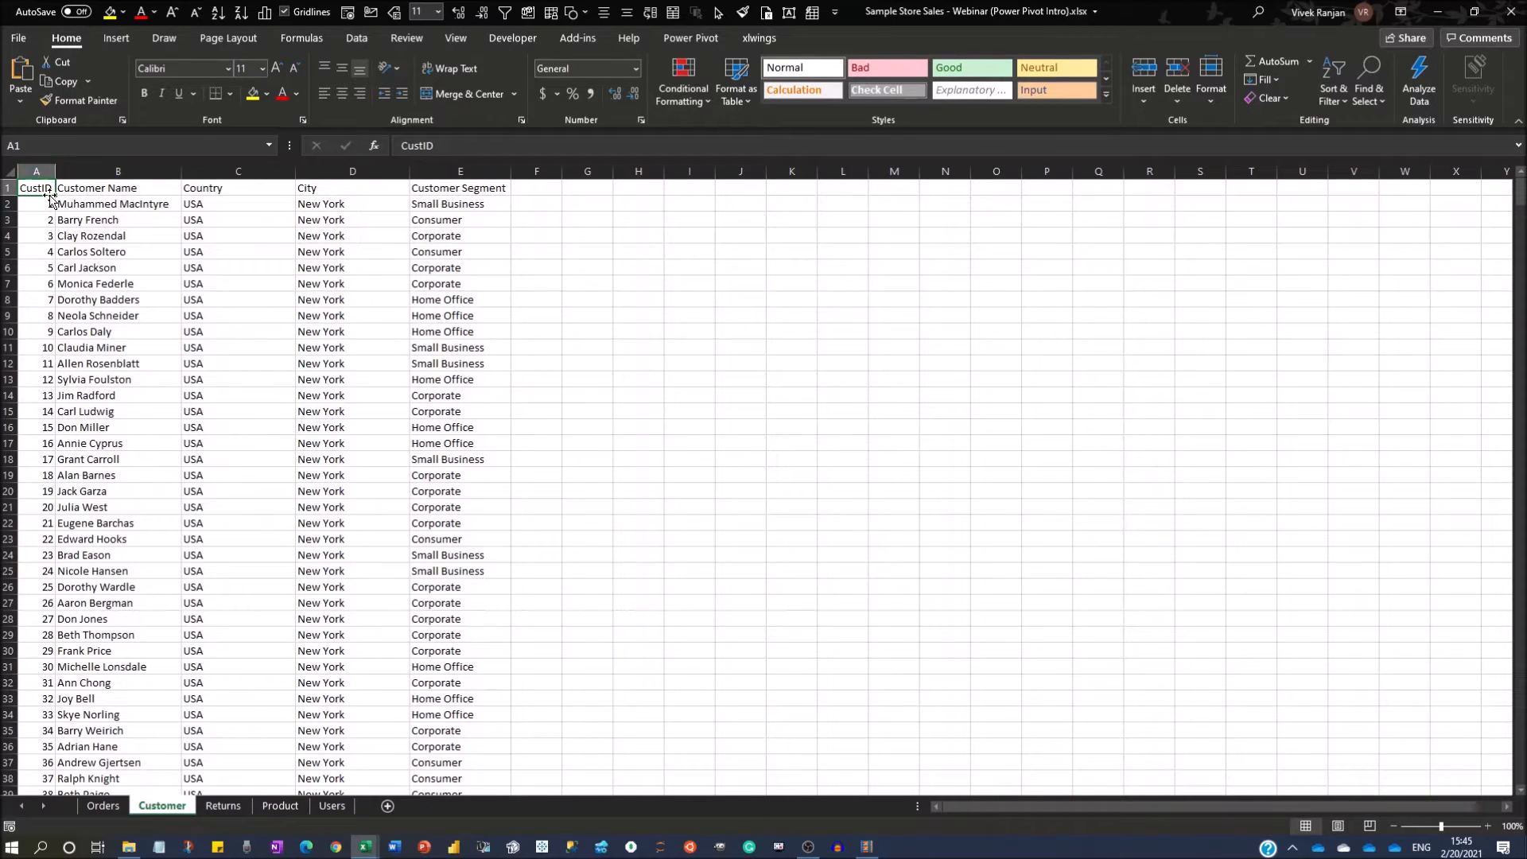
left_click(38, 171)
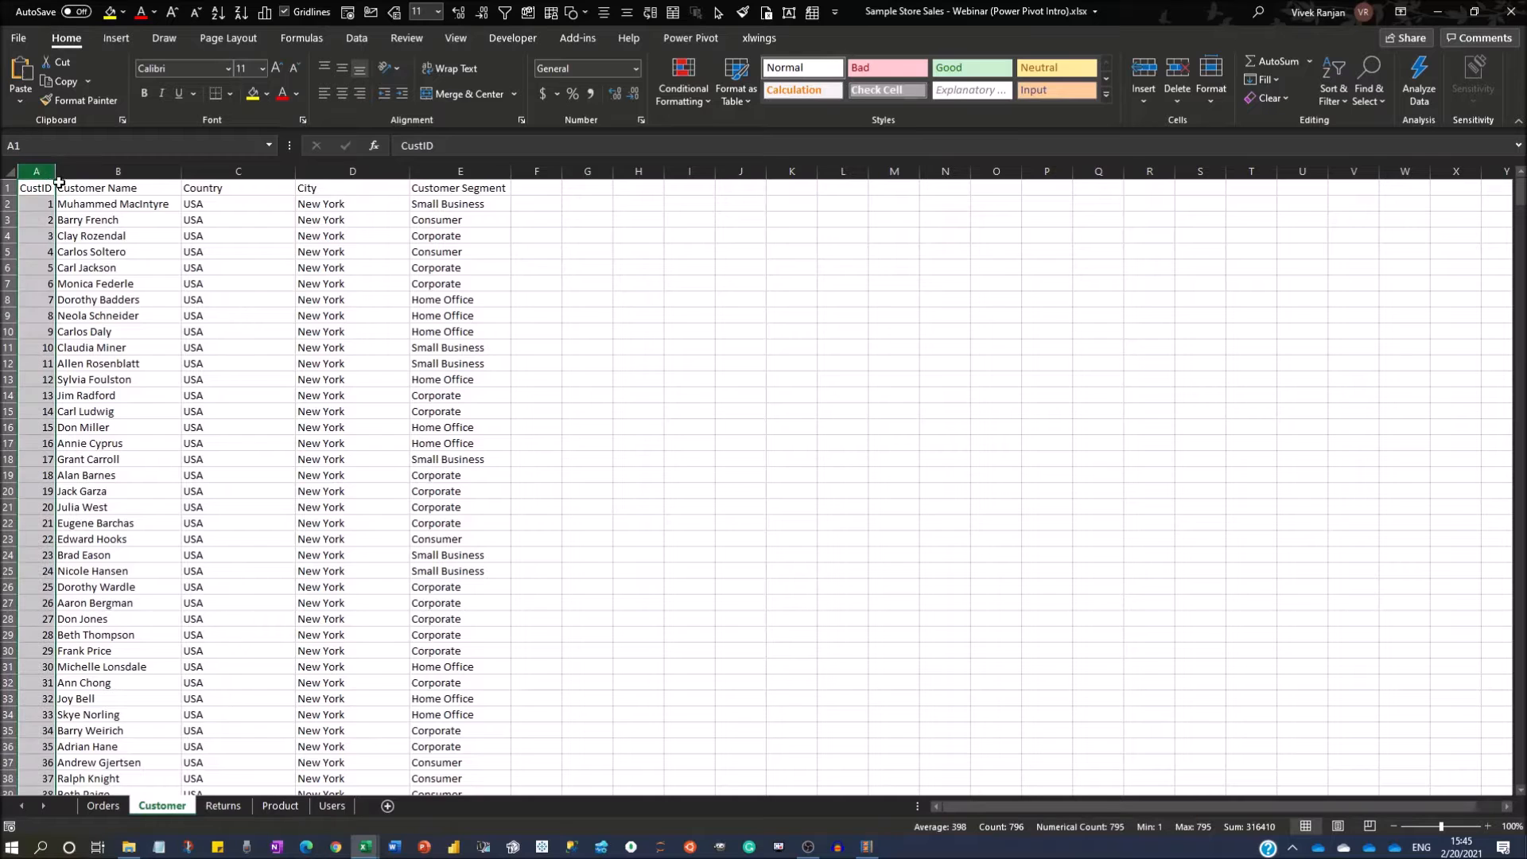
left_click_drag(41, 187, 467, 291)
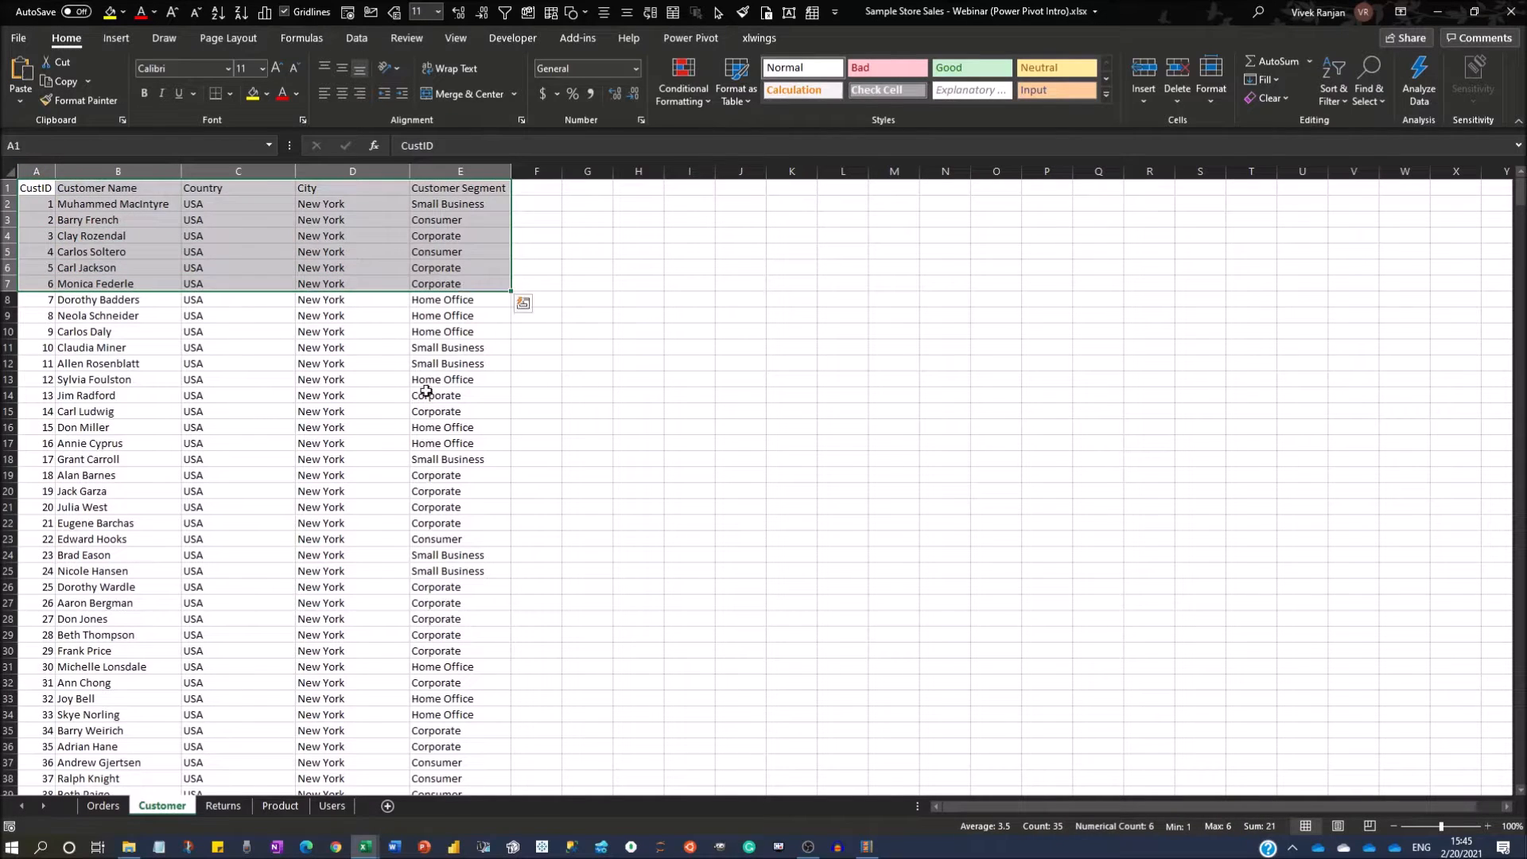
Review the Returns sheet and select its Order ID values from A2 to the last row to check their count.
left_click(225, 806)
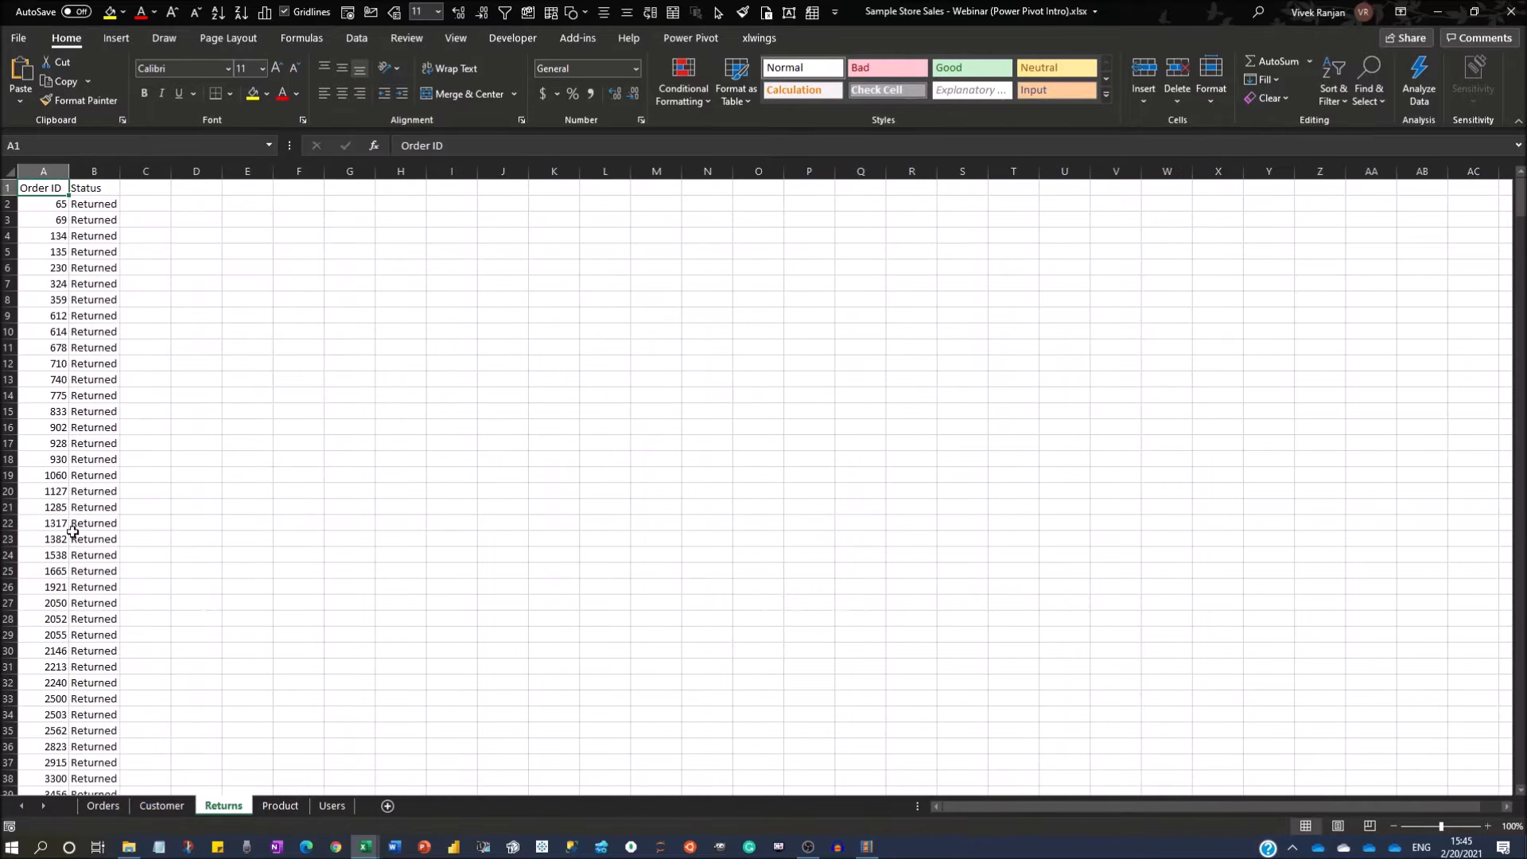
scroll(70, 221, "down", 17)
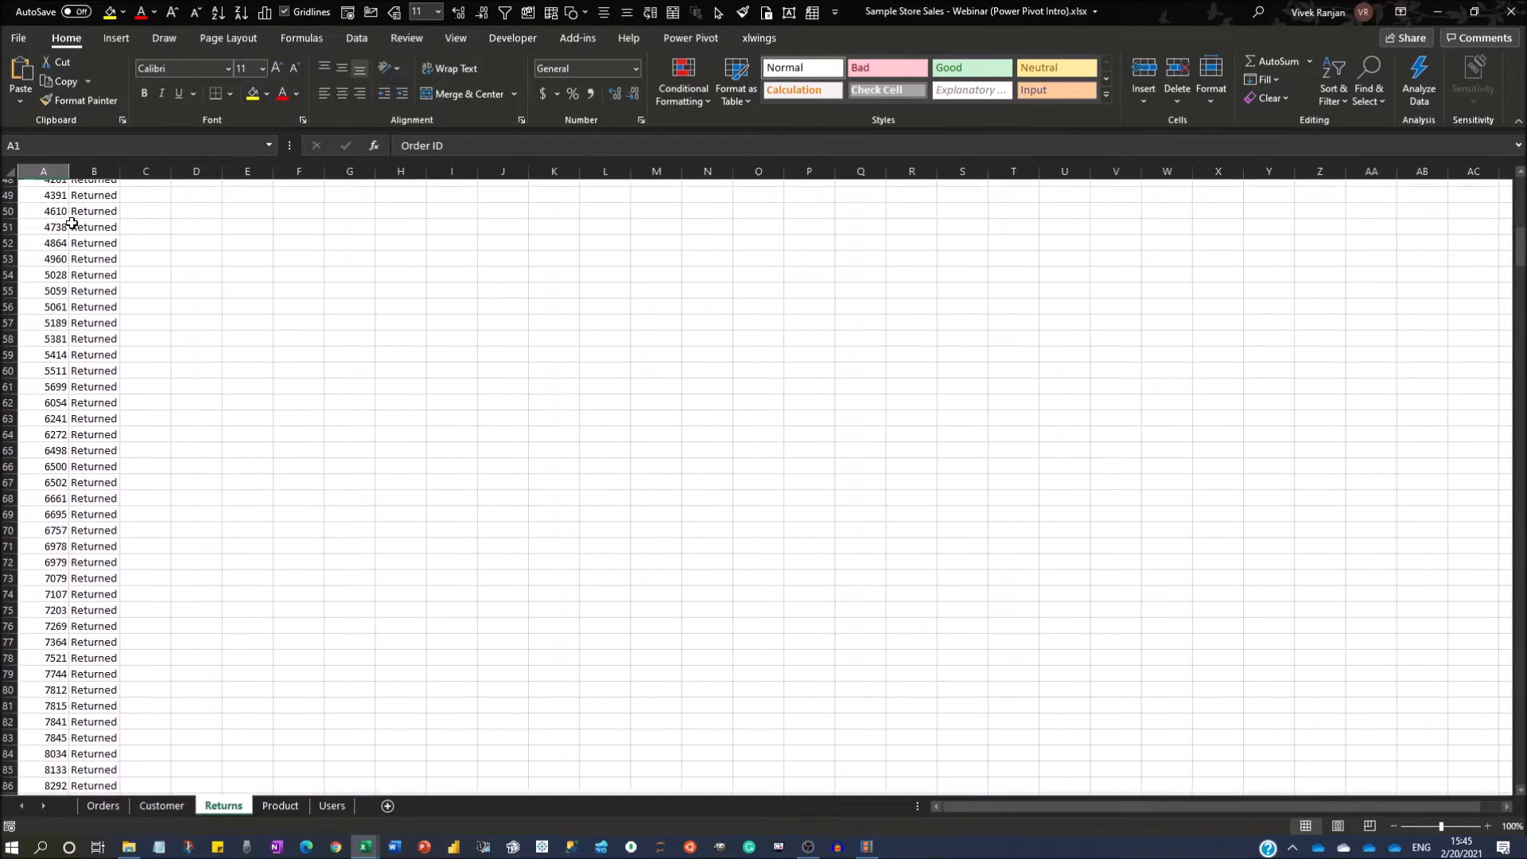
scroll(72, 223, "up", 17)
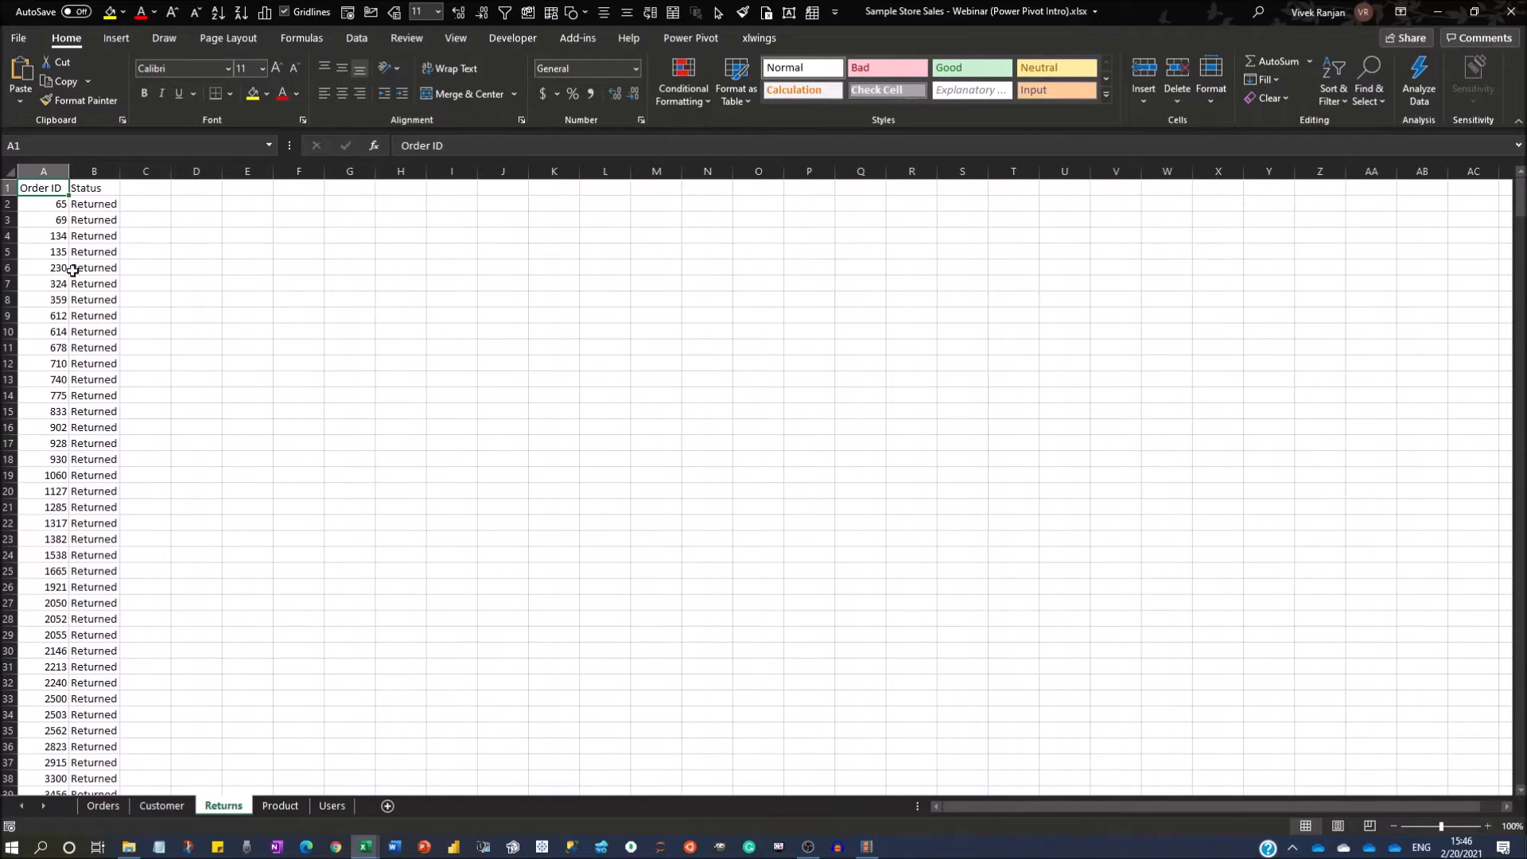
left_click(49, 205)
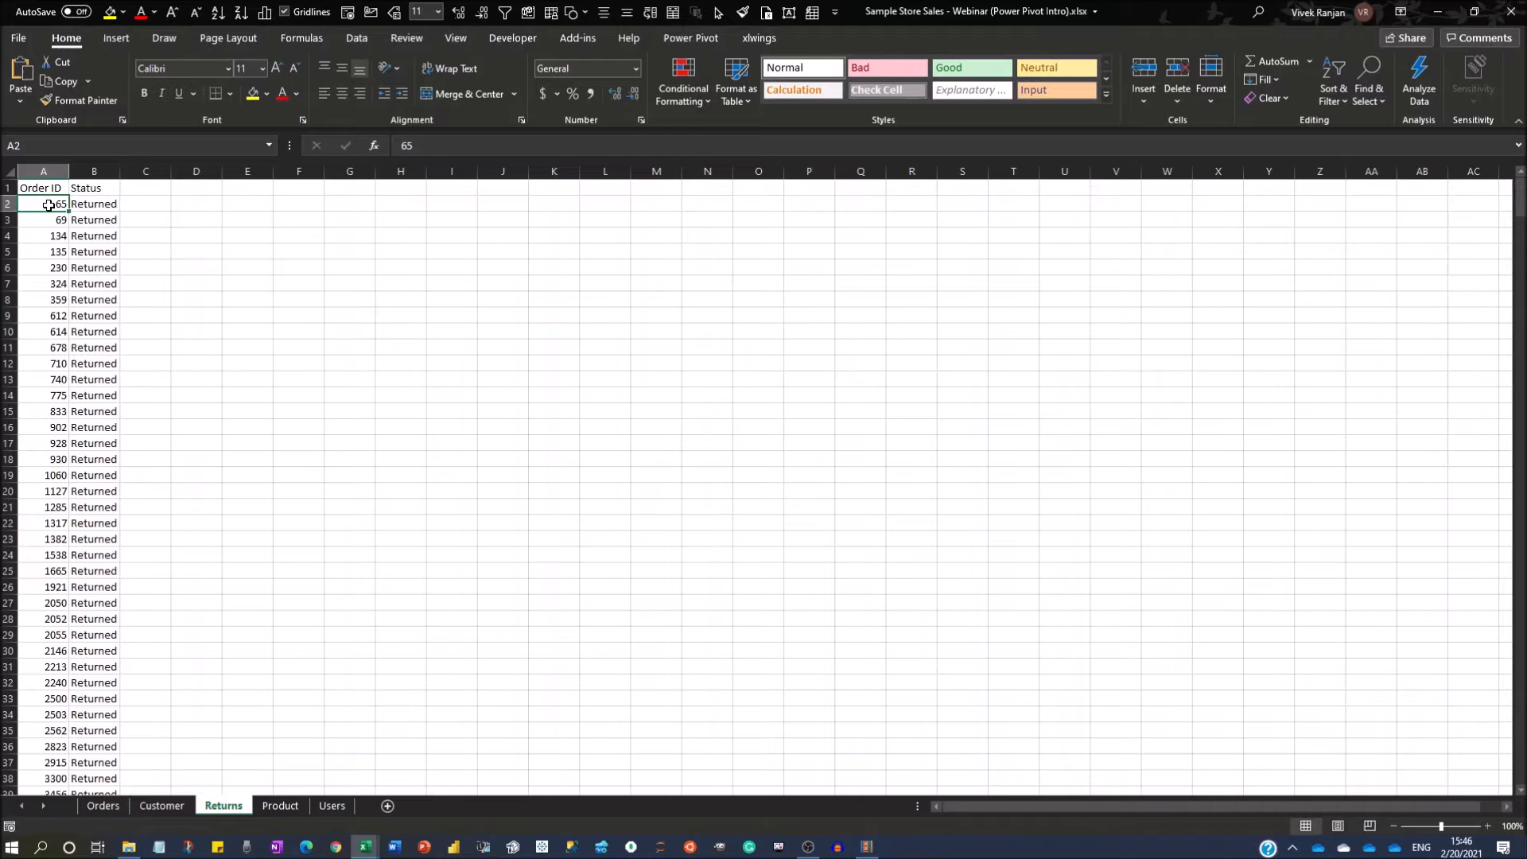
key("ctrl+shift+Down")
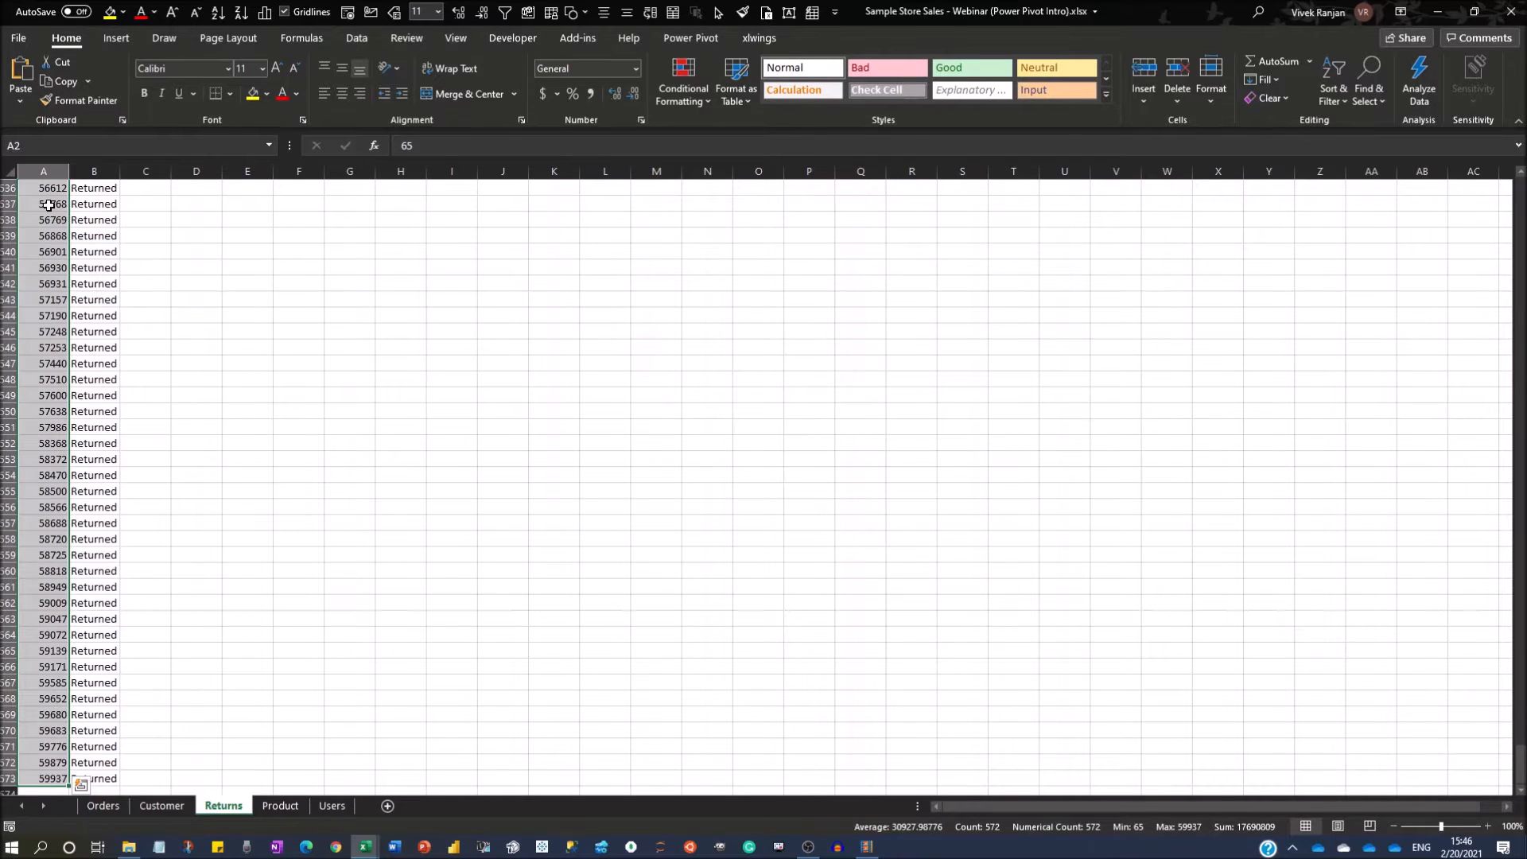
key("ctrl+Home")
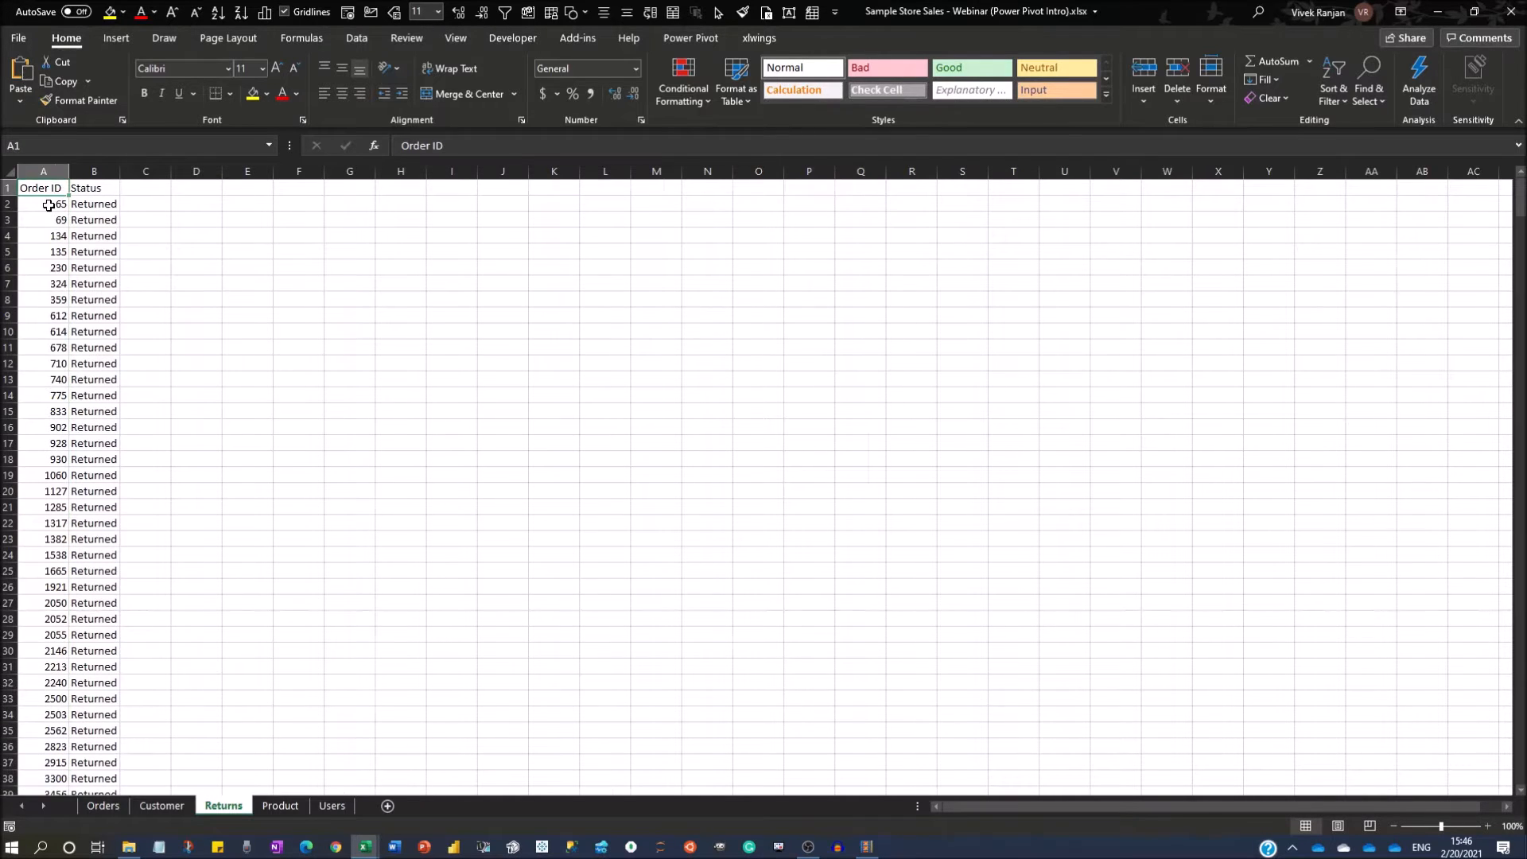
Select the Orders sheet's Order ID values from A2 to the last row to check their count, and return to A1.
key("ctrl+Page_Up")
key("ctrl+Page_Up")
key("ctrl+Home")
key("Down")
key("ctrl+shift+Down")
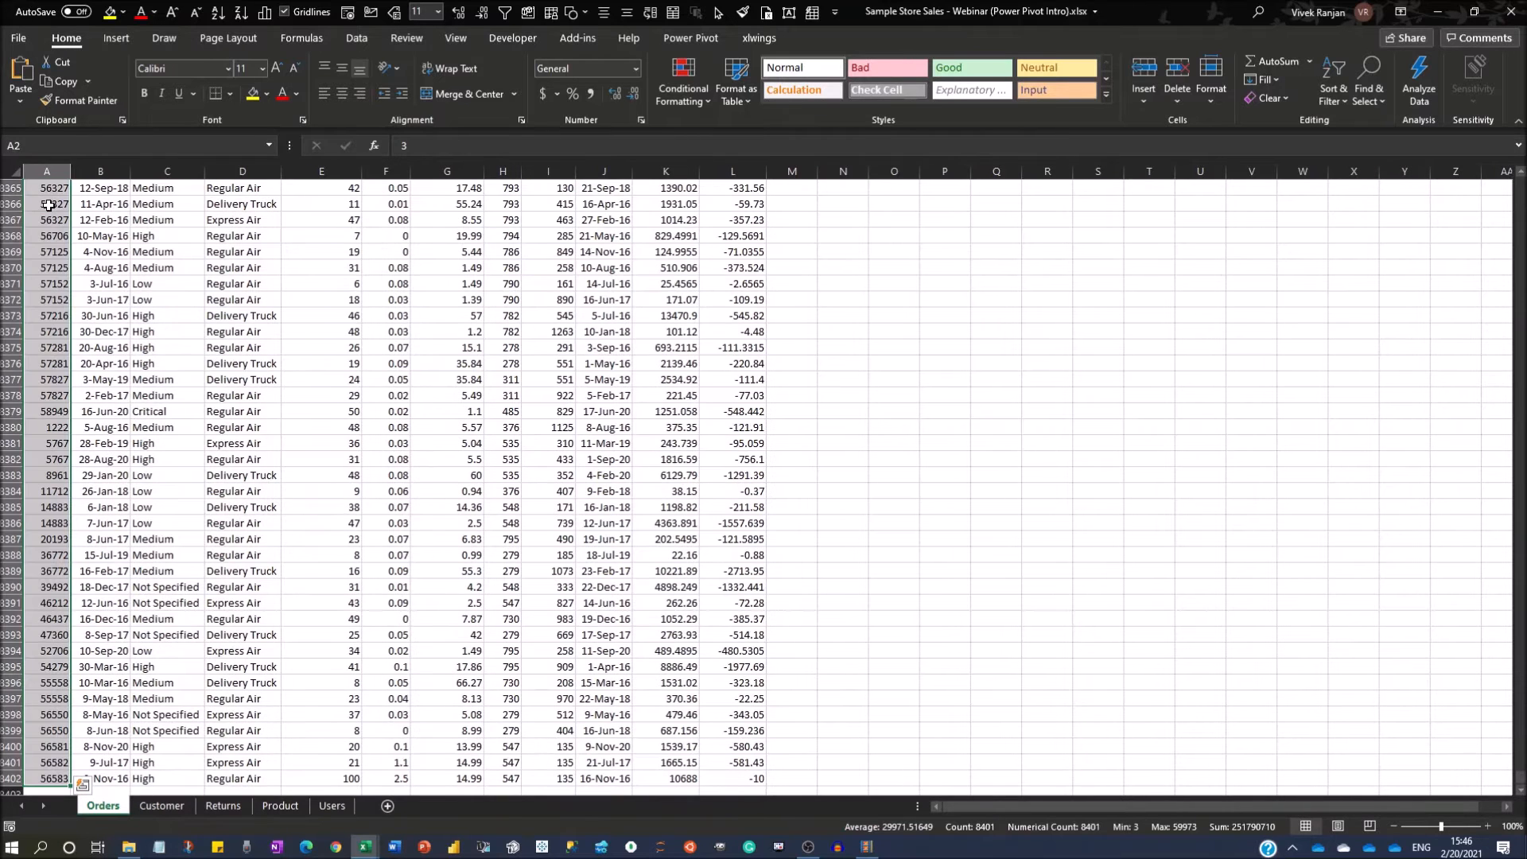
key("ctrl+Home")
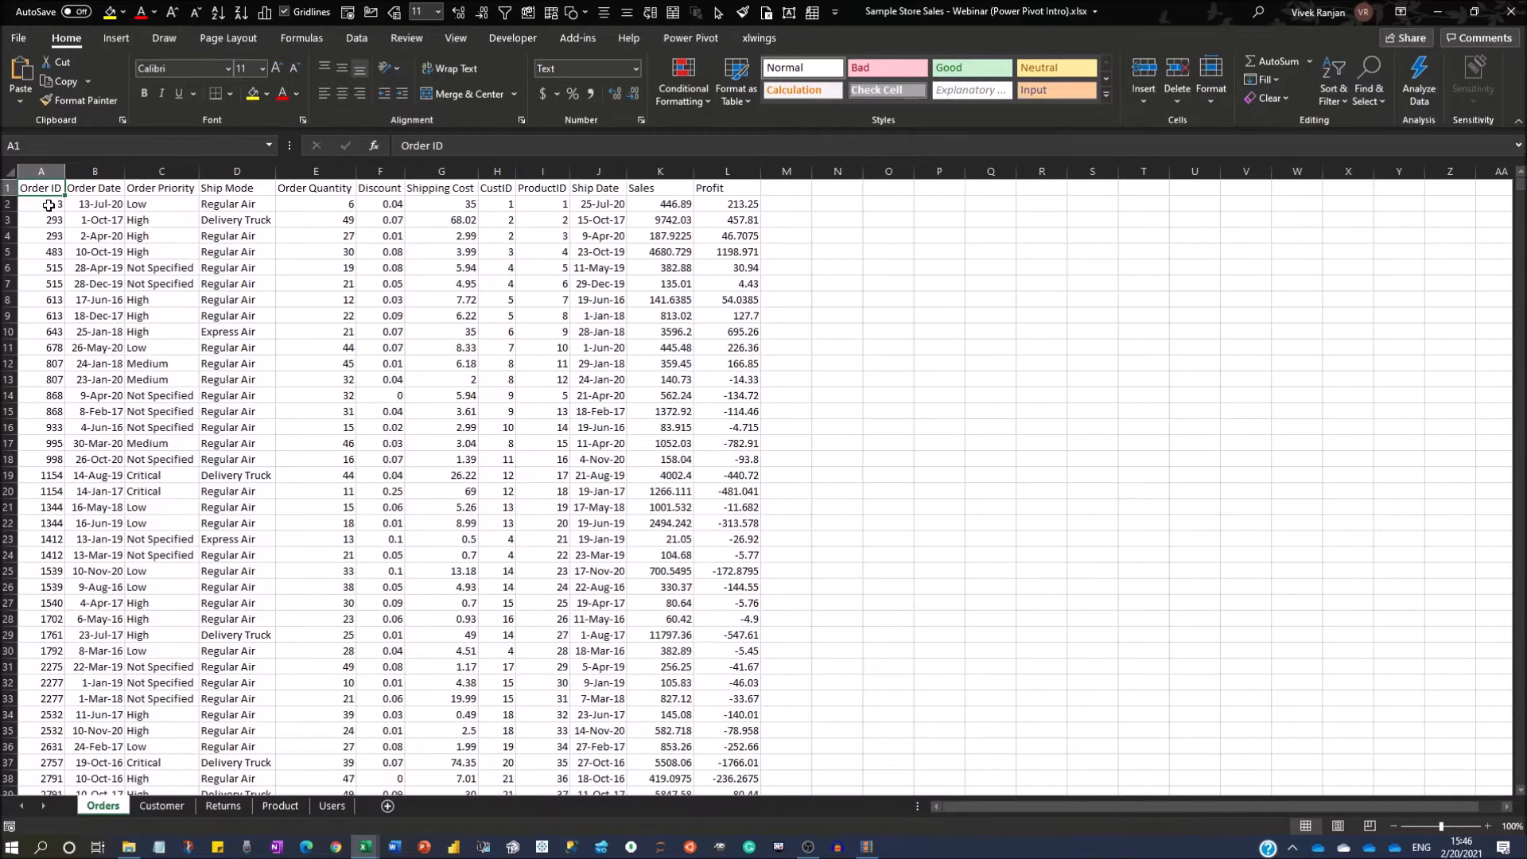
View the Customer sheet, and recheck the Order ID values on the Returns sheet down to the last row.
key("ctrl+Page_Down")
key("ctrl+Home")
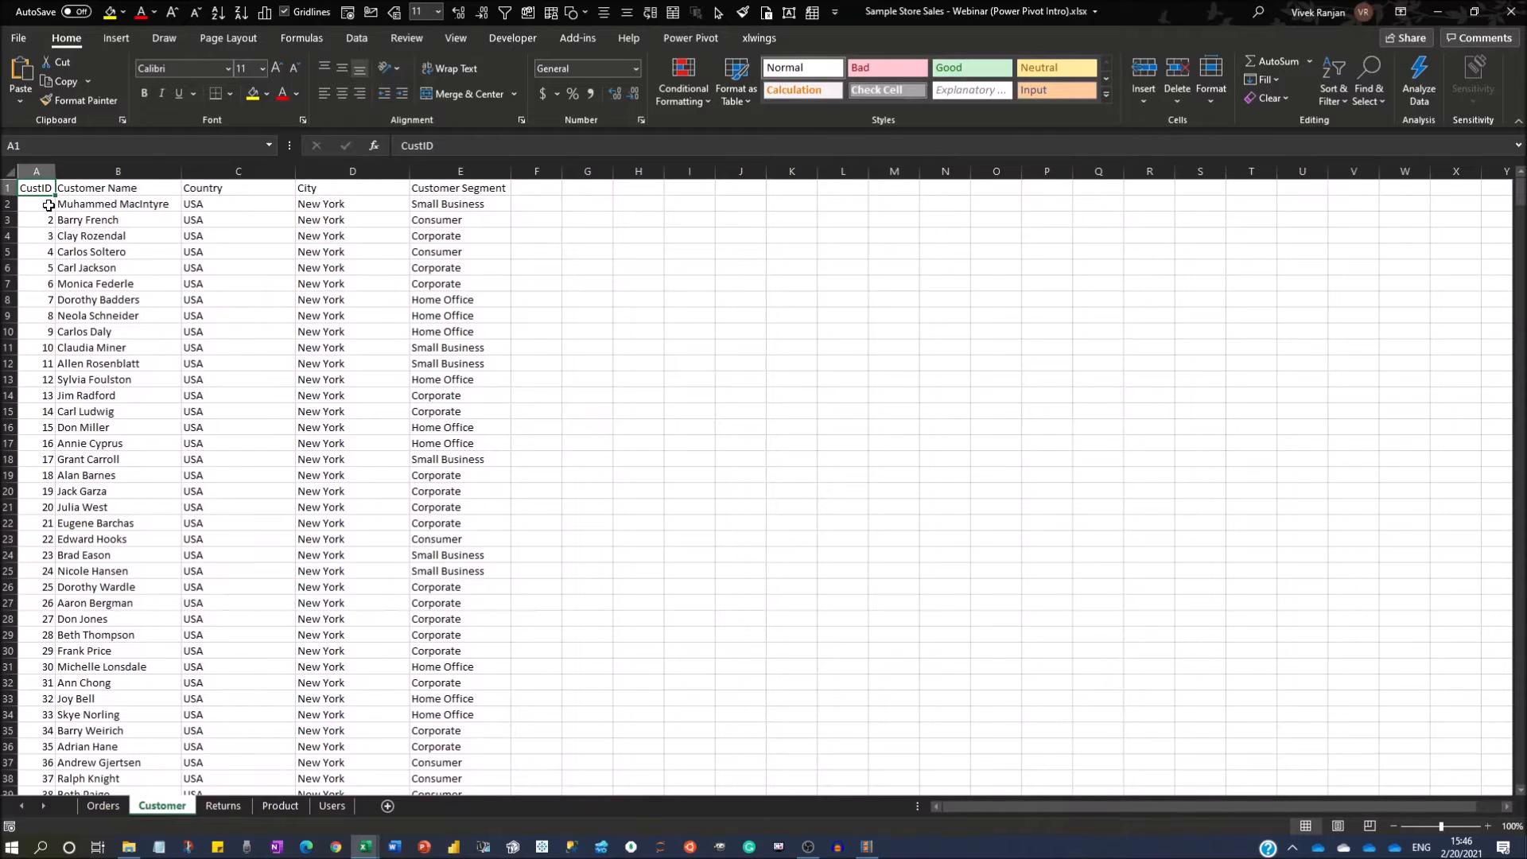
key("ctrl+Page_Down")
key("Down")
key("ctrl+shift+Down")
key("ctrl+Home")
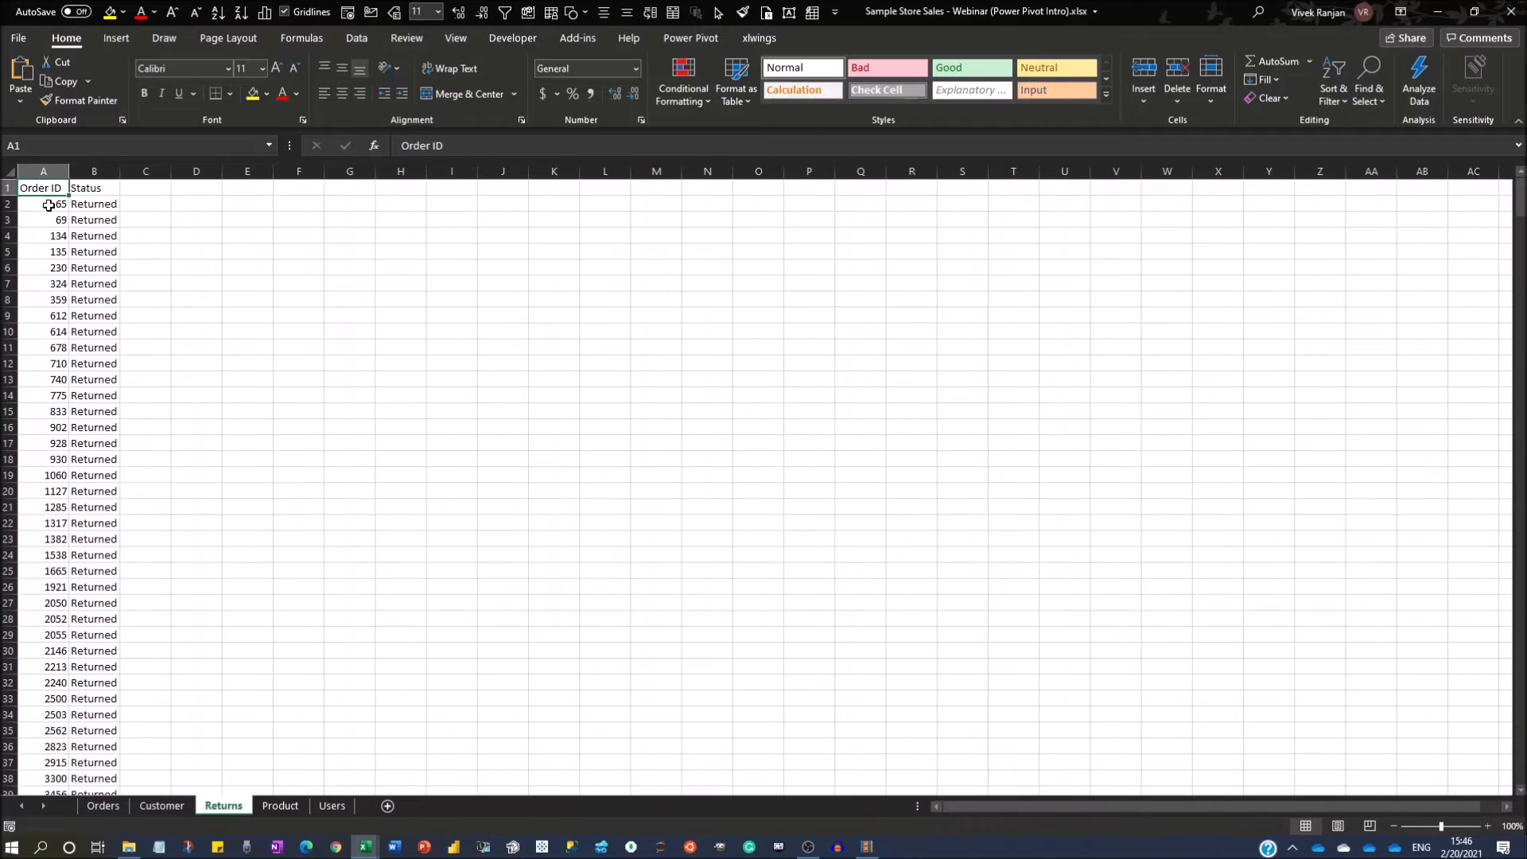
Examine the Product sheet's ProductID column down to its last row and return to cell A1.
key("ctrl+Page_Down")
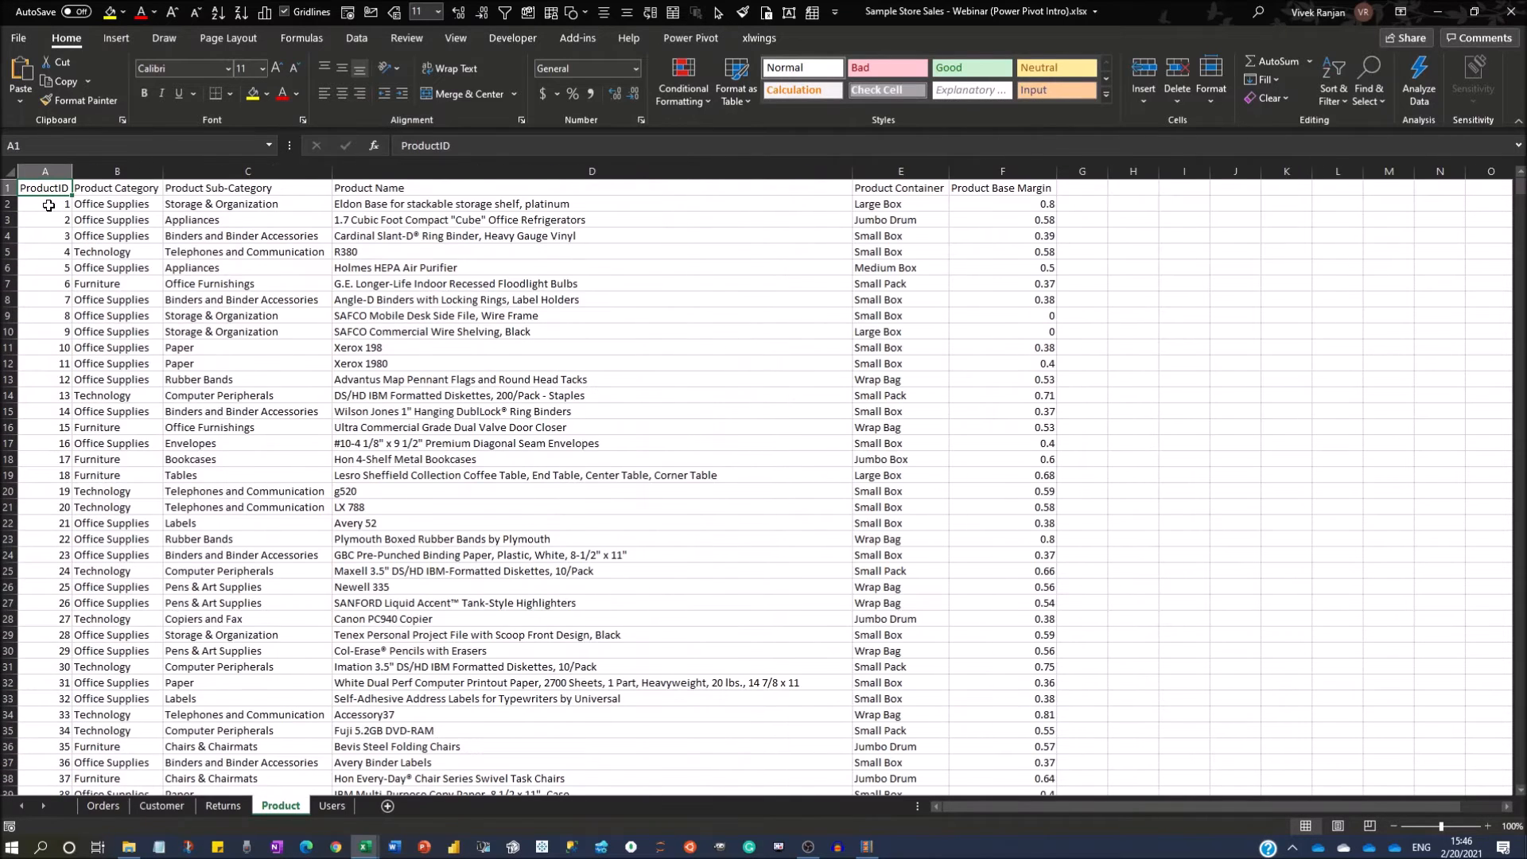
key("Down")
key("ctrl+Down")
key("ctrl+Home")
key("ctrl+shift+Down")
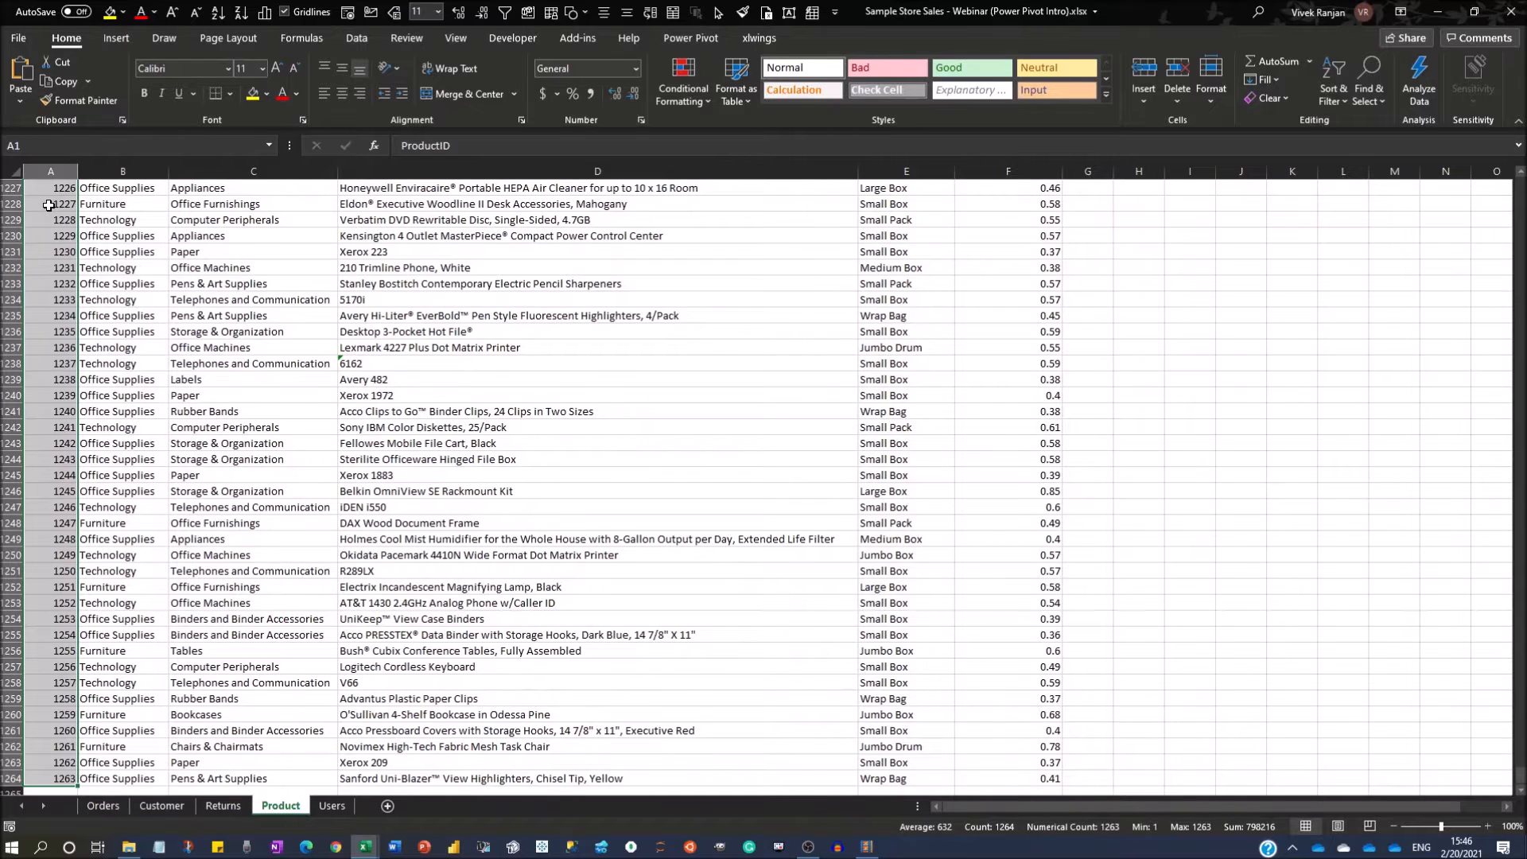
key("ctrl+Home")
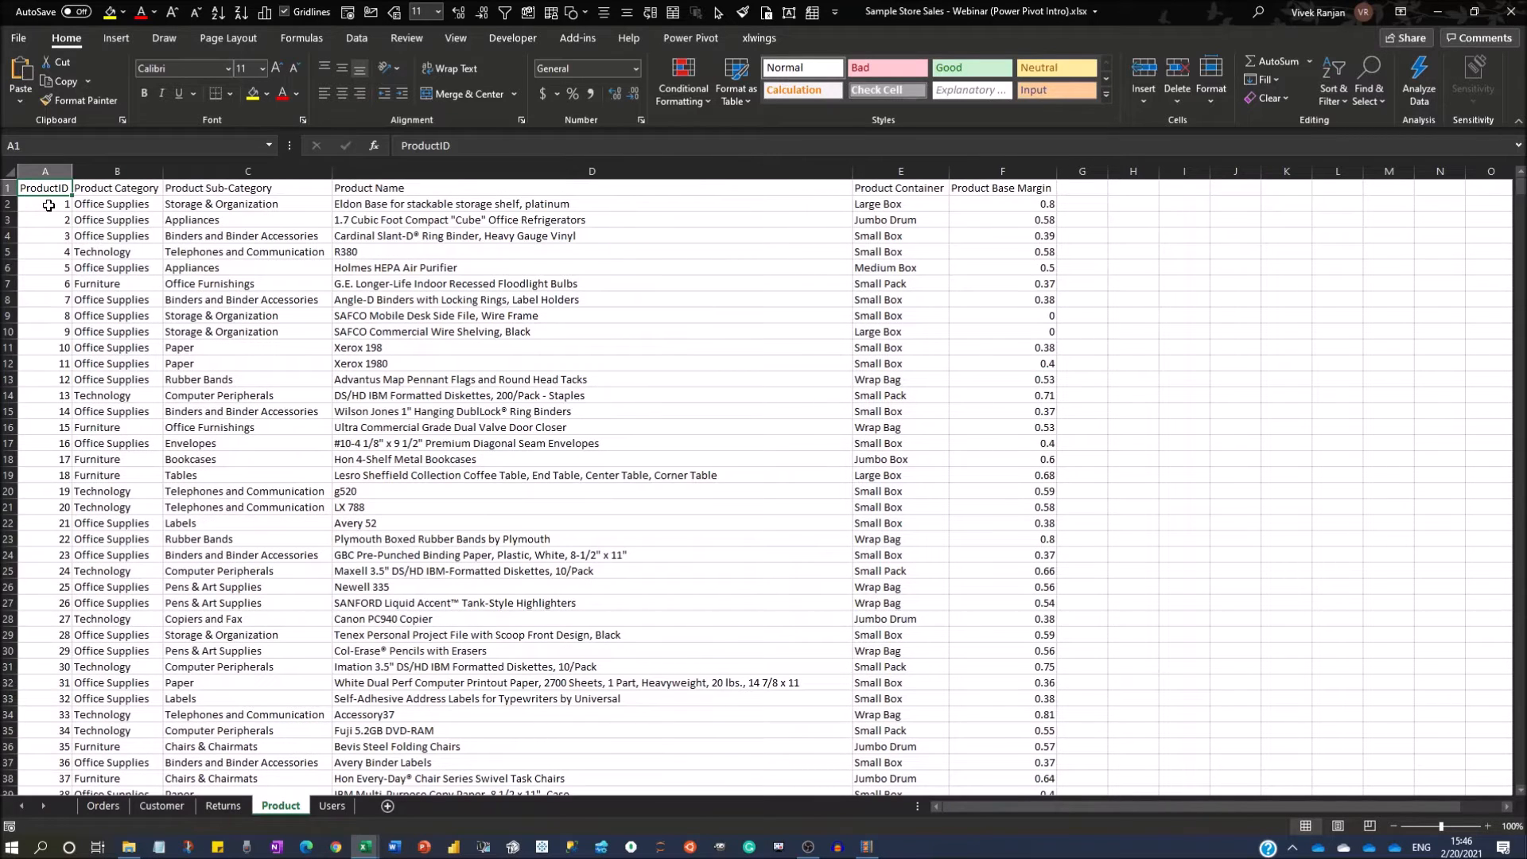
Return to the Orders sheet and inspect the CustID and ProductID column headers.
key("ctrl+Page_Up")
key("ctrl+Page_Up")
key("ctrl+Page_Up")
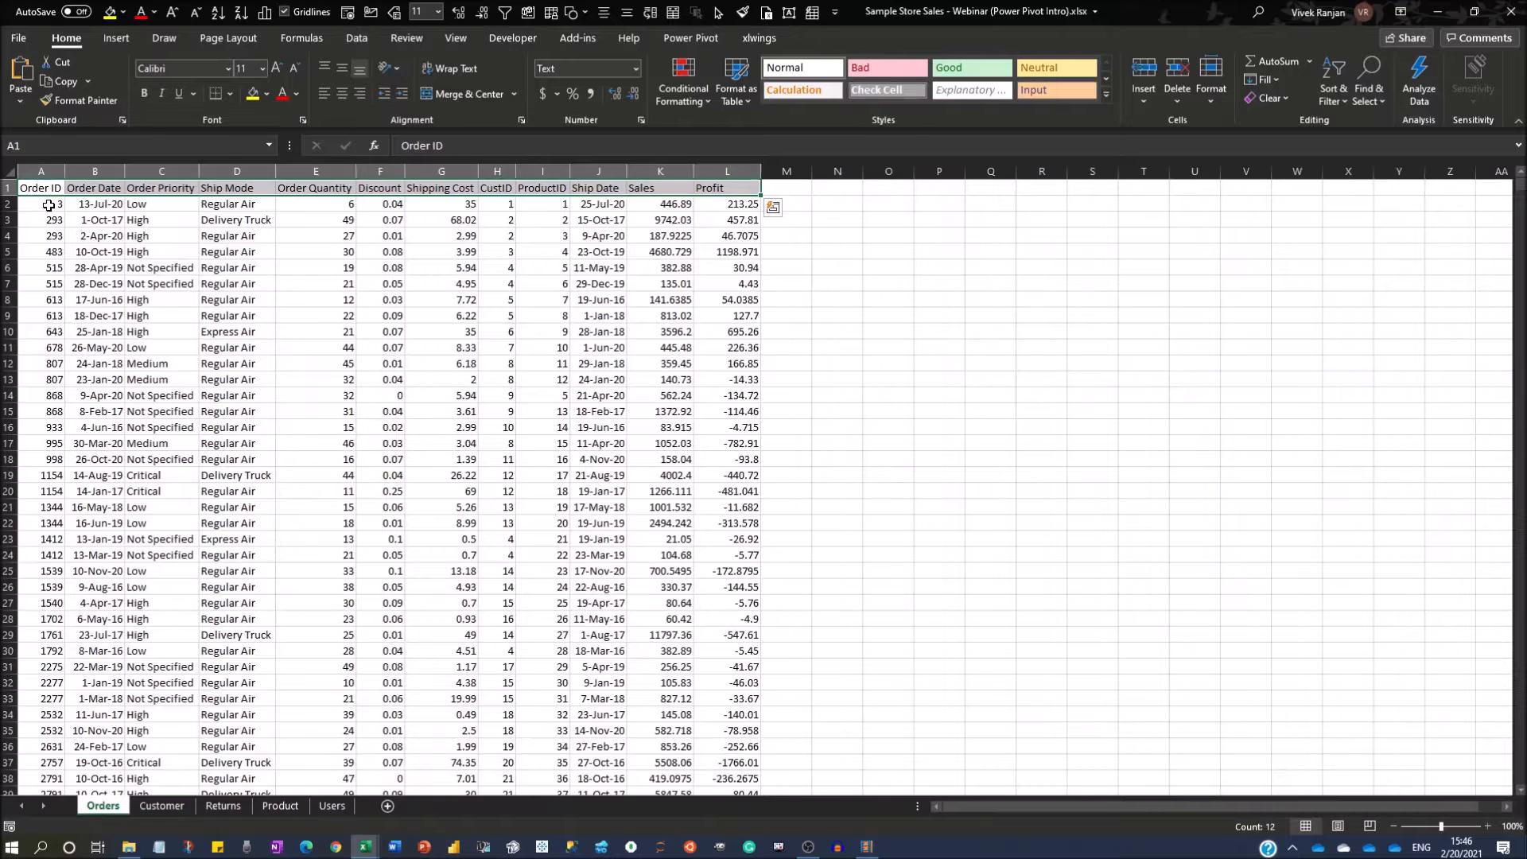
key("Right")
key("Right")
key("Right")
key("Right")
key("Right")
key("Right")
key("Right")
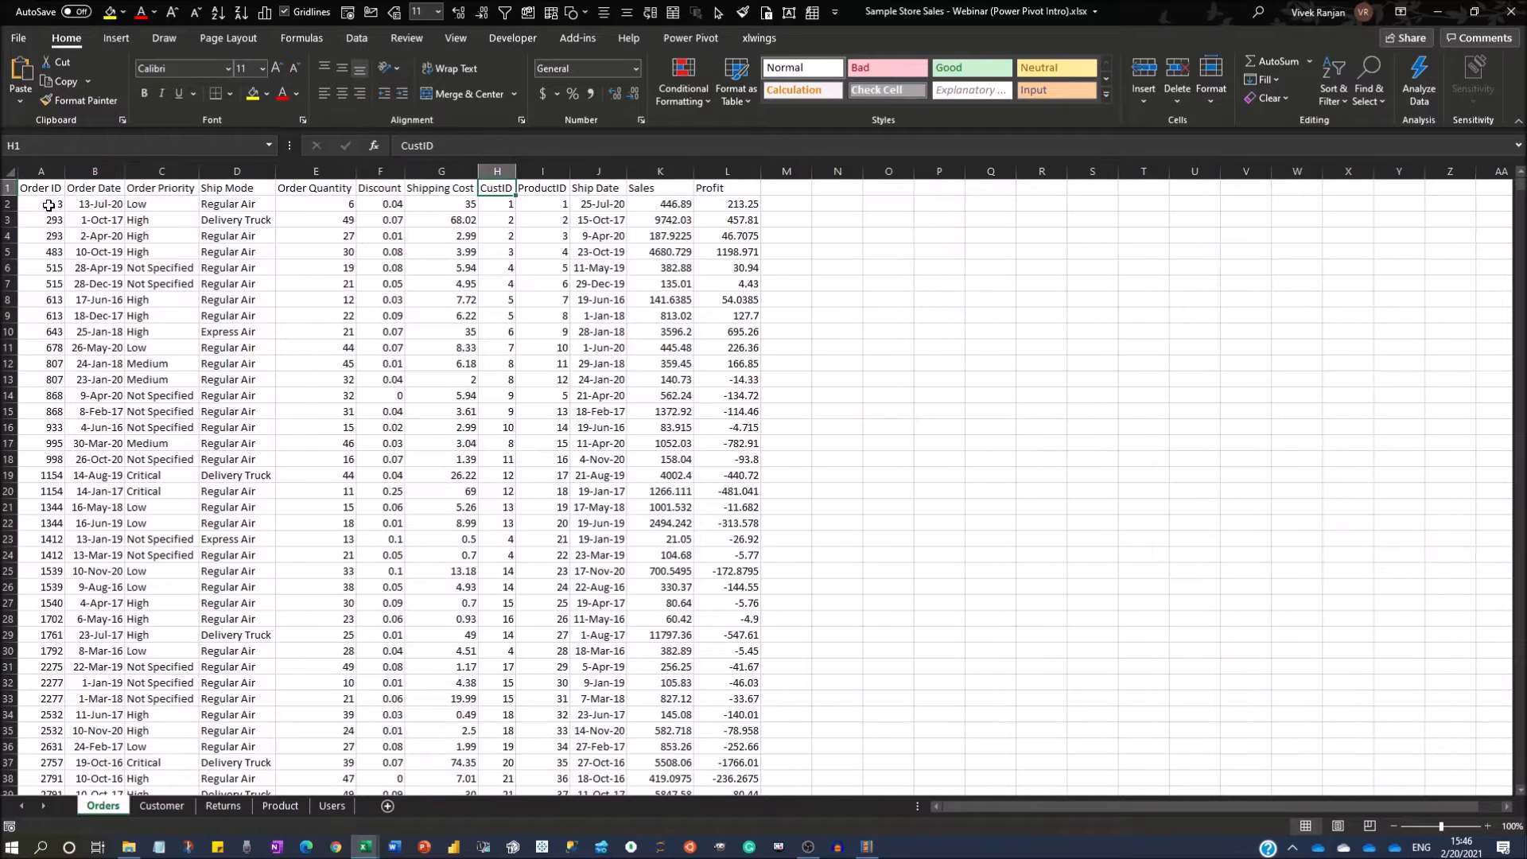
key("Right")
Examine the City and Manager columns on the Users sheet, from New York down to Ottawa.
key("ctrl+Page_Down")
key("ctrl+Page_Down")
key("ctrl+Page_Down")
key("ctrl+Page_Down")
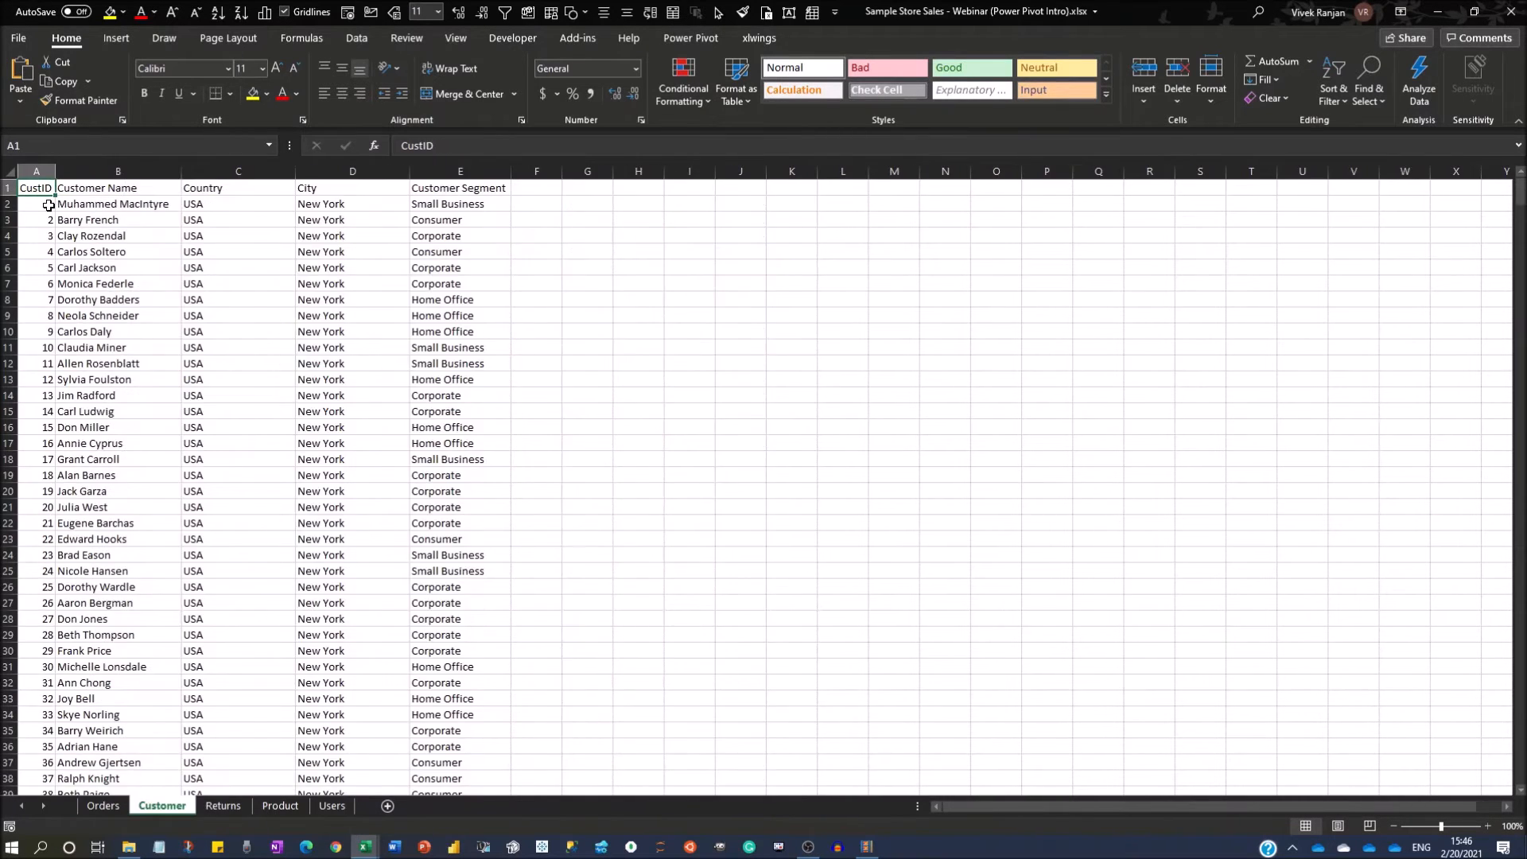
key("Down")
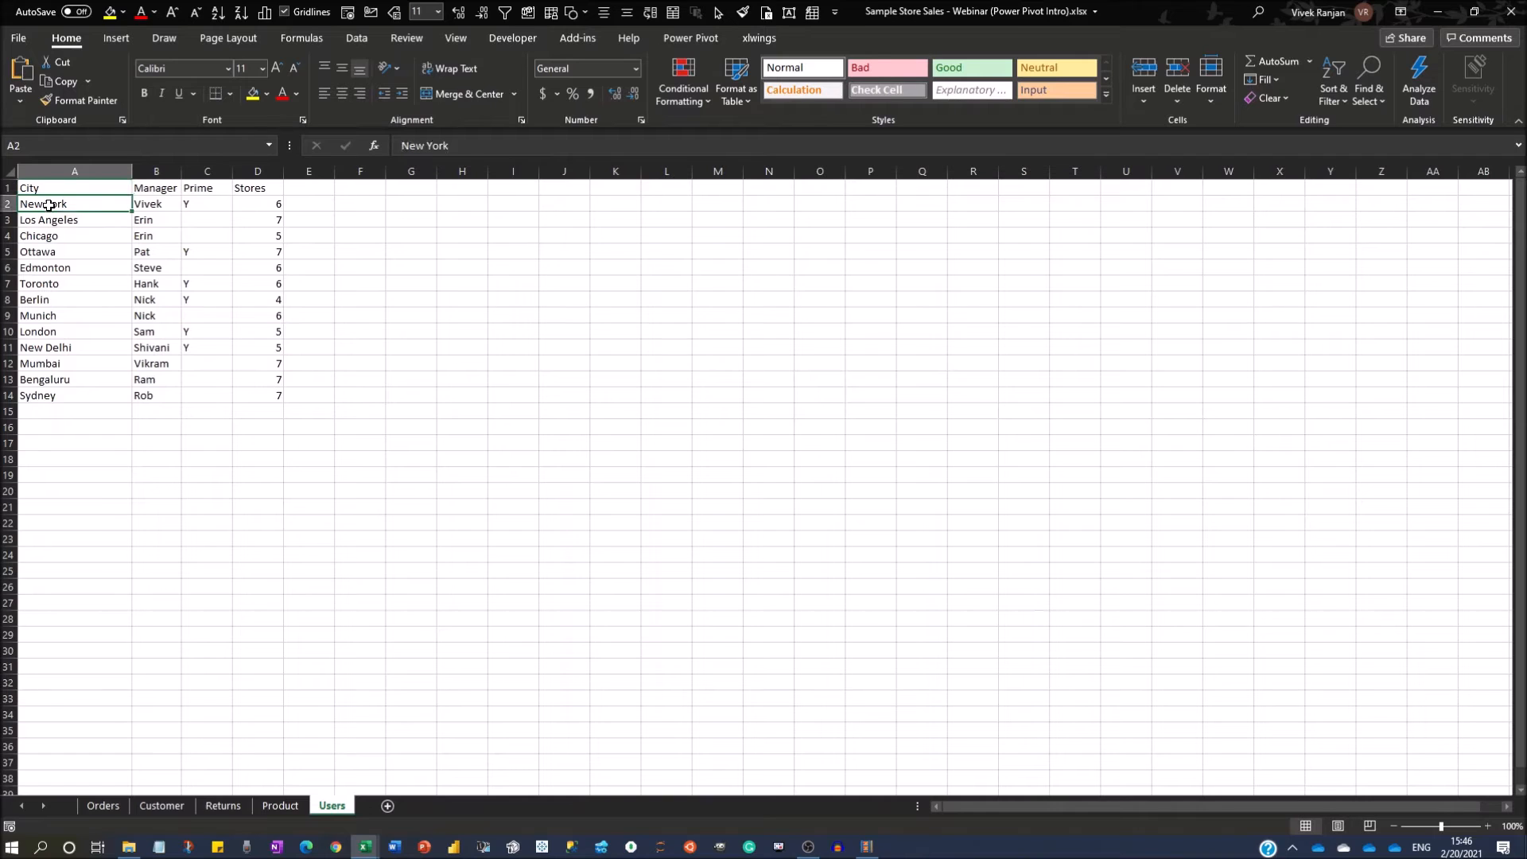
key("Right")
key("Left")
key("Right")
key("Left")
key("Right")
key("Left")
key("Down")
key("Down")
key("Down")
key("Down")
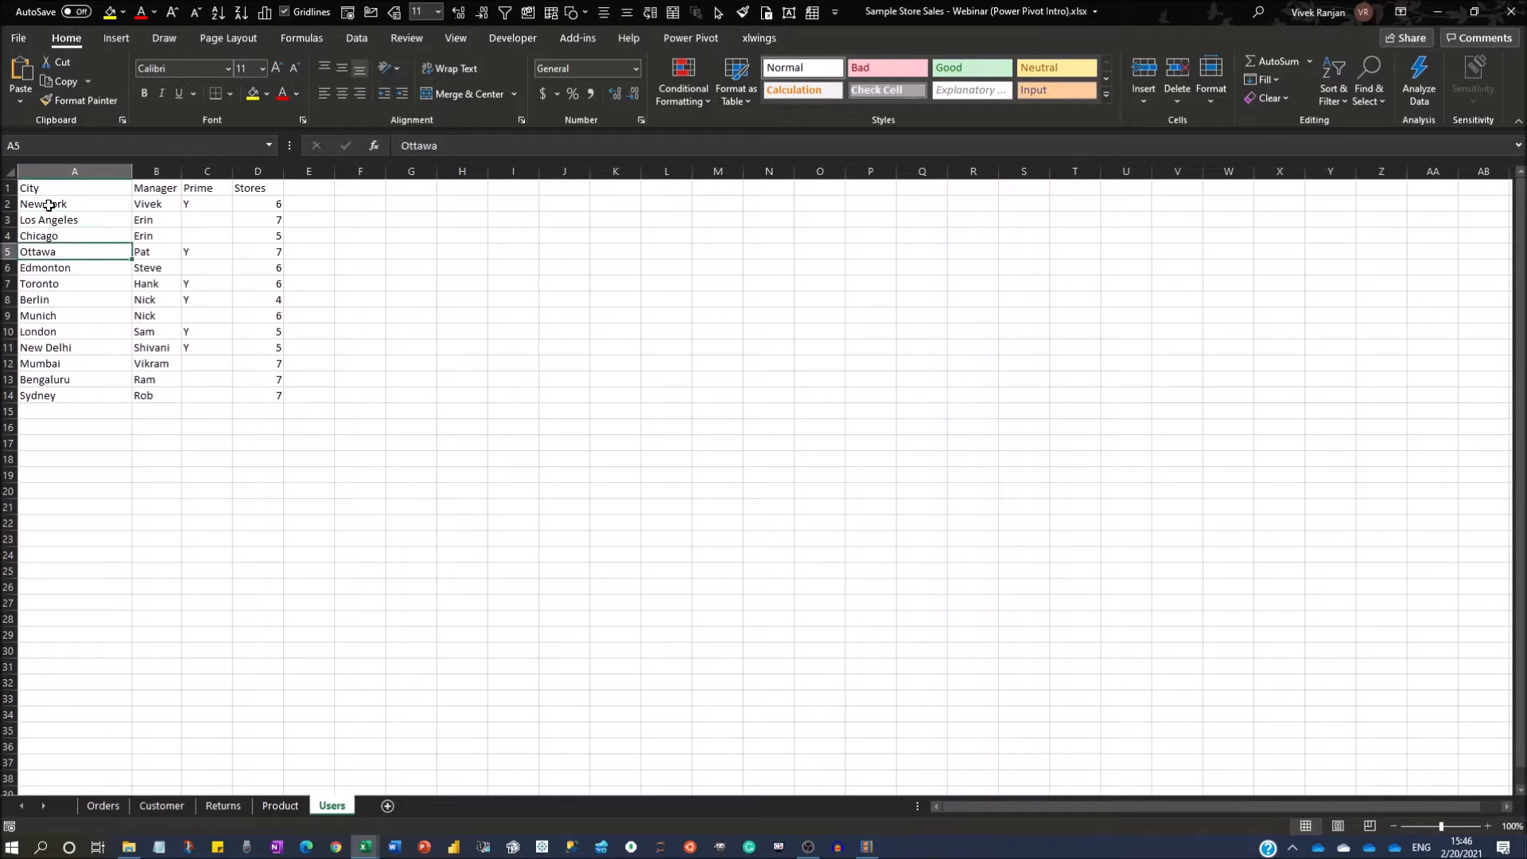
Inspect the Manager, Prime and Stores values for the Ottawa row on the Users sheet.
key("Right")
key("Right")
key("Right")
key("Right")
key("Left")
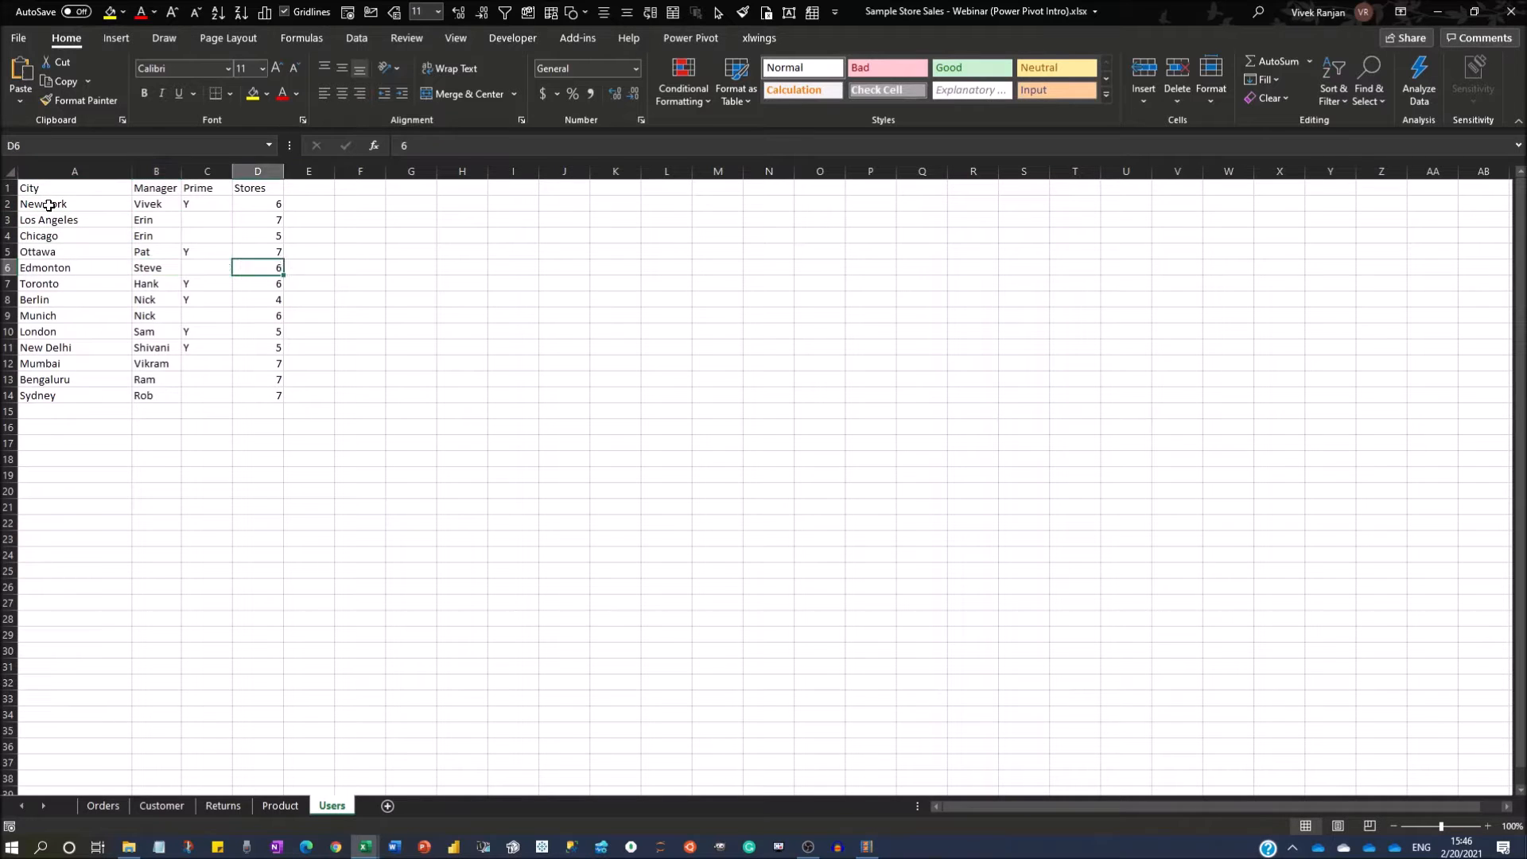
key("Left")
key("Up")
key("Right")
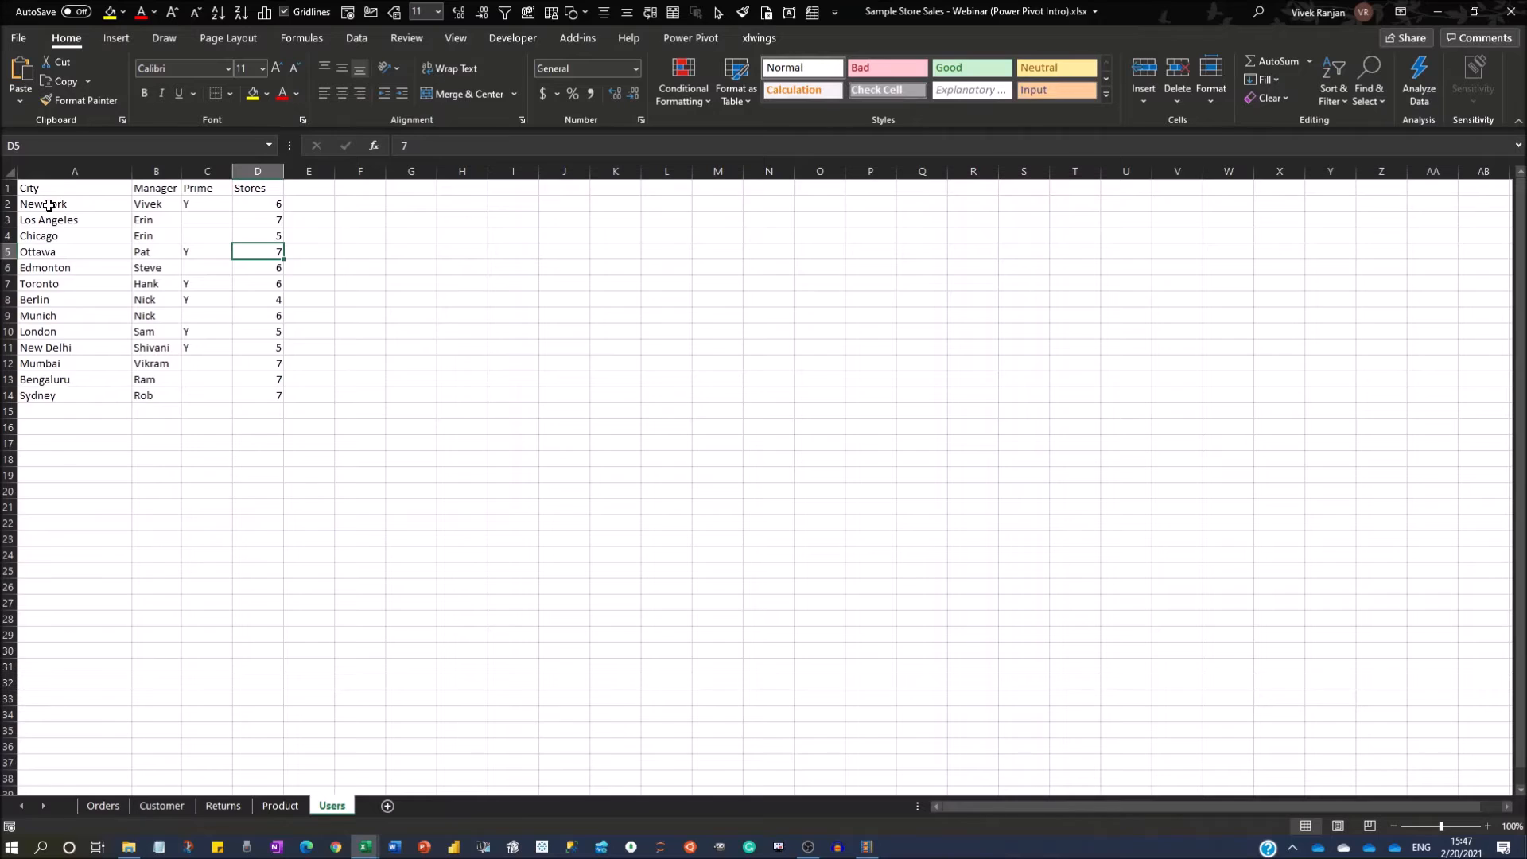
Look over the Customer, Returns, Product and Users sheets once more and return to the Orders sheet.
key("ctrl+Page_Up")
key("ctrl+Page_Up")
key("ctrl+Page_Up")
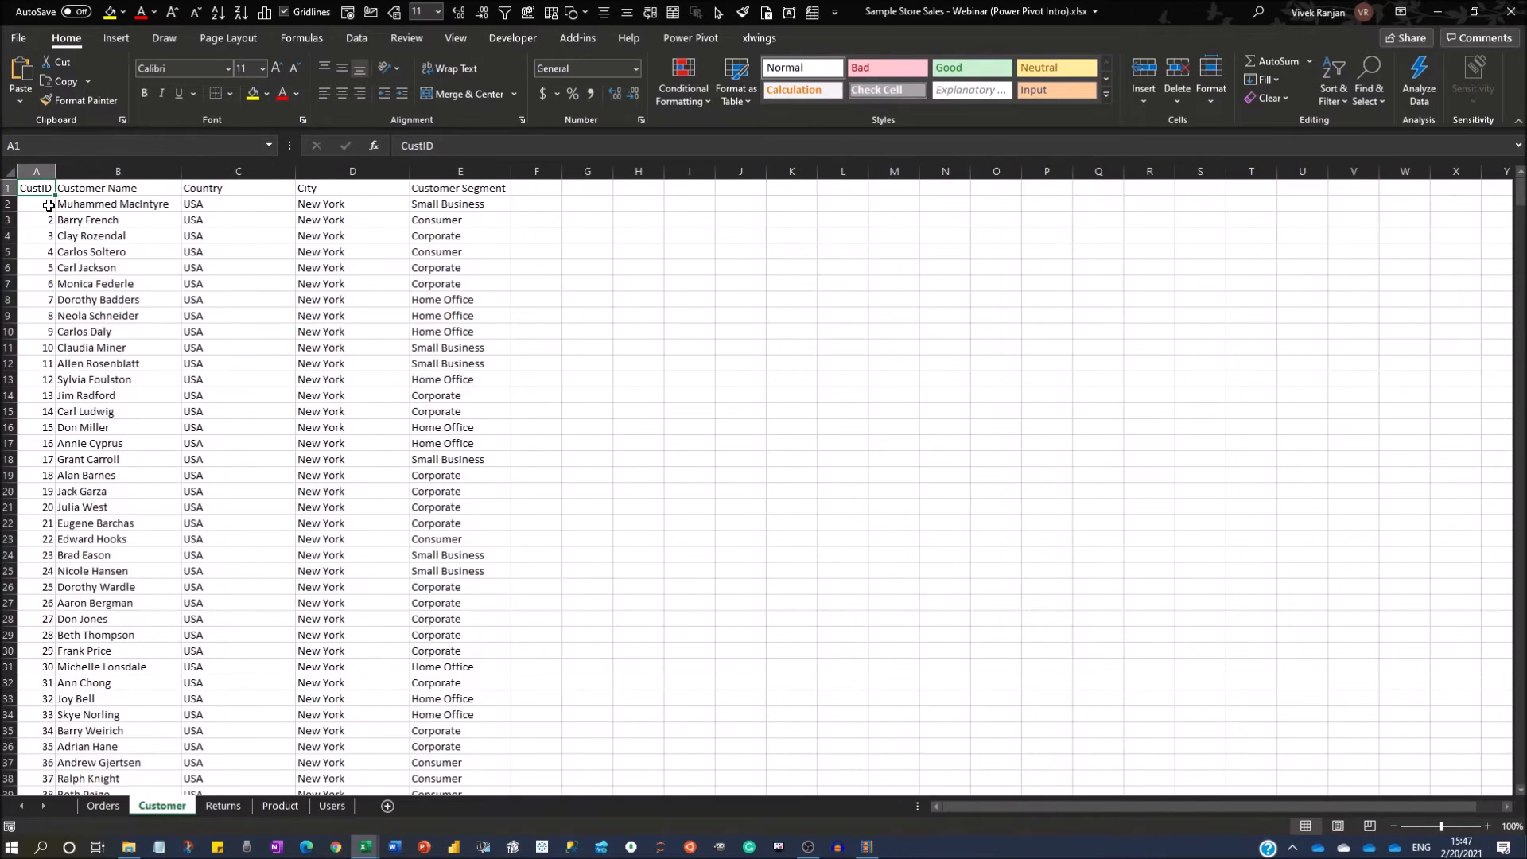
key("ctrl+Page_Down")
key("ctrl+Page_Down")
key("ctrl+Page_Down")
key("ctrl+Page_Up")
key("ctrl+Page_Up")
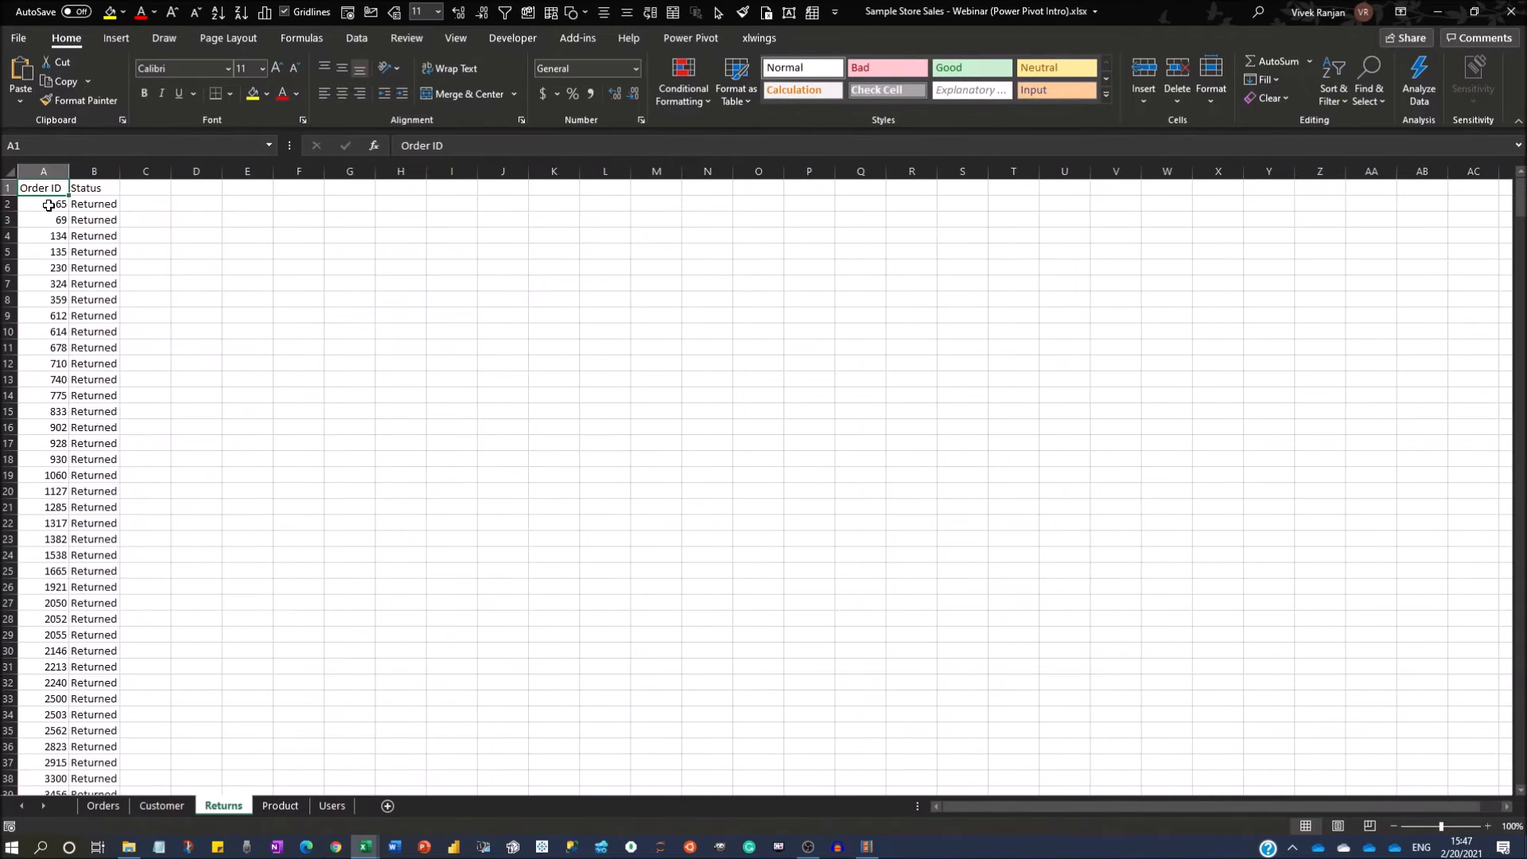
key("ctrl+Page_Up")
key("ctrl+Page_Up")
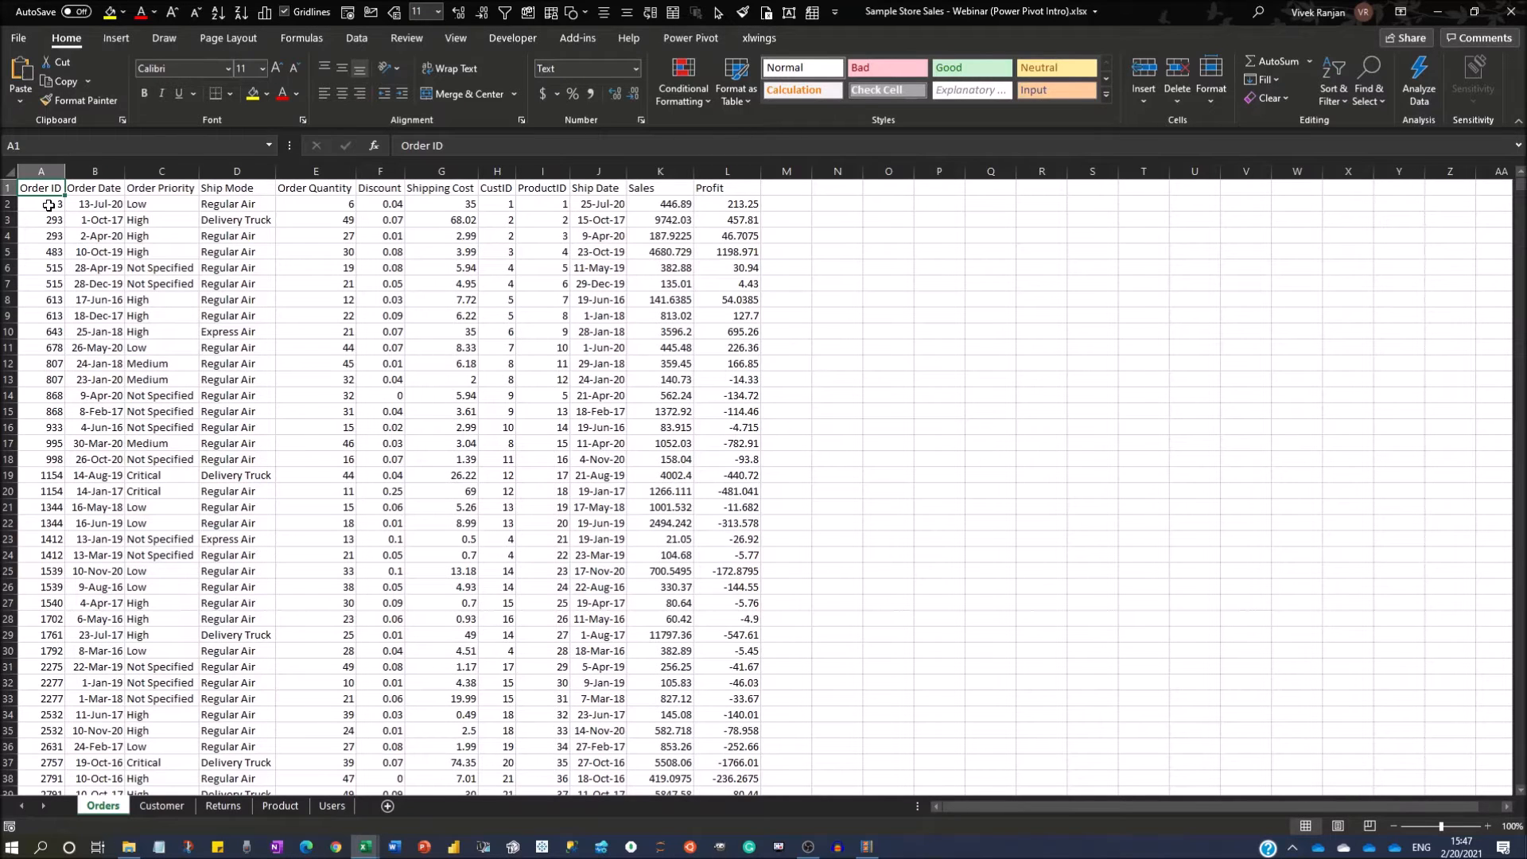
Compare the Order ID column on the Returns sheet with the one on the Orders sheet.
key("ctrl+Page_Down")
key("ctrl+Page_Down")
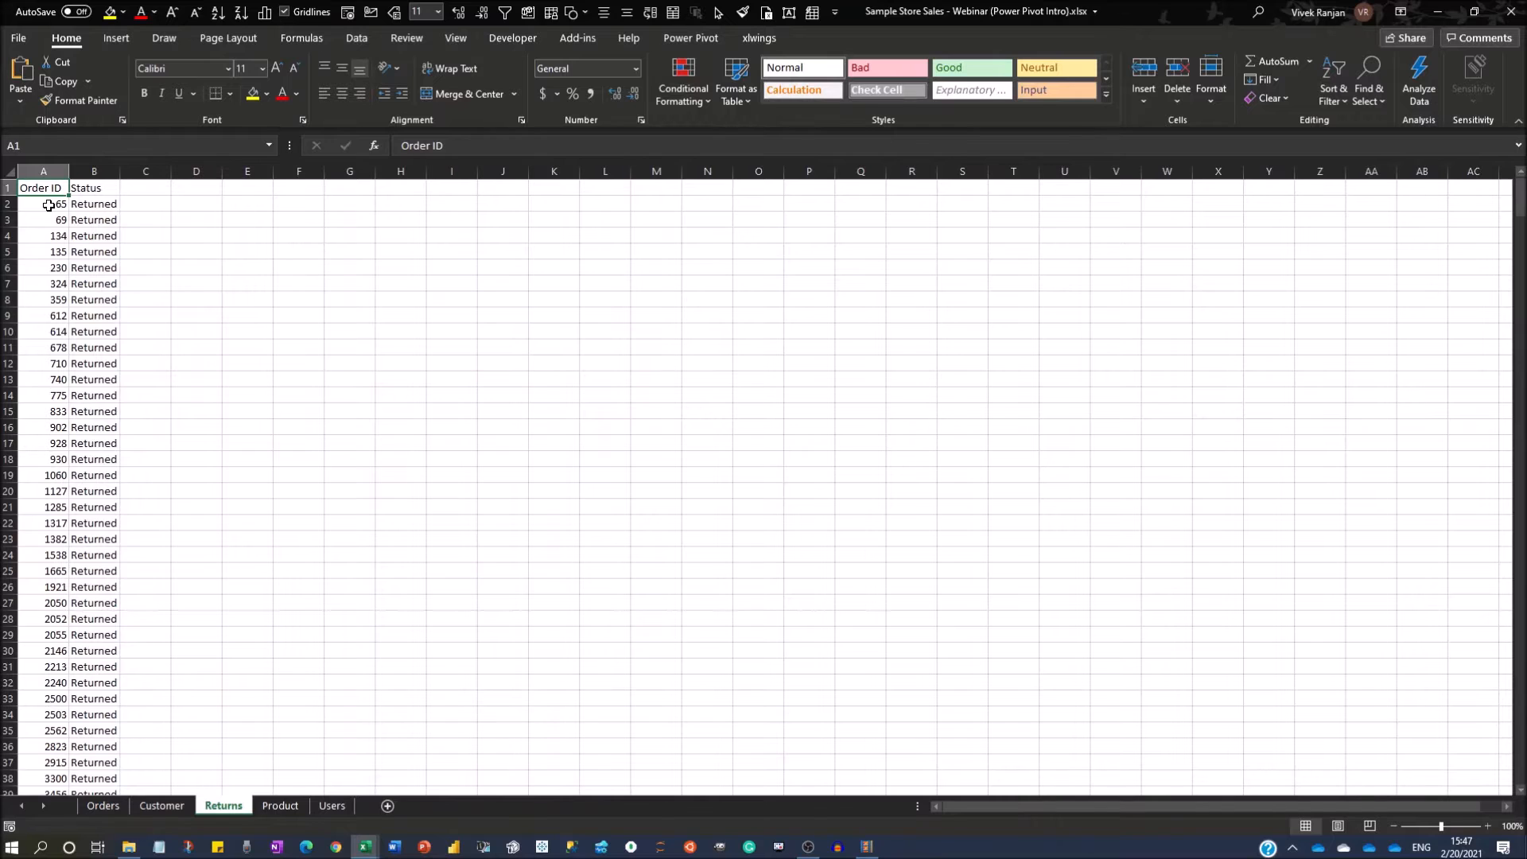
key("ctrl+Page_Up")
key("ctrl+Page_Up")
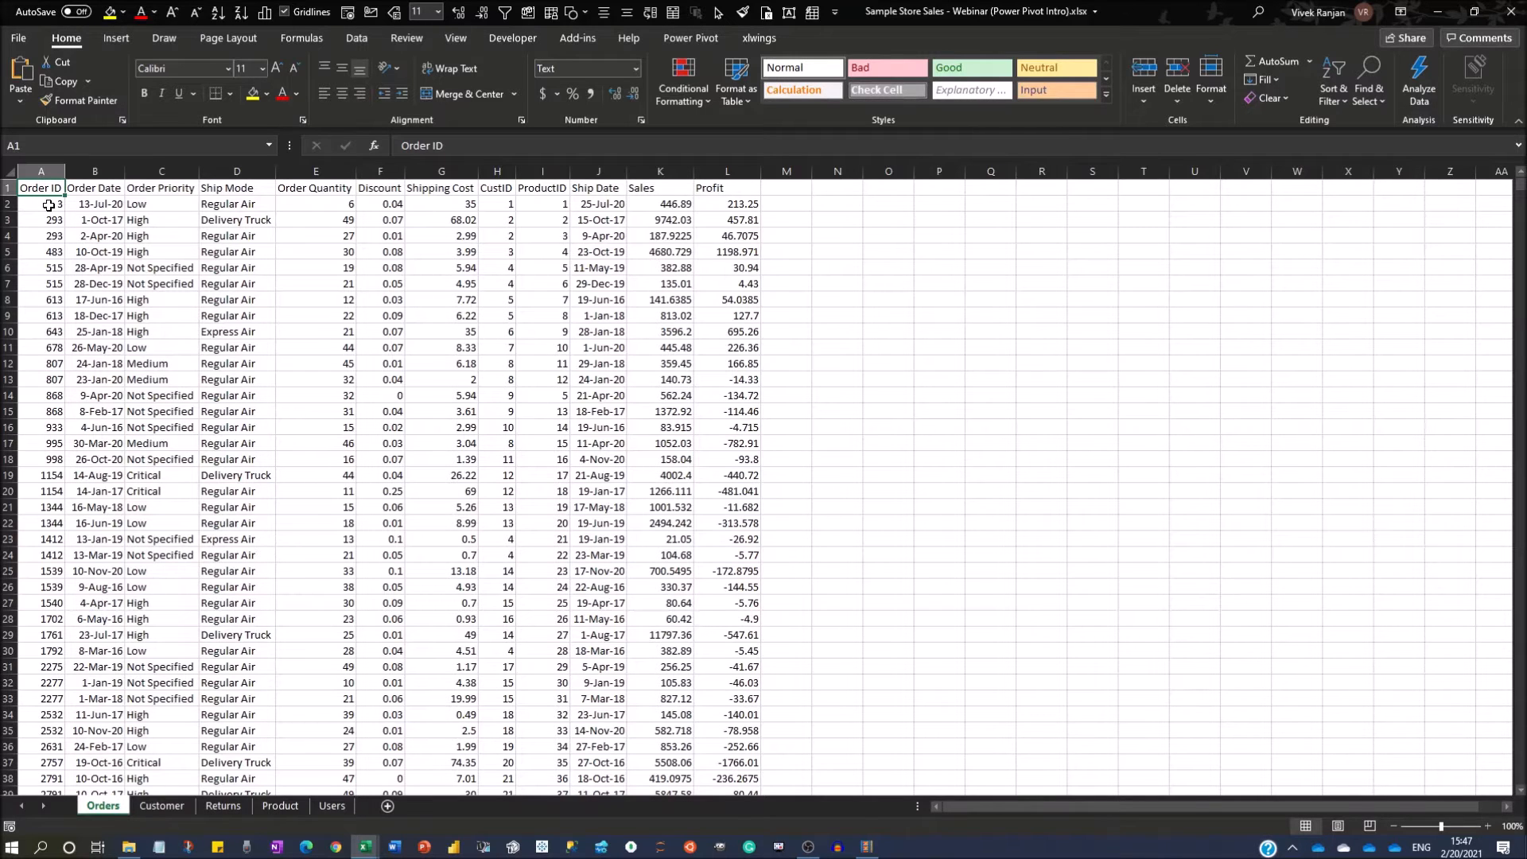
Go to the Users sheet and inspect the Manager column up to its header in B1.
key("ctrl+Page_Down")
key("ctrl+Page_Down")
key("ctrl+Page_Down")
key("ctrl+Page_Down")
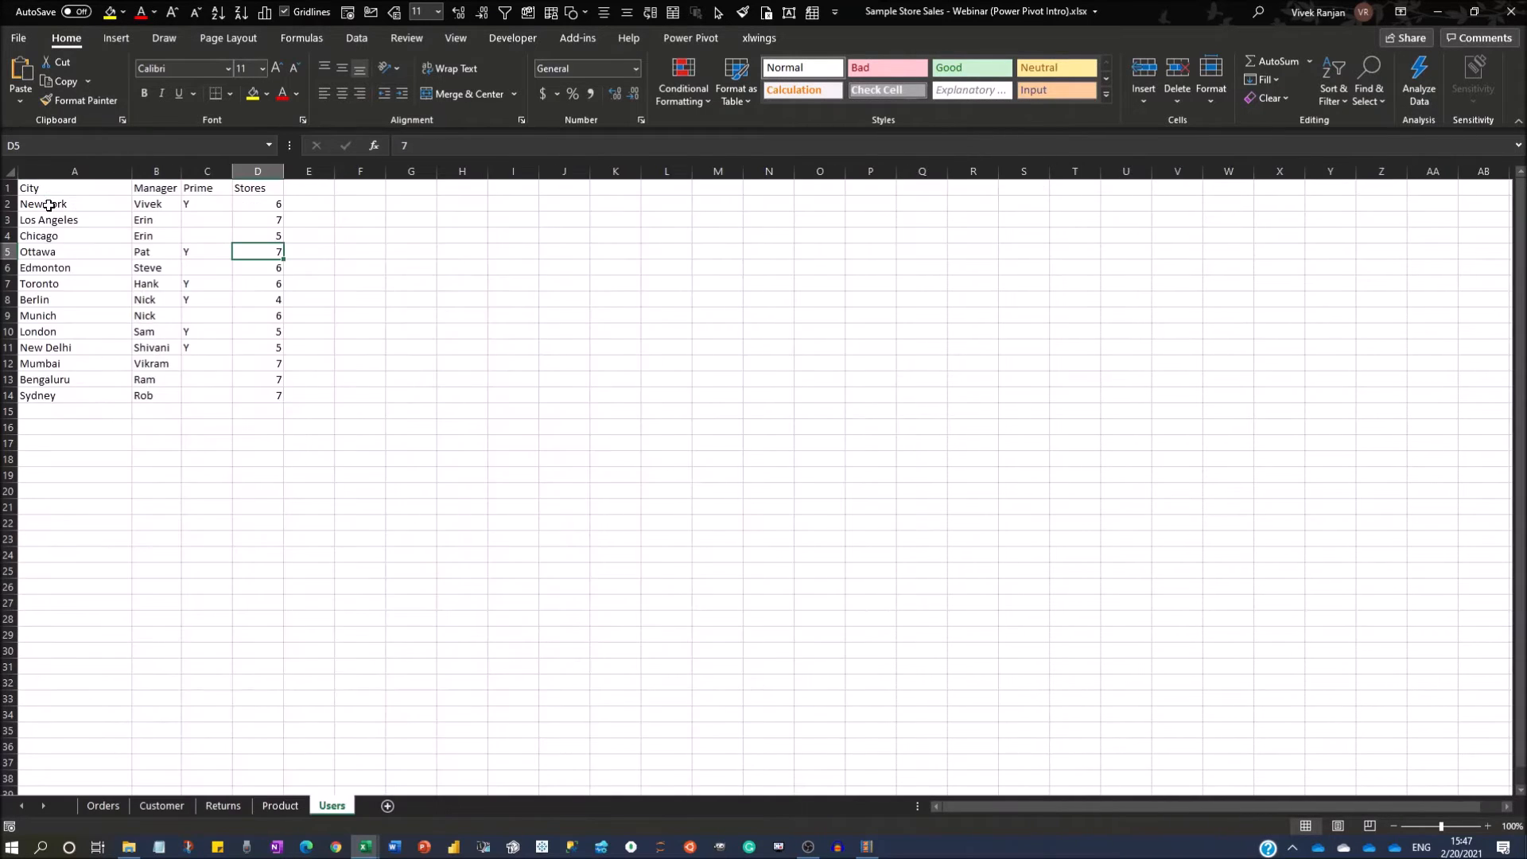
key("Left")
key("Left")
key("Up")
key("Up")
key("Up")
key("Up")
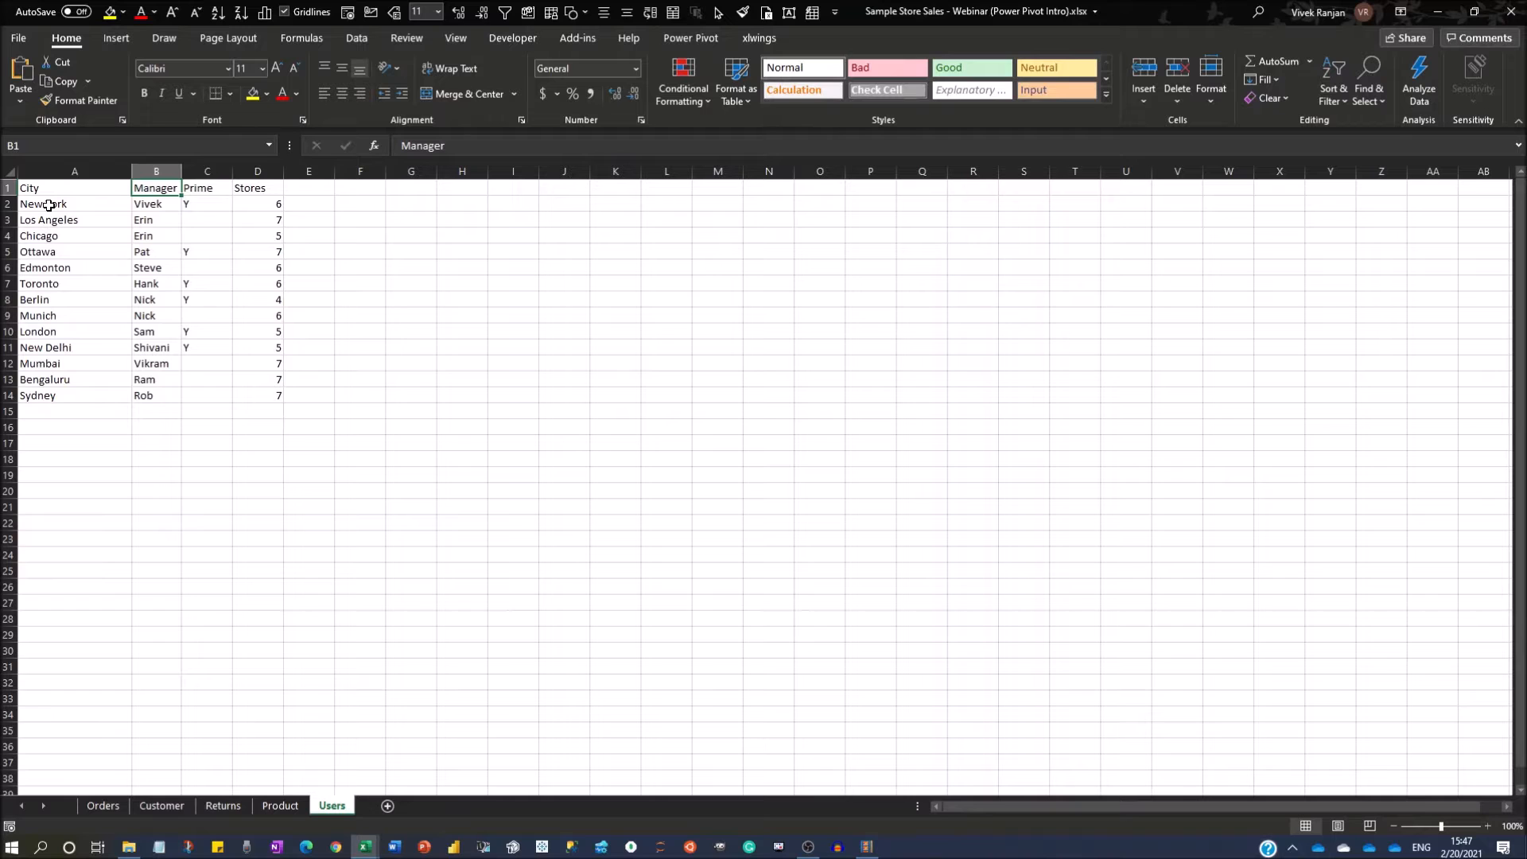
View the Product sheet again and return to the Customer sheet.
key("ctrl+Page_Up")
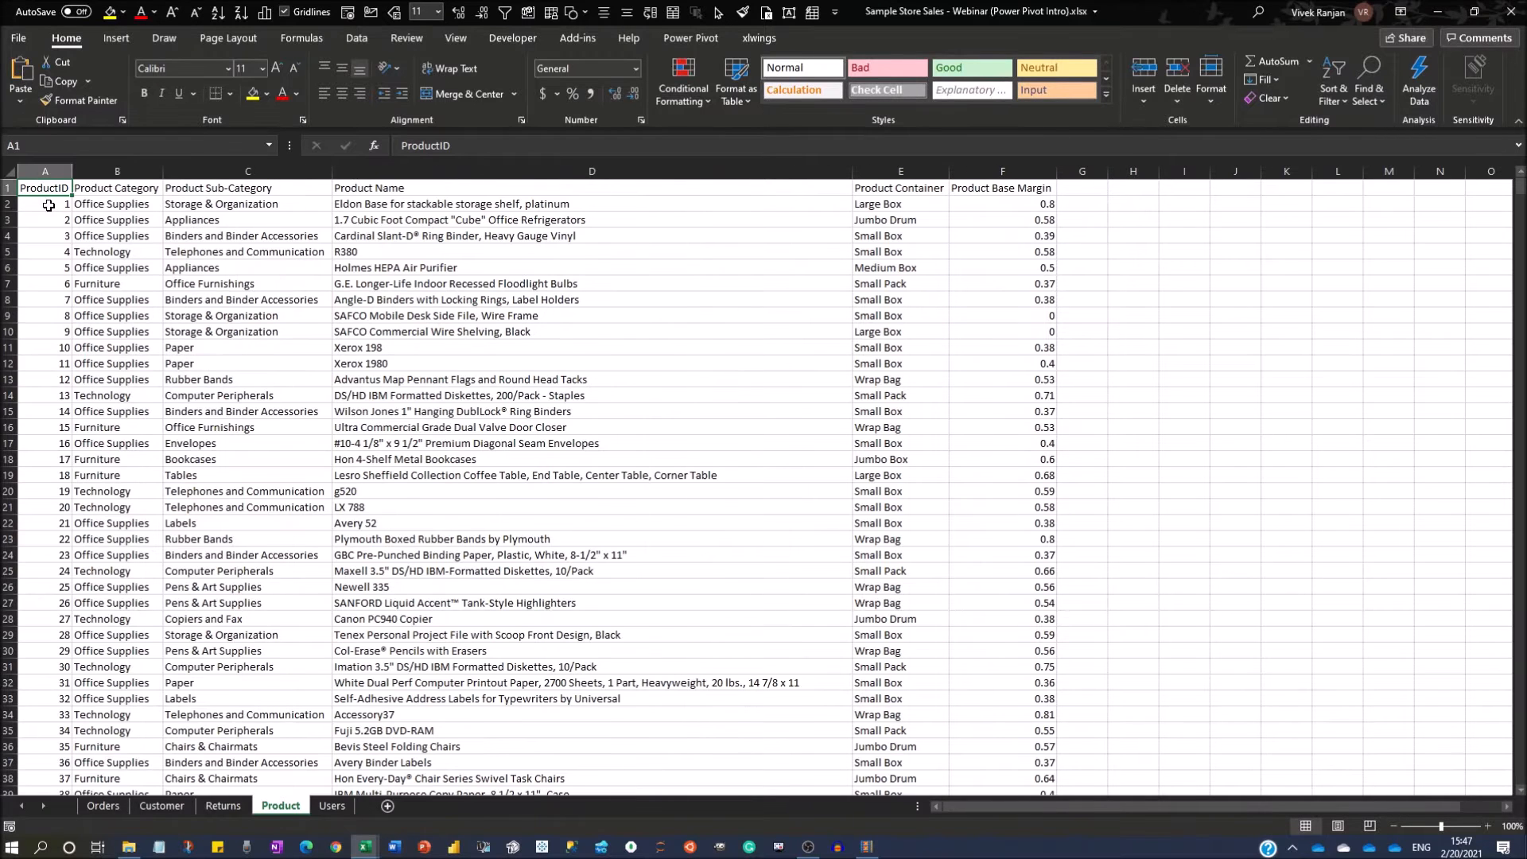
key("ctrl+Page_Up")
Compare the CustID column on the Orders sheet with the one on the Customer sheet.
key("ctrl+Page_Up")
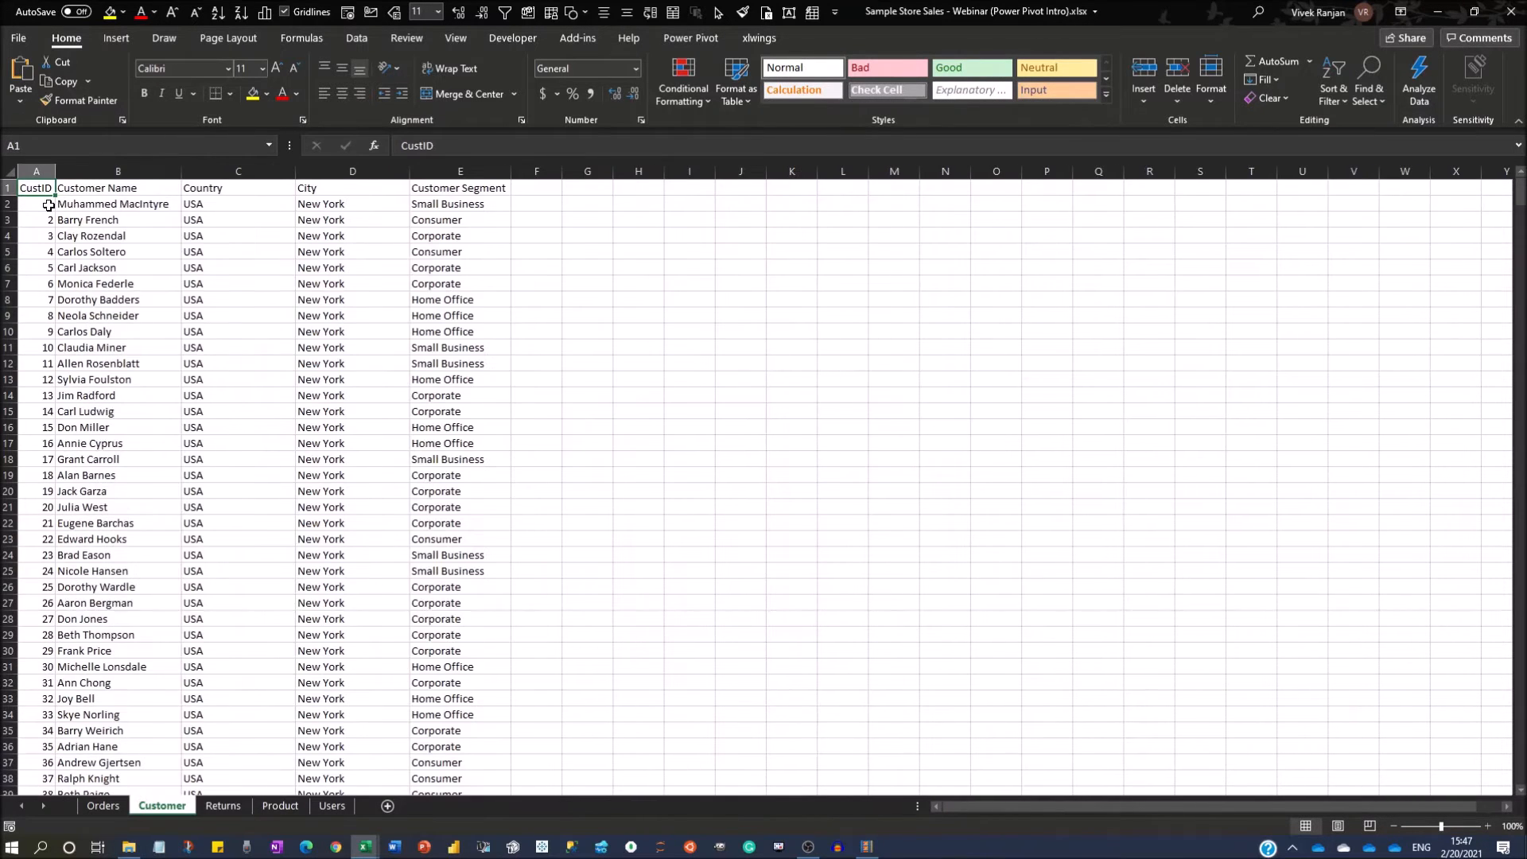
key("ctrl+Page_Up")
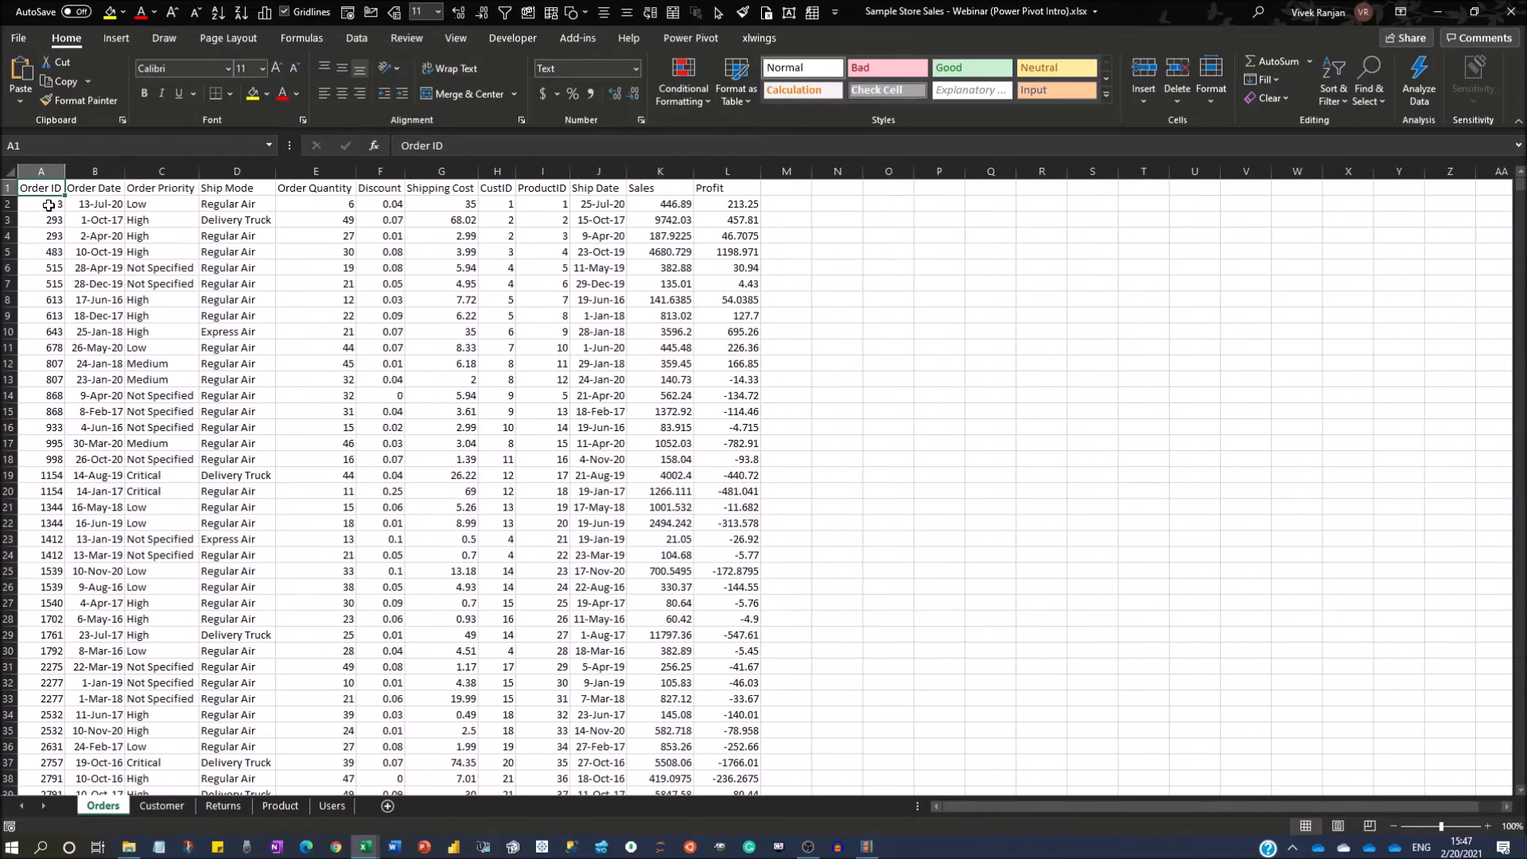
key("ctrl+Page_Down")
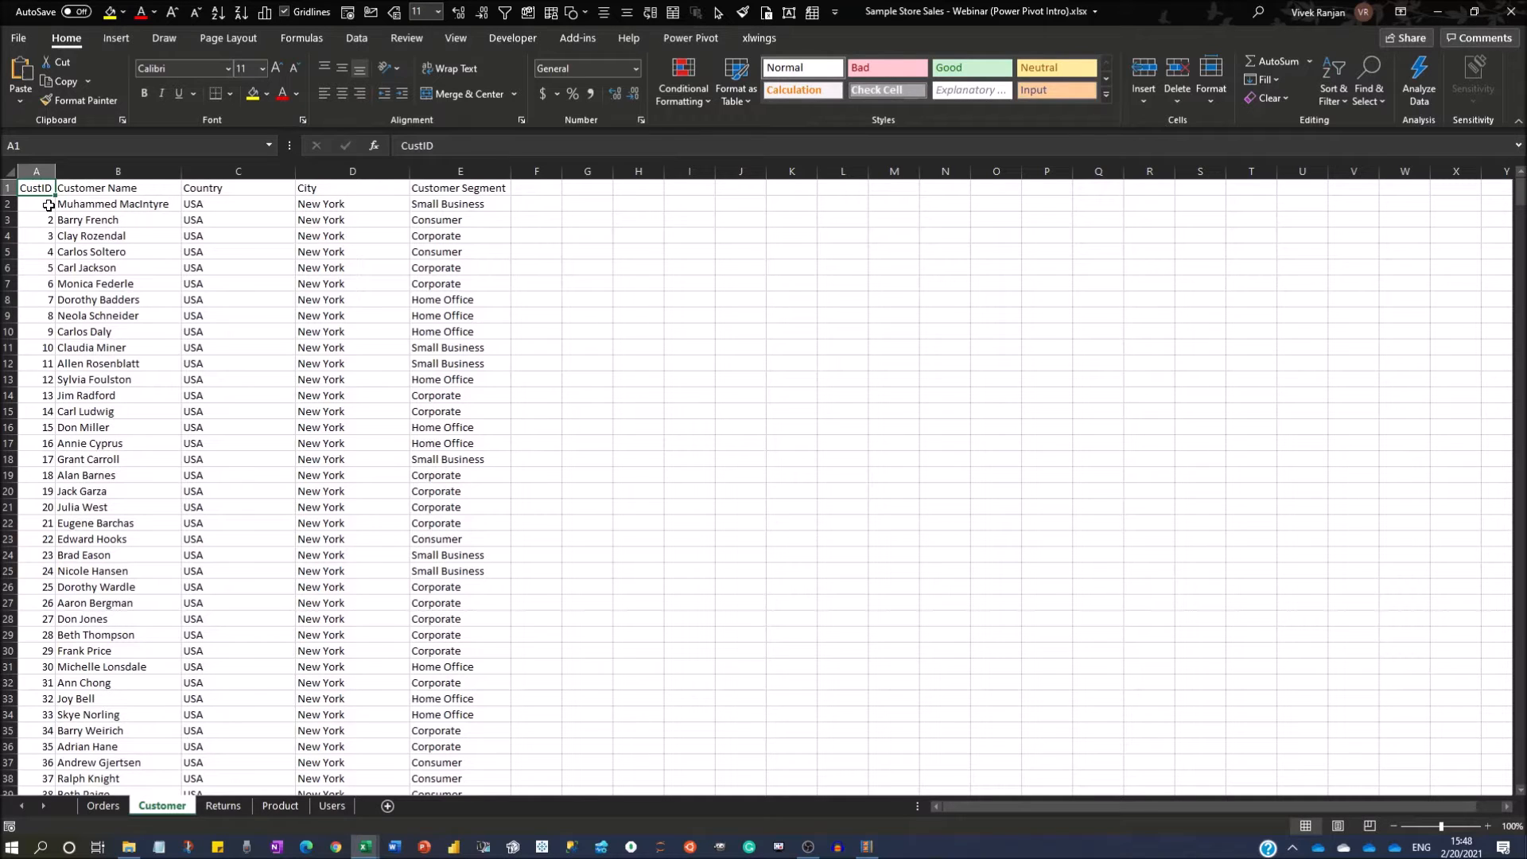
key("ctrl+Page_Down")
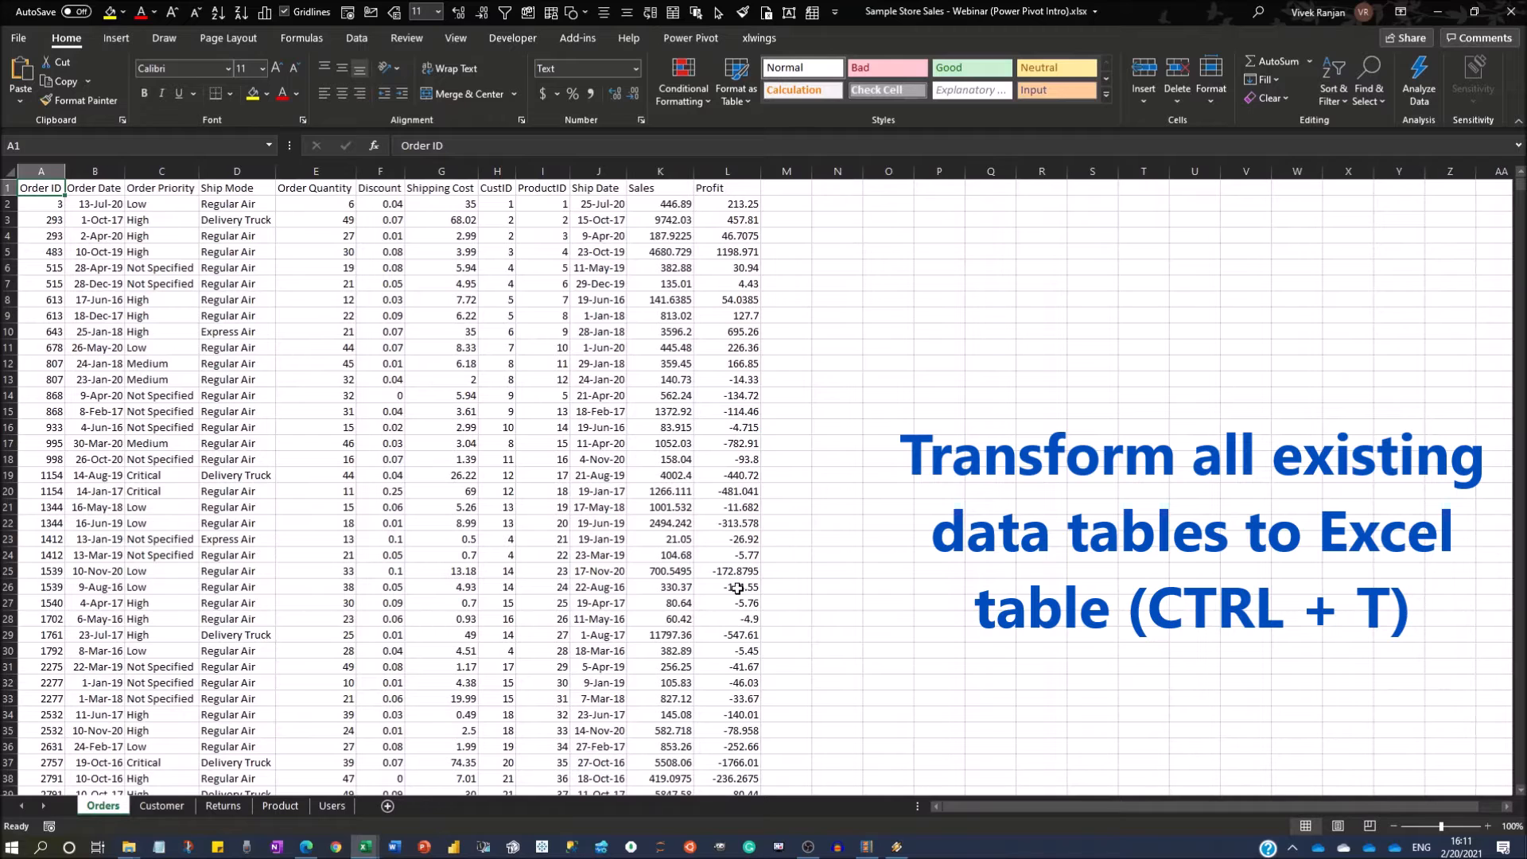
Convert the Orders data range A1:L8402 into a table with headers and name it Orders.
key("Down")
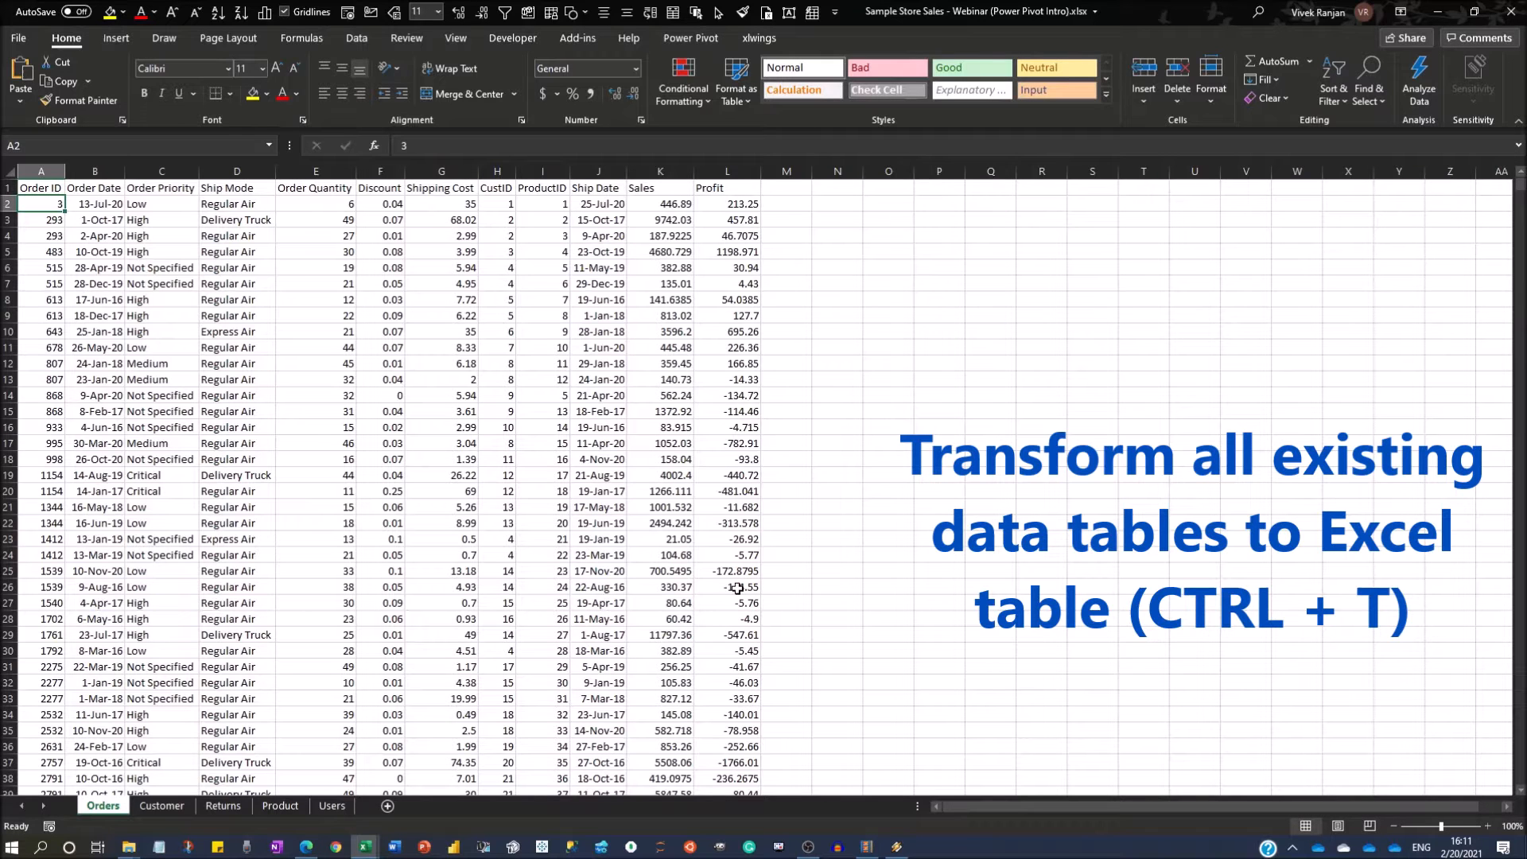
key("ctrl+t")
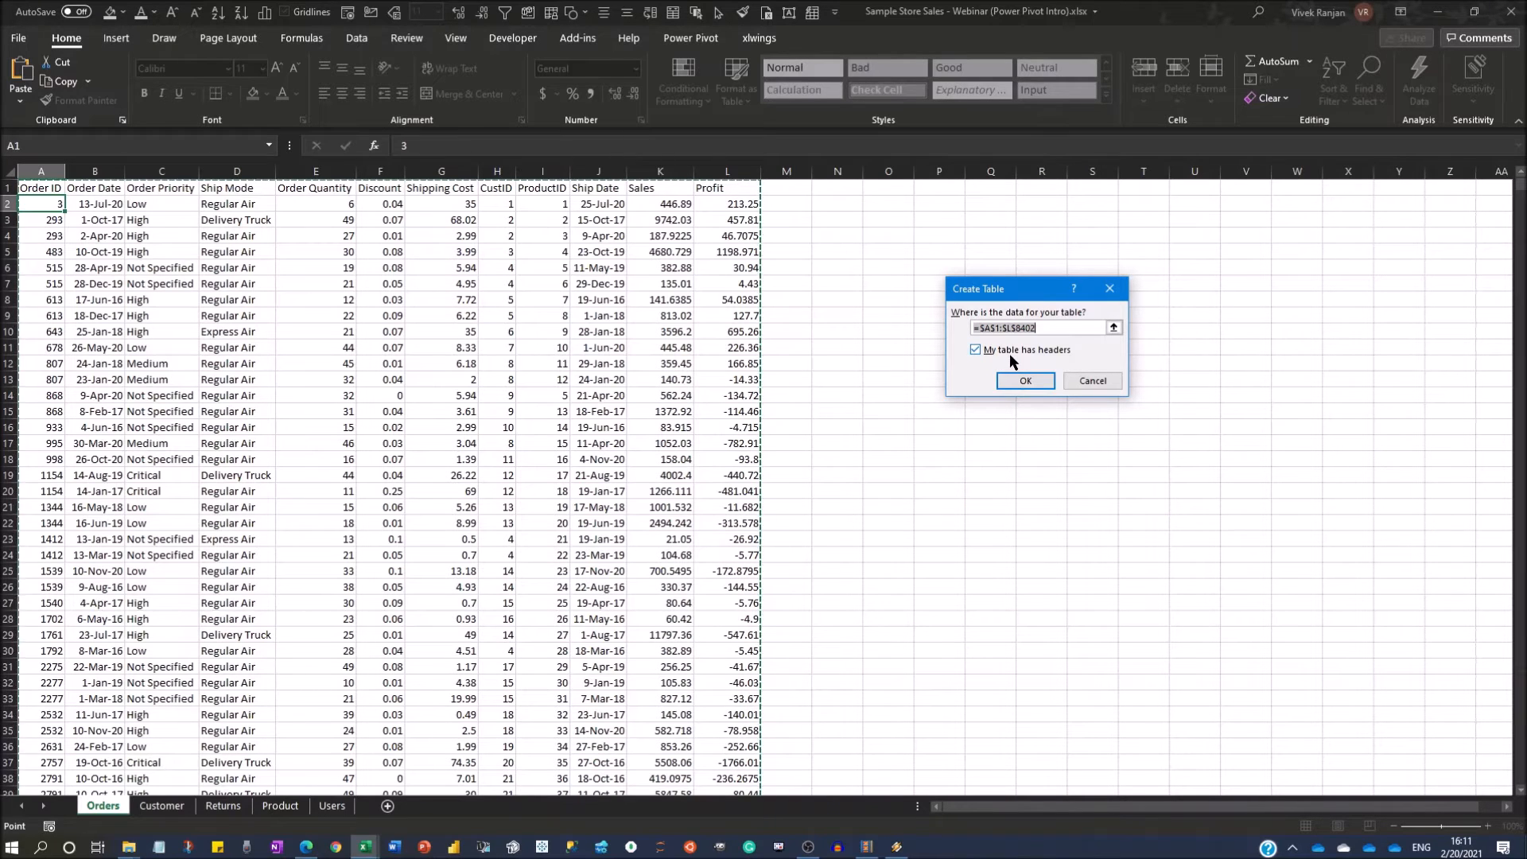
left_click(1036, 381)
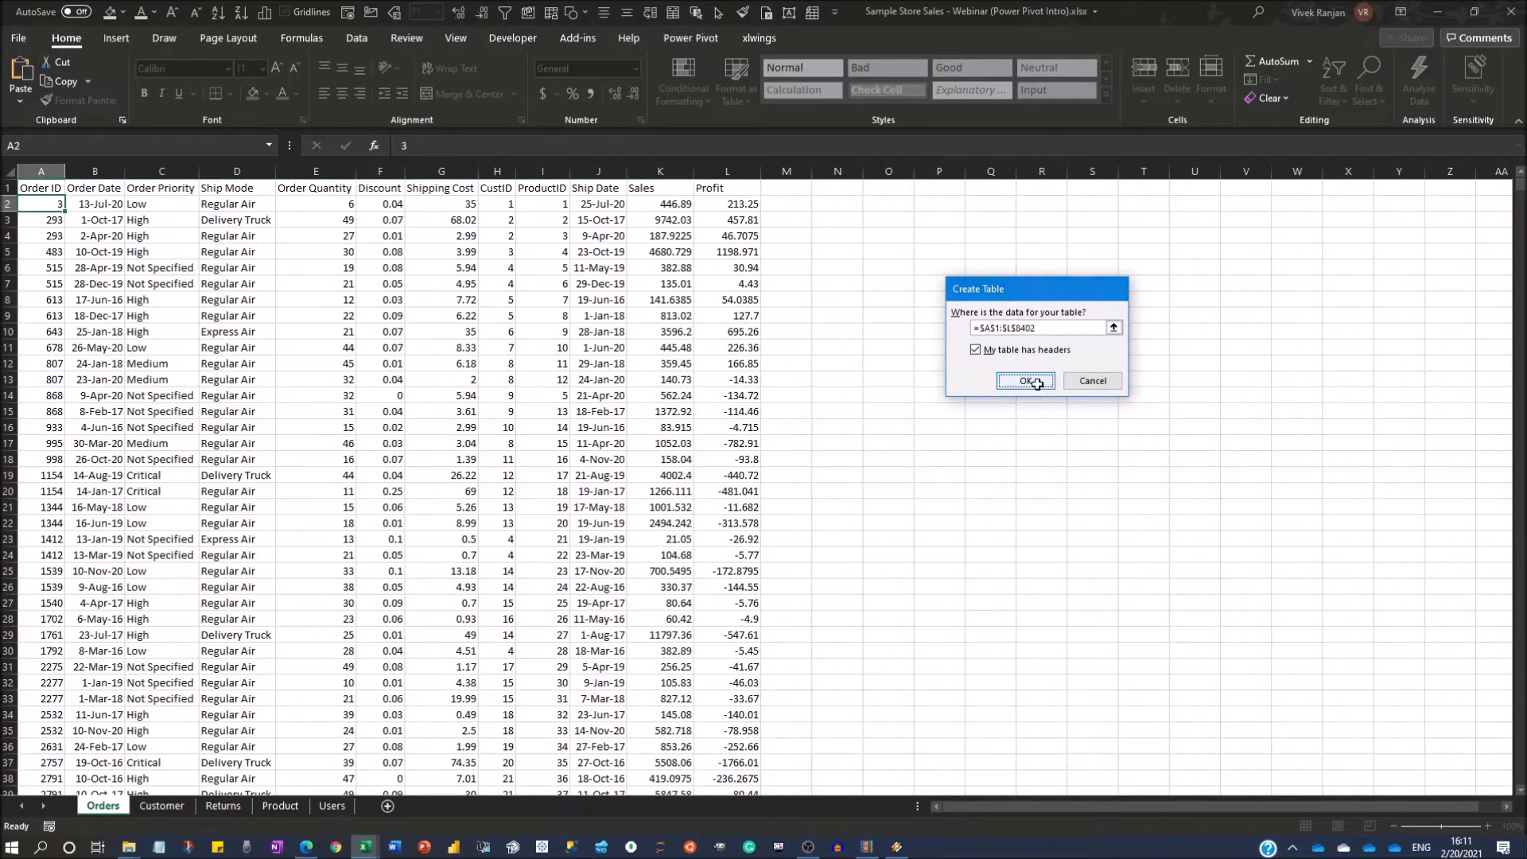
left_click(495, 332)
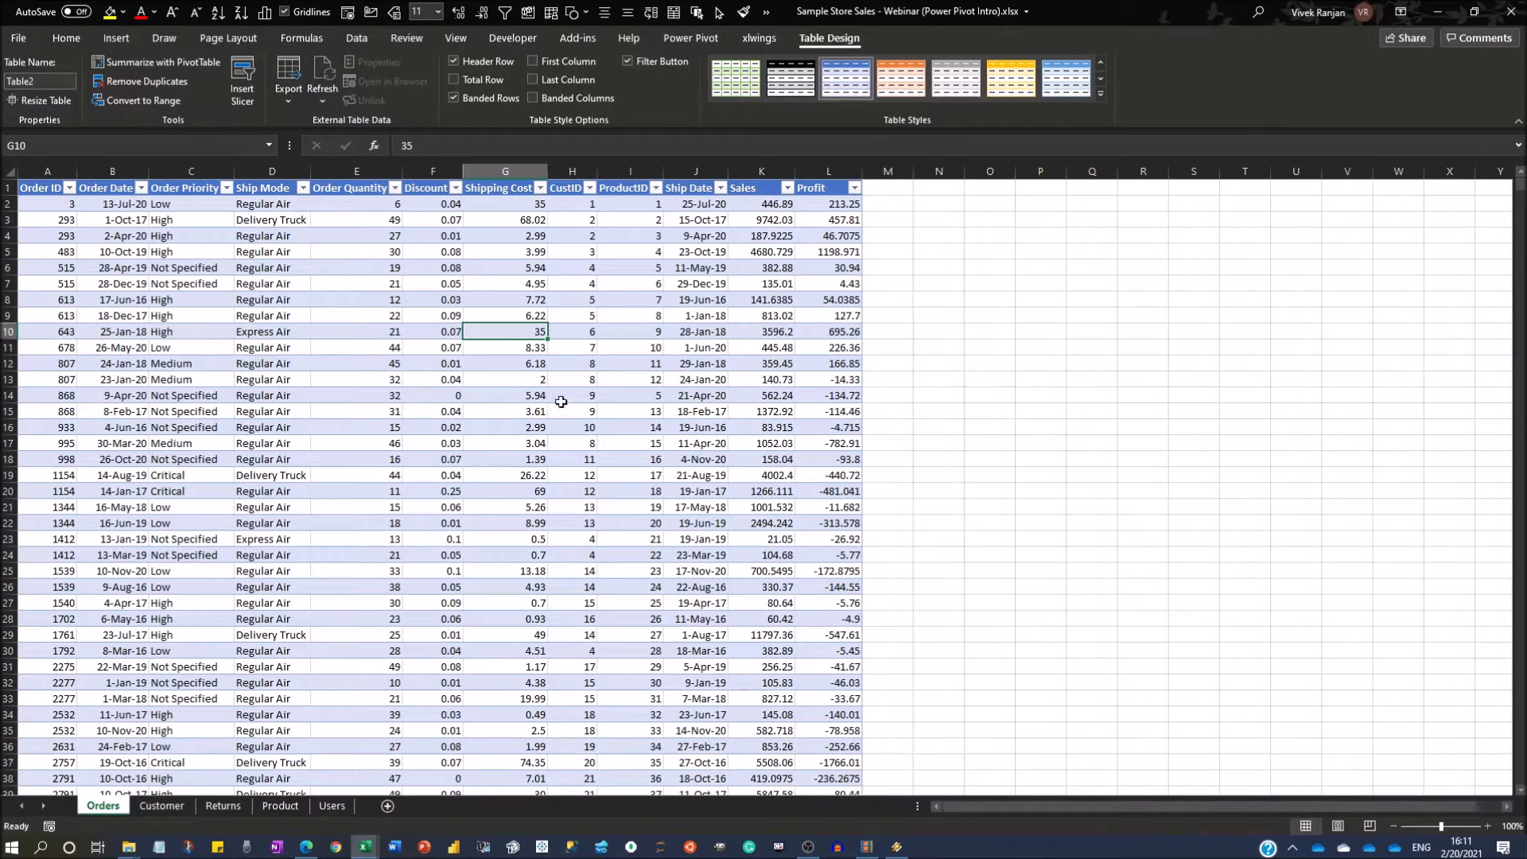
left_click(60, 78)
type("Orders")
Convert the data on the Customer sheet into a table with headers and name it Customer.
left_click(161, 806)
left_click(164, 460)
key("ctrl+t")
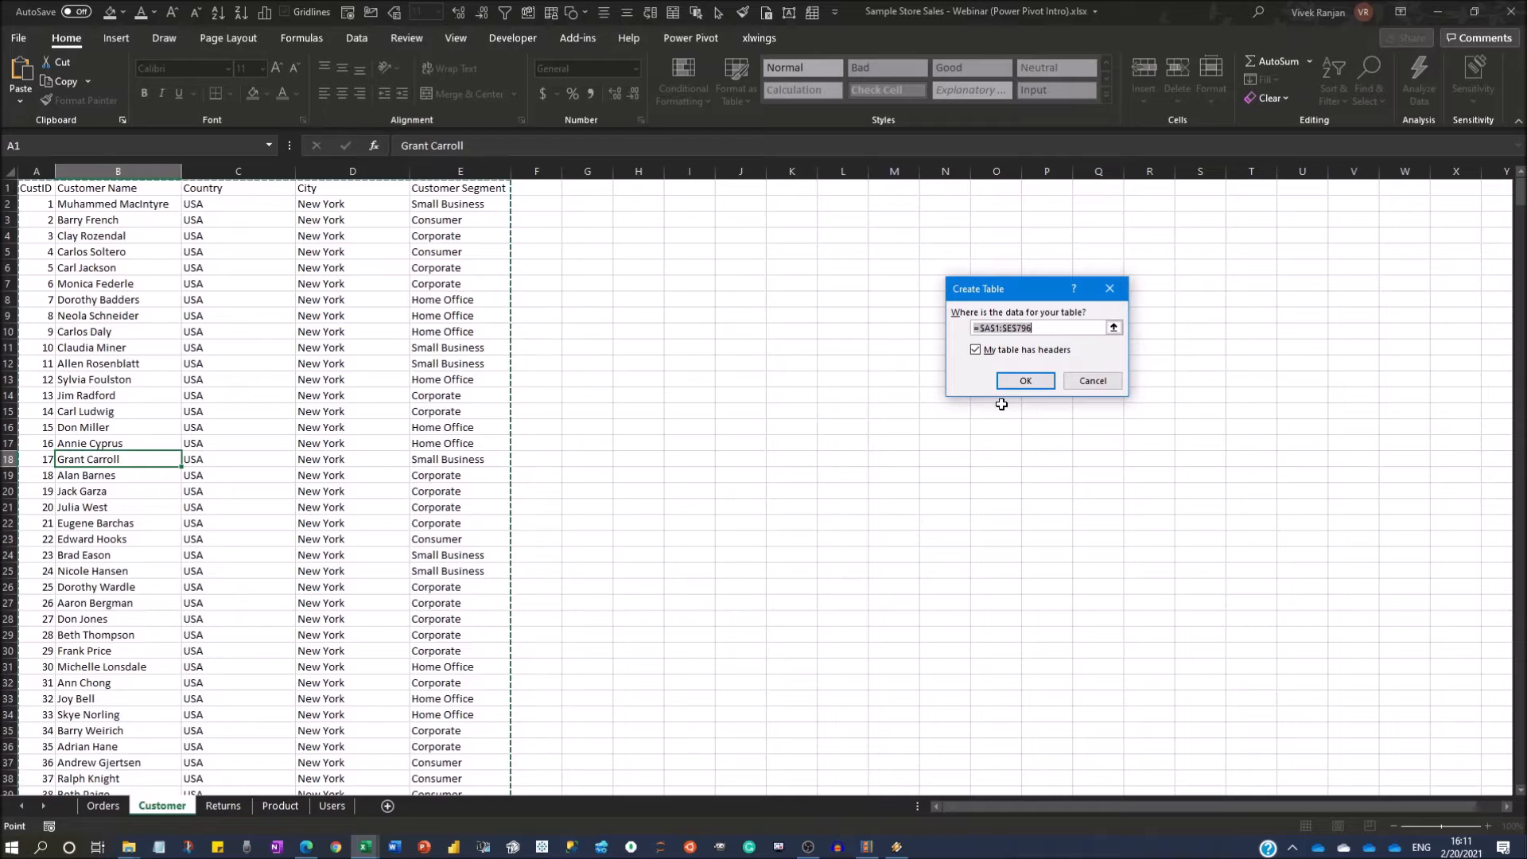
left_click(1026, 378)
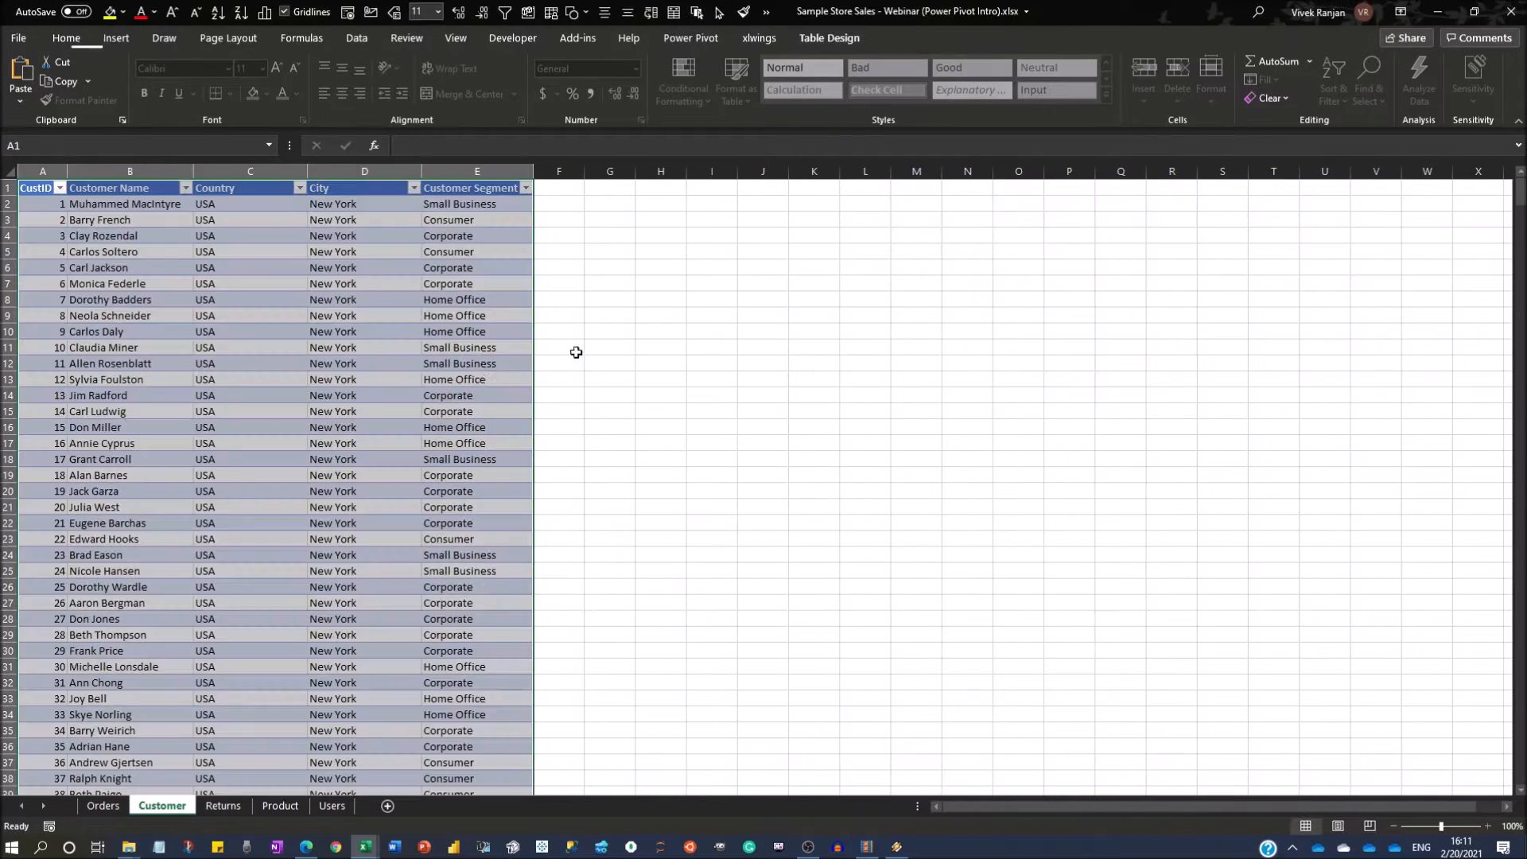
left_click(364, 348)
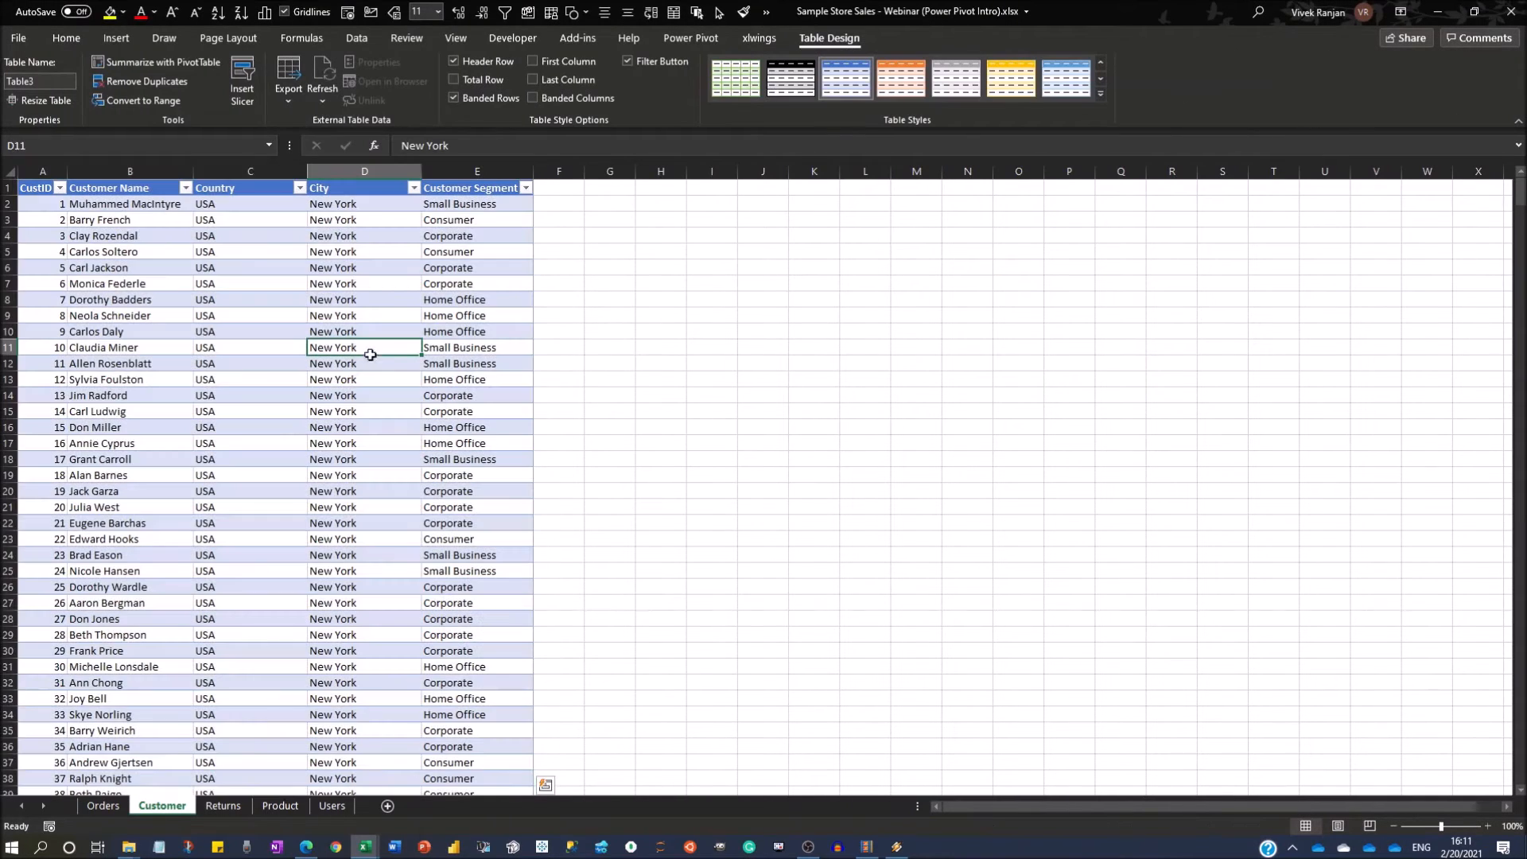
left_click(42, 81)
type("Customer")
Convert the data on the Returns sheet into a table with headers and name it Returns.
left_click(222, 806)
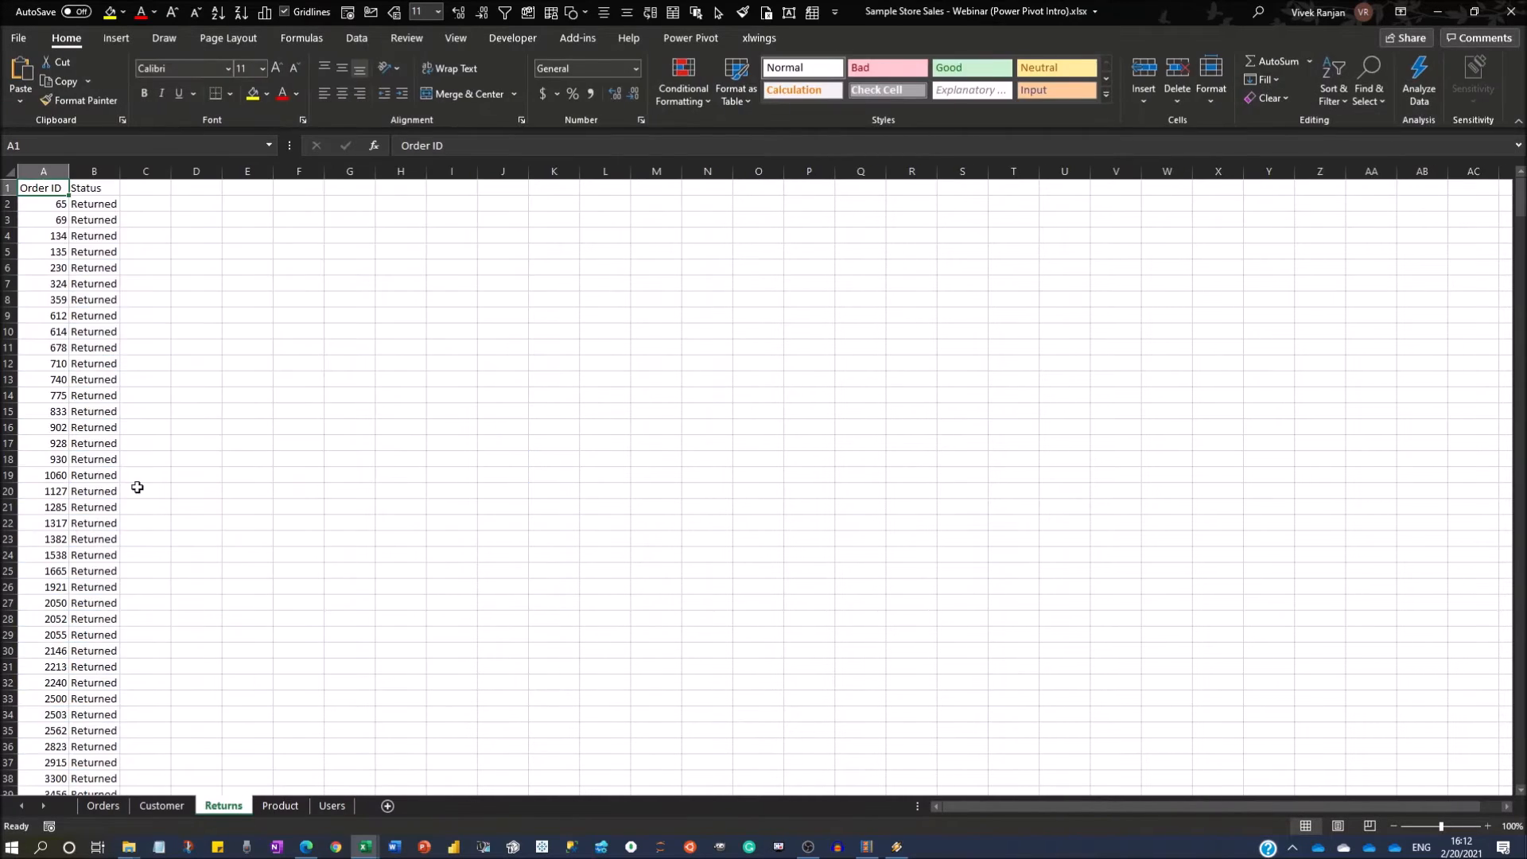
left_click(85, 457)
key("ctrl+t")
key("Return")
left_click(40, 80)
type("Returns")
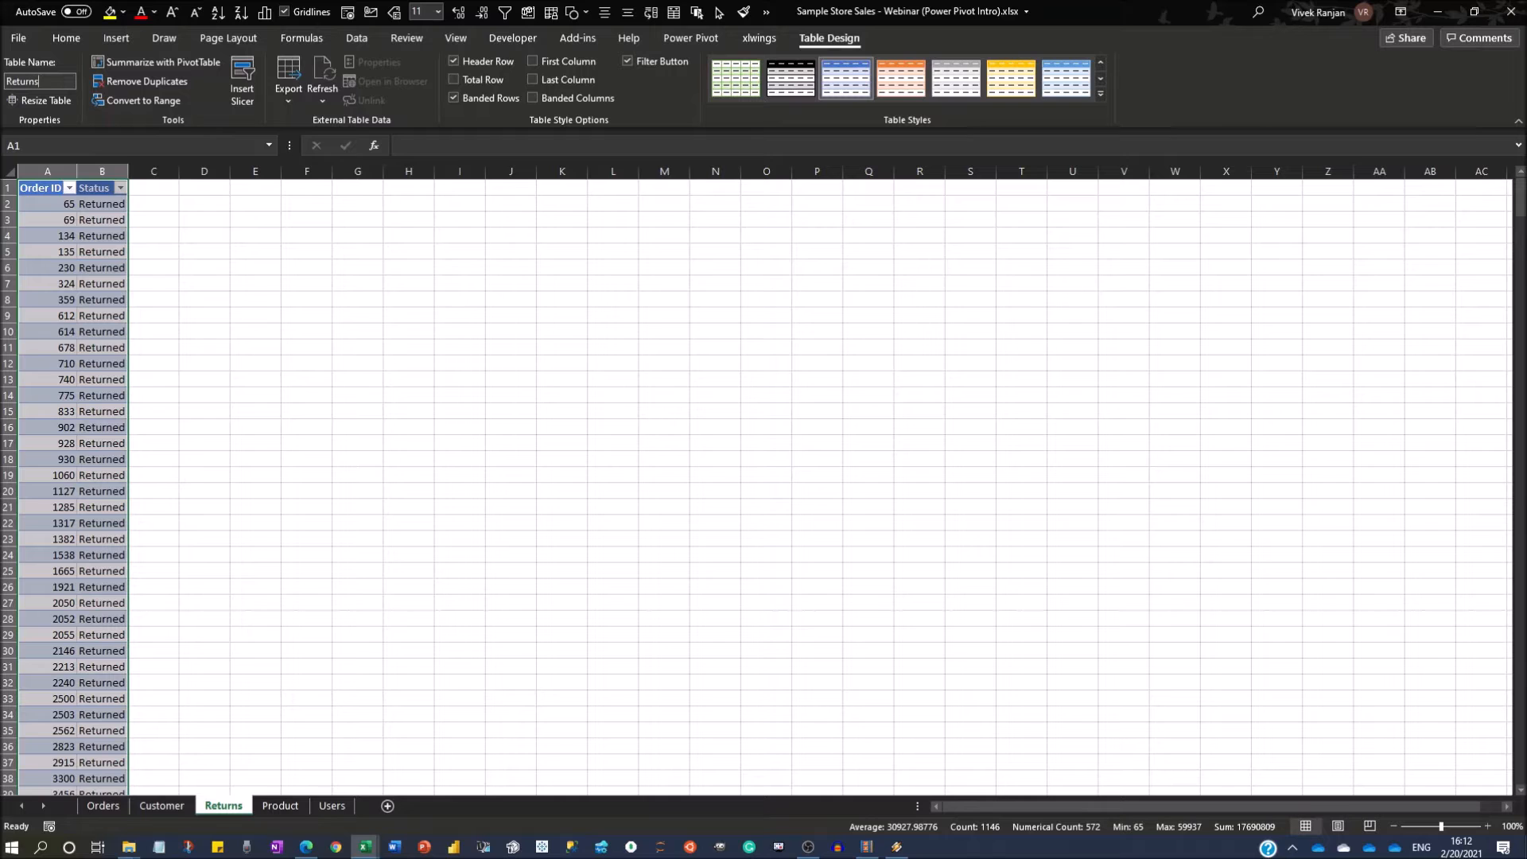
key("Return")
Convert the data on the Product sheet into a table with headers and name it Products.
left_click(280, 805)
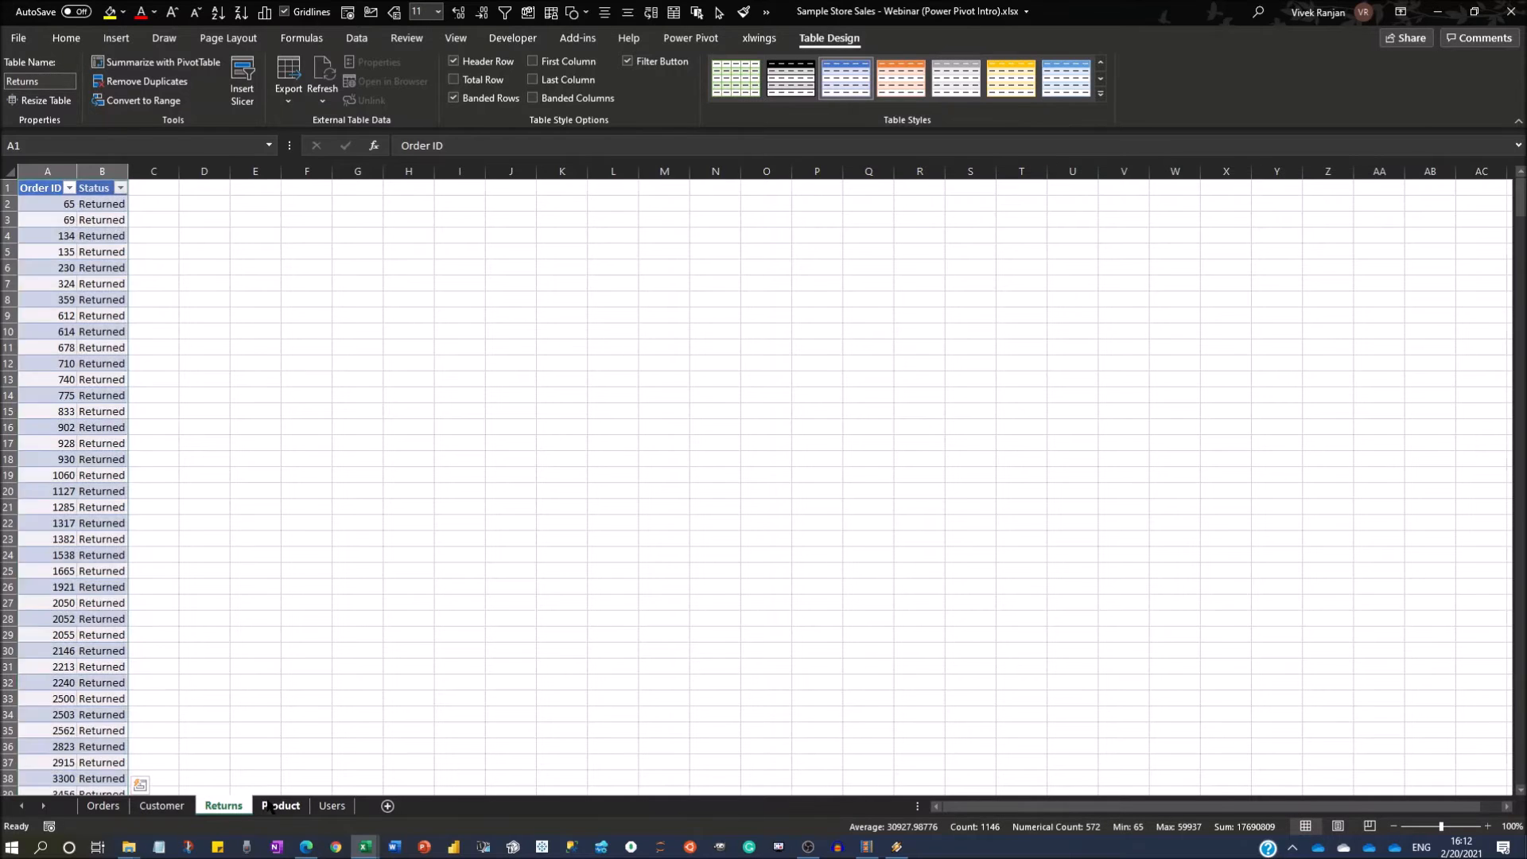
key("ctrl+t")
key("Return")
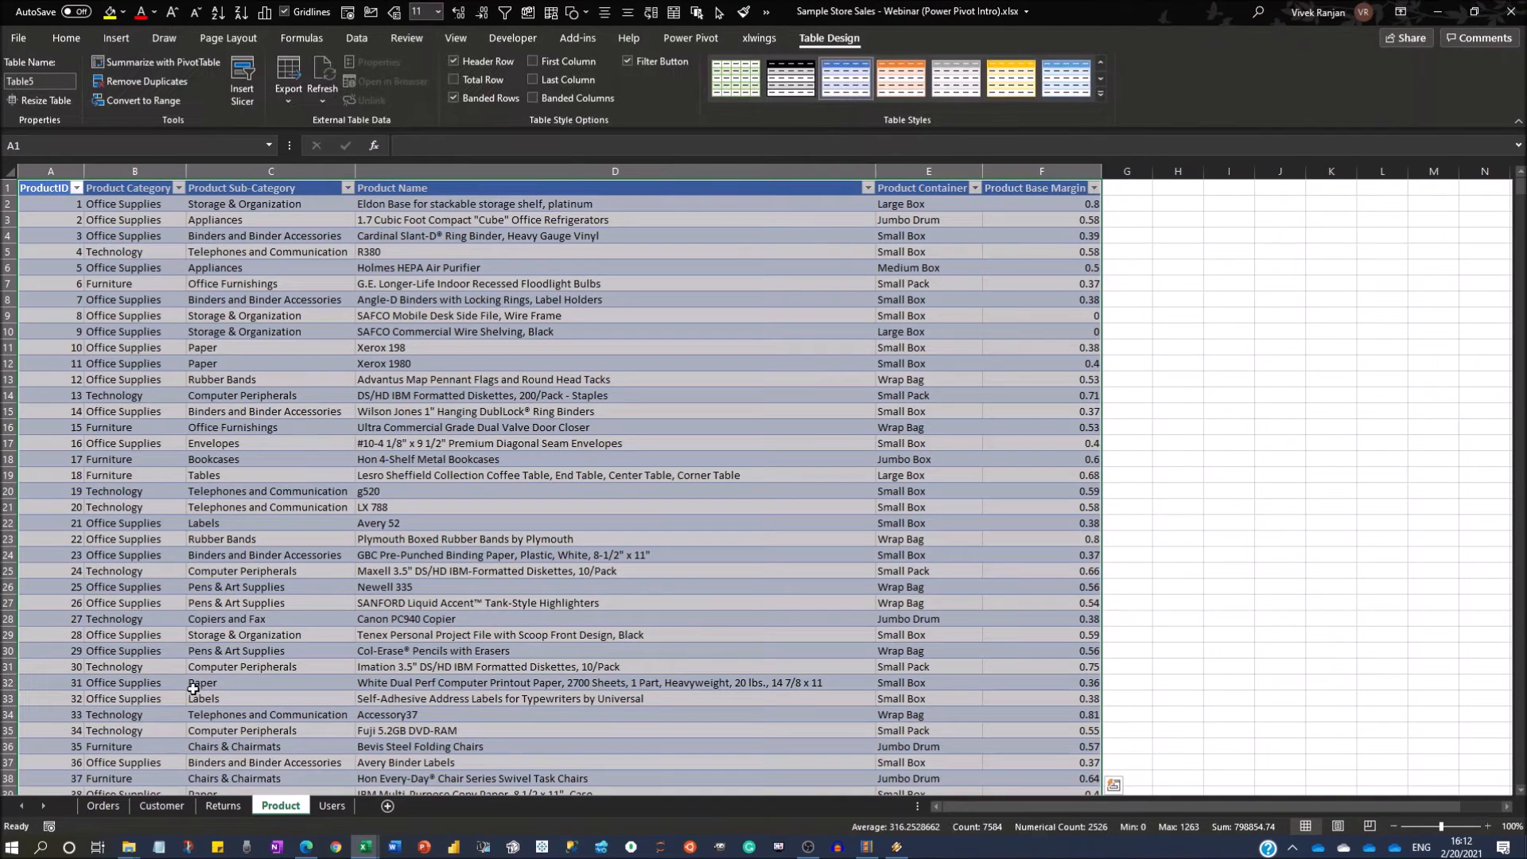
left_click(40, 80)
type("Products")
key("Return")
Convert the data on the Users sheet into a table with headers and name it Users.
key("ctrl+Page_Down")
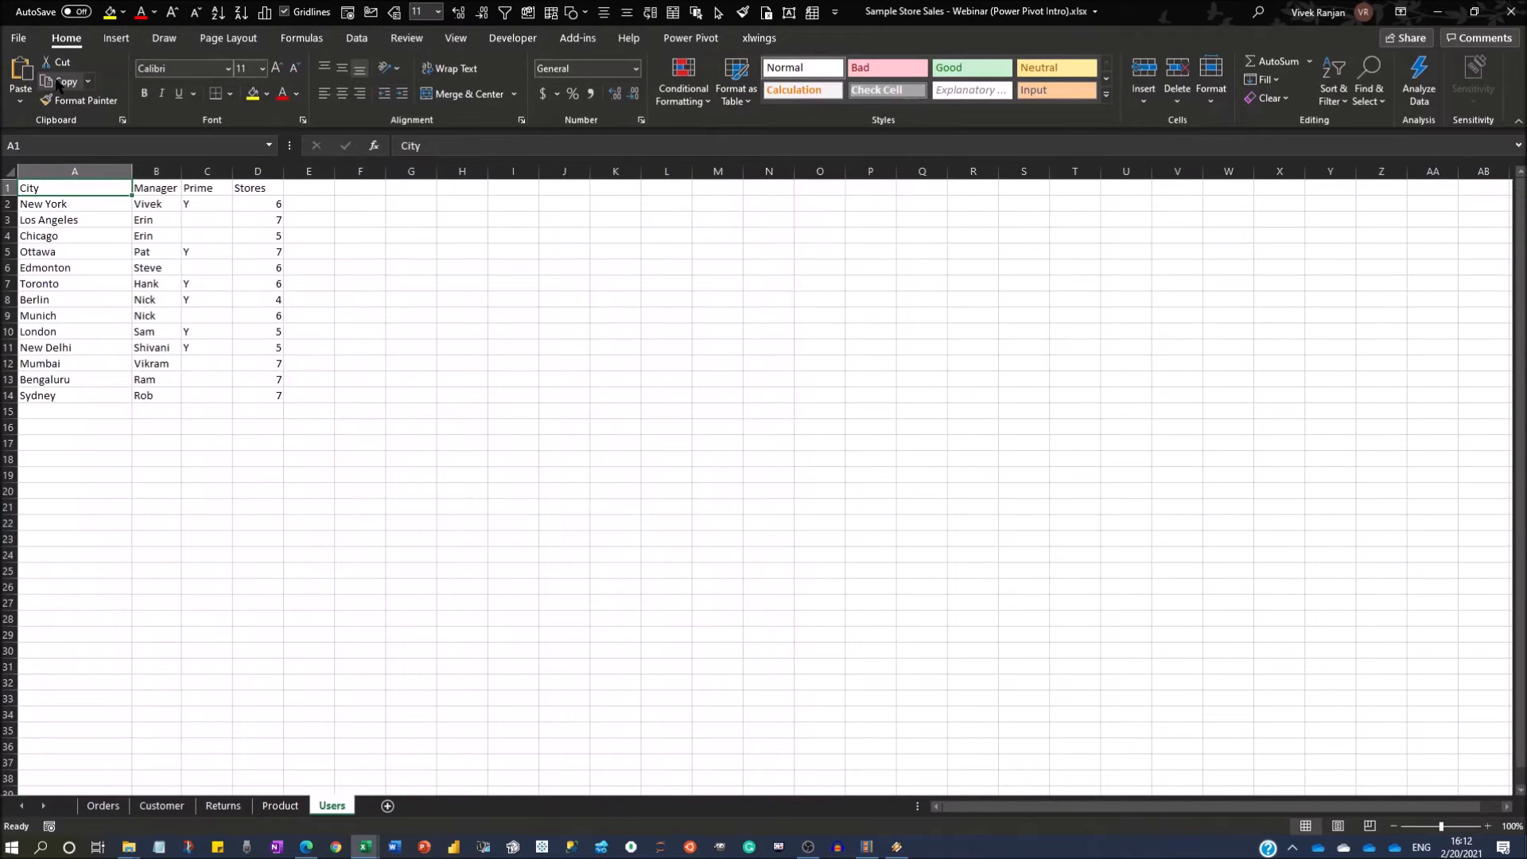
key("ctrl+t")
key("Return")
left_click(55, 78)
type("Users")
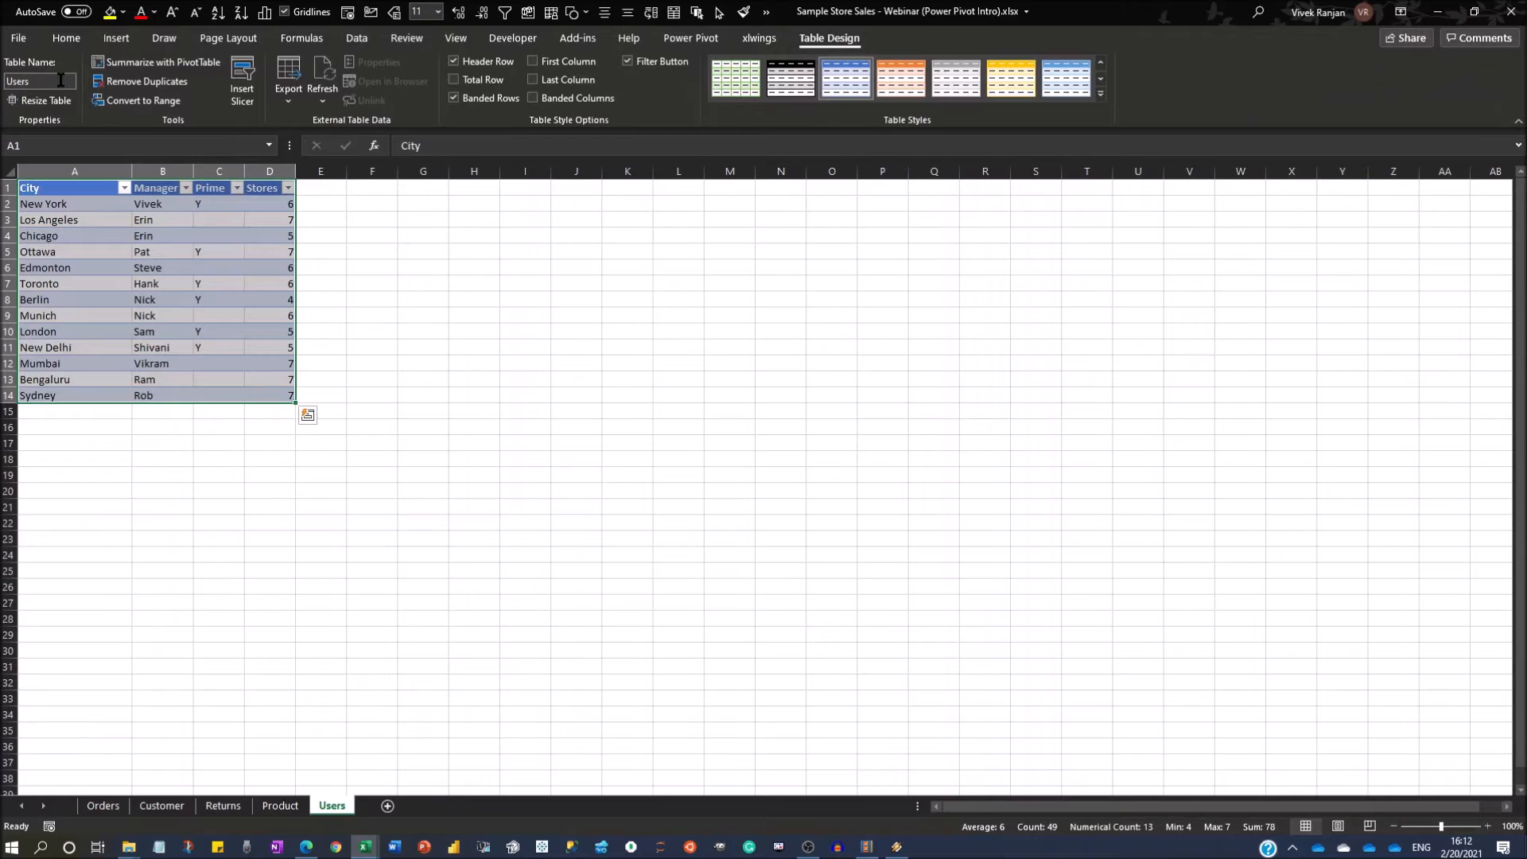
key("Return")
left_click(144, 253)
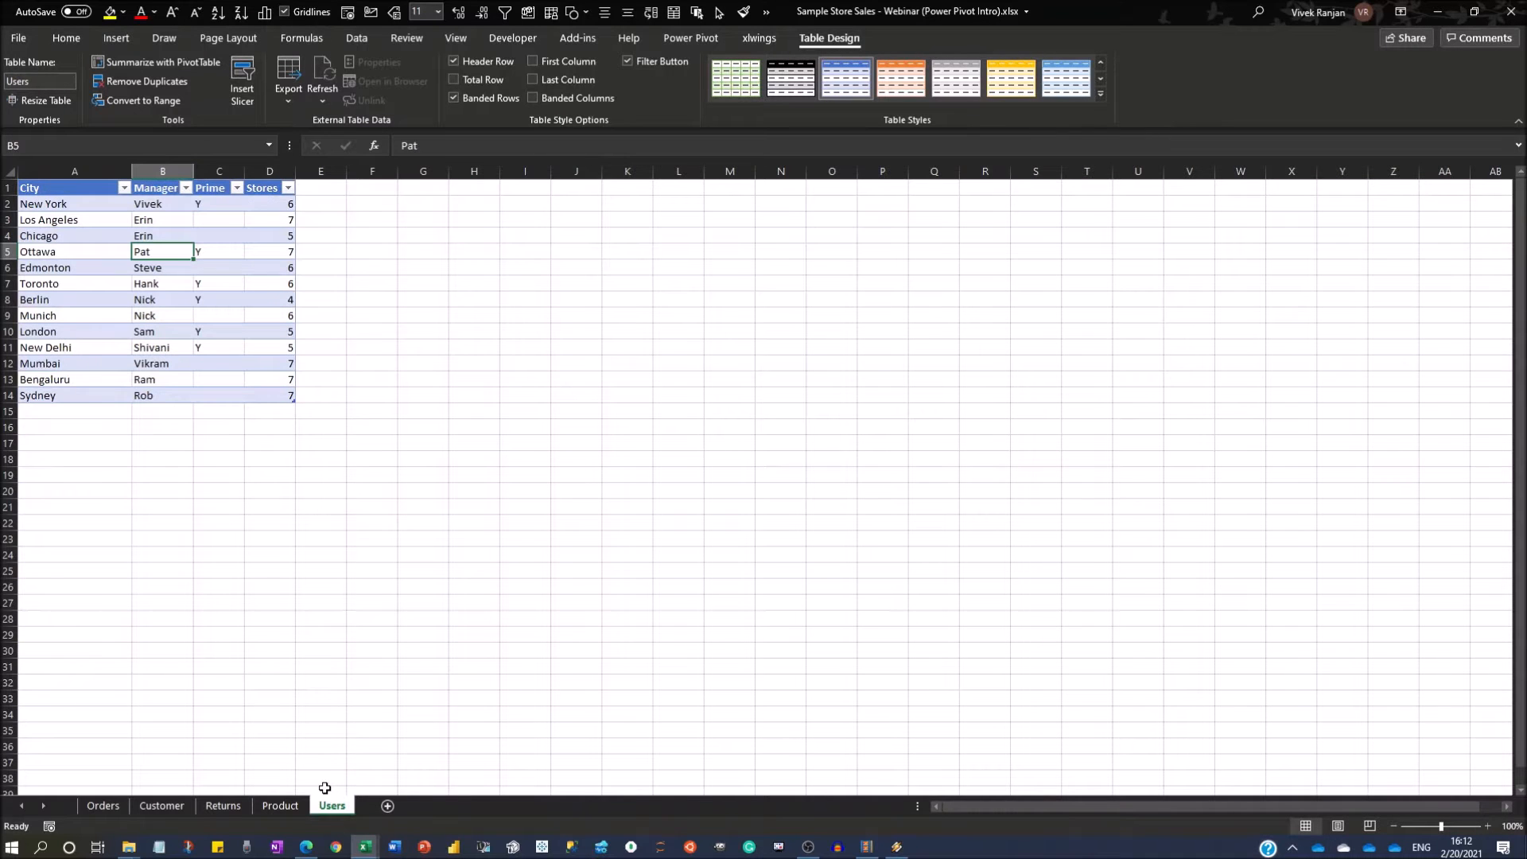
Look over the new tables on the Product, Returns and Customer sheets and return to the Orders table.
left_click(278, 804)
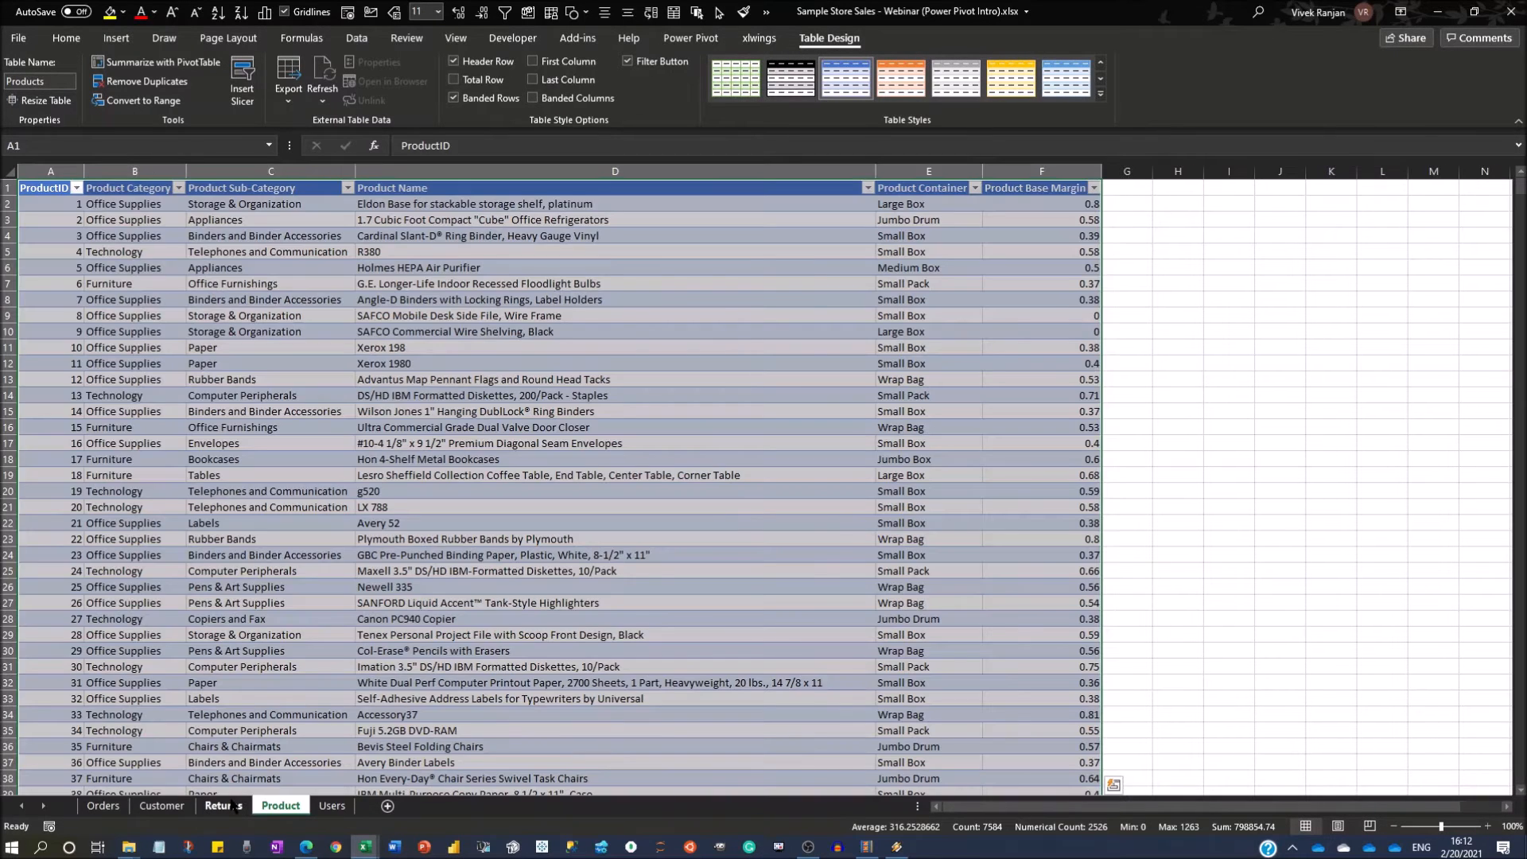
left_click(230, 651)
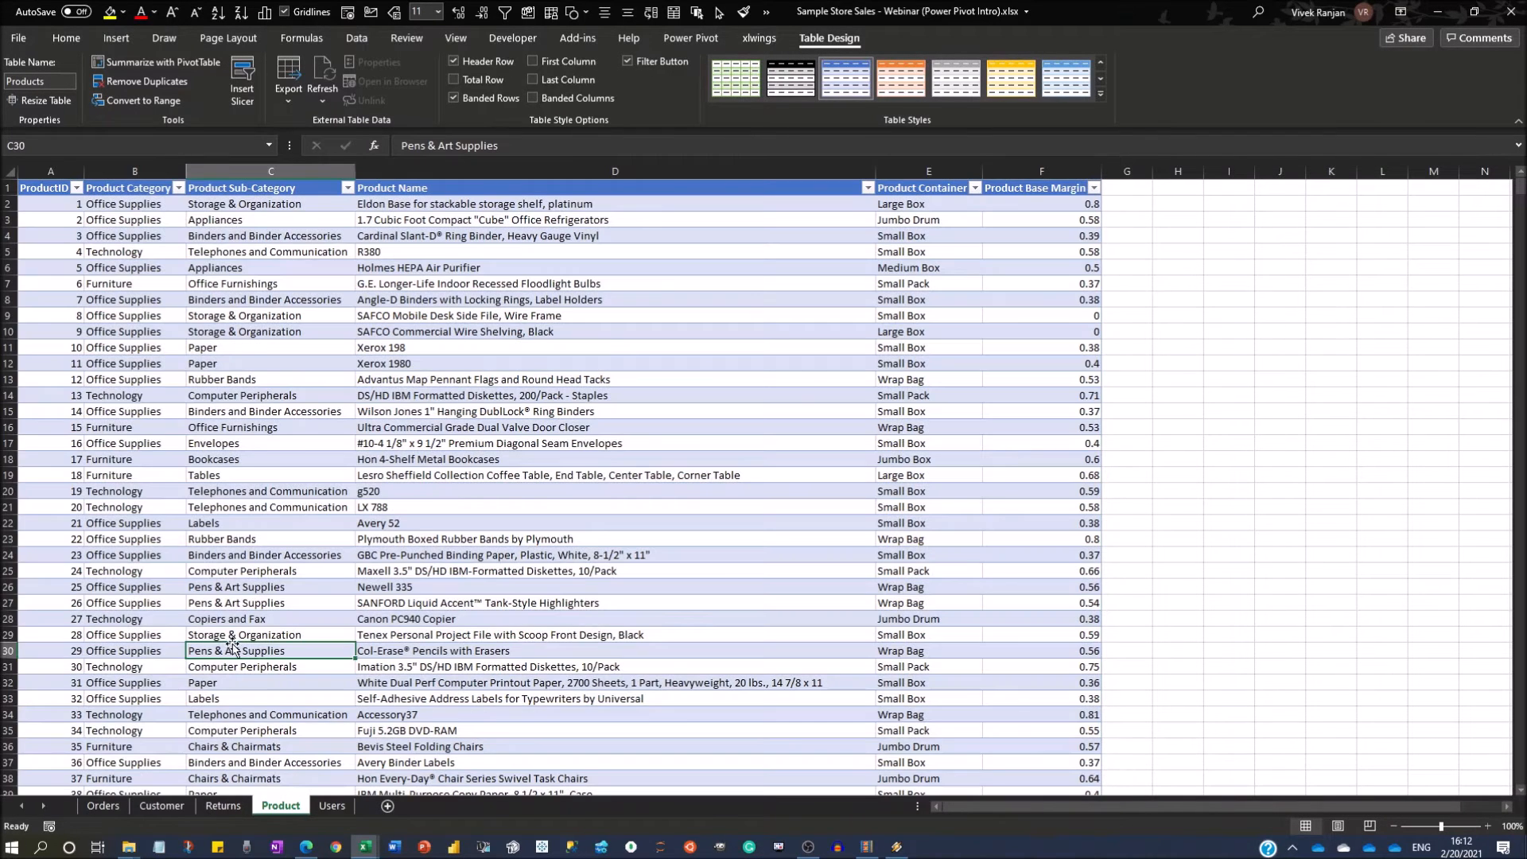
left_click(223, 806)
left_click(50, 575)
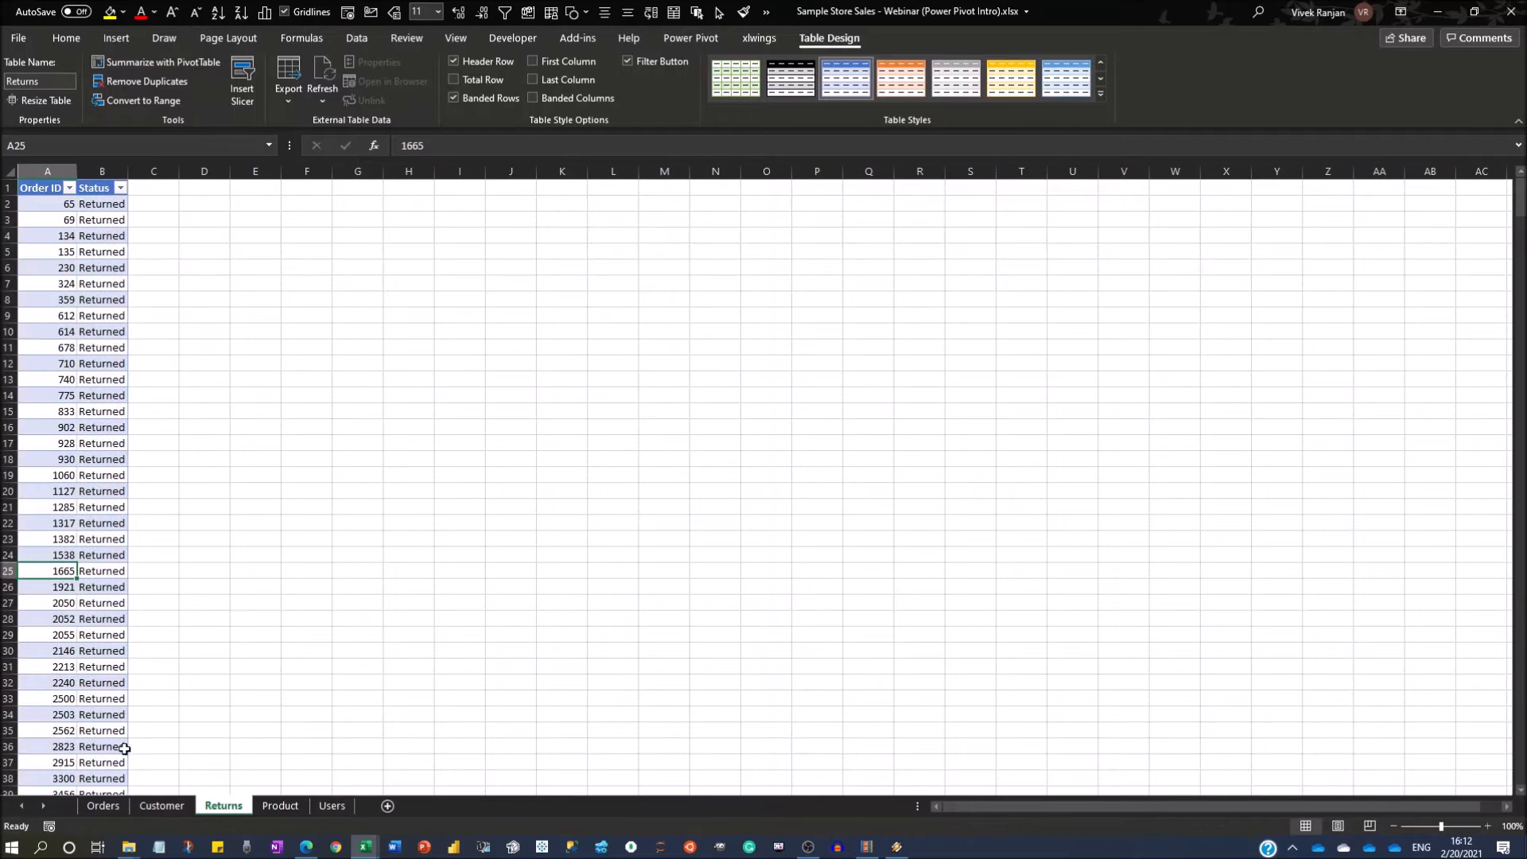
left_click(155, 805)
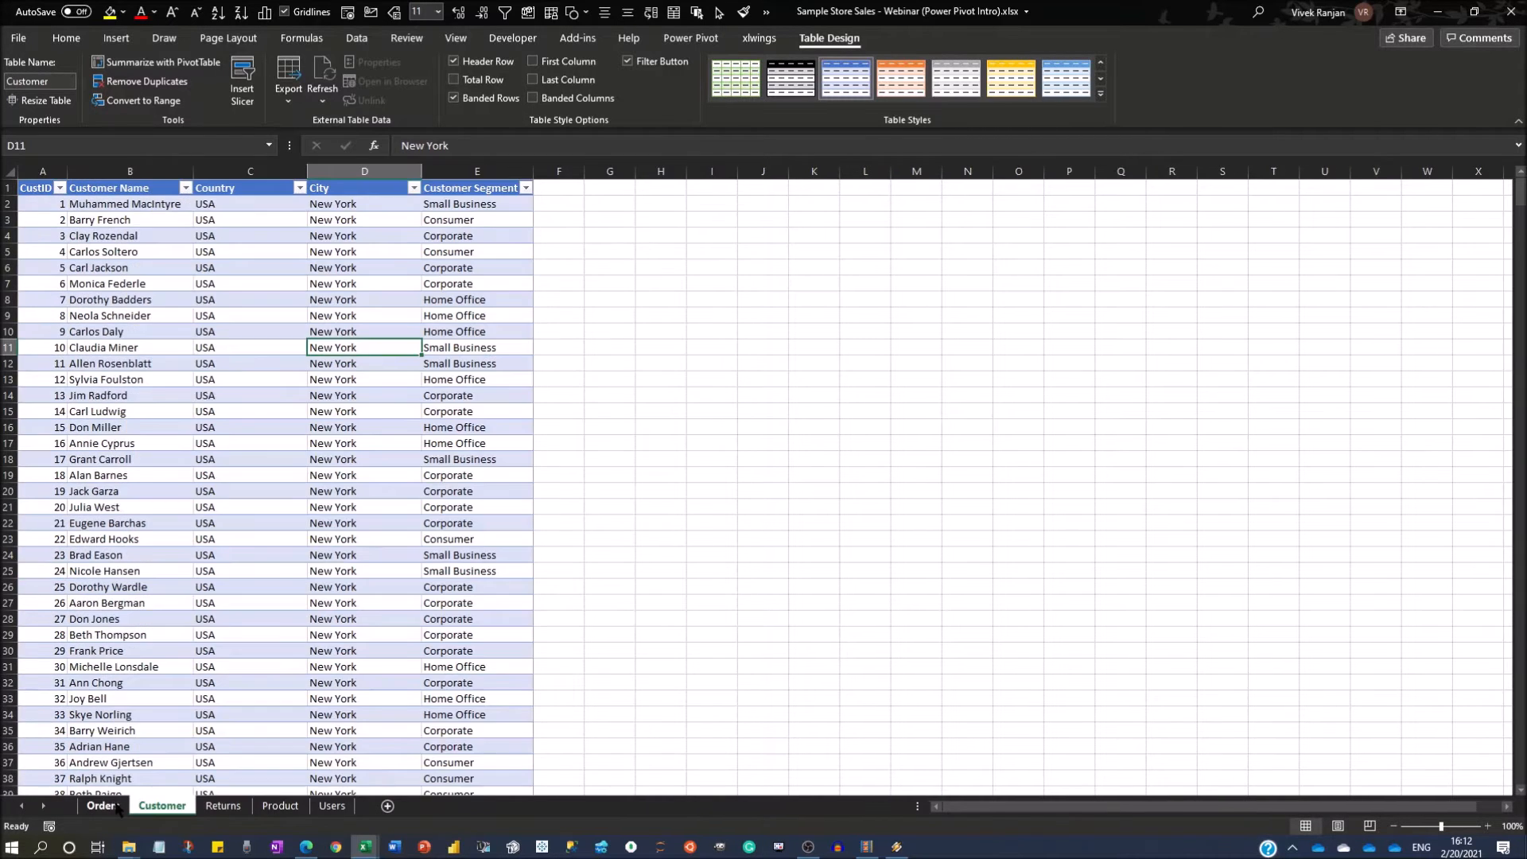
left_click(104, 806)
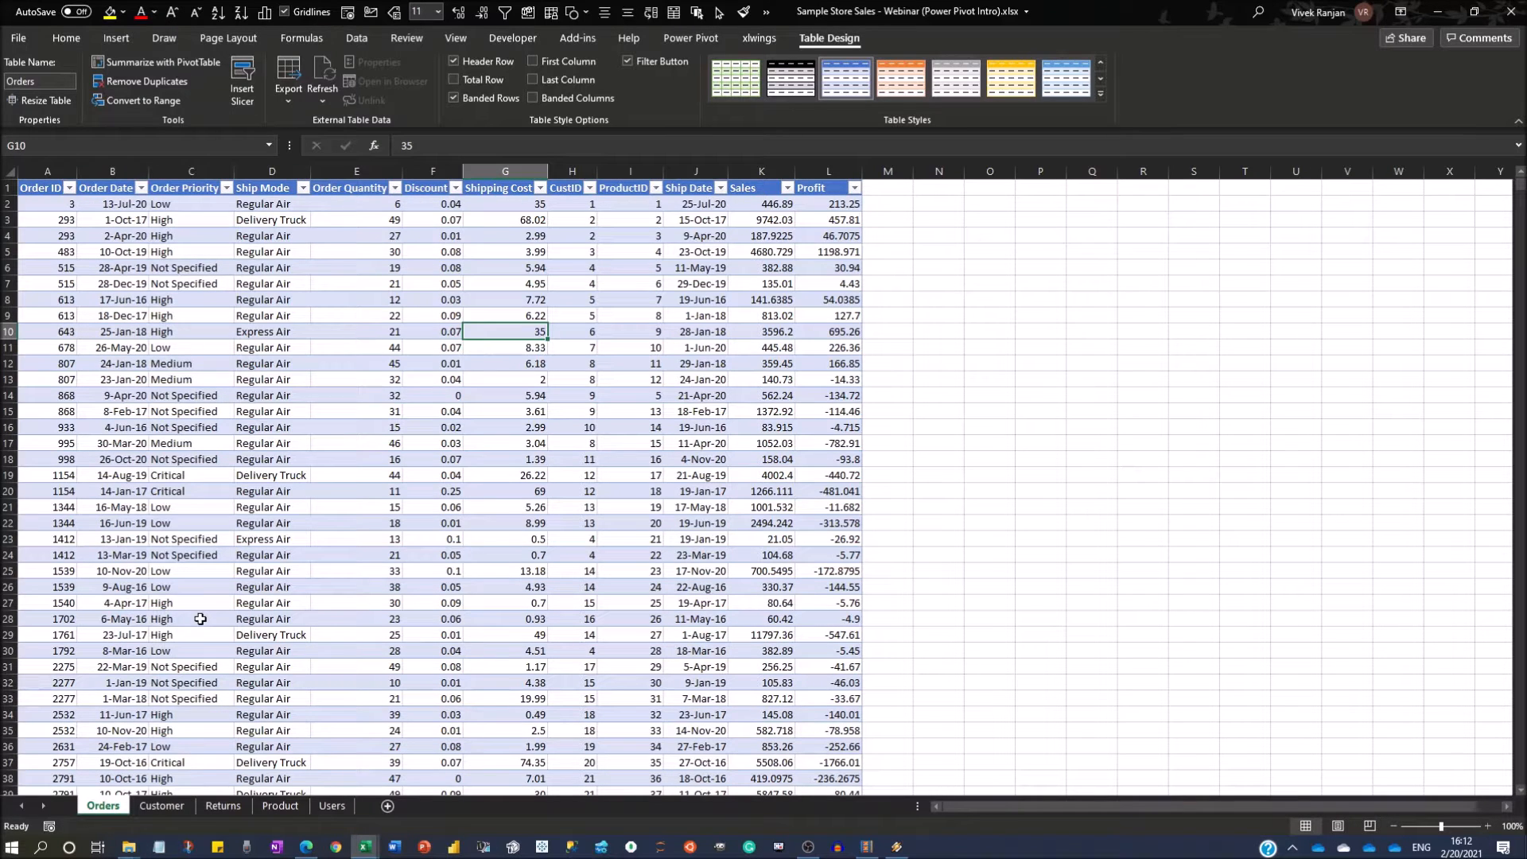
left_click(433, 412)
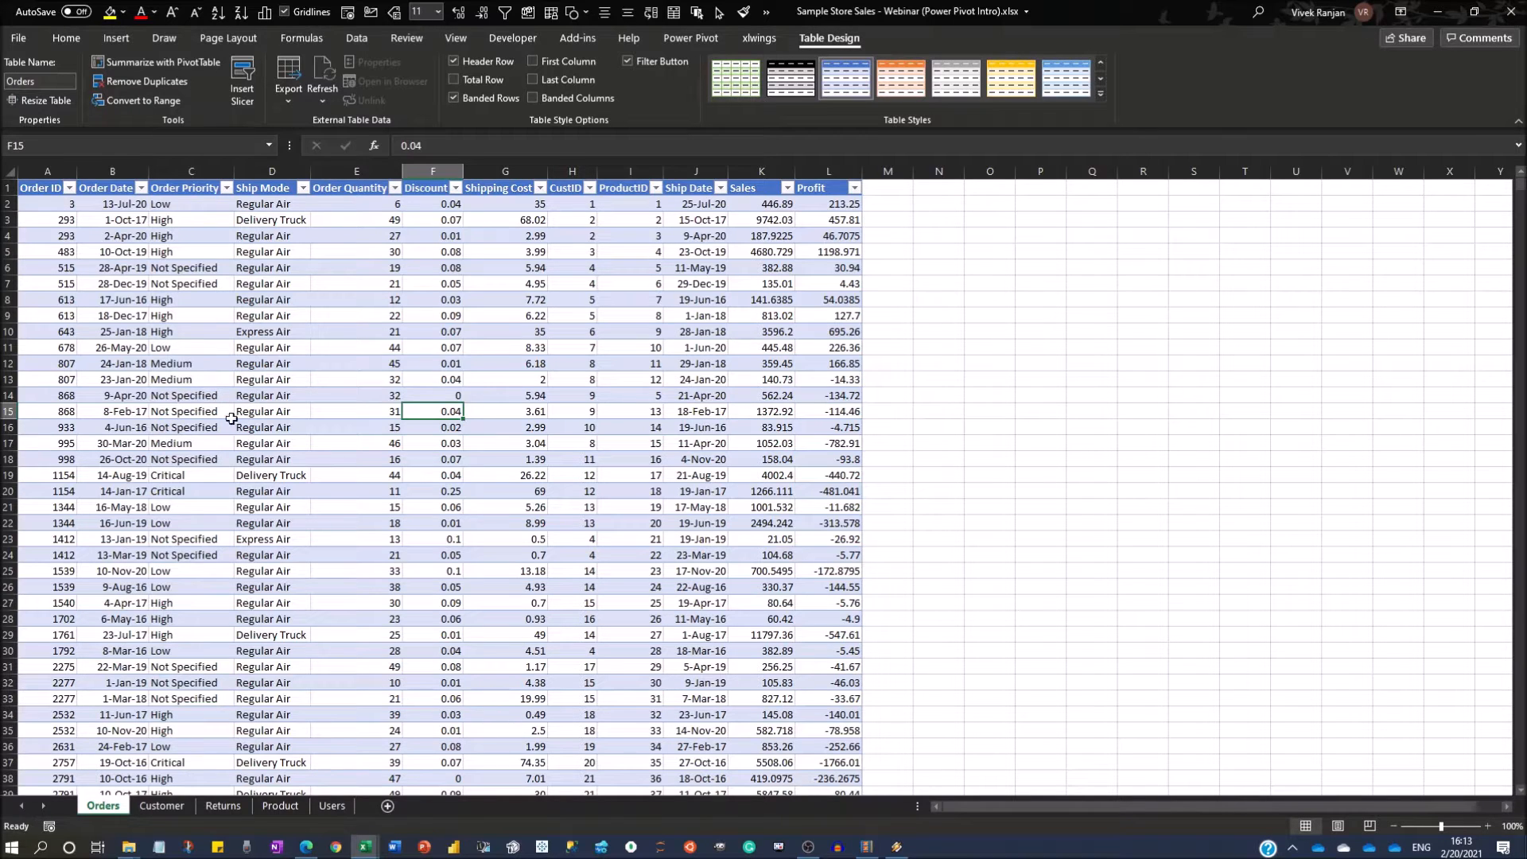
left_click(472, 283)
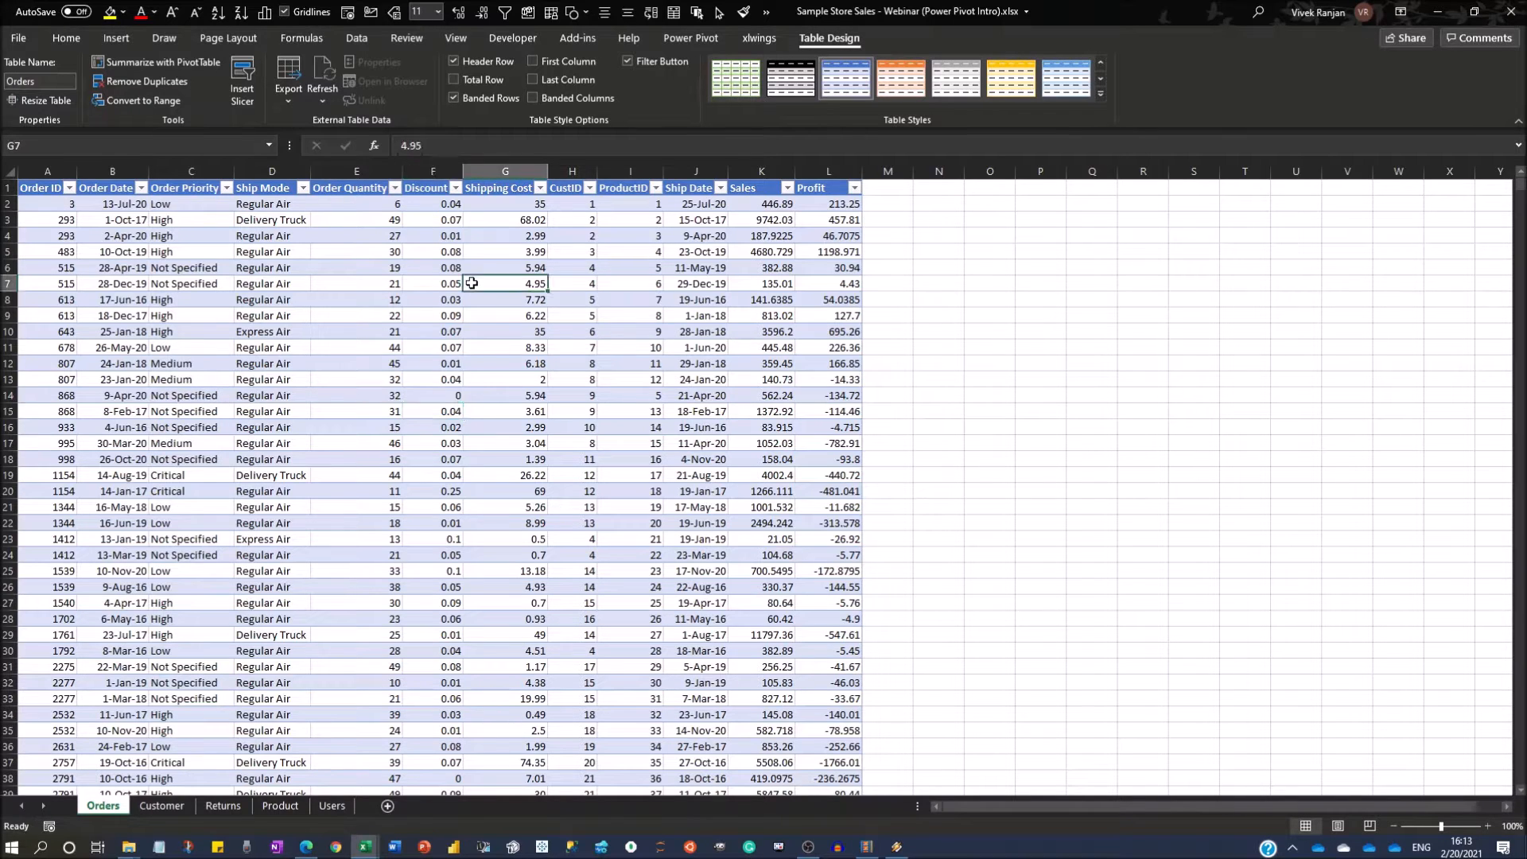
Check in the COM add-ins list of the Excel options that Microsoft Power Pivot for Excel is enabled, and accept the list.
left_click(680, 41)
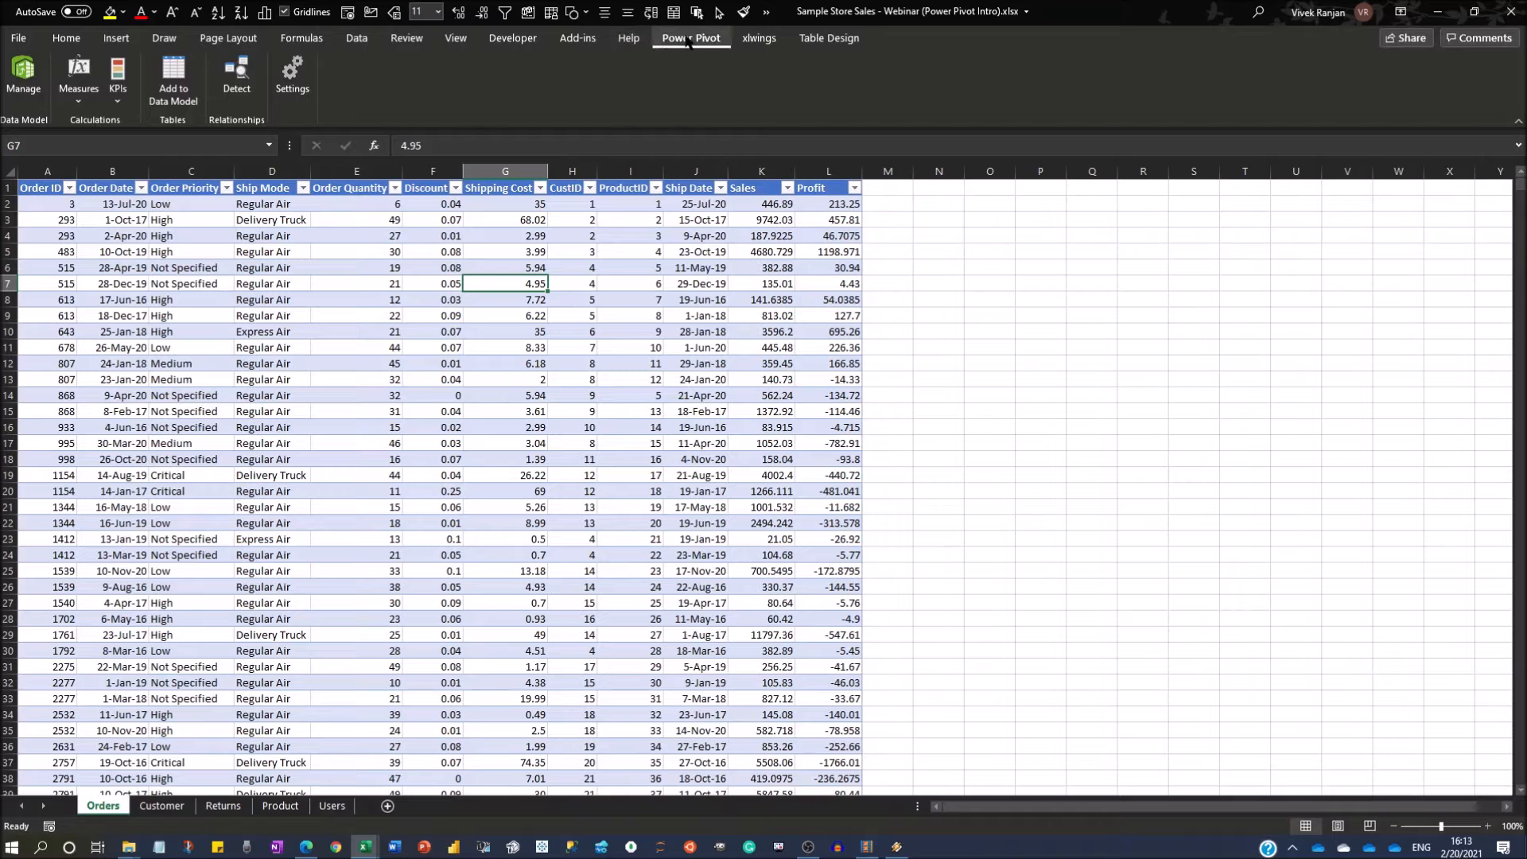
left_click(19, 39)
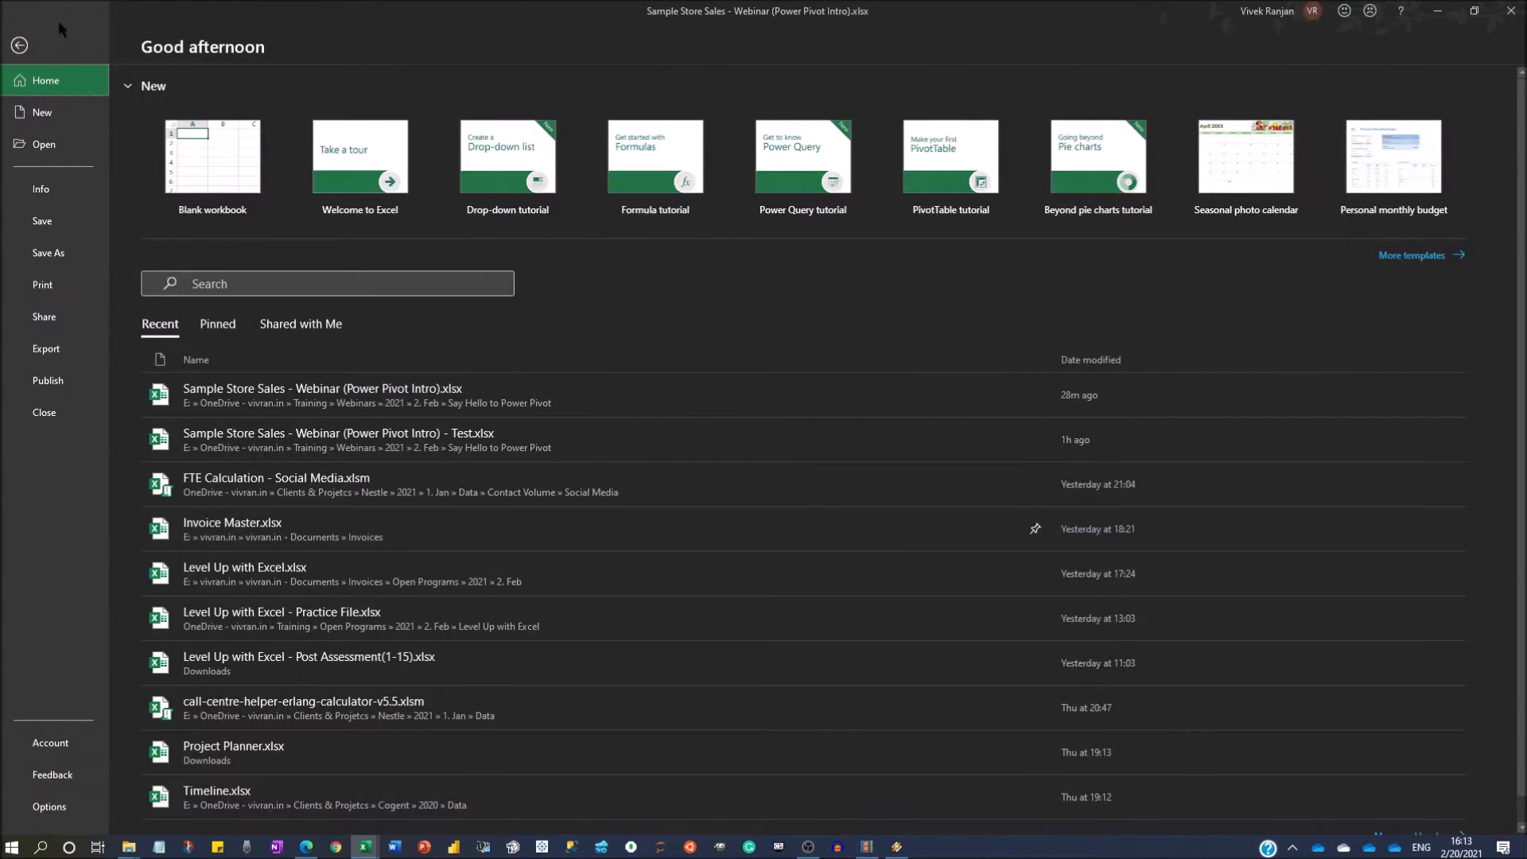
left_click(44, 807)
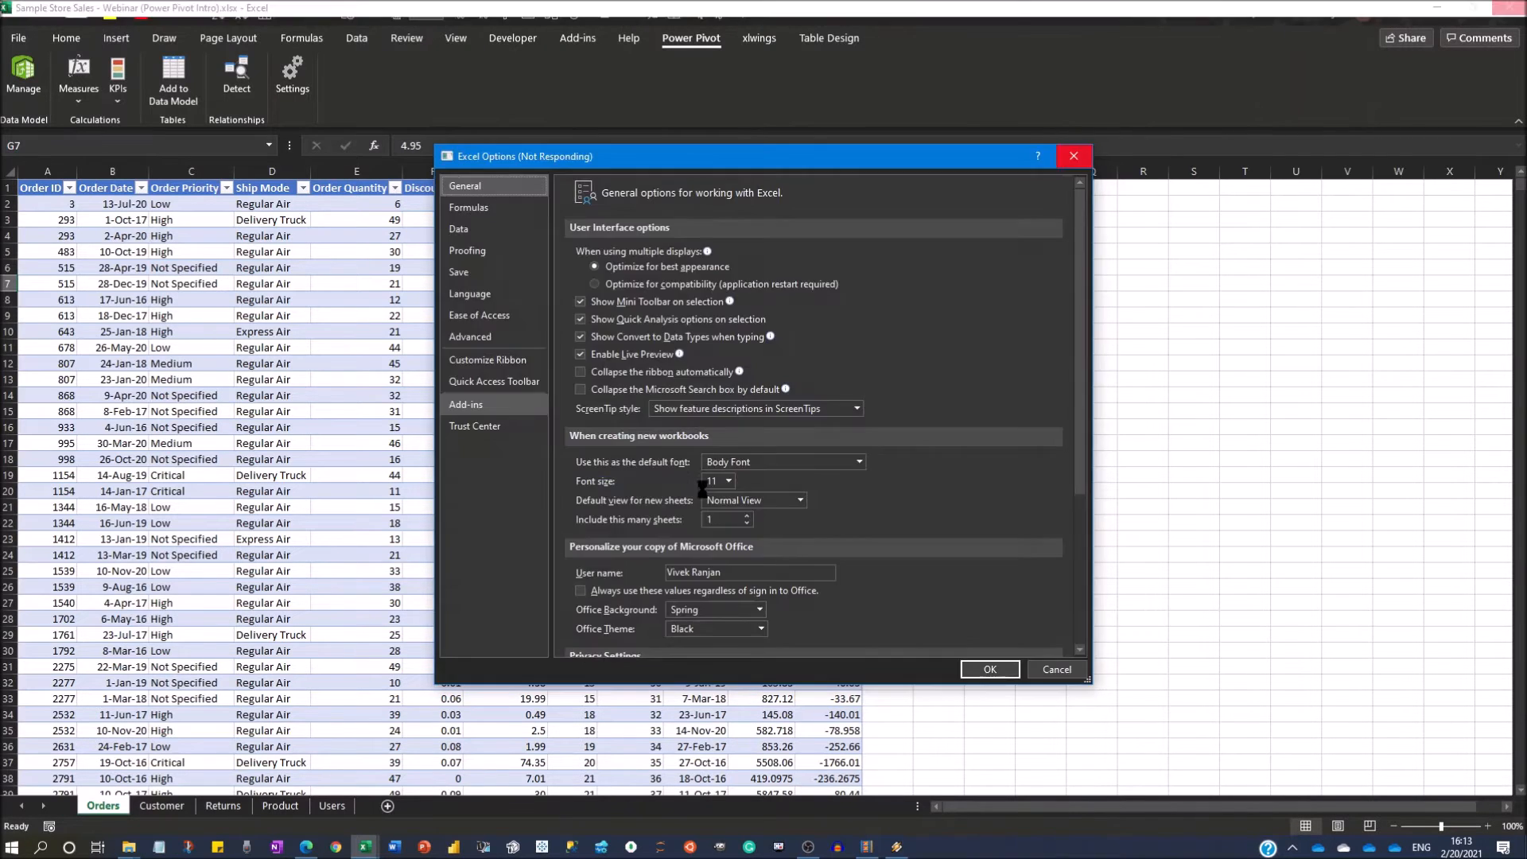
scroll(683, 495, "down", 2)
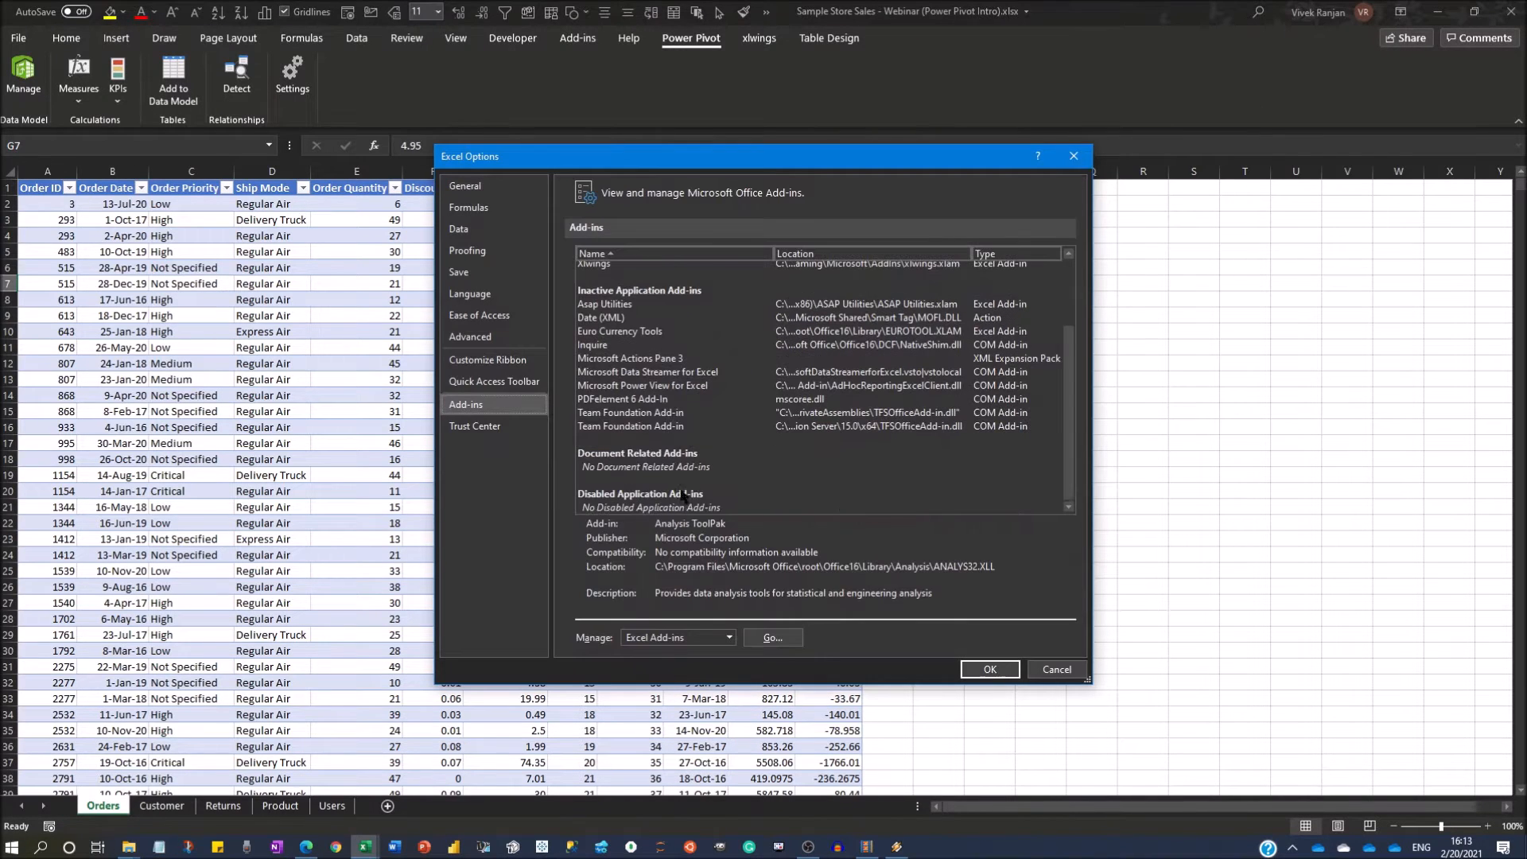
left_click(682, 637)
left_click(677, 669)
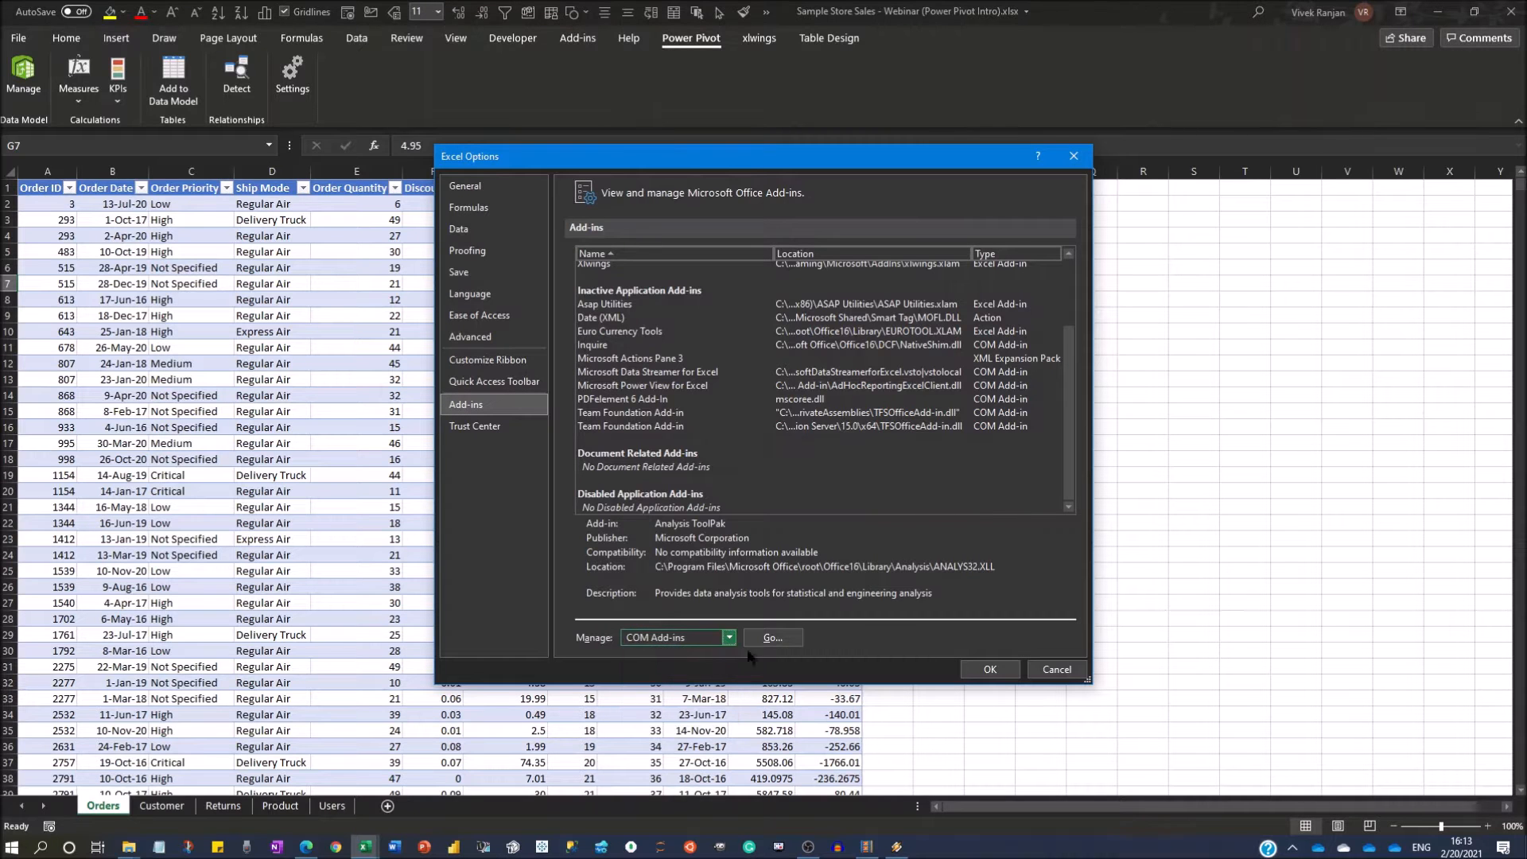
left_click(772, 637)
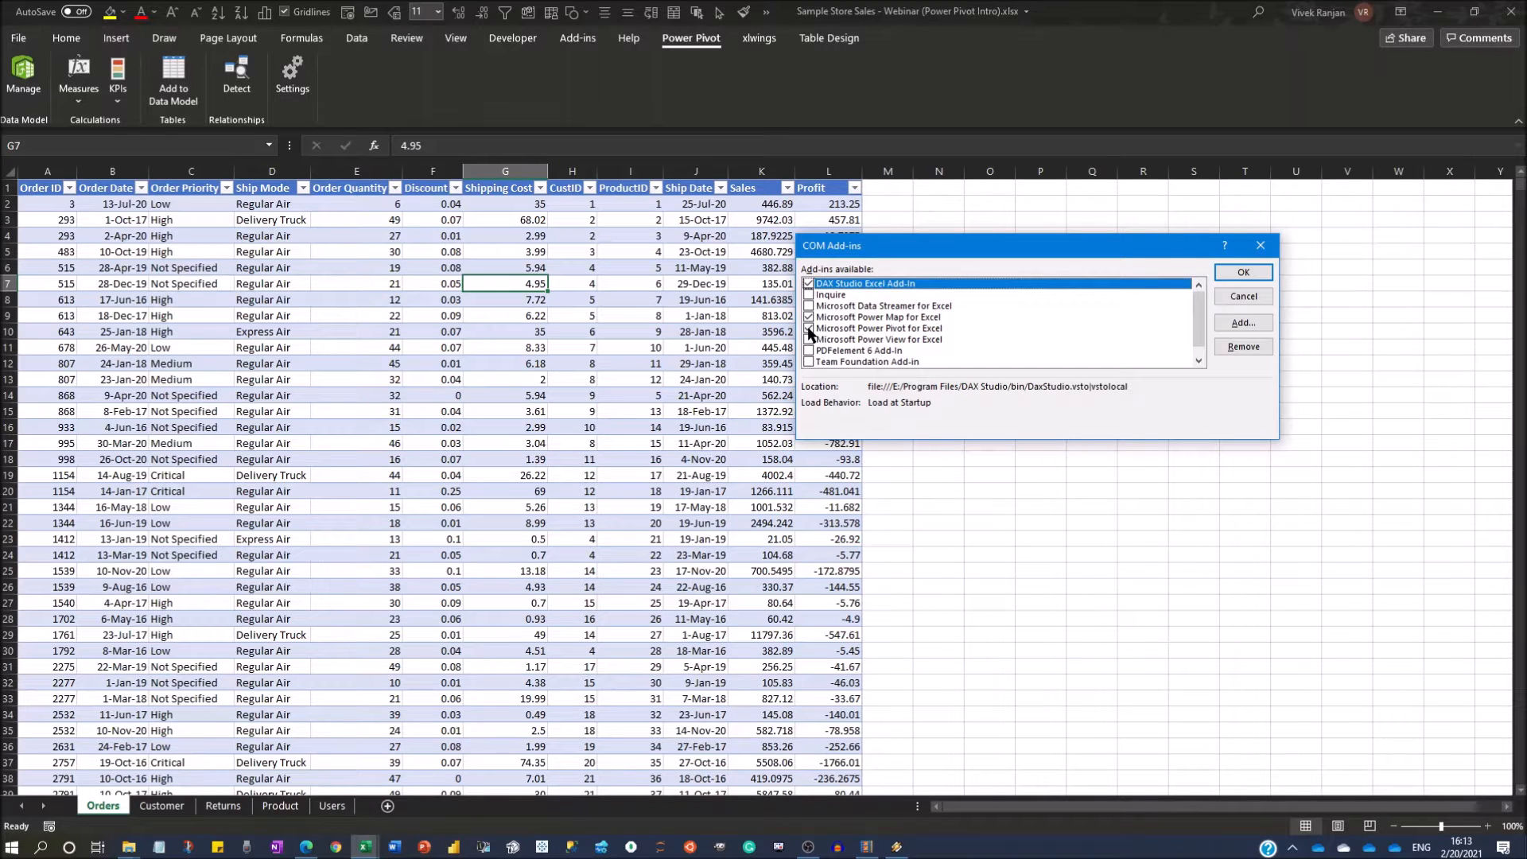
left_click(1243, 272)
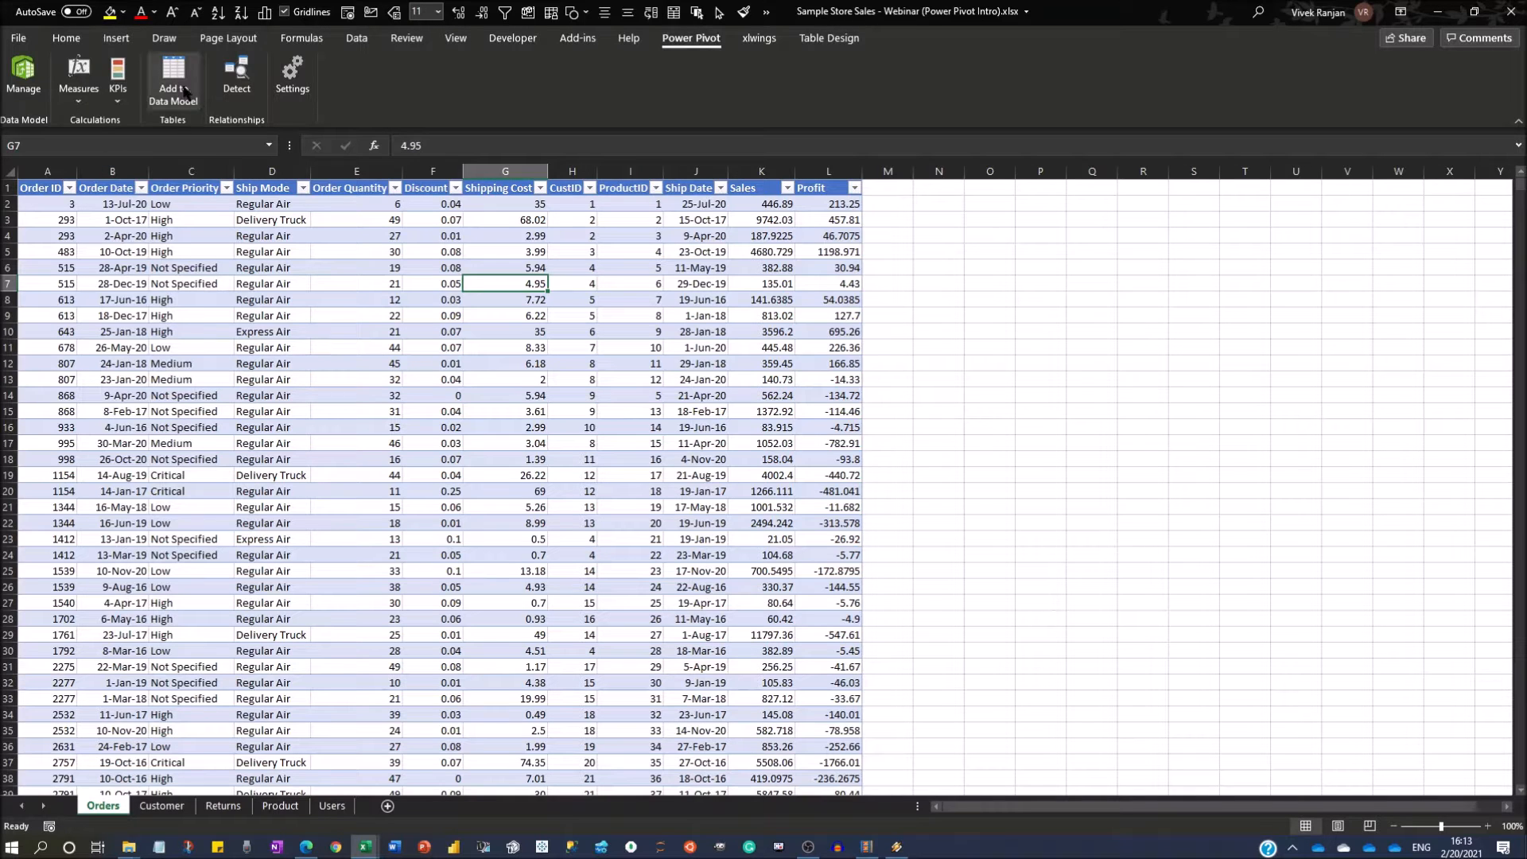
Add the Orders and Customer tables to the Power Pivot data model.
left_click(307, 459)
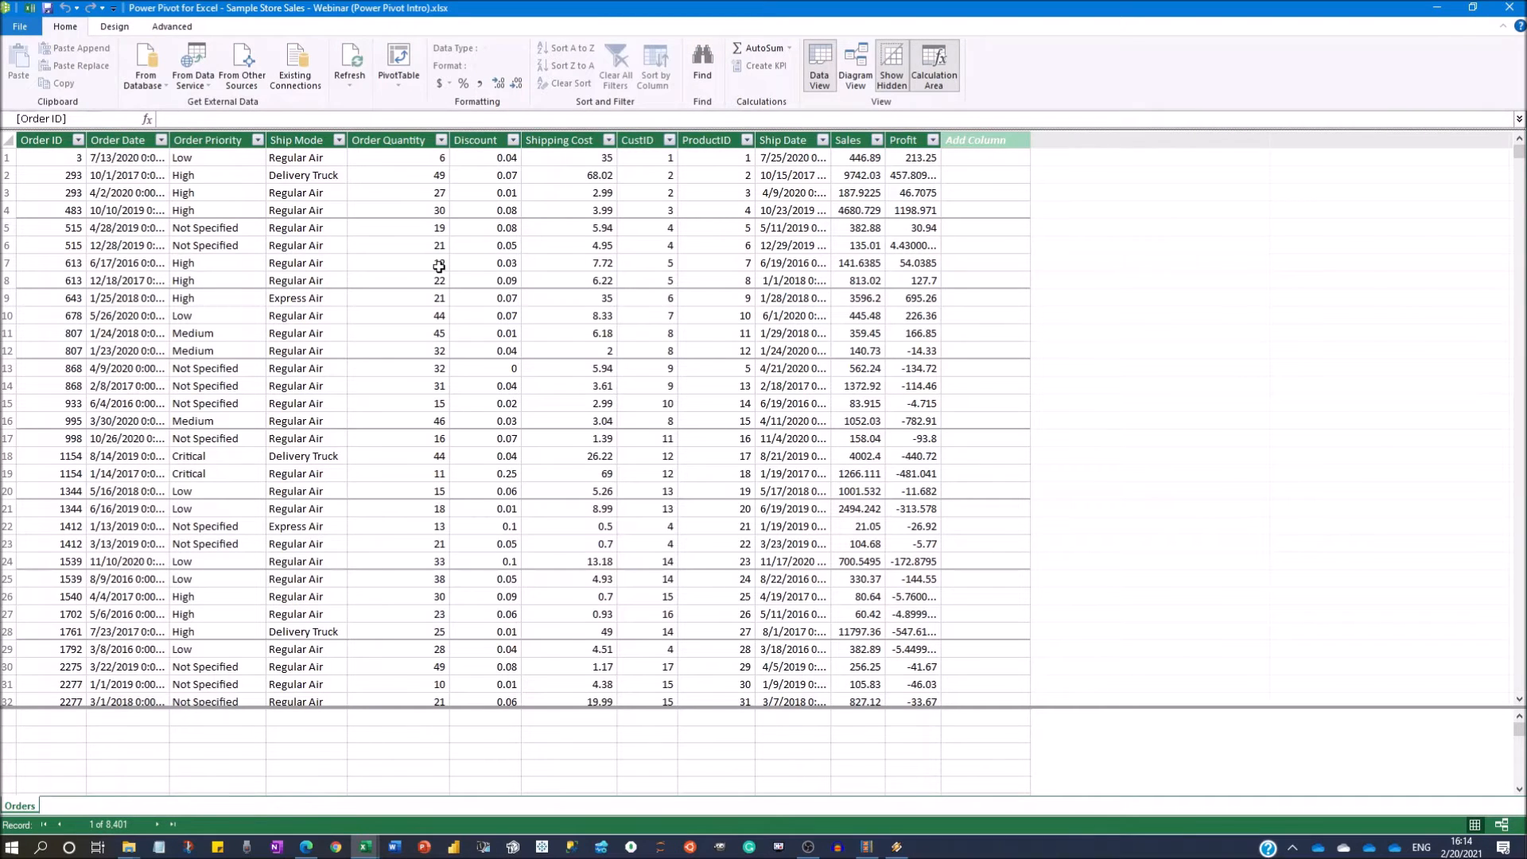
key("alt+Tab")
left_click(162, 805)
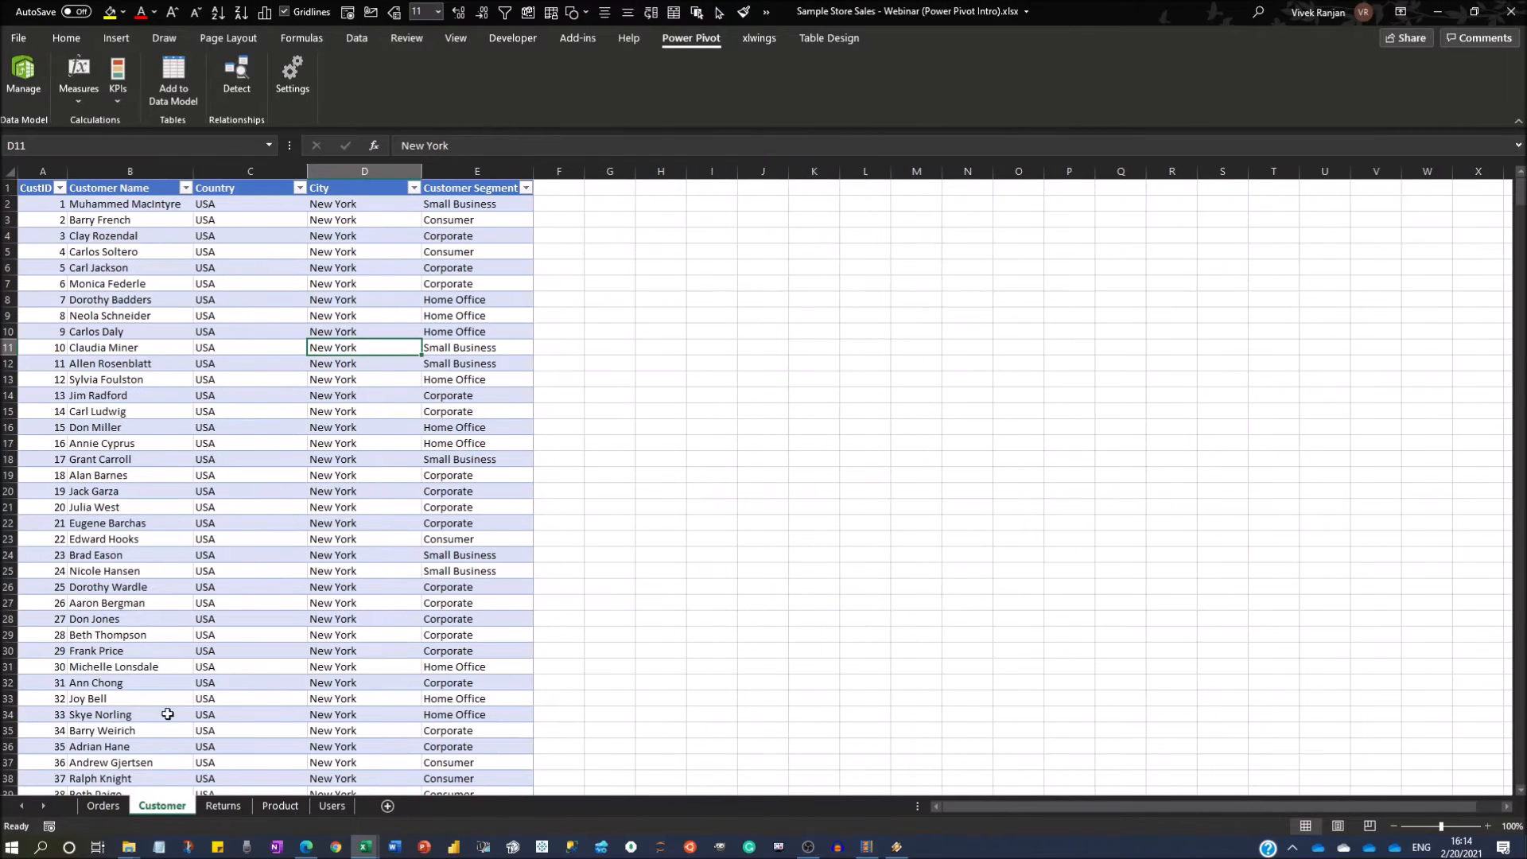
left_click(173, 75)
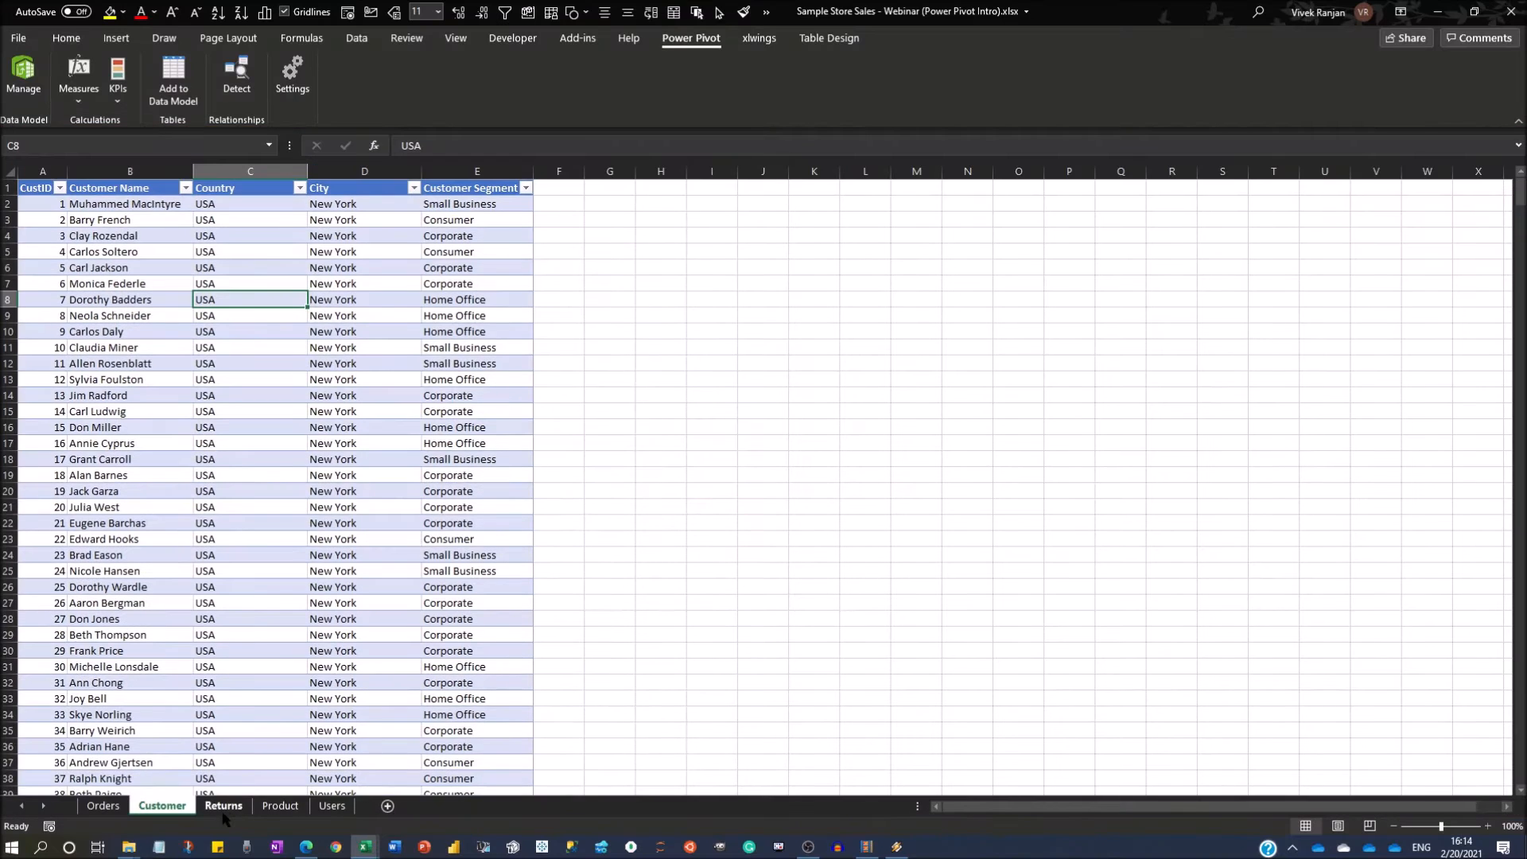
Add the Returns table to the Power Pivot data model.
left_click(223, 805)
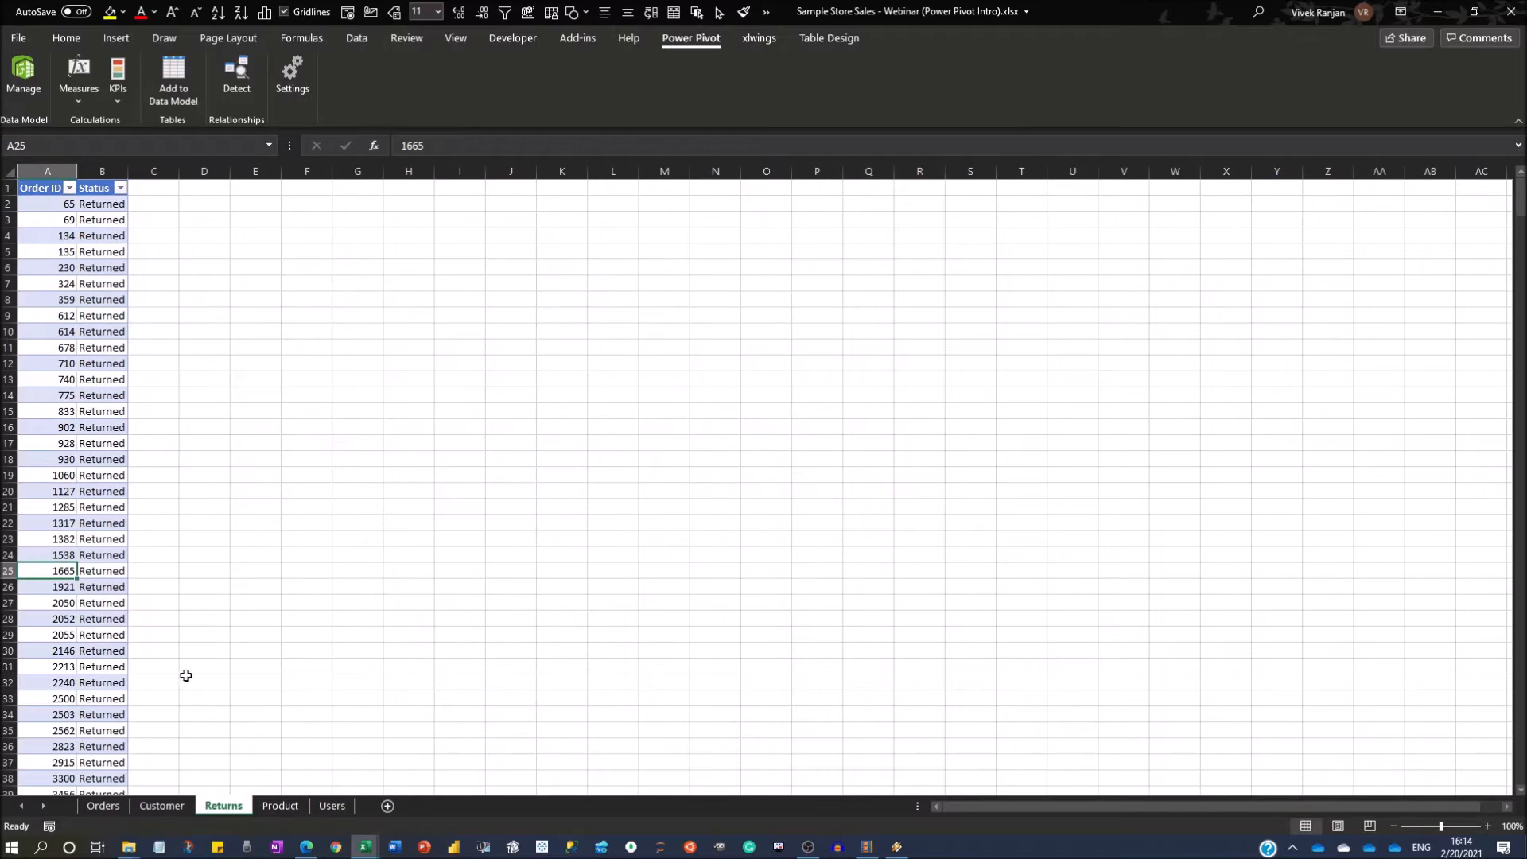
left_click(79, 465)
left_click(174, 76)
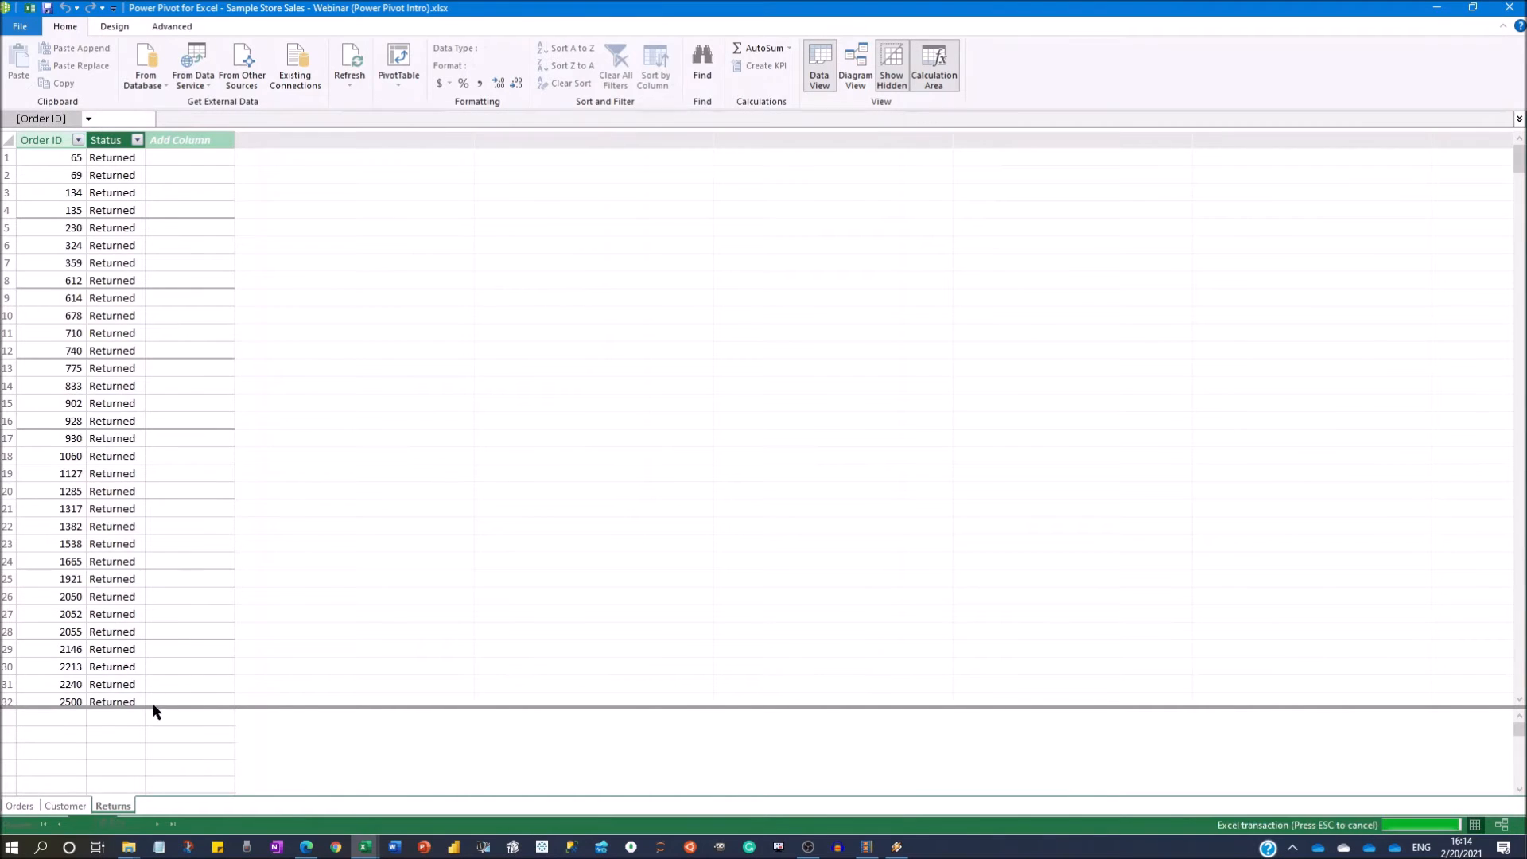
Add the Product and Users sheet tables to the Power Pivot data model.
key("alt+Tab")
left_click(281, 805)
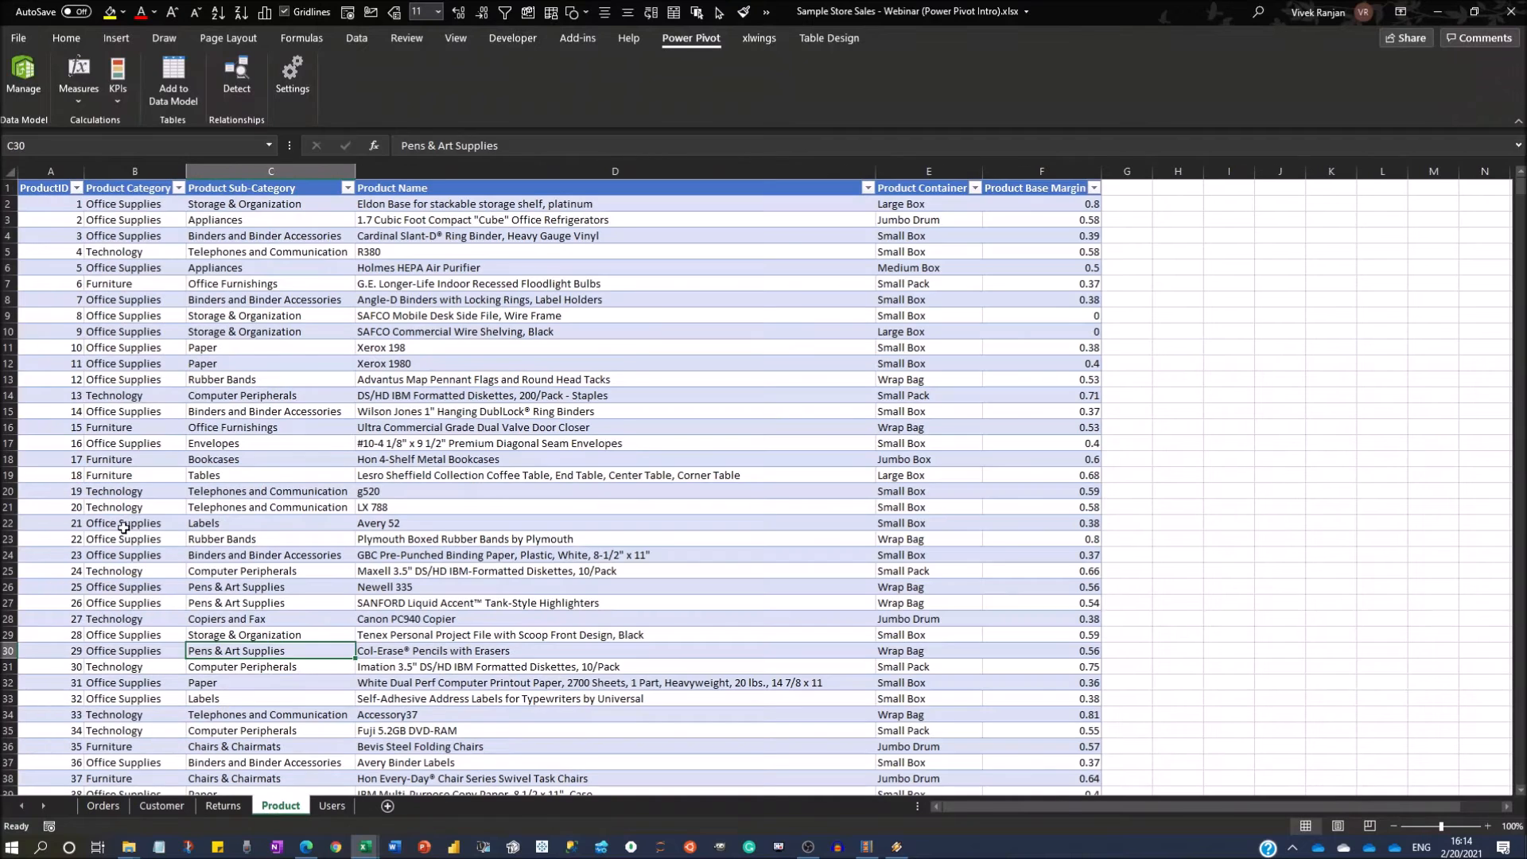
left_click(175, 75)
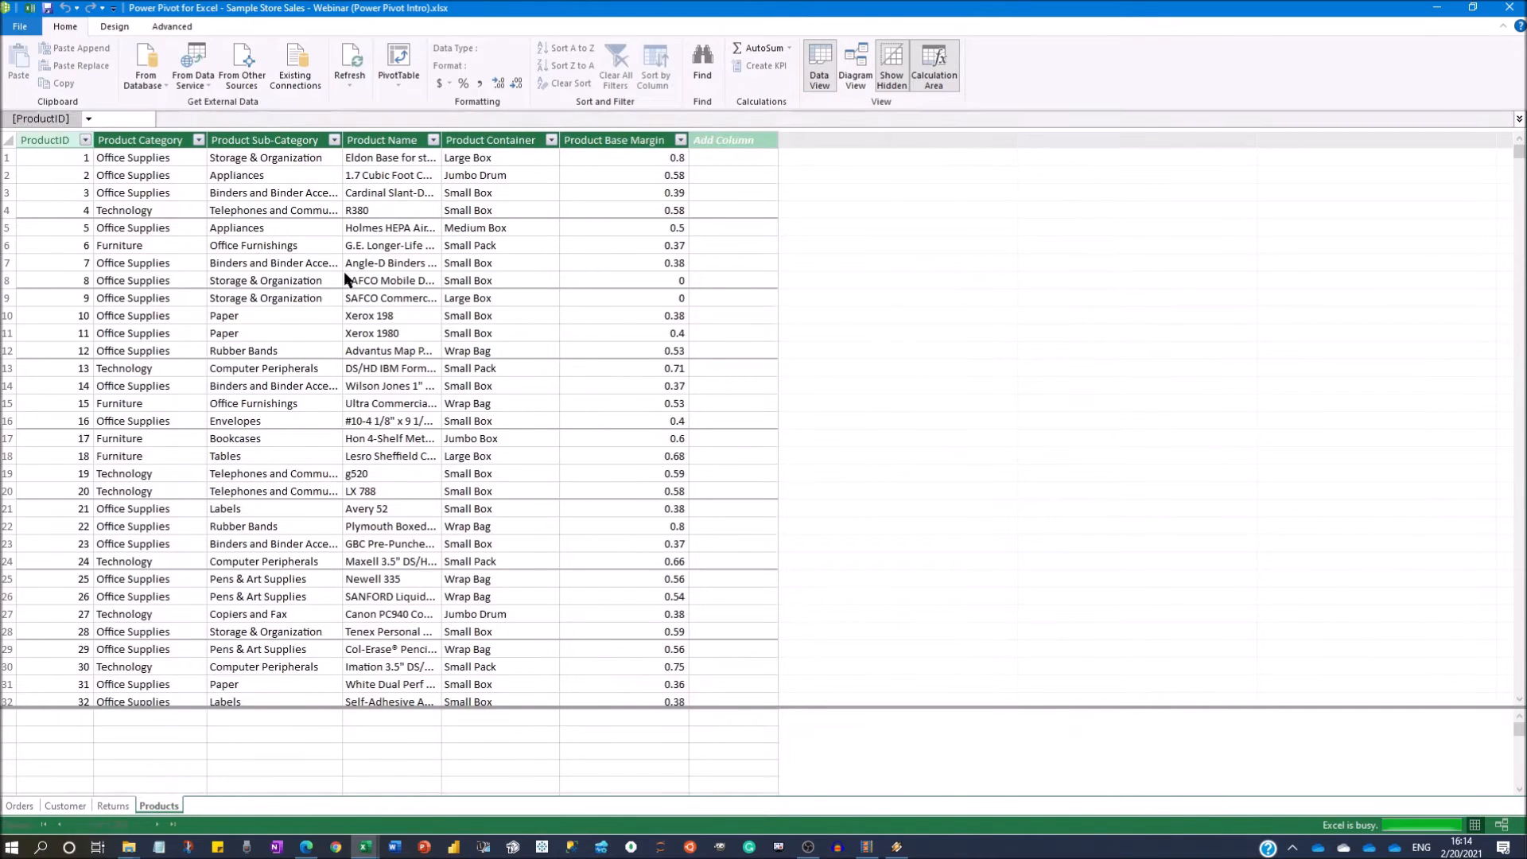
key("alt+Tab")
left_click(332, 805)
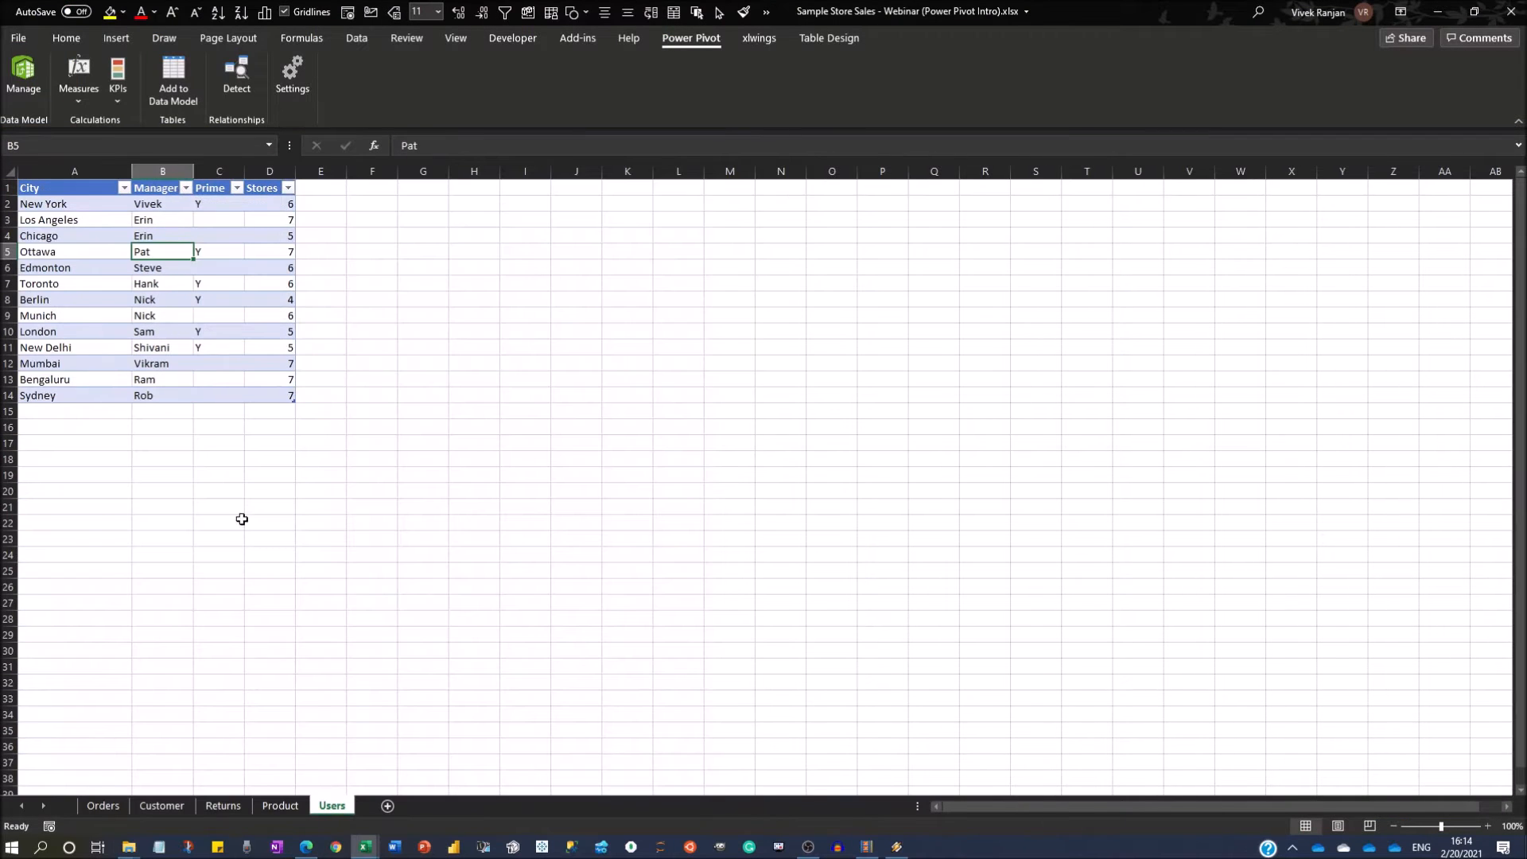
left_click(196, 316)
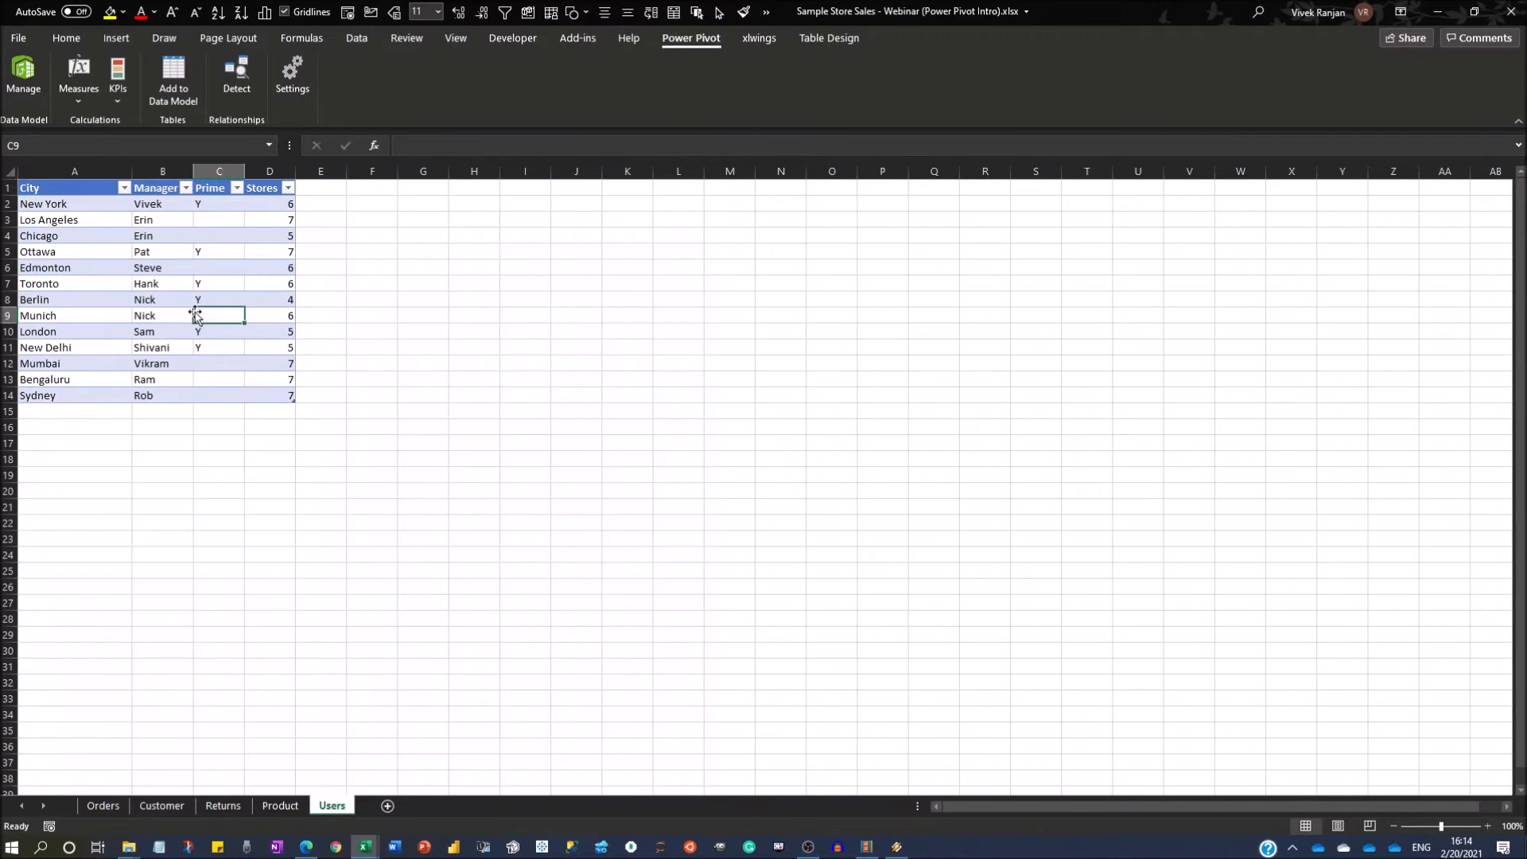
left_click(171, 93)
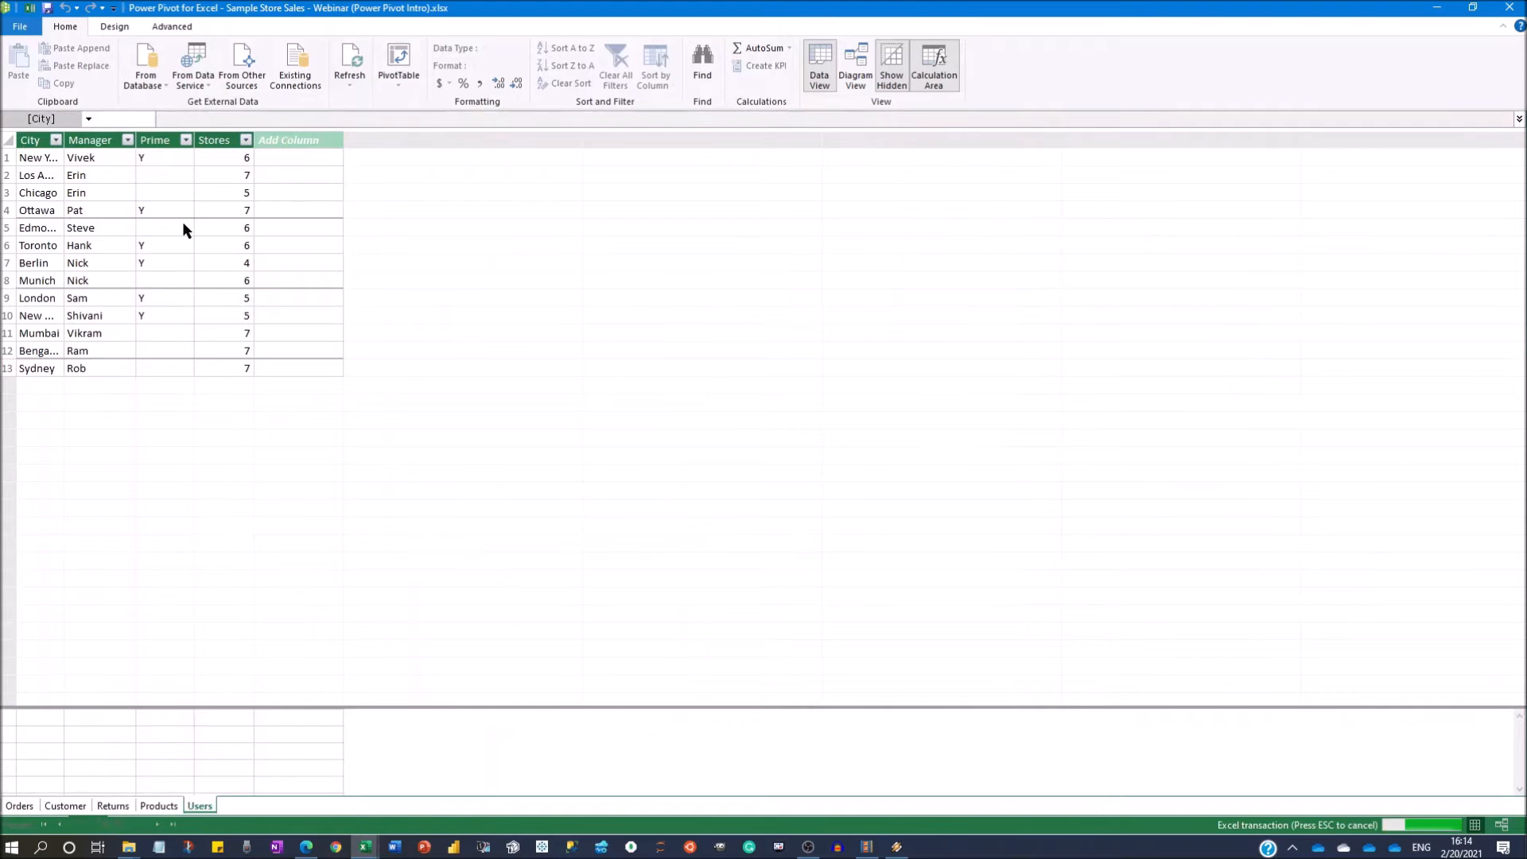
Look through the Orders, Customer, Returns, Products and Users tables loaded in the data model.
left_click_drag(66, 140, 143, 150)
left_click(19, 806)
left_click(65, 806)
left_click(111, 806)
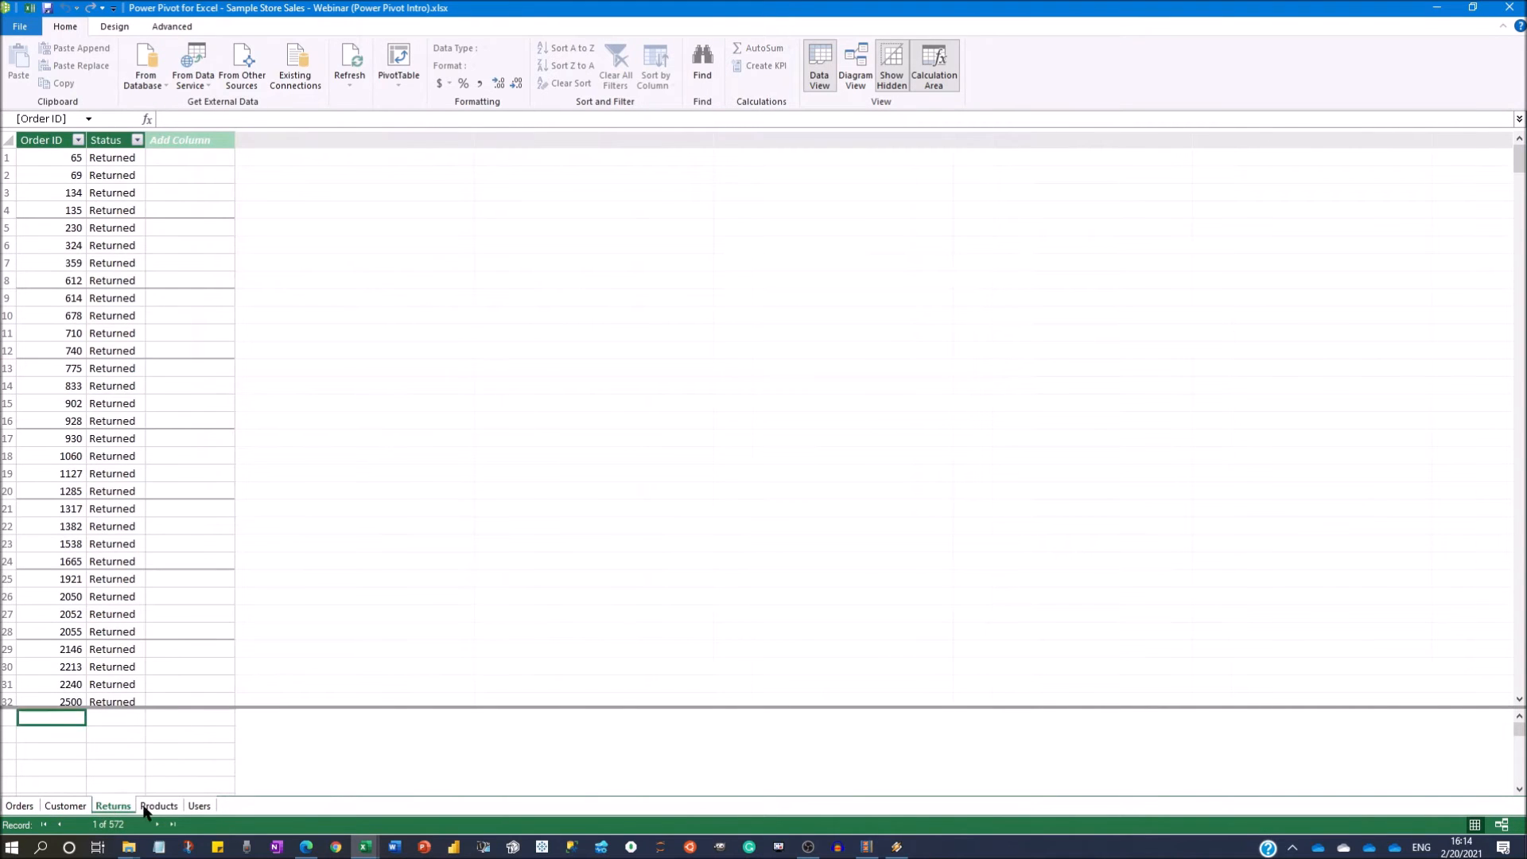
left_click(158, 805)
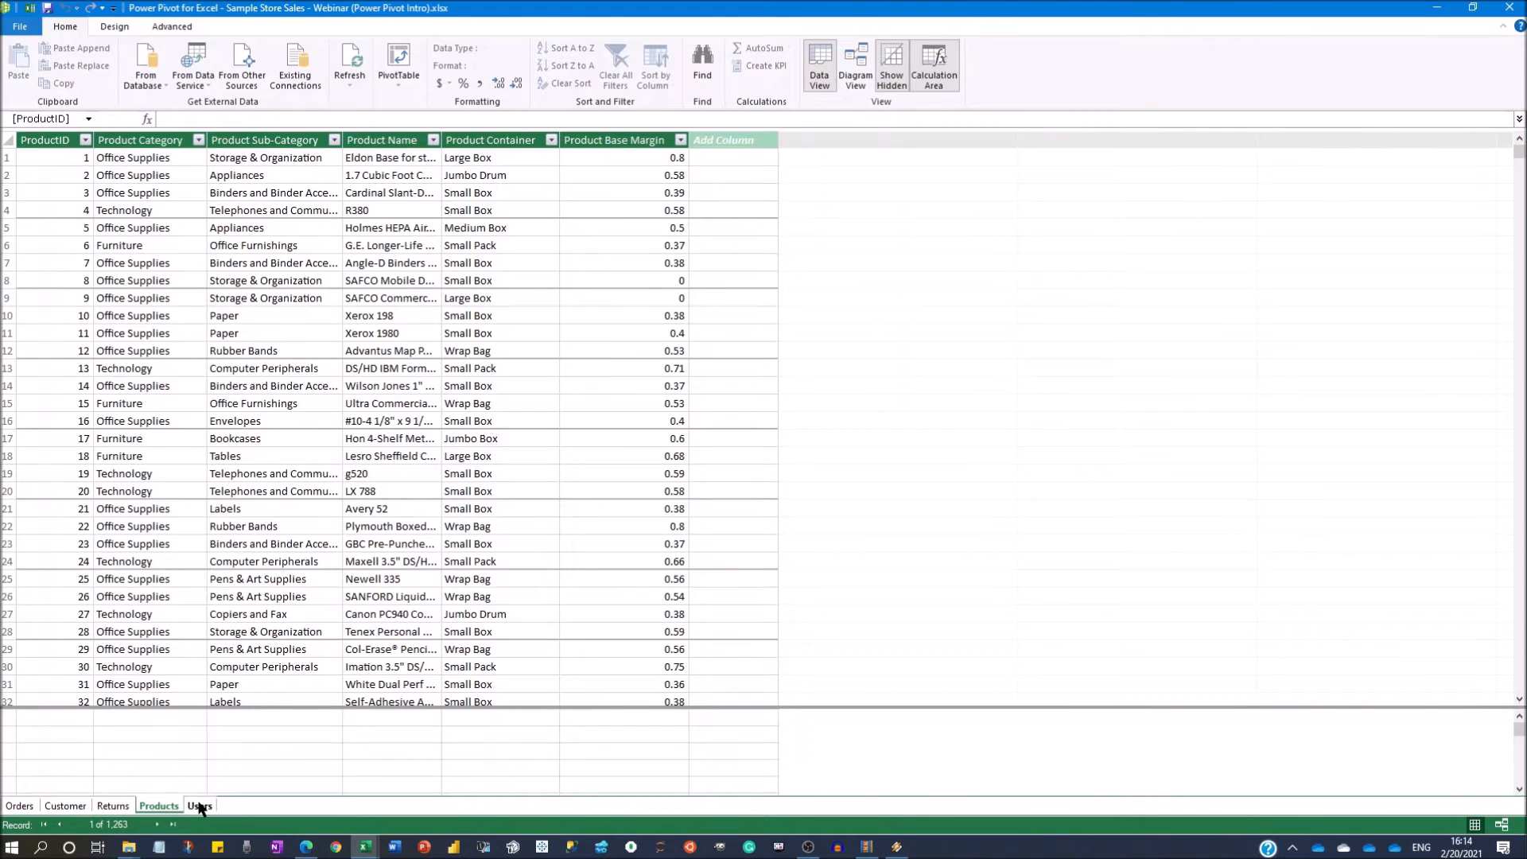
left_click(200, 806)
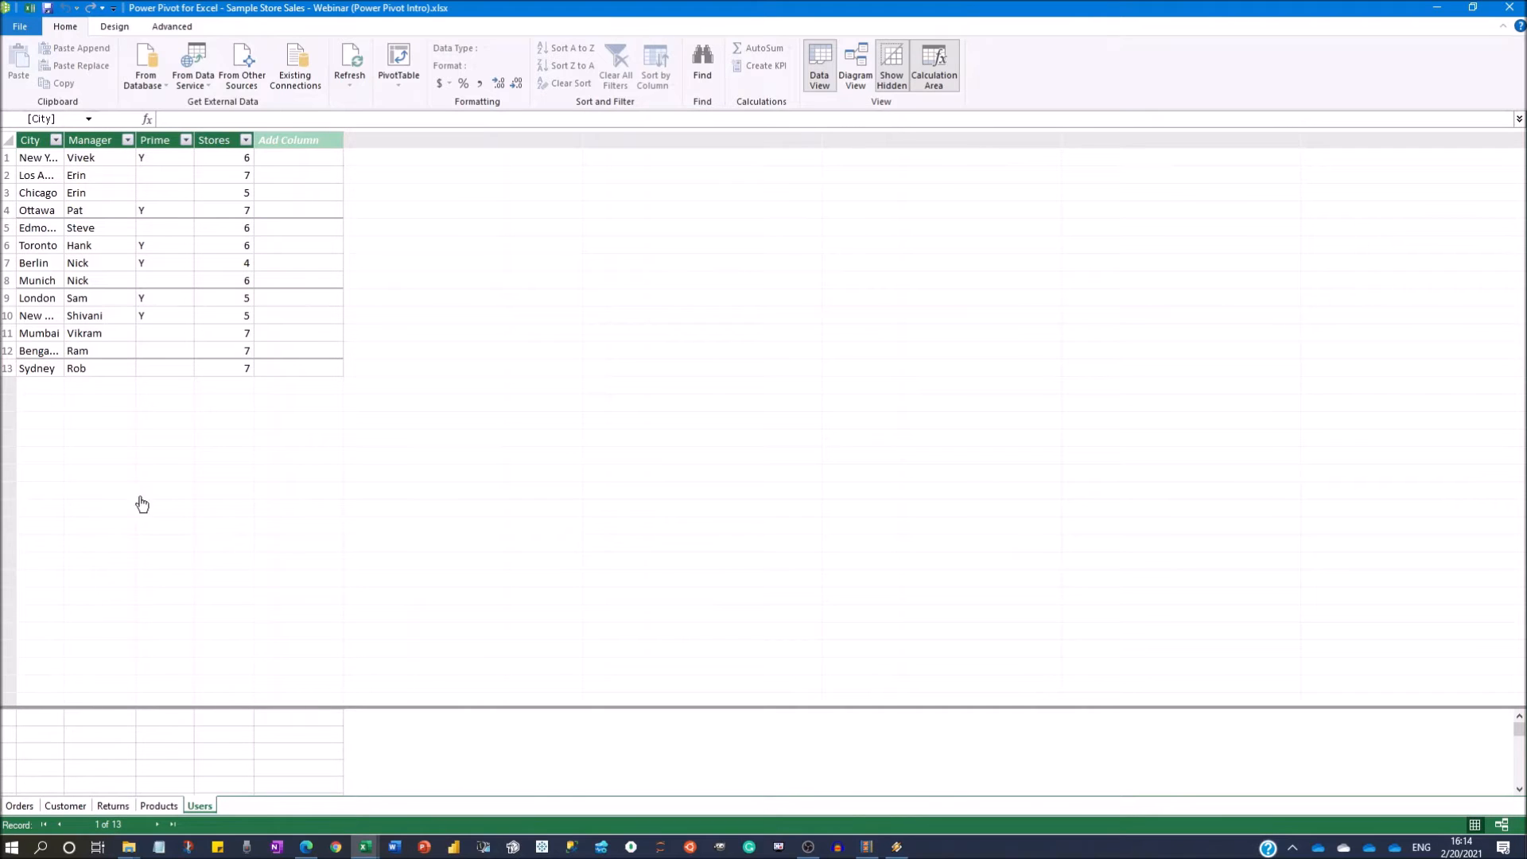
Examine the Orders data, its Ship Mode filter options and CustID column, and compare it with the Customer, Returns and Products tables.
left_click(30, 806)
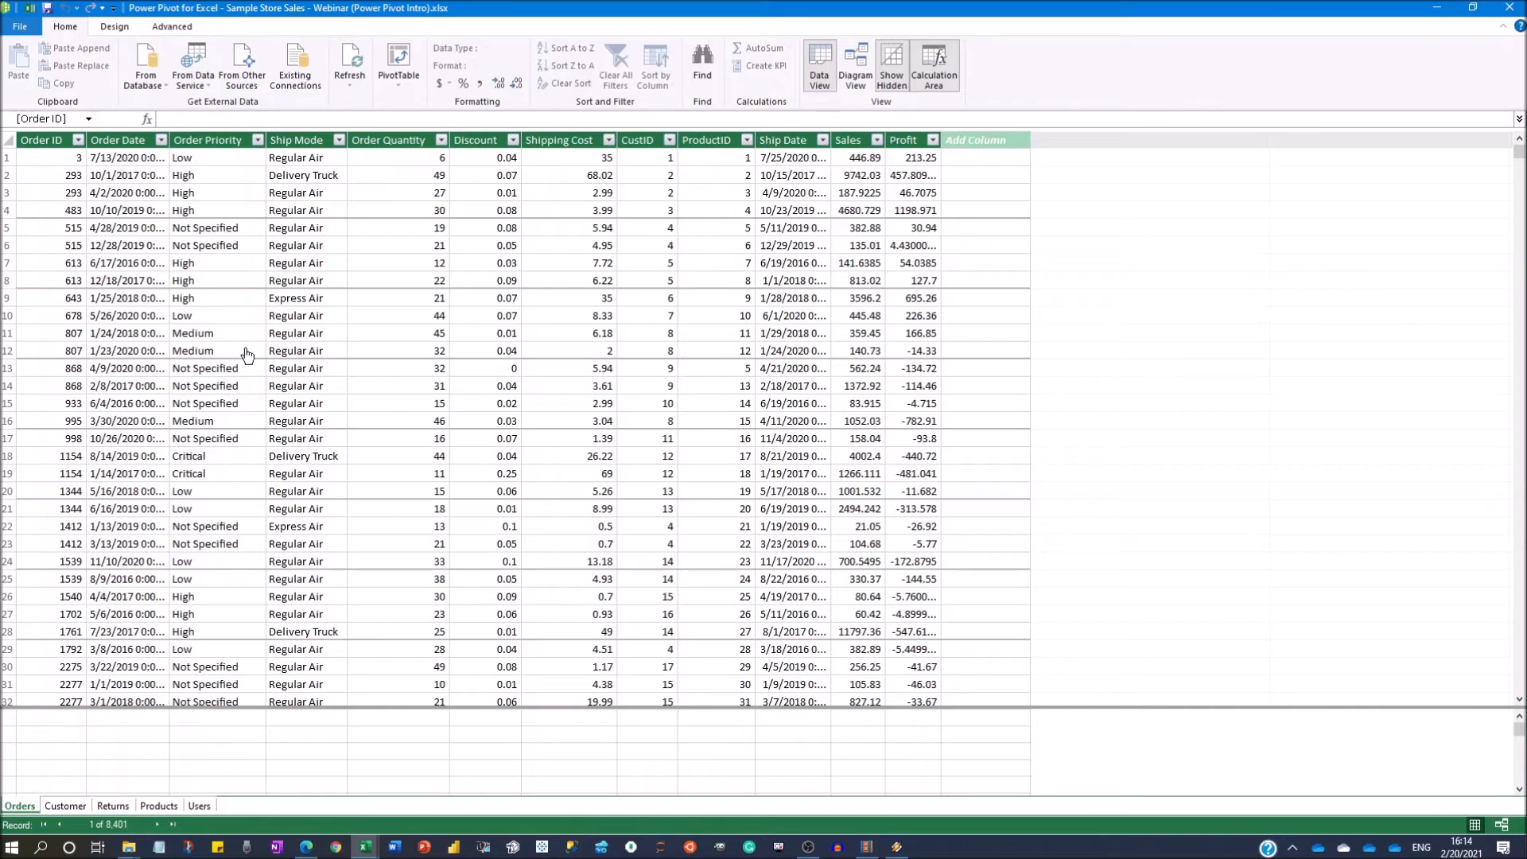
scroll(287, 291, "down", 1)
scroll(287, 292, "up", 1)
left_click(339, 140)
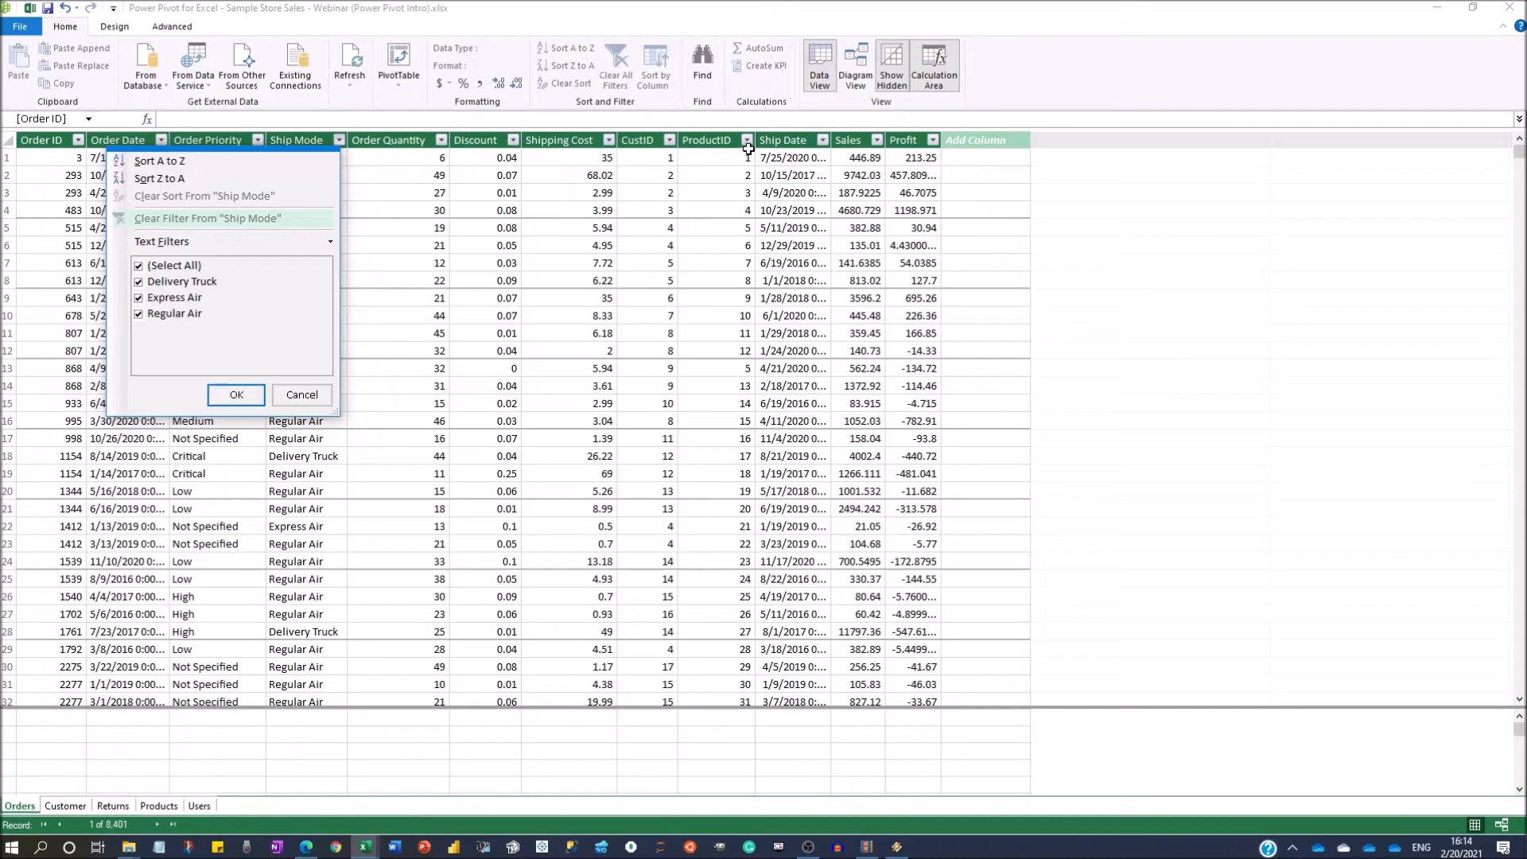
left_click(640, 174)
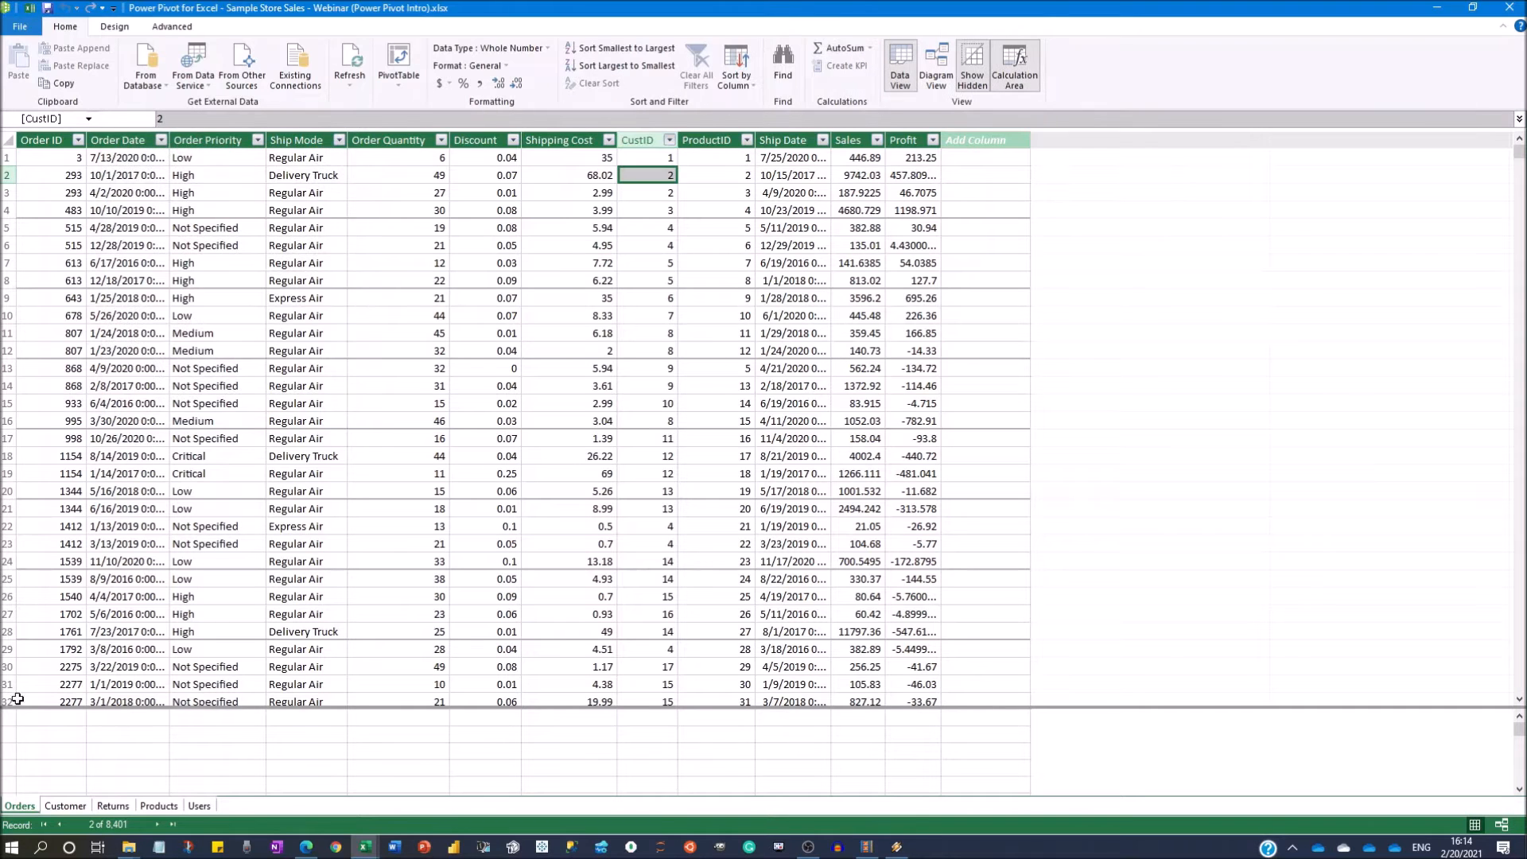
left_click(64, 806)
left_click(119, 807)
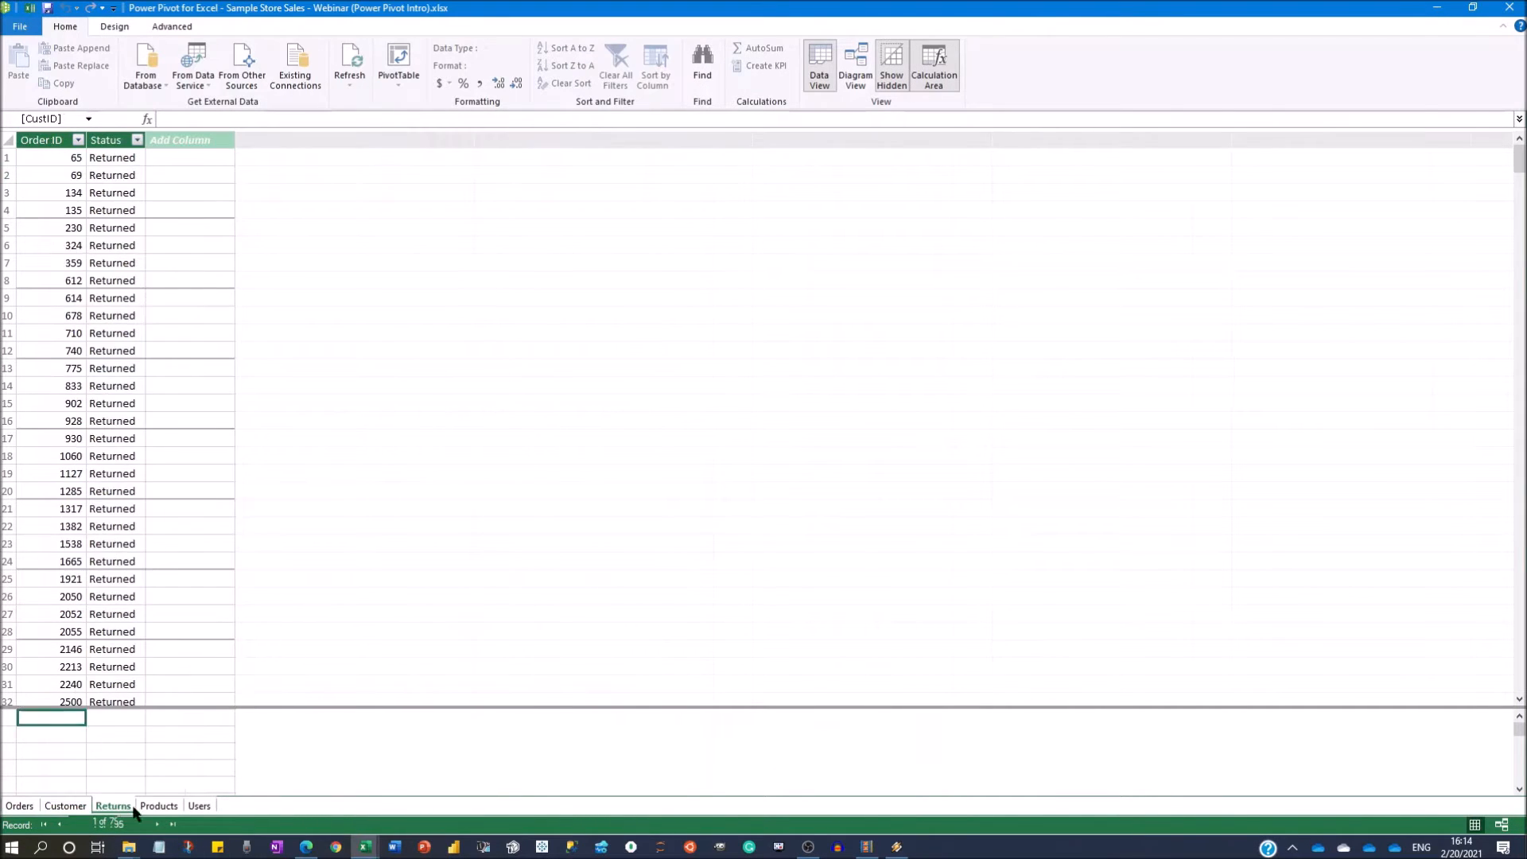
left_click(159, 805)
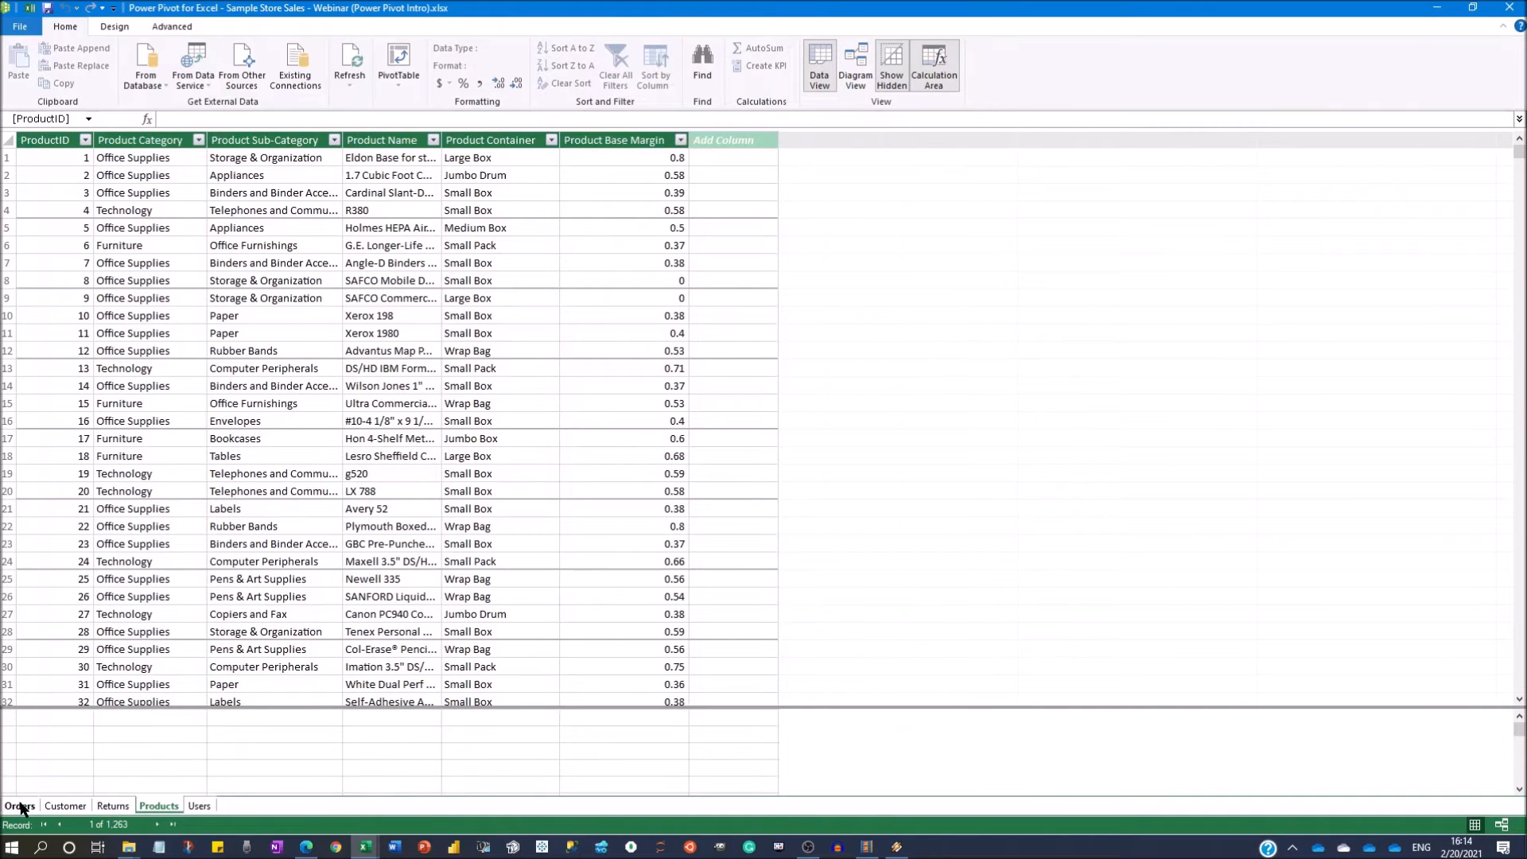
left_click(20, 806)
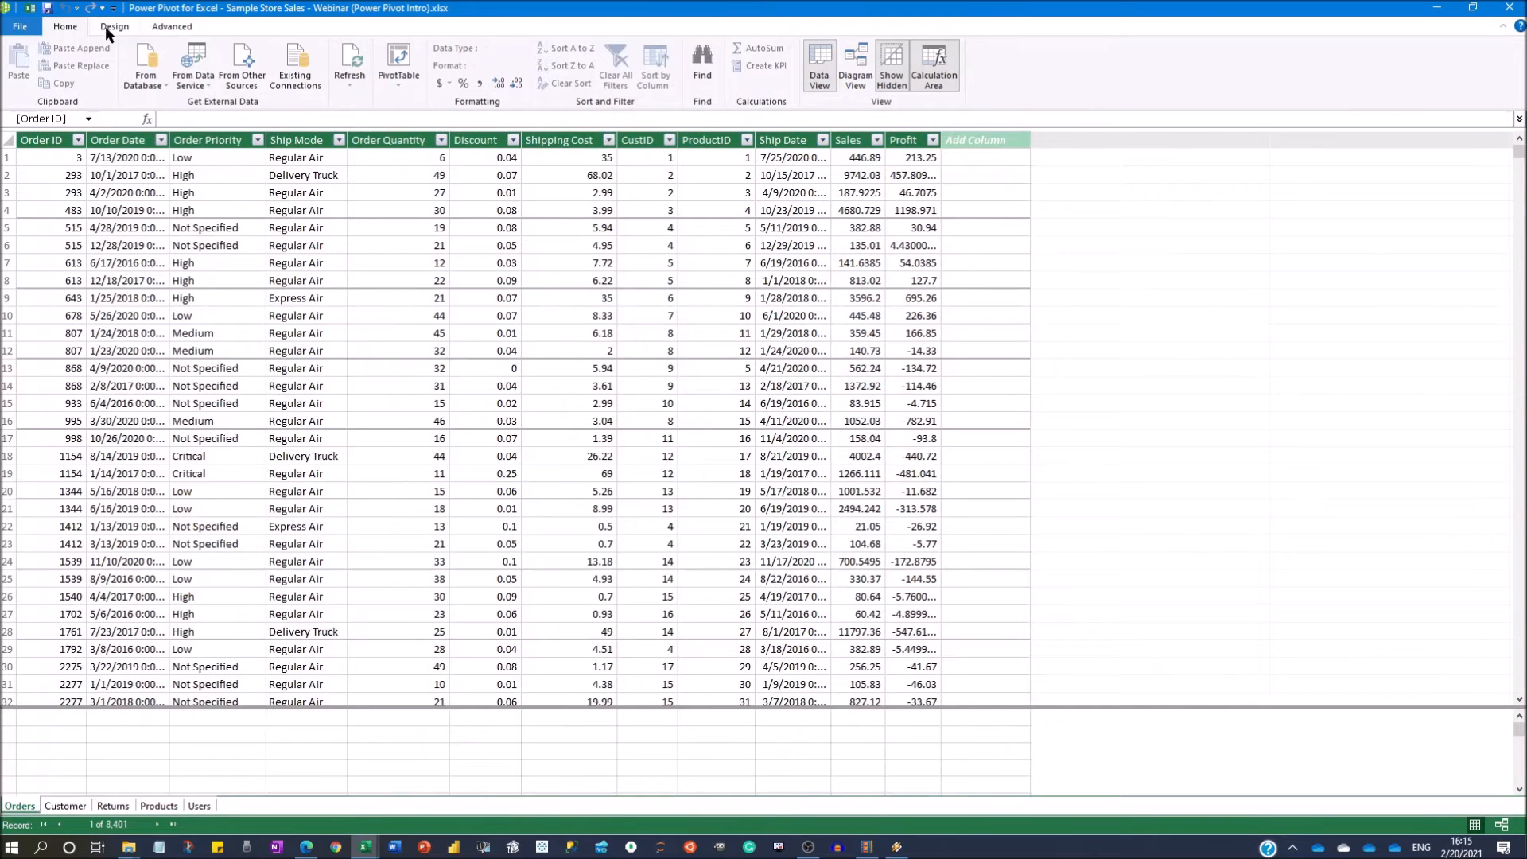
Show the model as a diagram, enlarge Orders, and place Returns beside it with Products and Customer above on opposite sides.
left_click(854, 73)
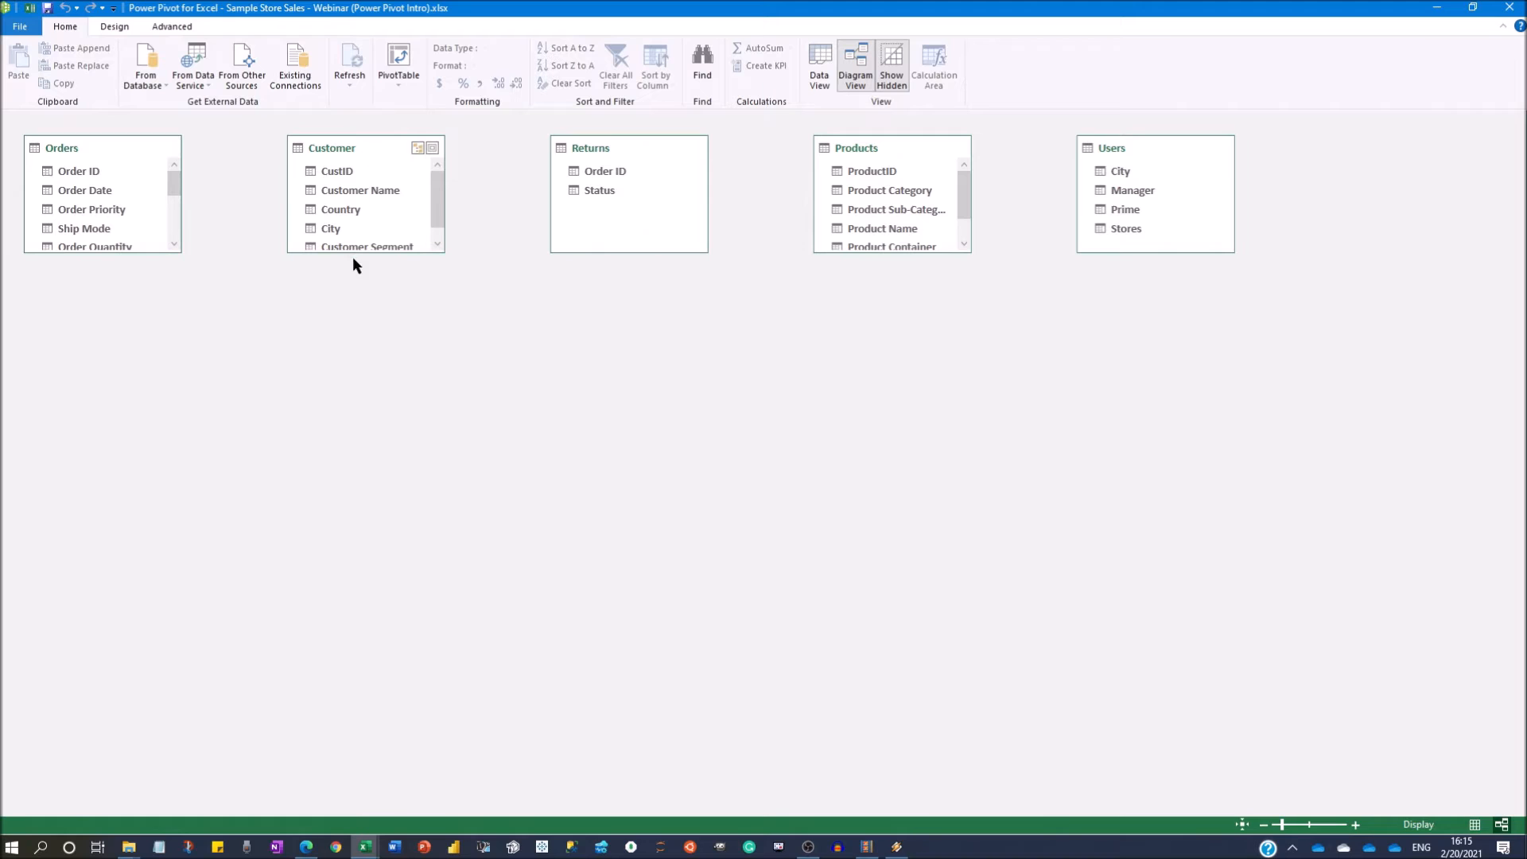
left_click_drag(367, 148, 305, 245)
left_click_drag(68, 151, 327, 493)
left_click_drag(263, 248, 118, 226)
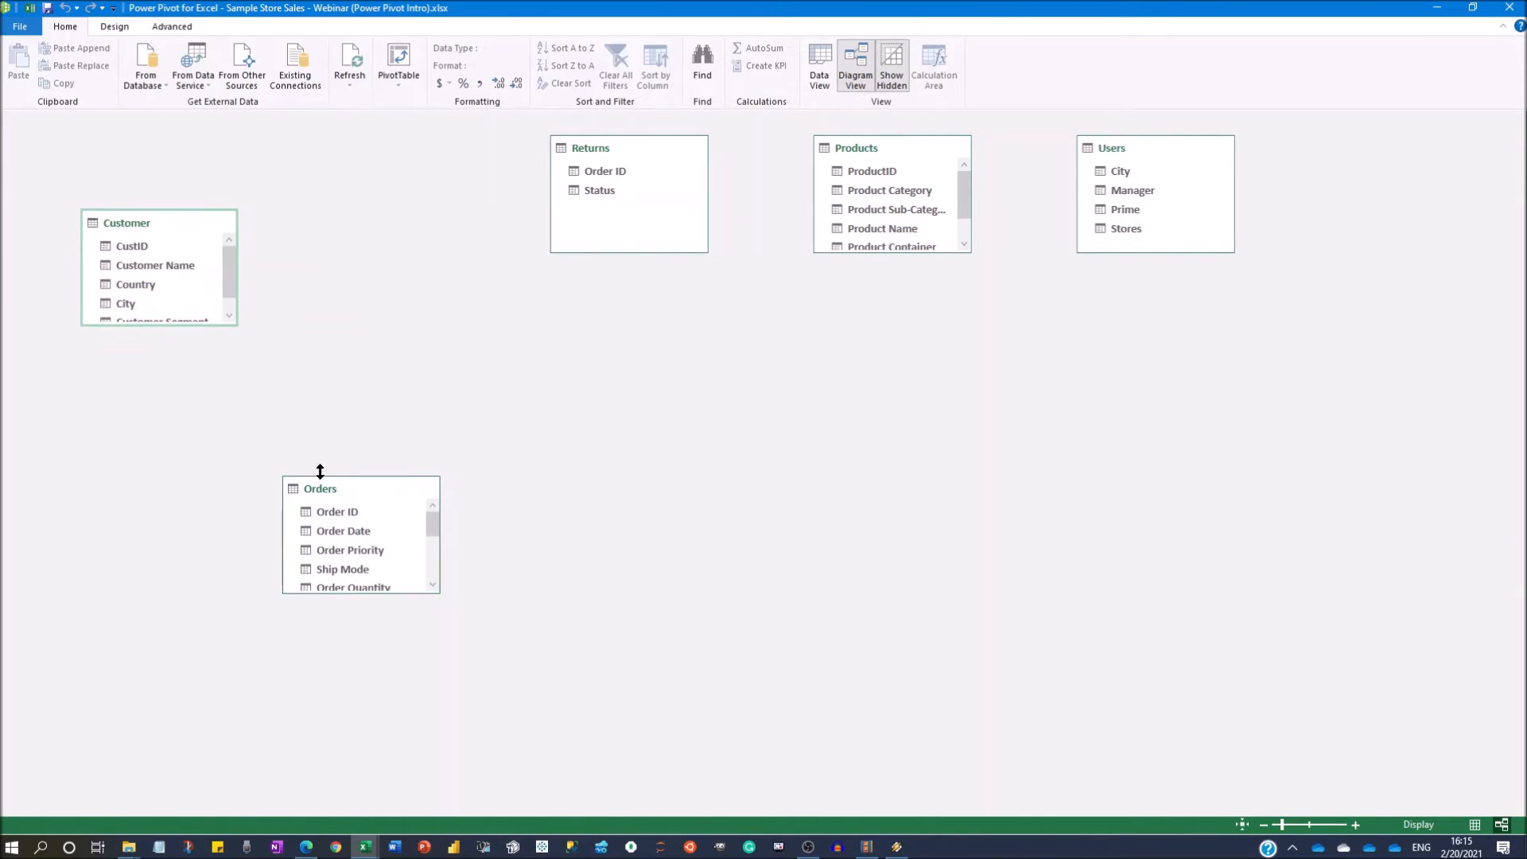
left_click_drag(340, 489, 350, 404)
left_click_drag(447, 507, 465, 645)
left_click_drag(625, 143, 659, 467)
left_click_drag(877, 144, 99, 266)
left_click_drag(131, 213, 597, 231)
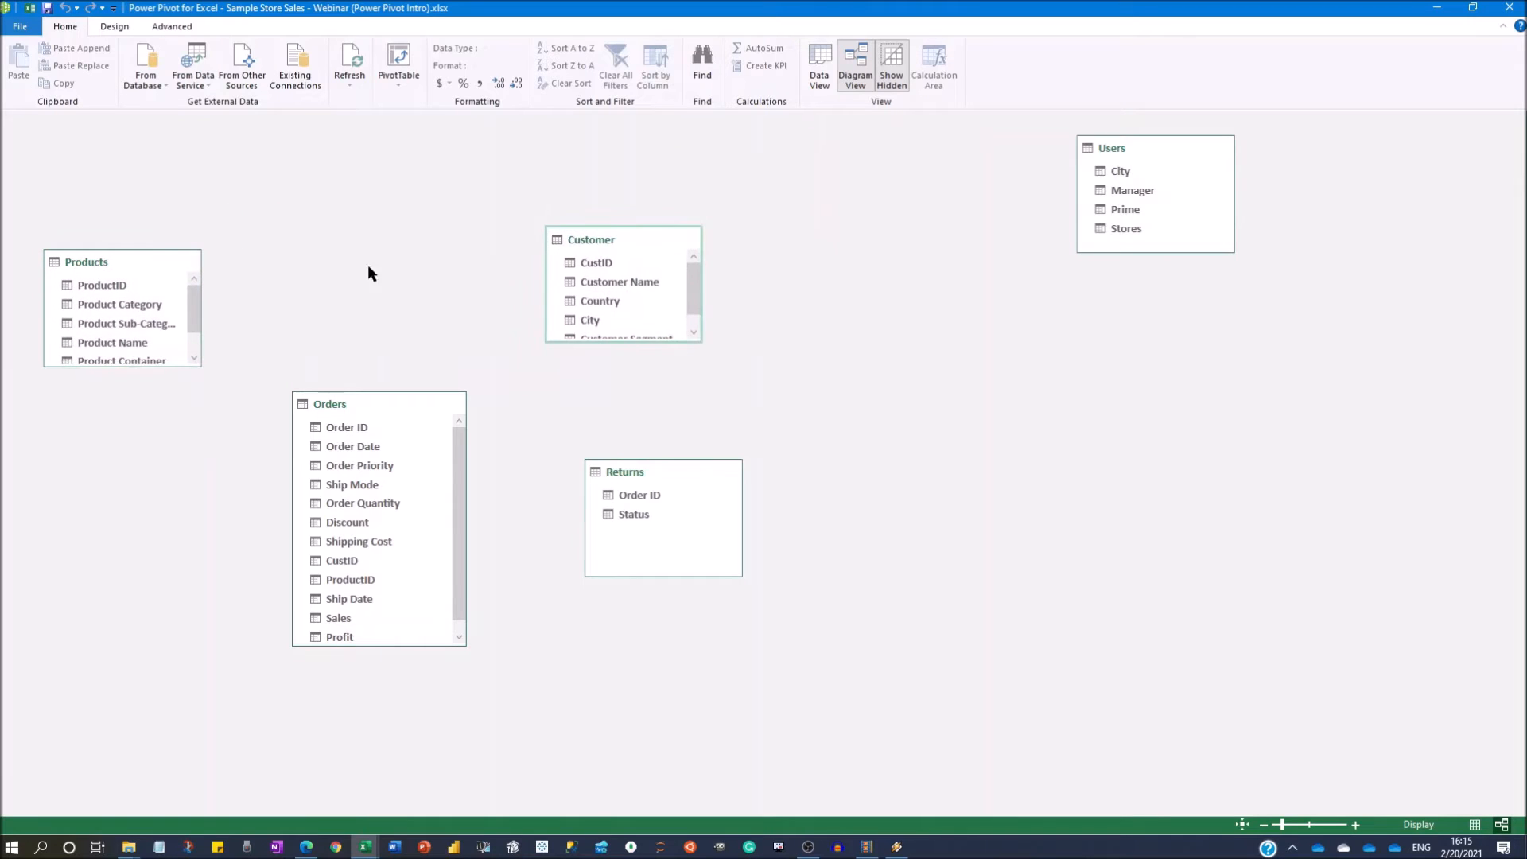
Enlarge the Products and Customer tables to show all their fields, and move Users beside Customer in the diagram.
left_click_drag(131, 264, 152, 217)
left_click_drag(221, 317, 219, 370)
left_click_drag(1122, 152, 824, 204)
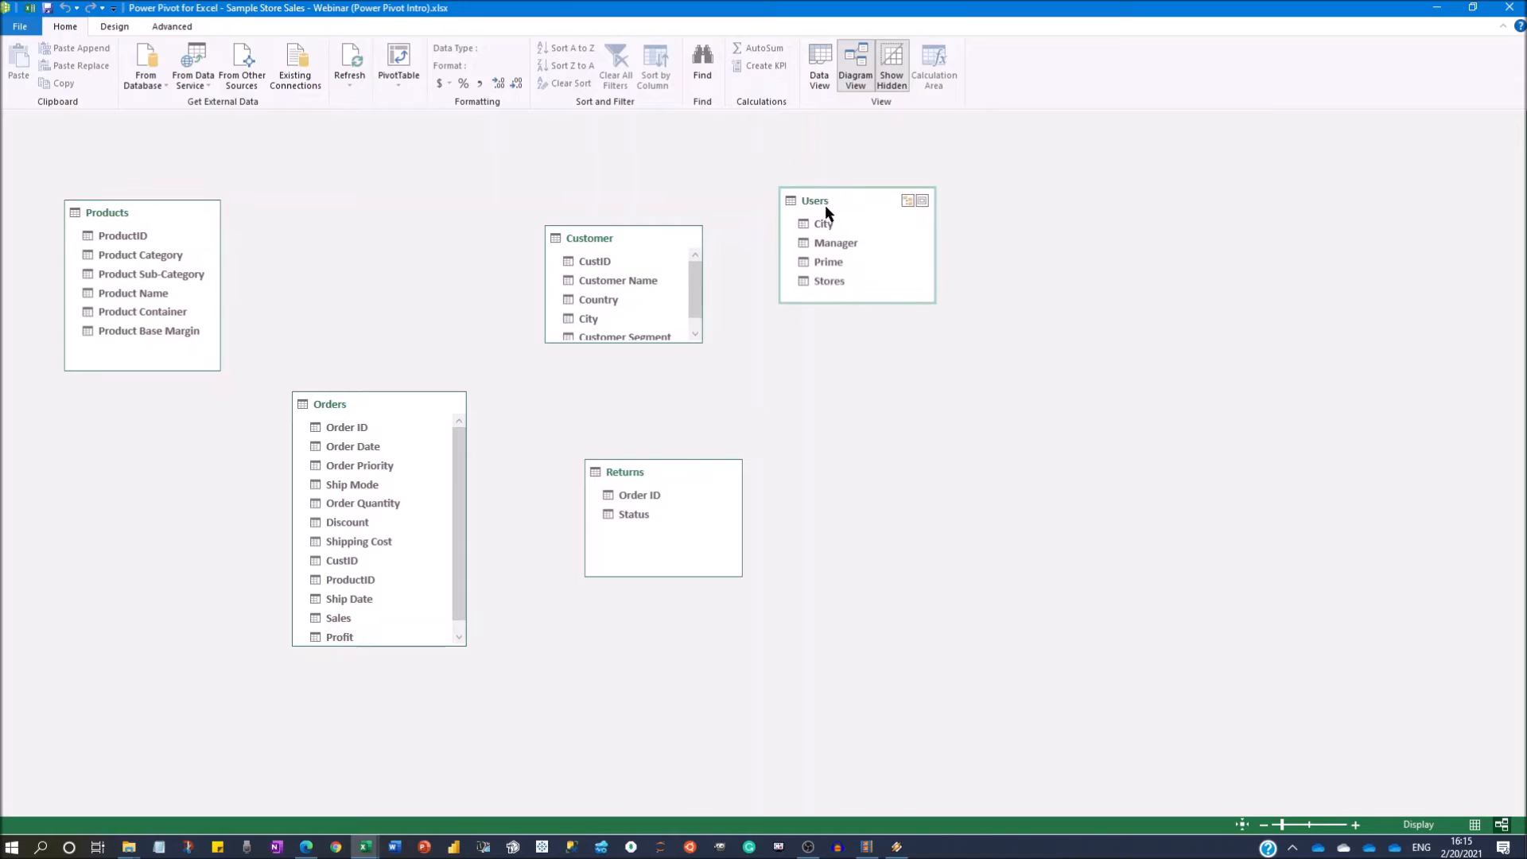
left_click_drag(696, 346, 699, 406)
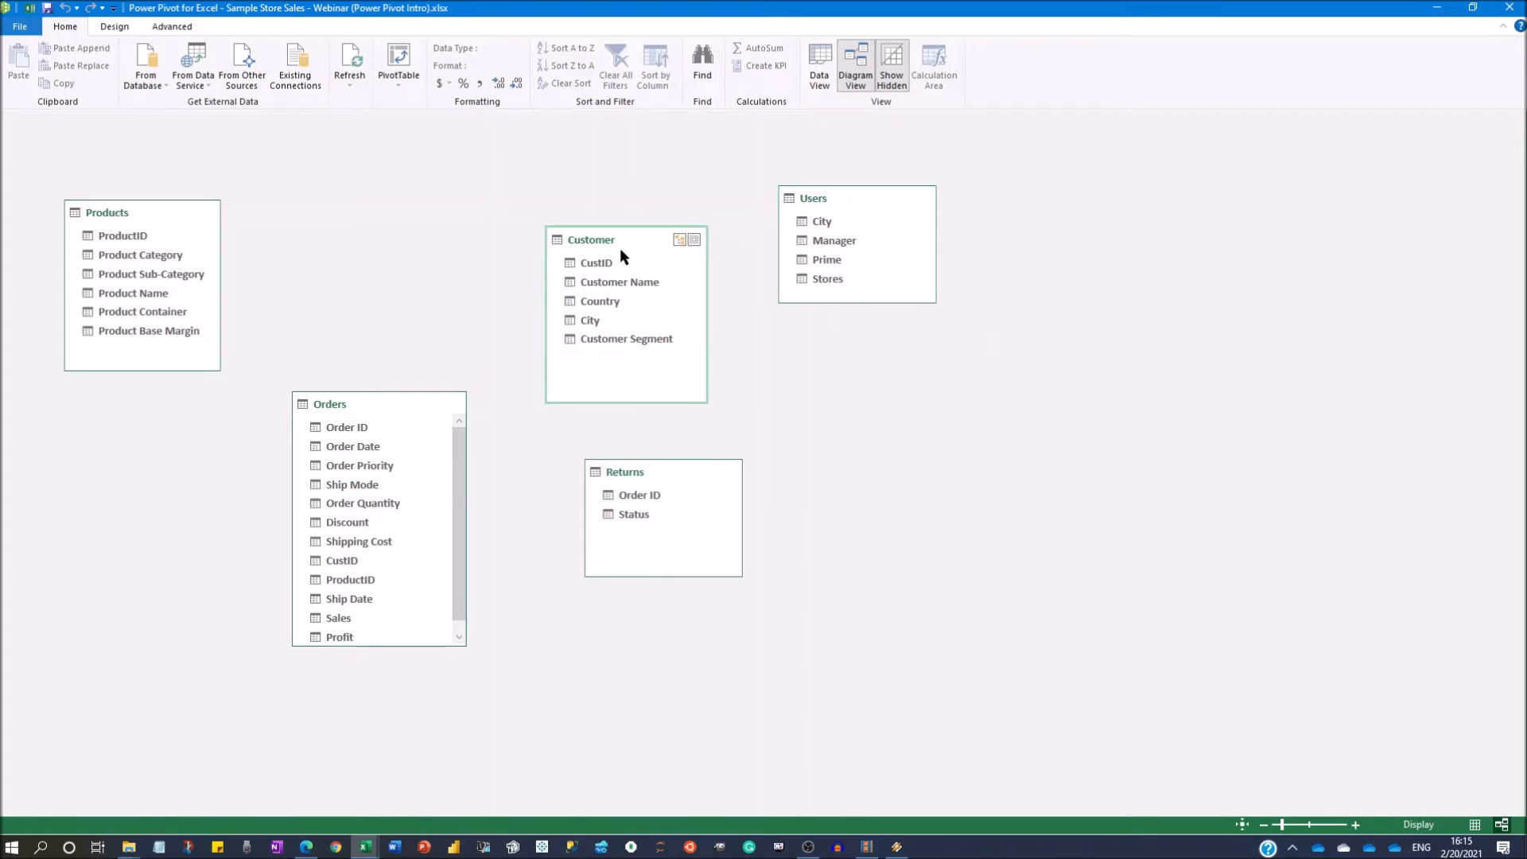
left_click_drag(618, 247, 579, 222)
Relate Orders to Products through ProductID, move Products further from Orders, and go over the relationship and the Products fields.
left_click(354, 411)
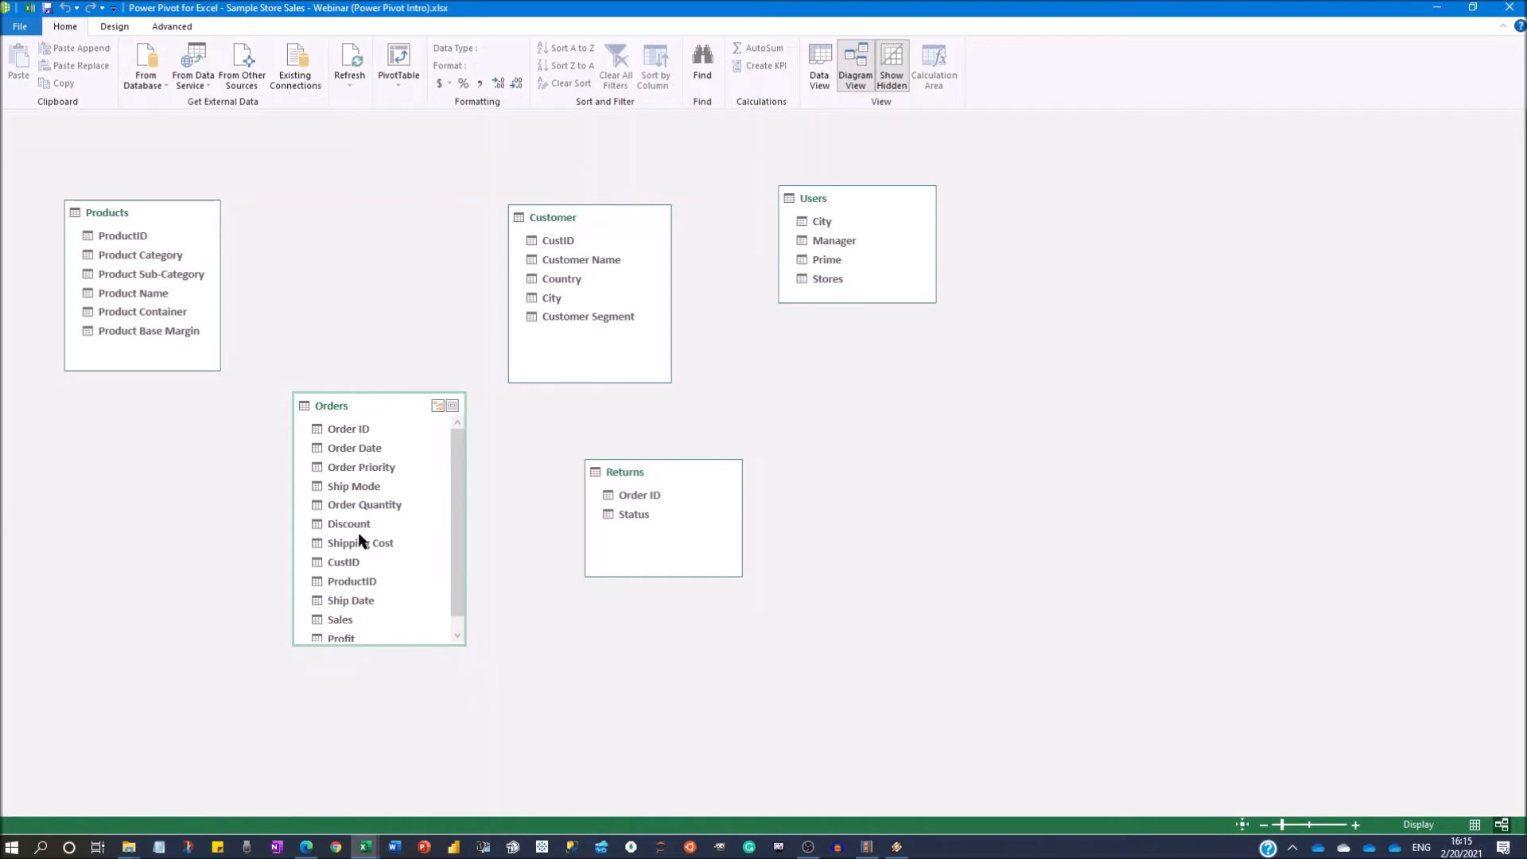
left_click(348, 582)
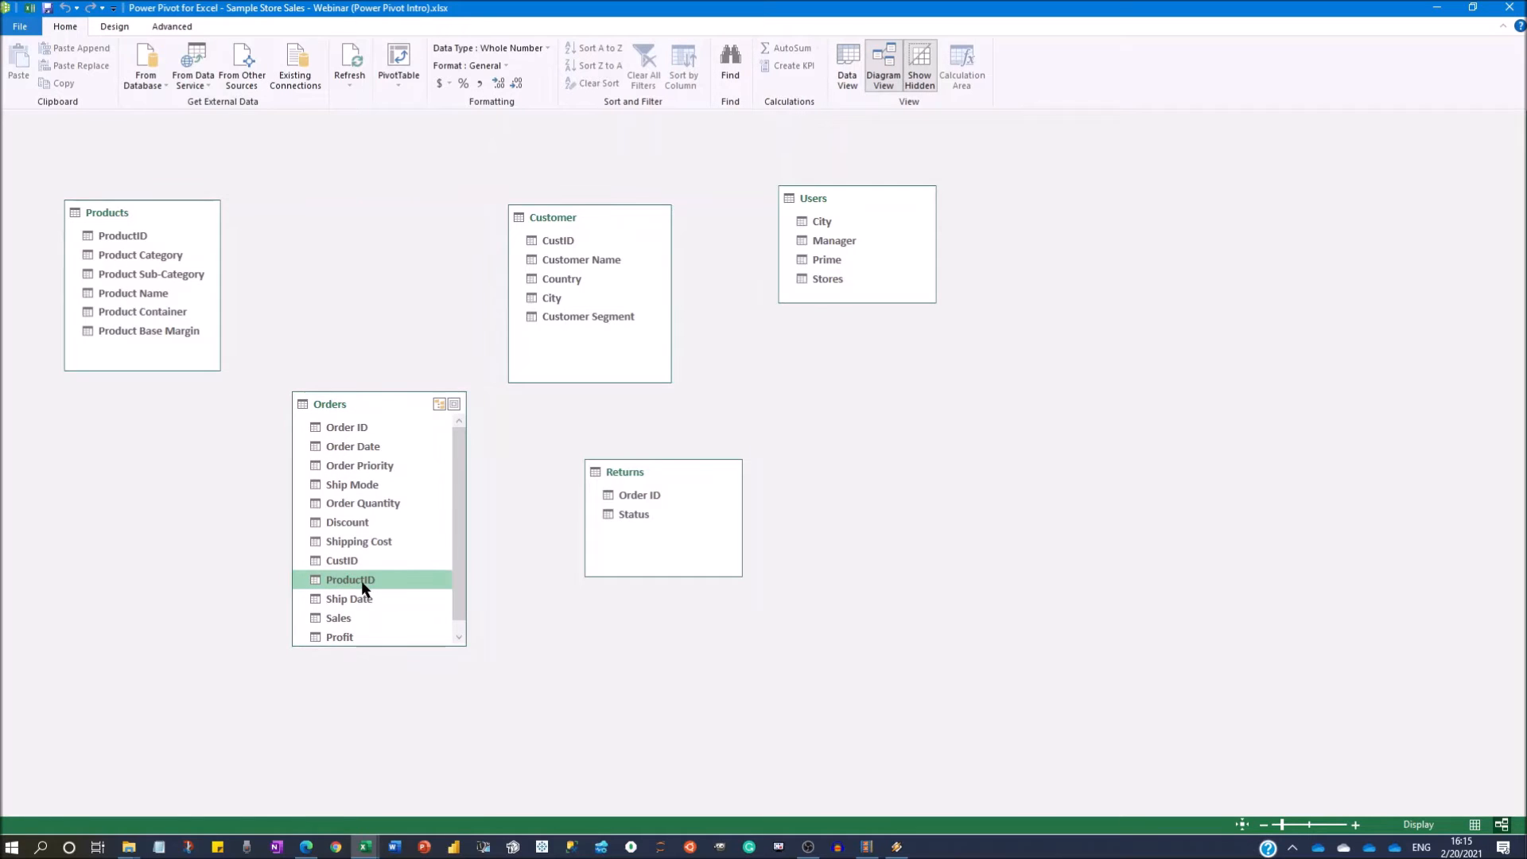
left_click_drag(361, 585, 151, 244)
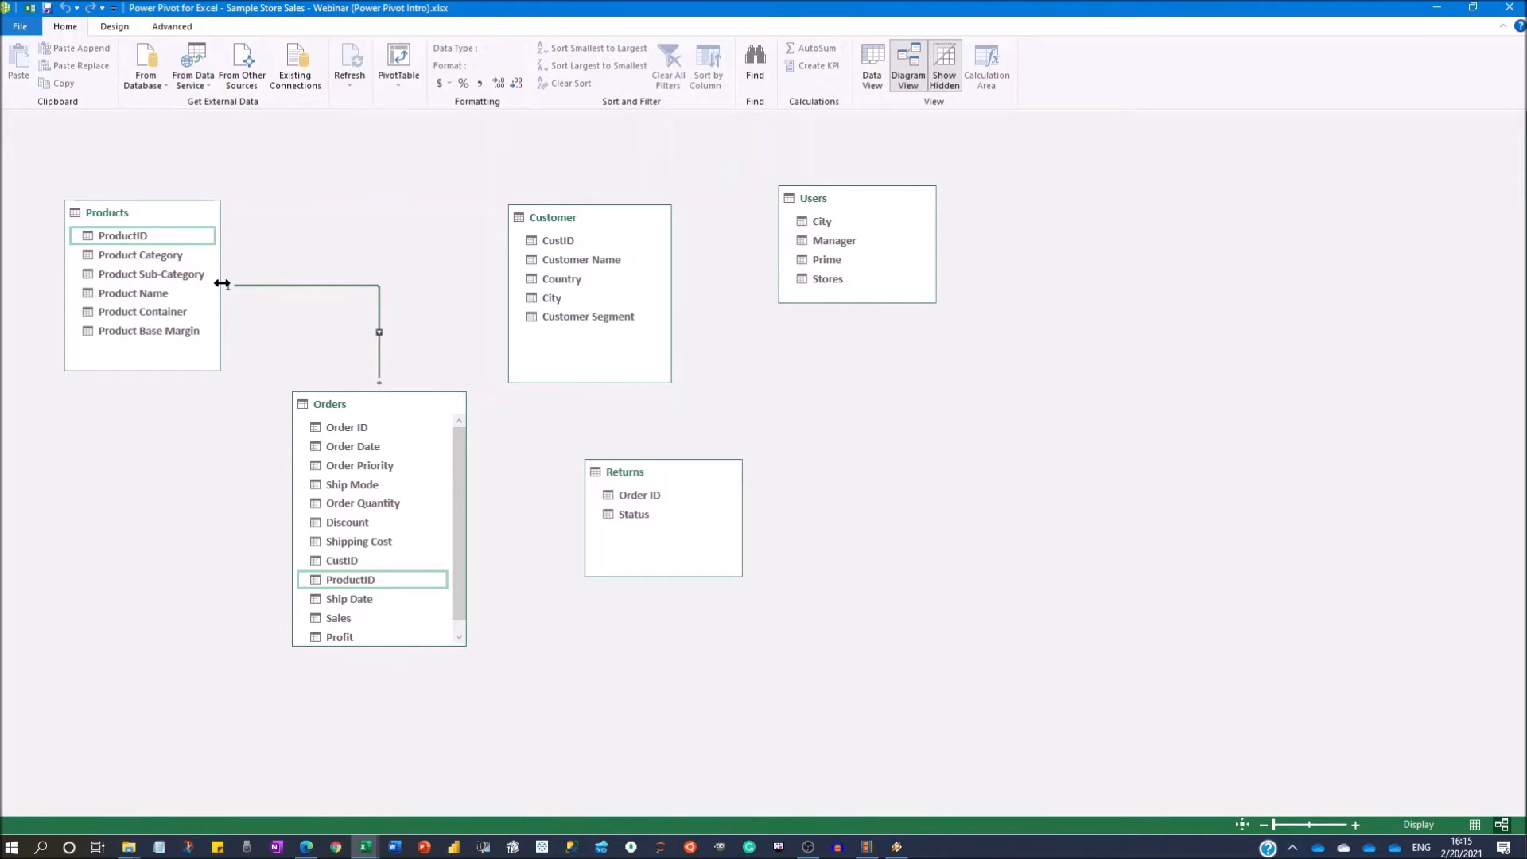
left_click_drag(124, 204, 80, 208)
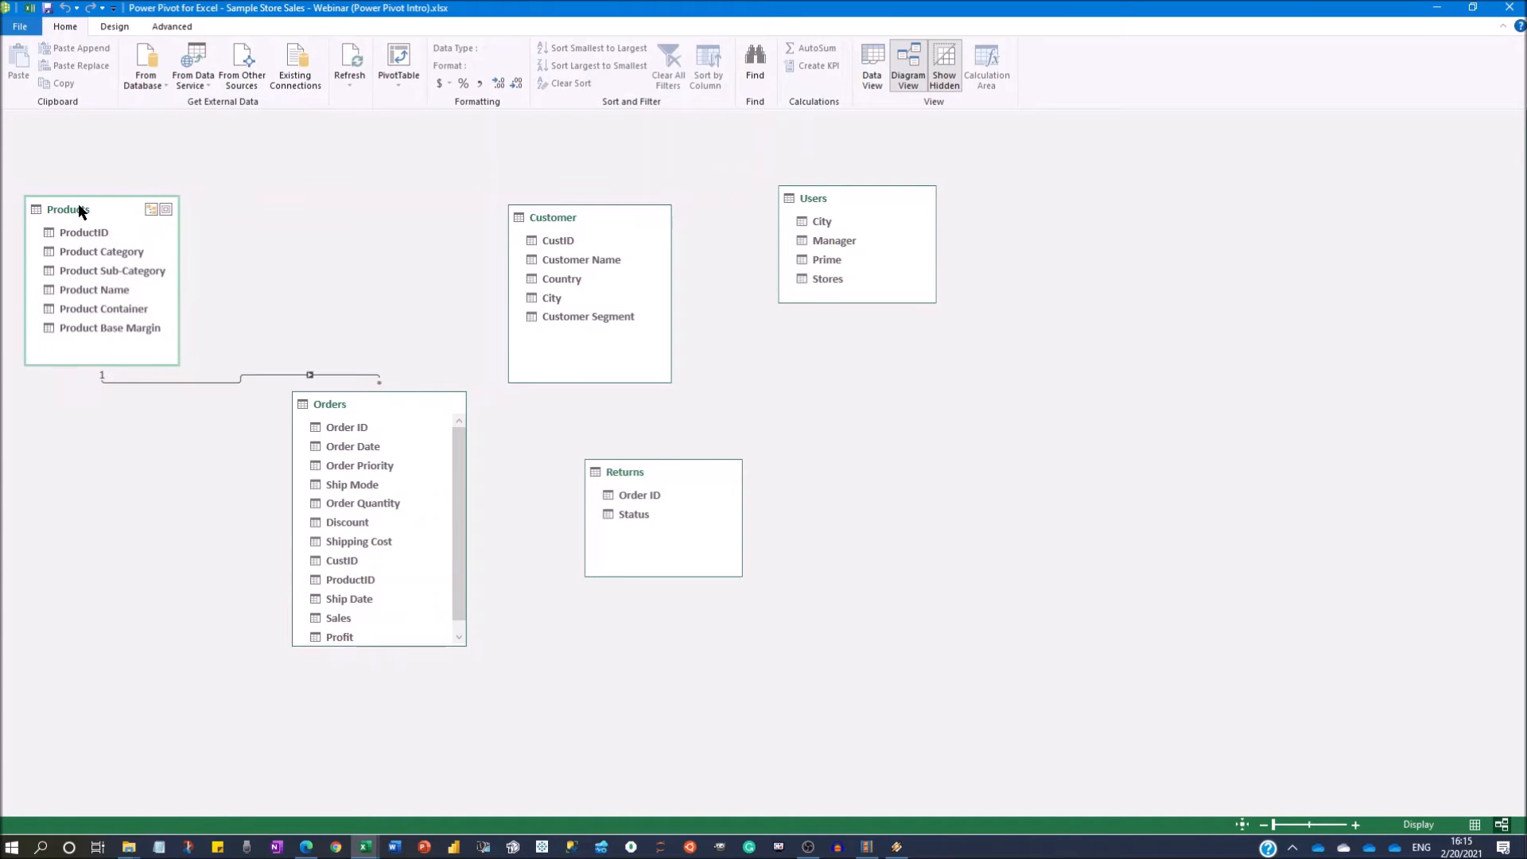
left_click(118, 378)
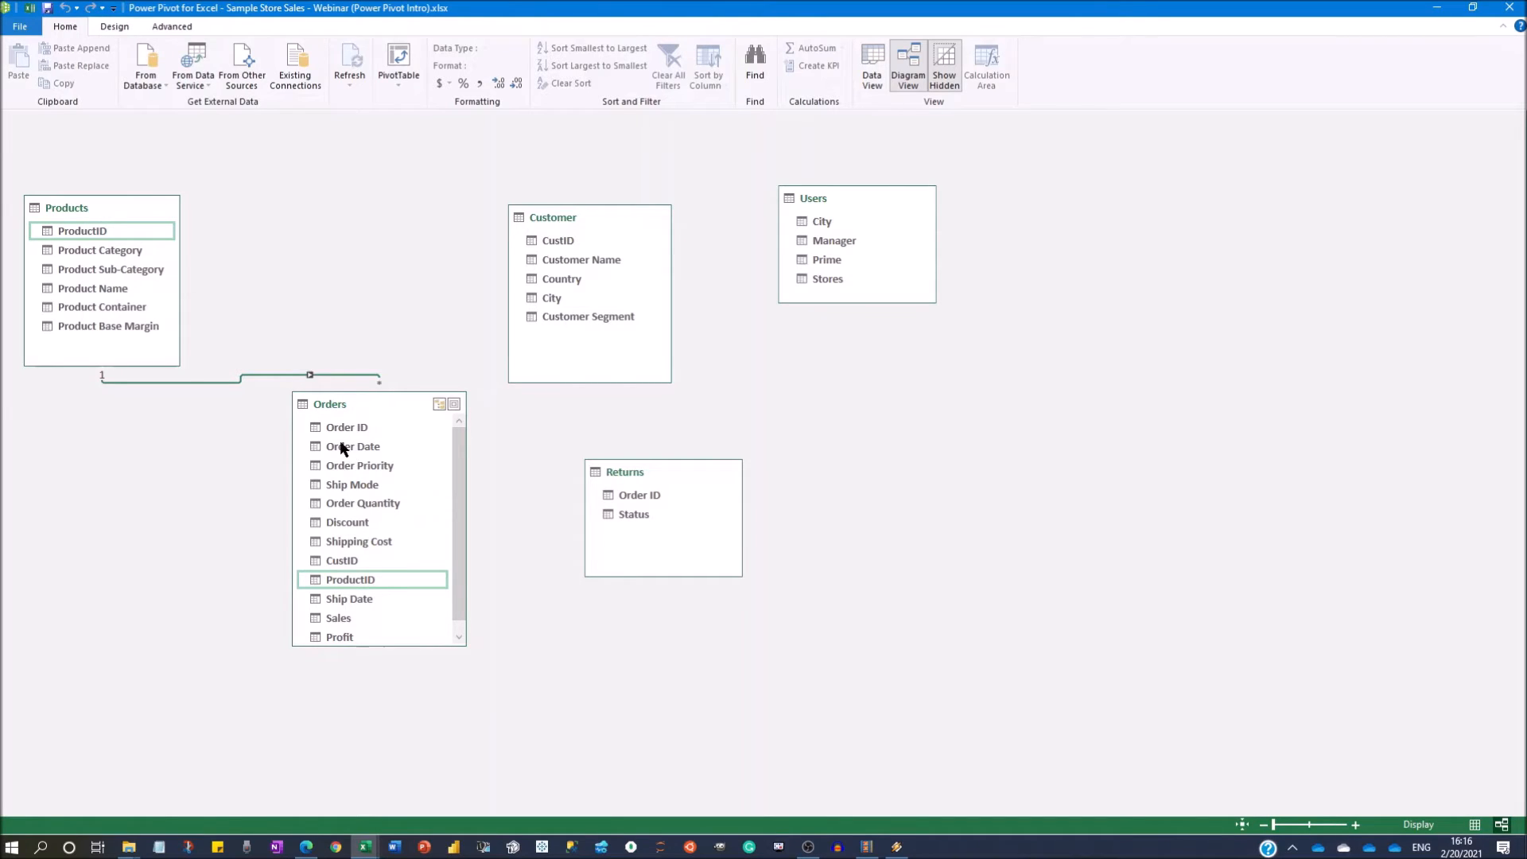
left_click(94, 250)
left_click(94, 270)
left_click(97, 290)
left_click(103, 326)
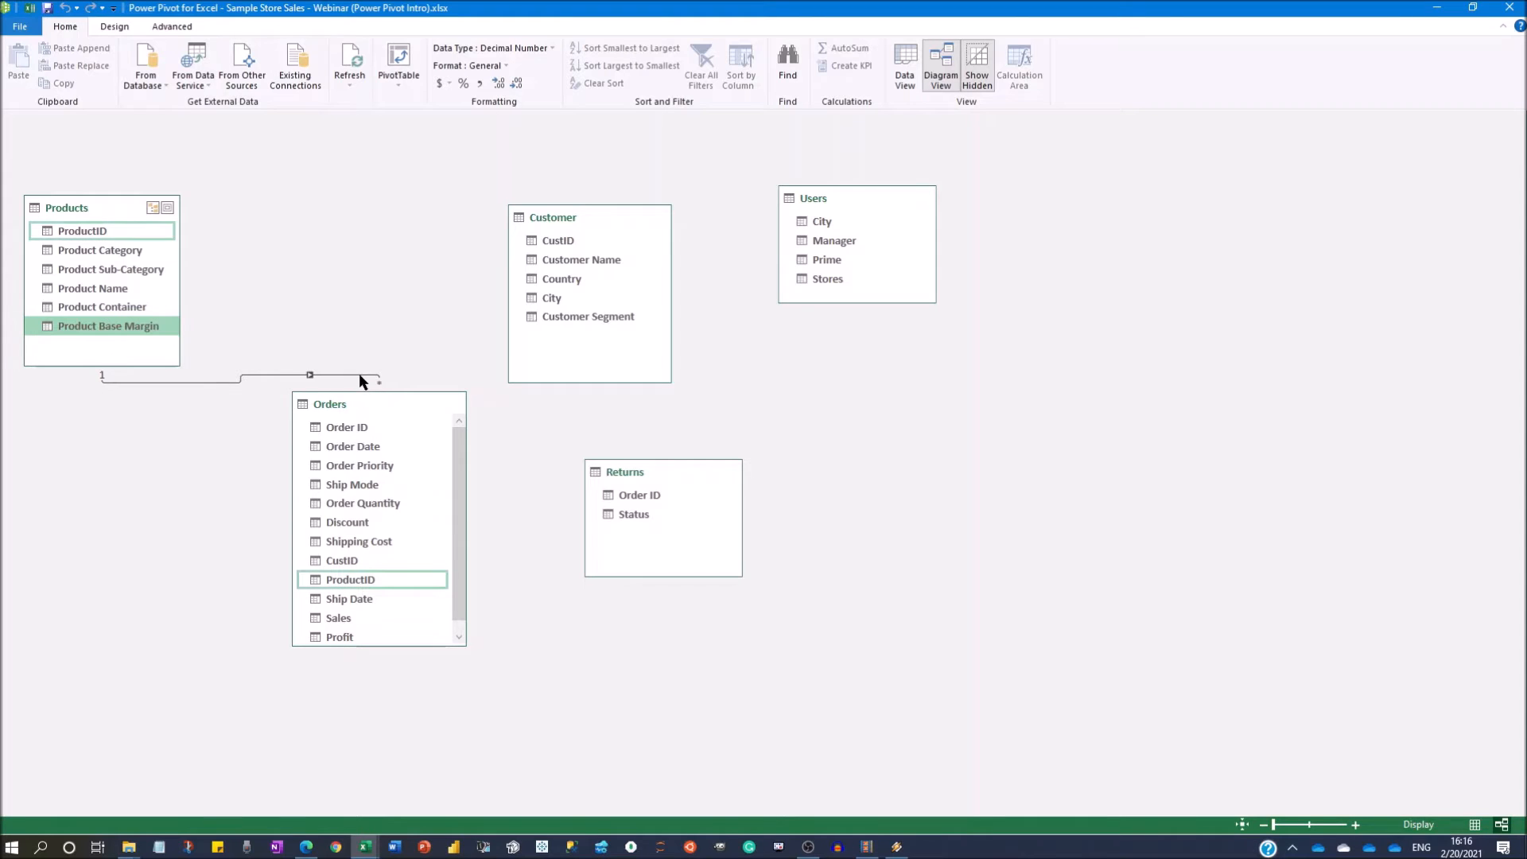
Relate Orders to Customer through CustID and Orders to Returns through Order ID.
left_click(368, 394)
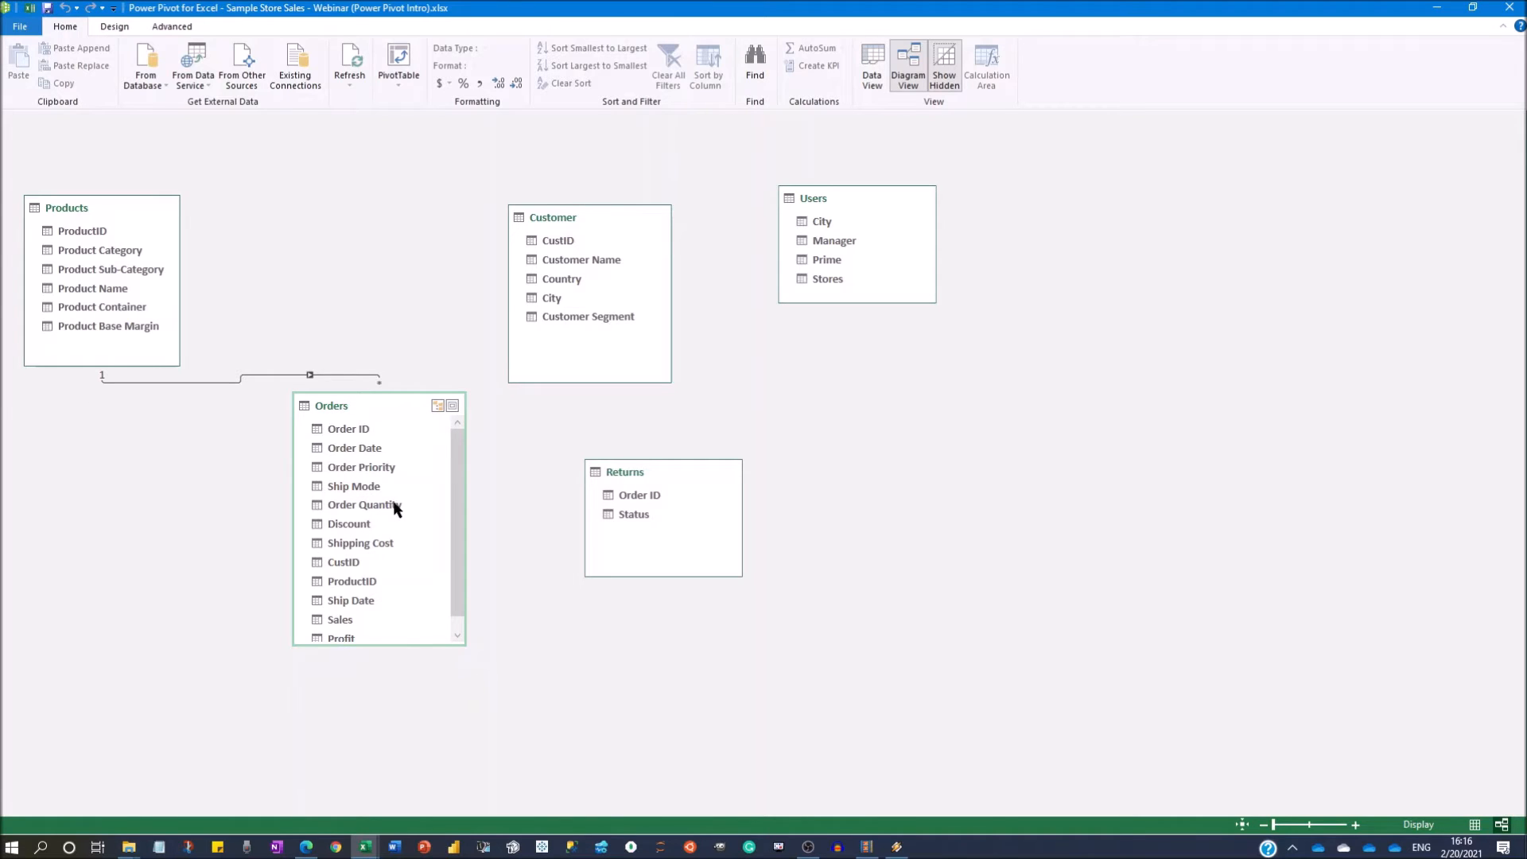
scroll(395, 509, "down", 1)
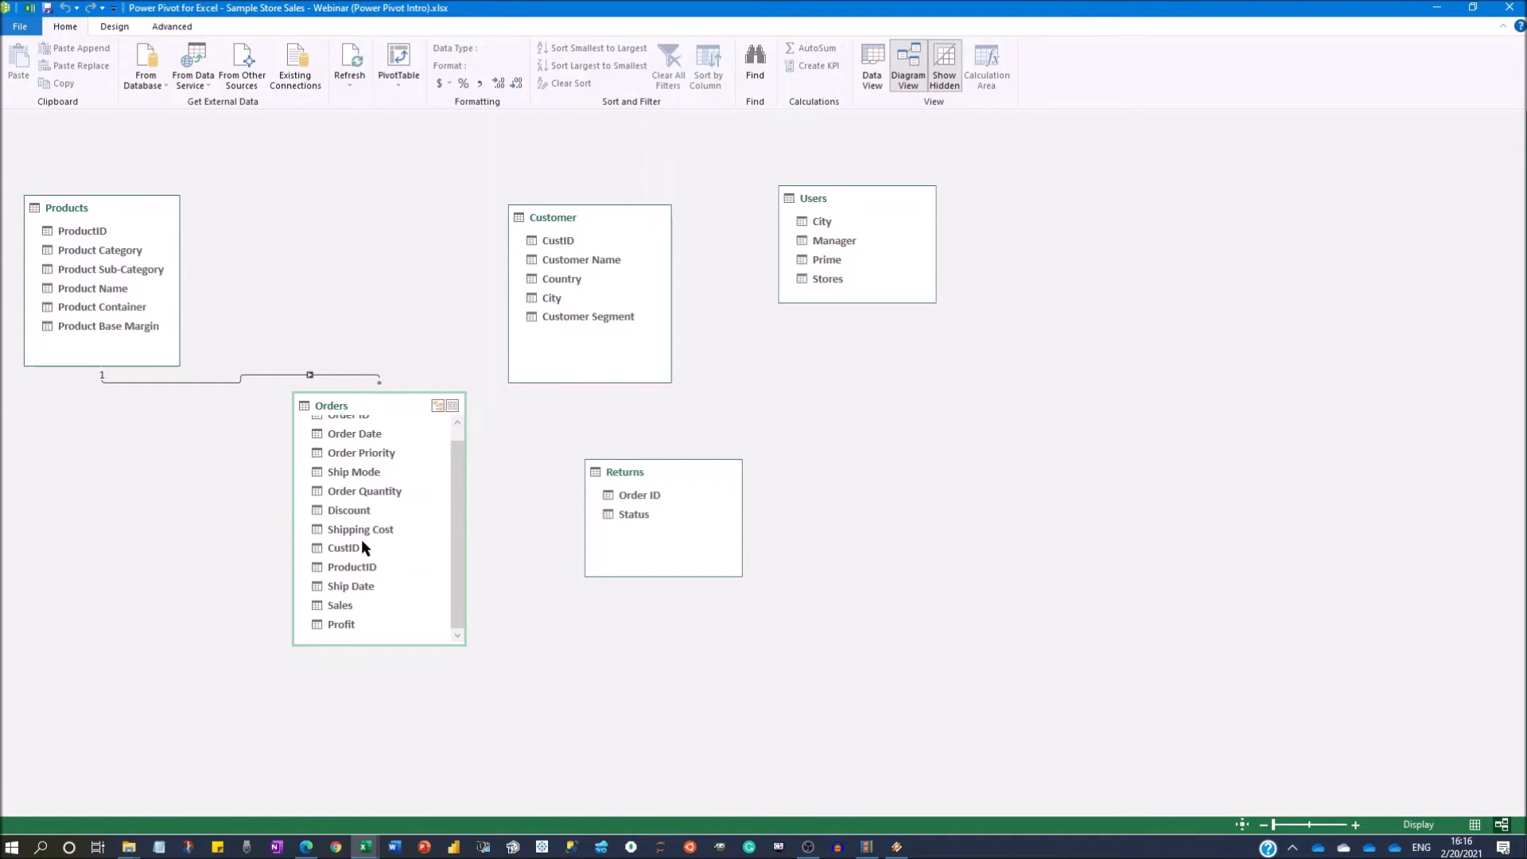
left_click_drag(360, 541, 637, 217)
scroll(346, 490, "up", 1)
left_click_drag(347, 434, 609, 497)
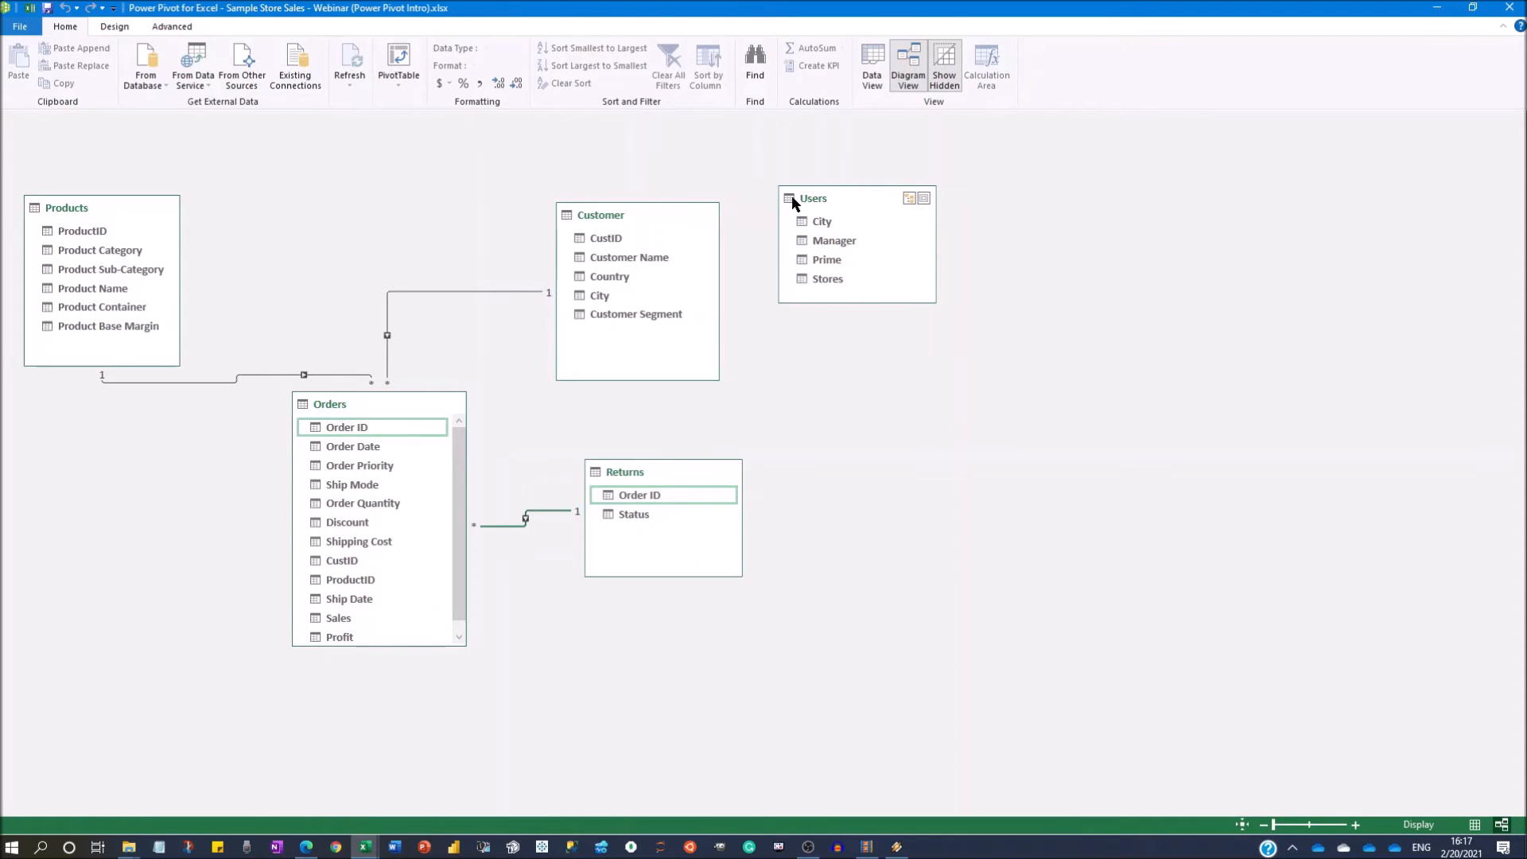
Spread Users and Customer apart in the diagram and relate them through their City fields.
left_click_drag(856, 201, 898, 201)
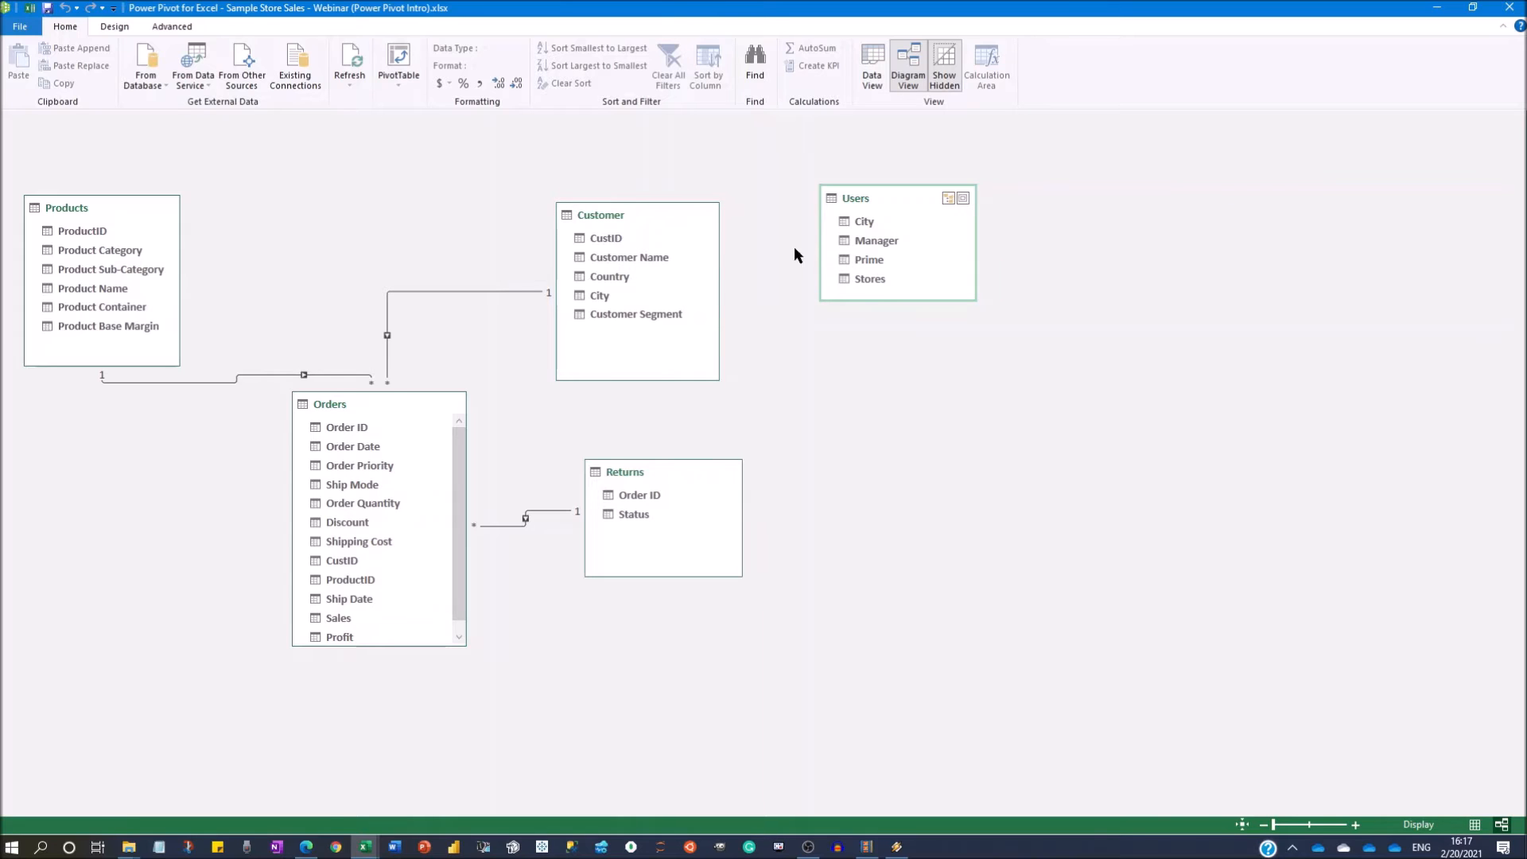
left_click_drag(456, 485, 469, 554)
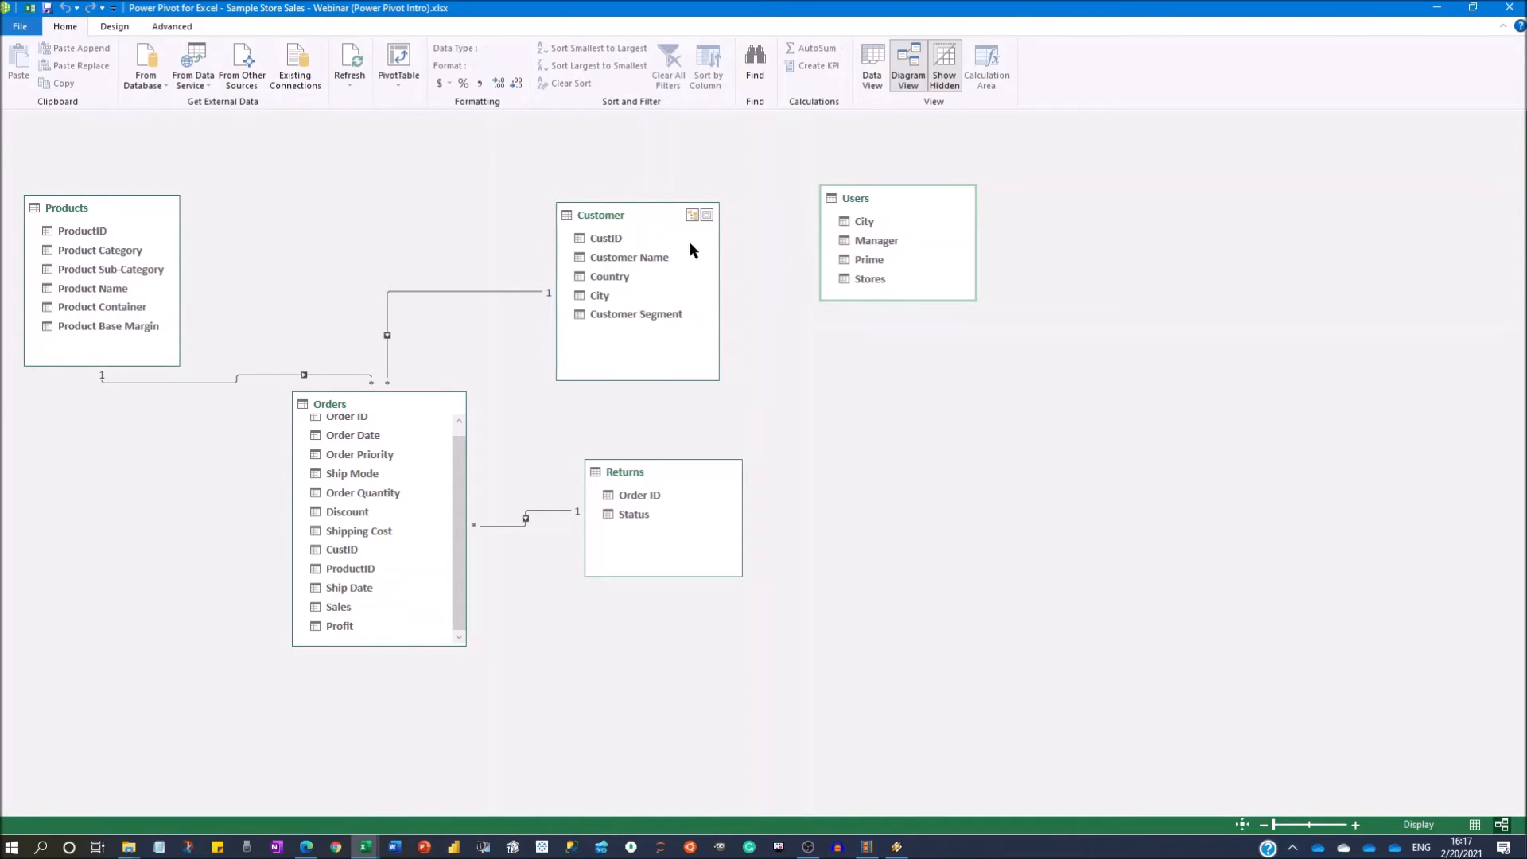
left_click_drag(625, 208, 624, 187)
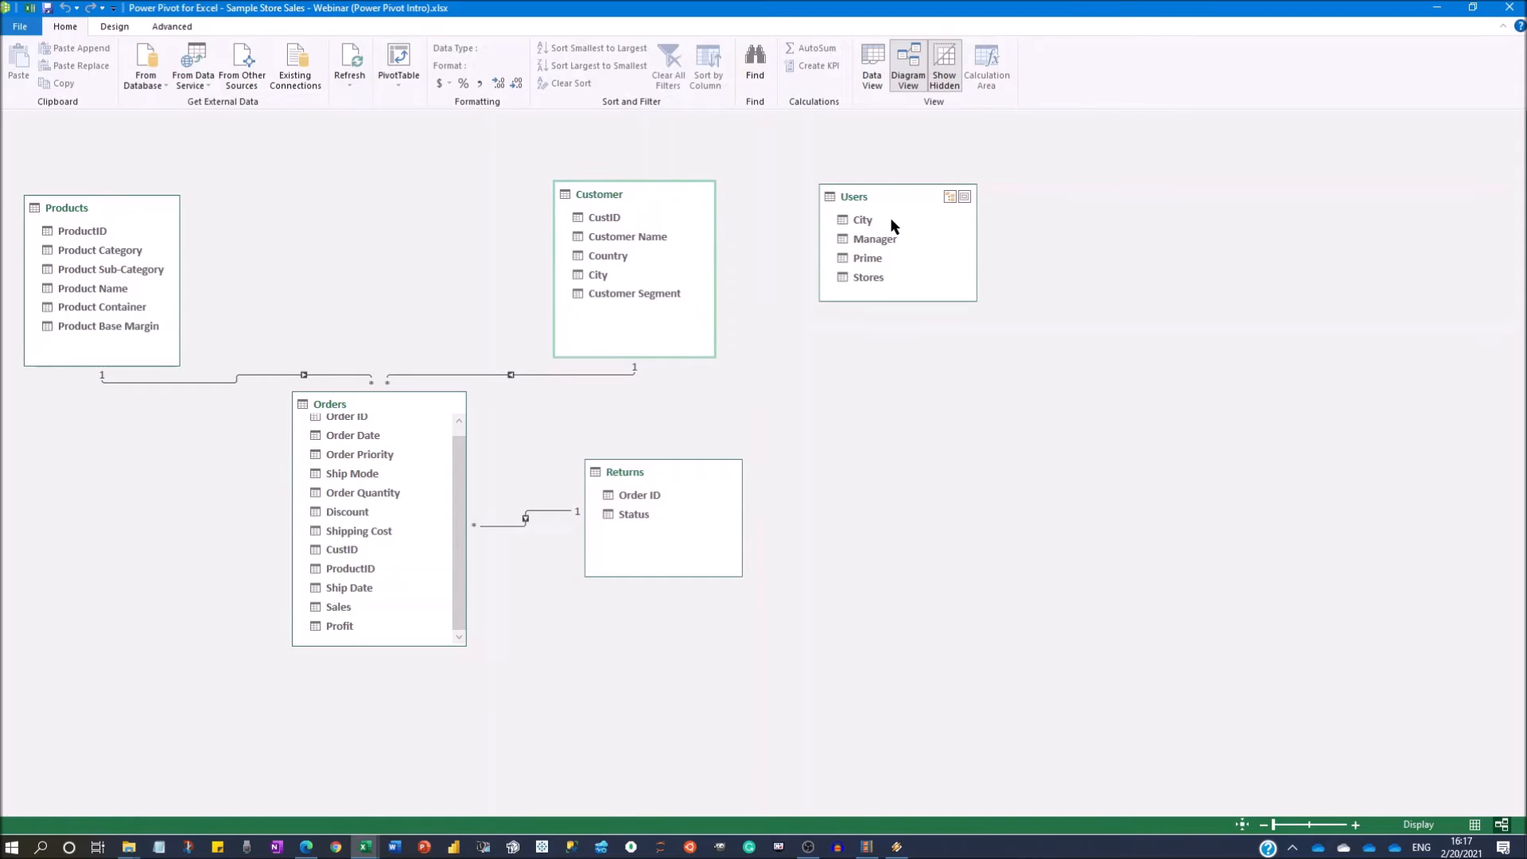
left_click_drag(598, 275, 824, 239)
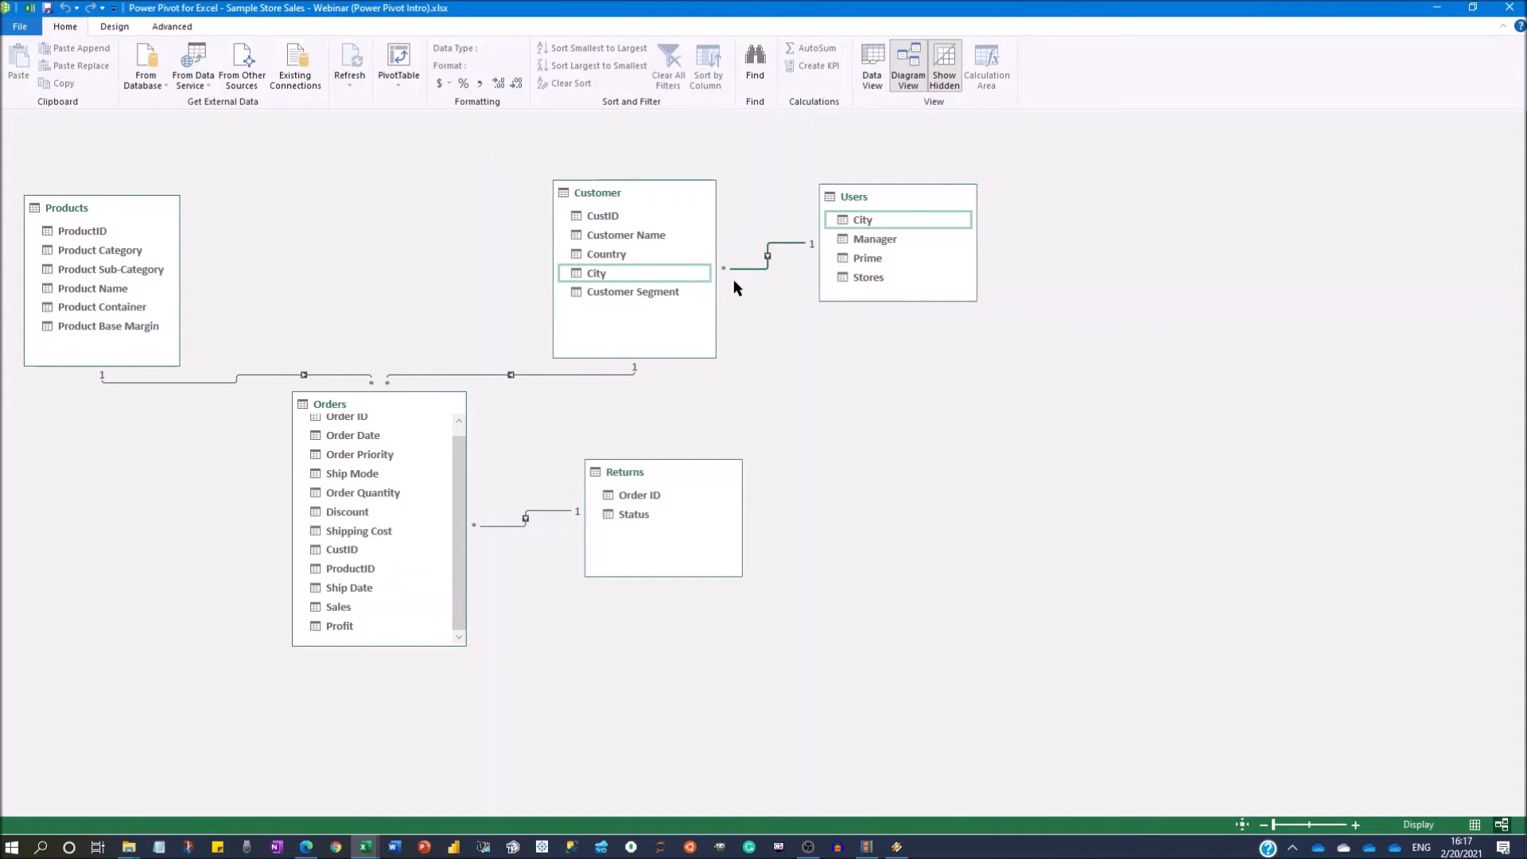
Tidy the diagram by shifting Users and Customer slightly away from Products and Orders slightly downward.
left_click_drag(864, 199, 886, 195)
left_click_drag(624, 196, 651, 201)
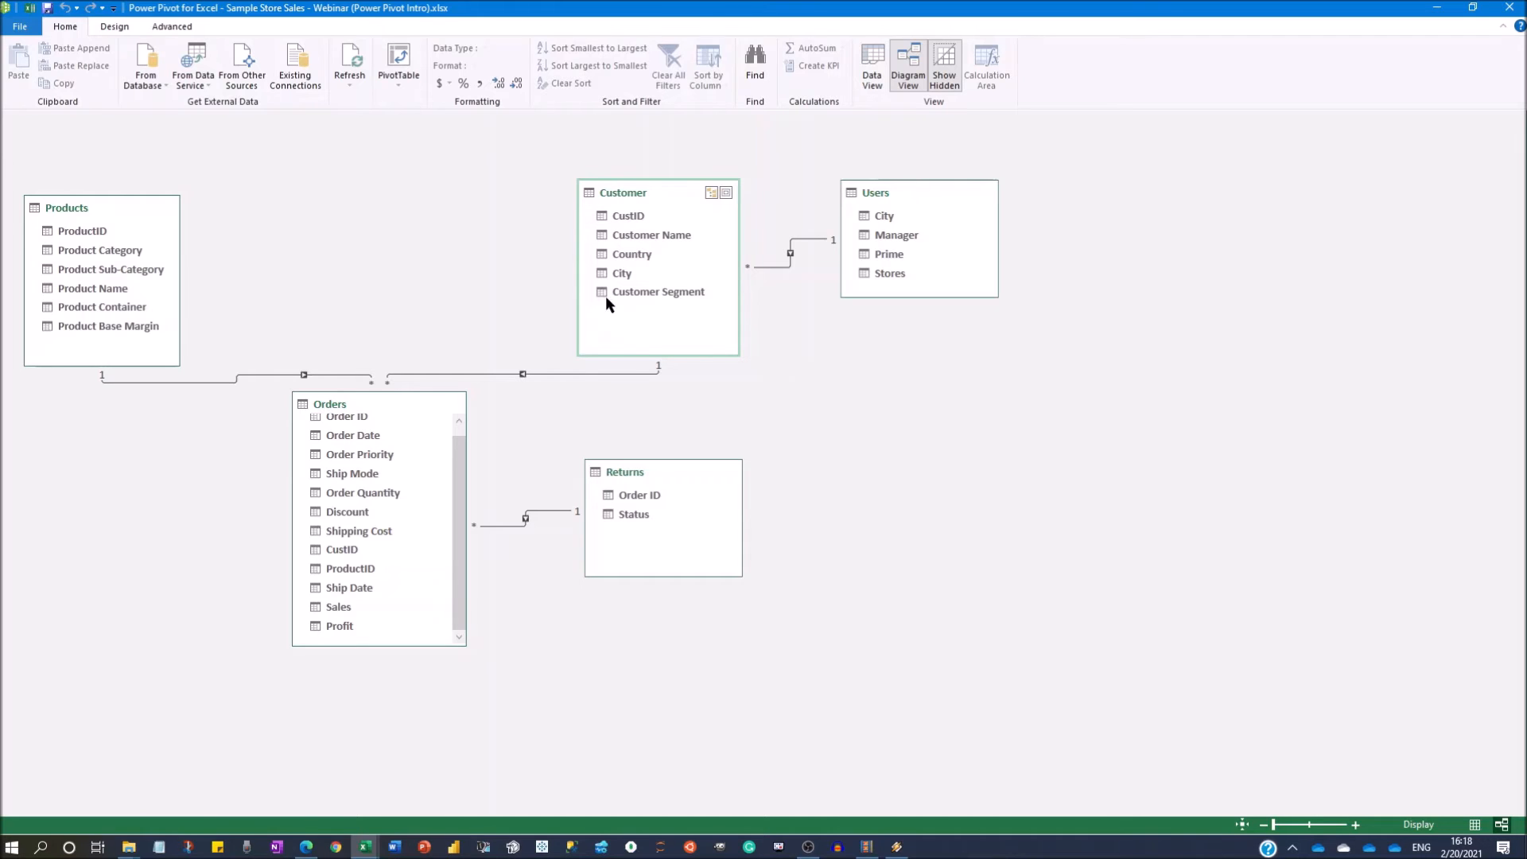
left_click_drag(369, 407, 370, 417)
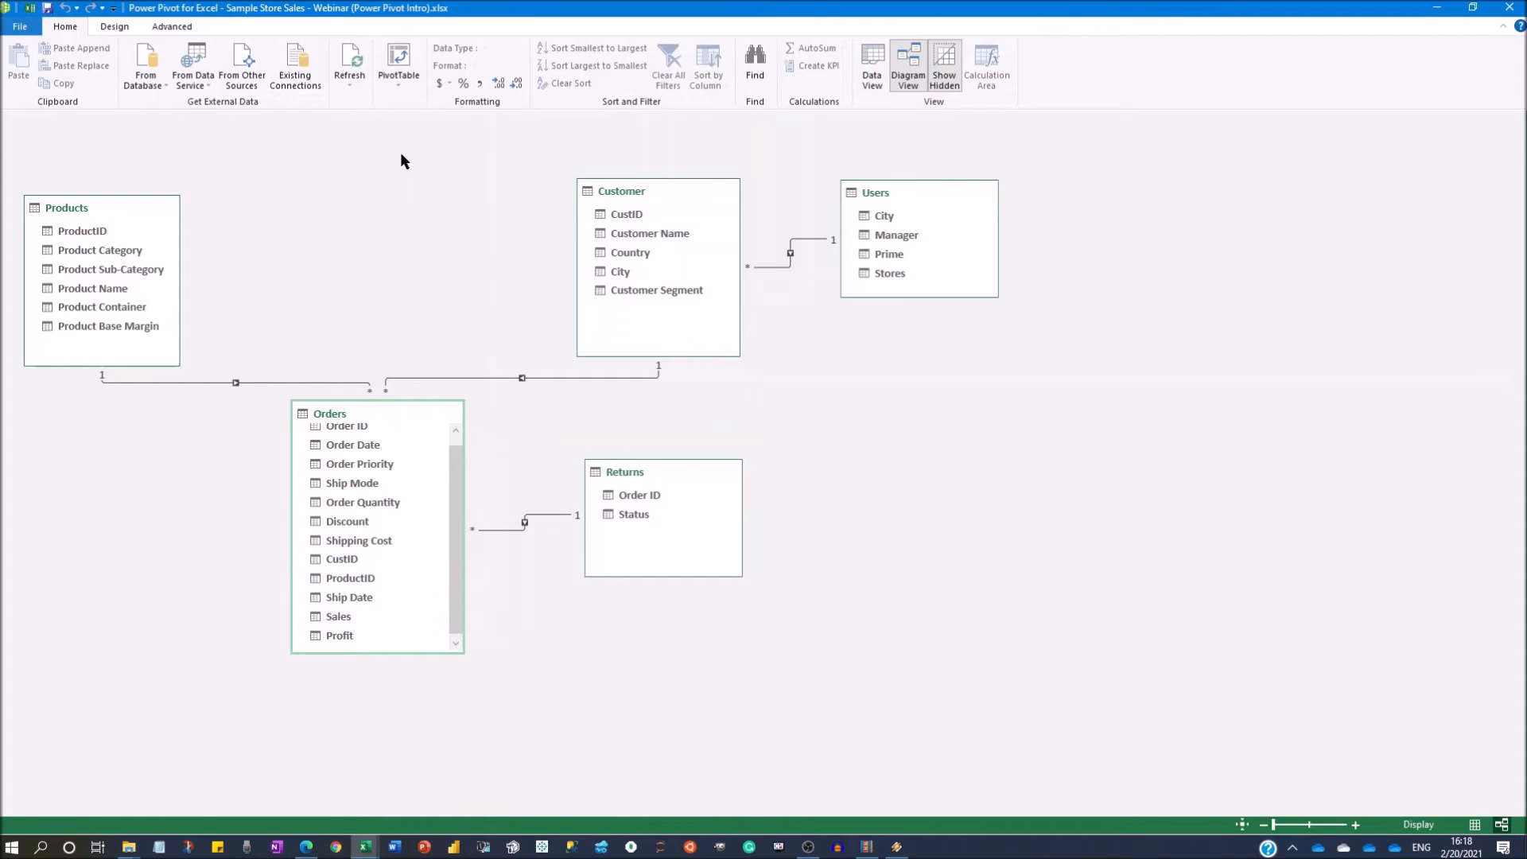
Create a PivotTable from the data model on a new worksheet.
left_click(397, 62)
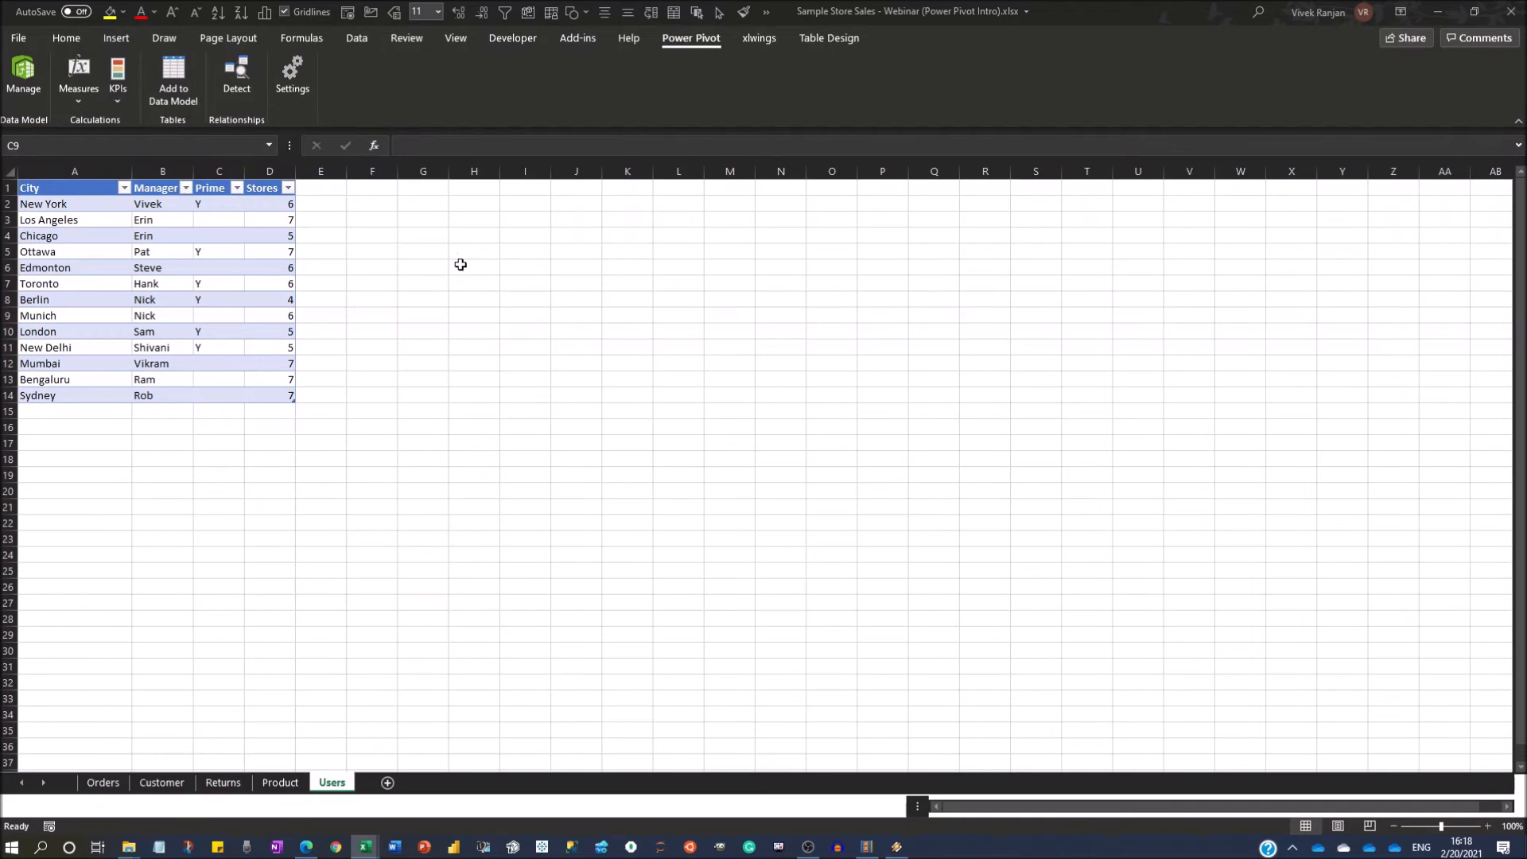
left_click_drag(697, 369, 581, 357)
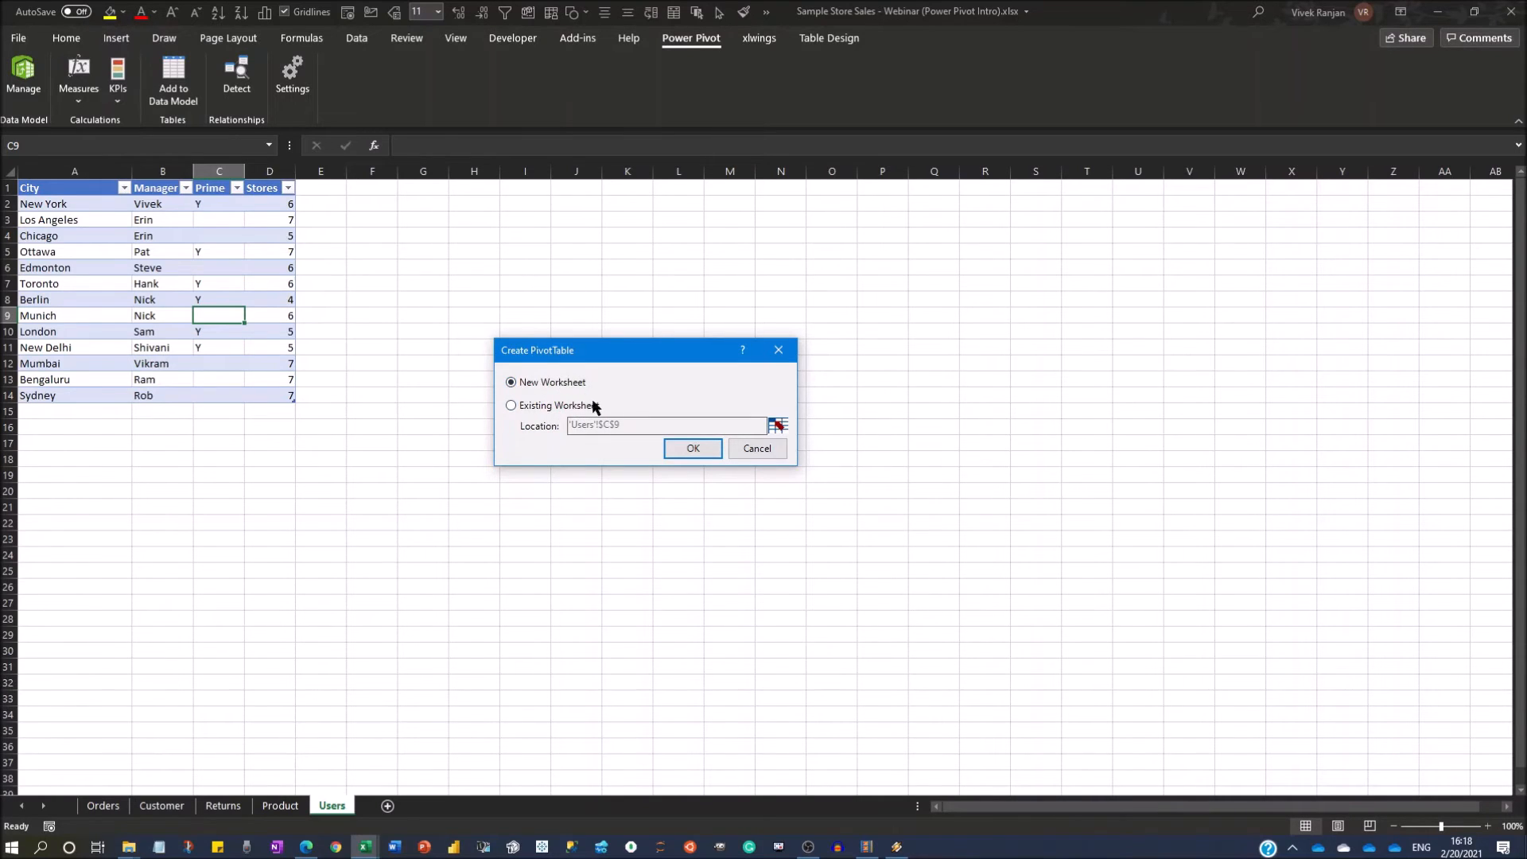
left_click(692, 448)
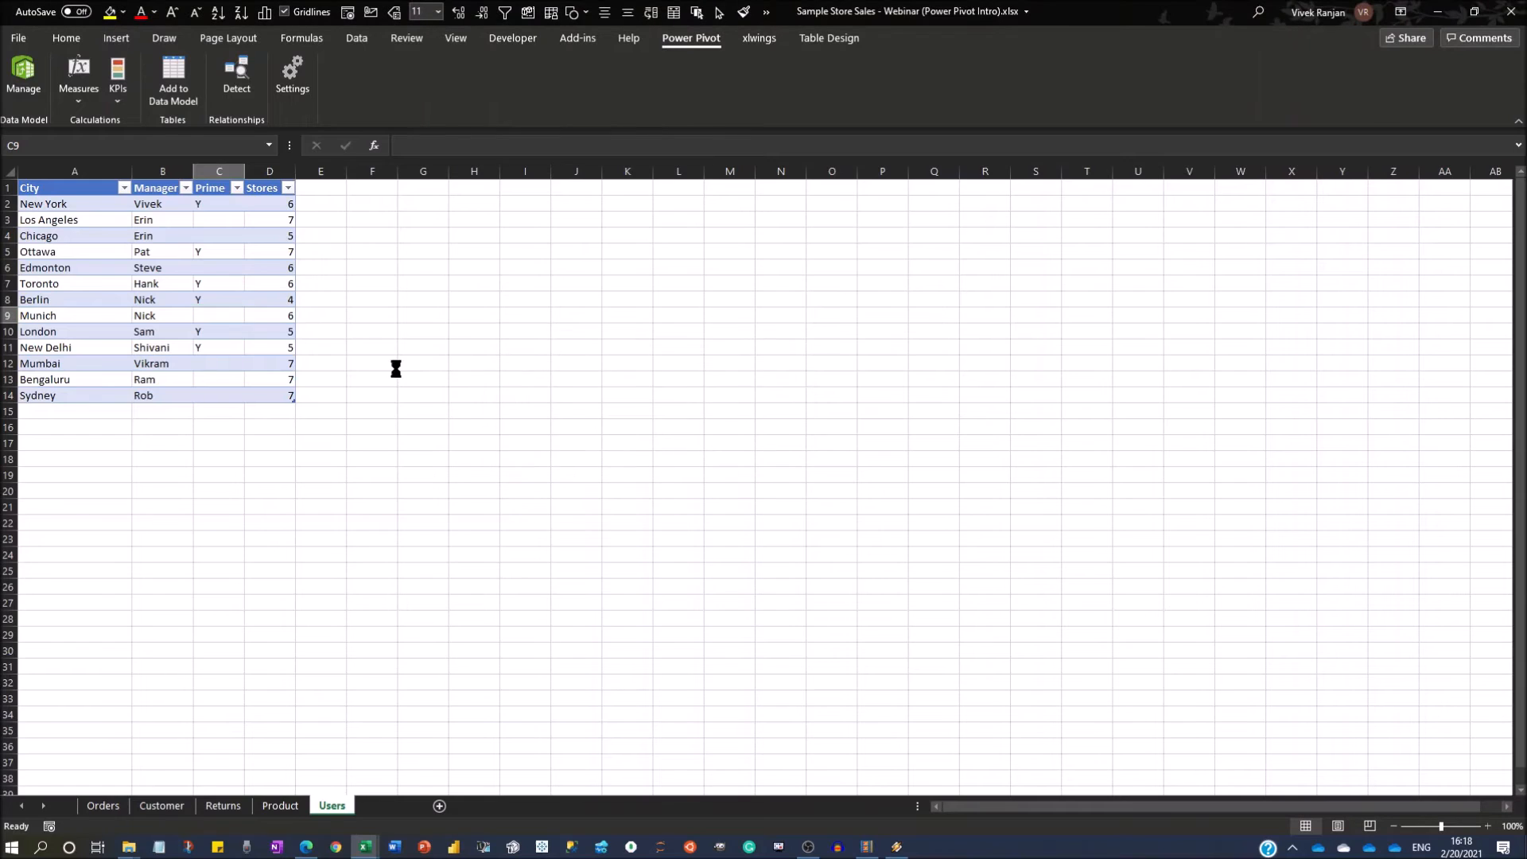
Rename the new PivotTable worksheet as Power Pivot.
left_click_drag(350, 811, 95, 807)
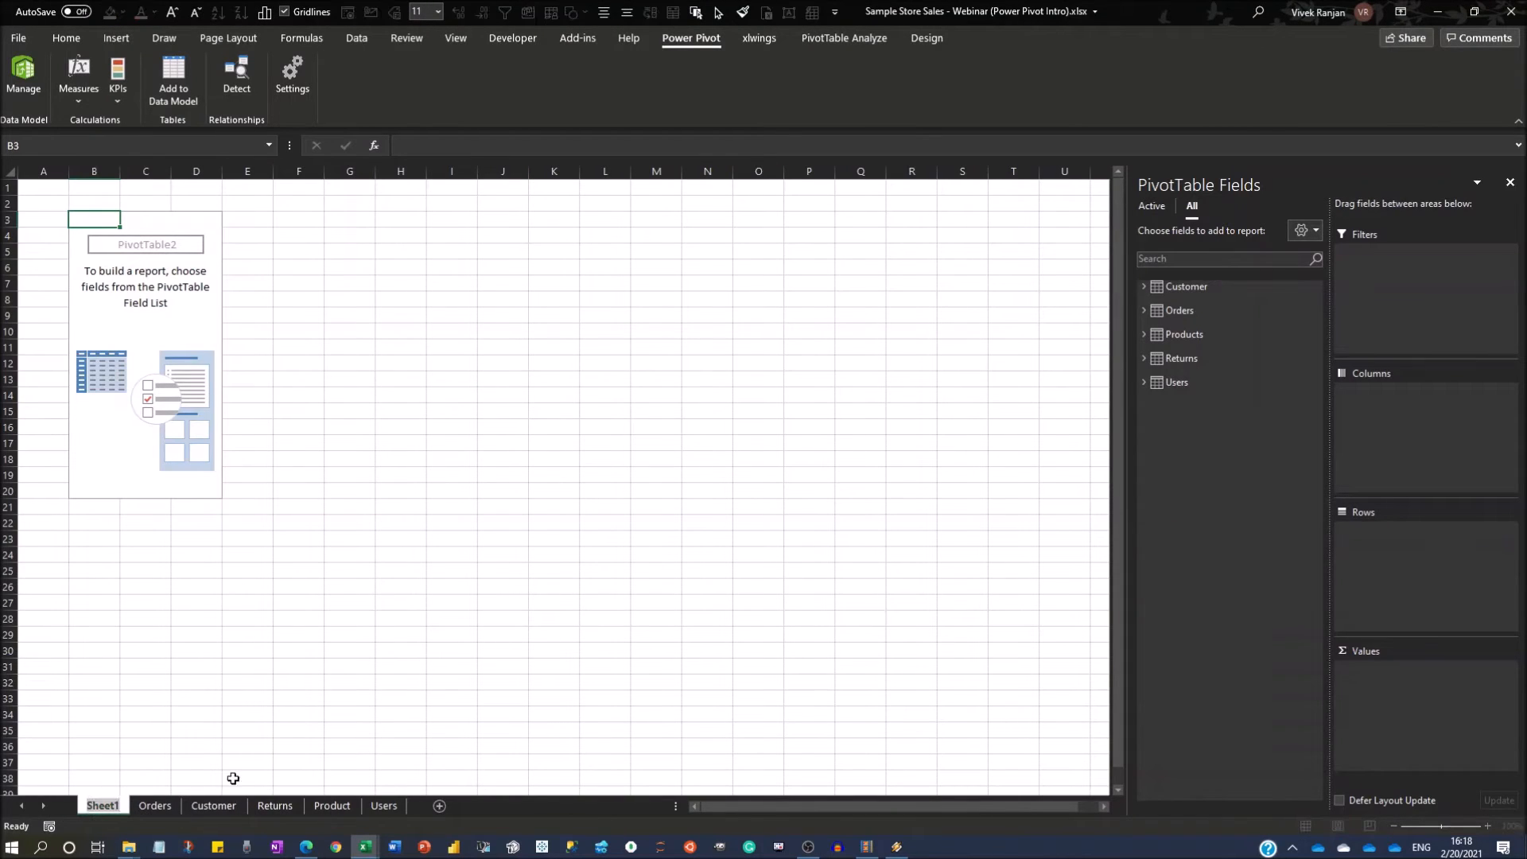
type("Power Pi")
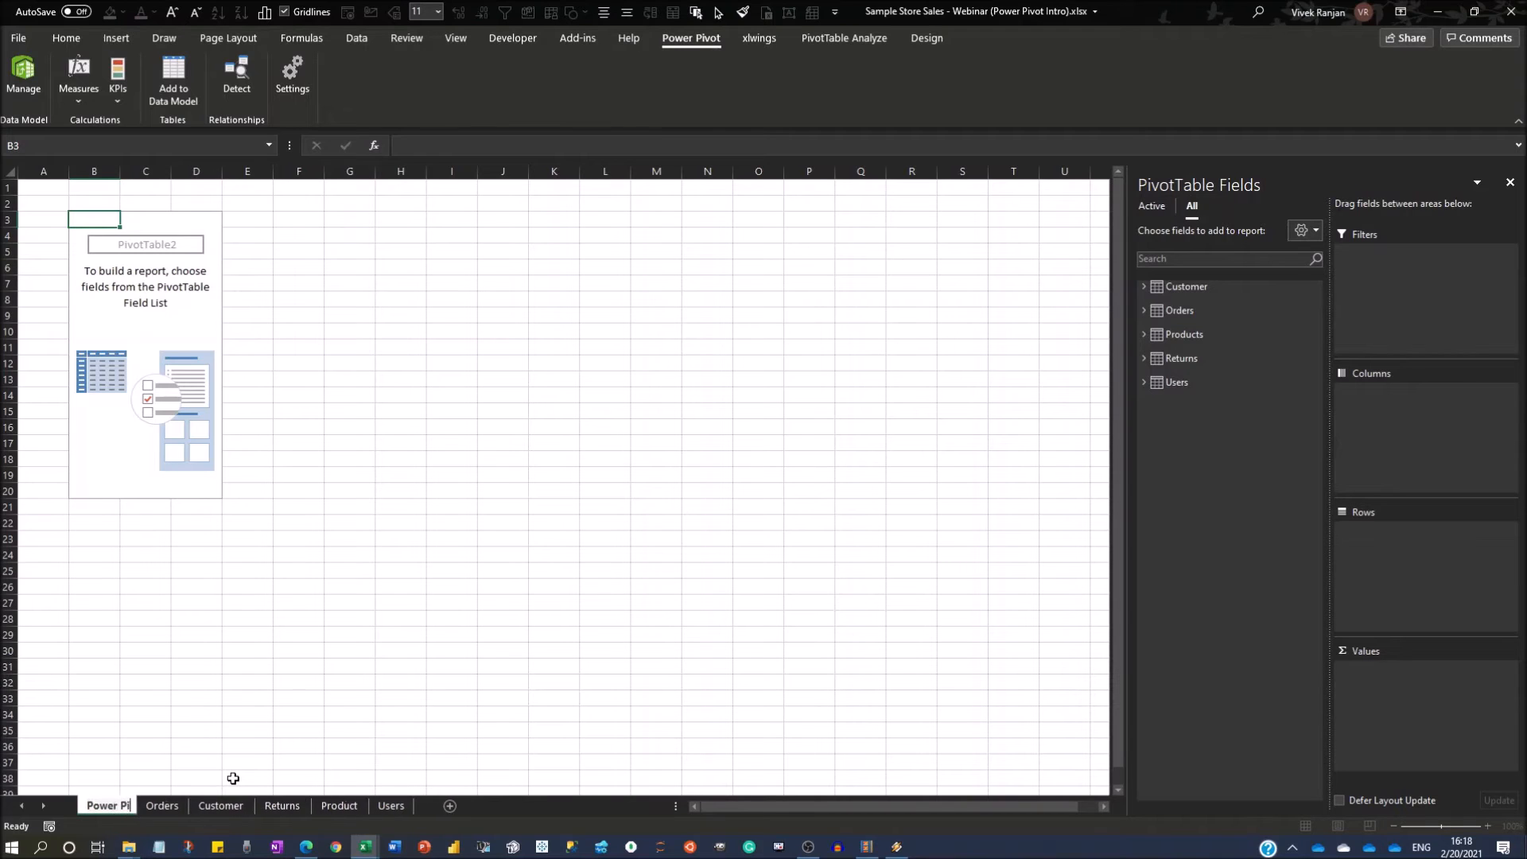
type("vot")
key("Return")
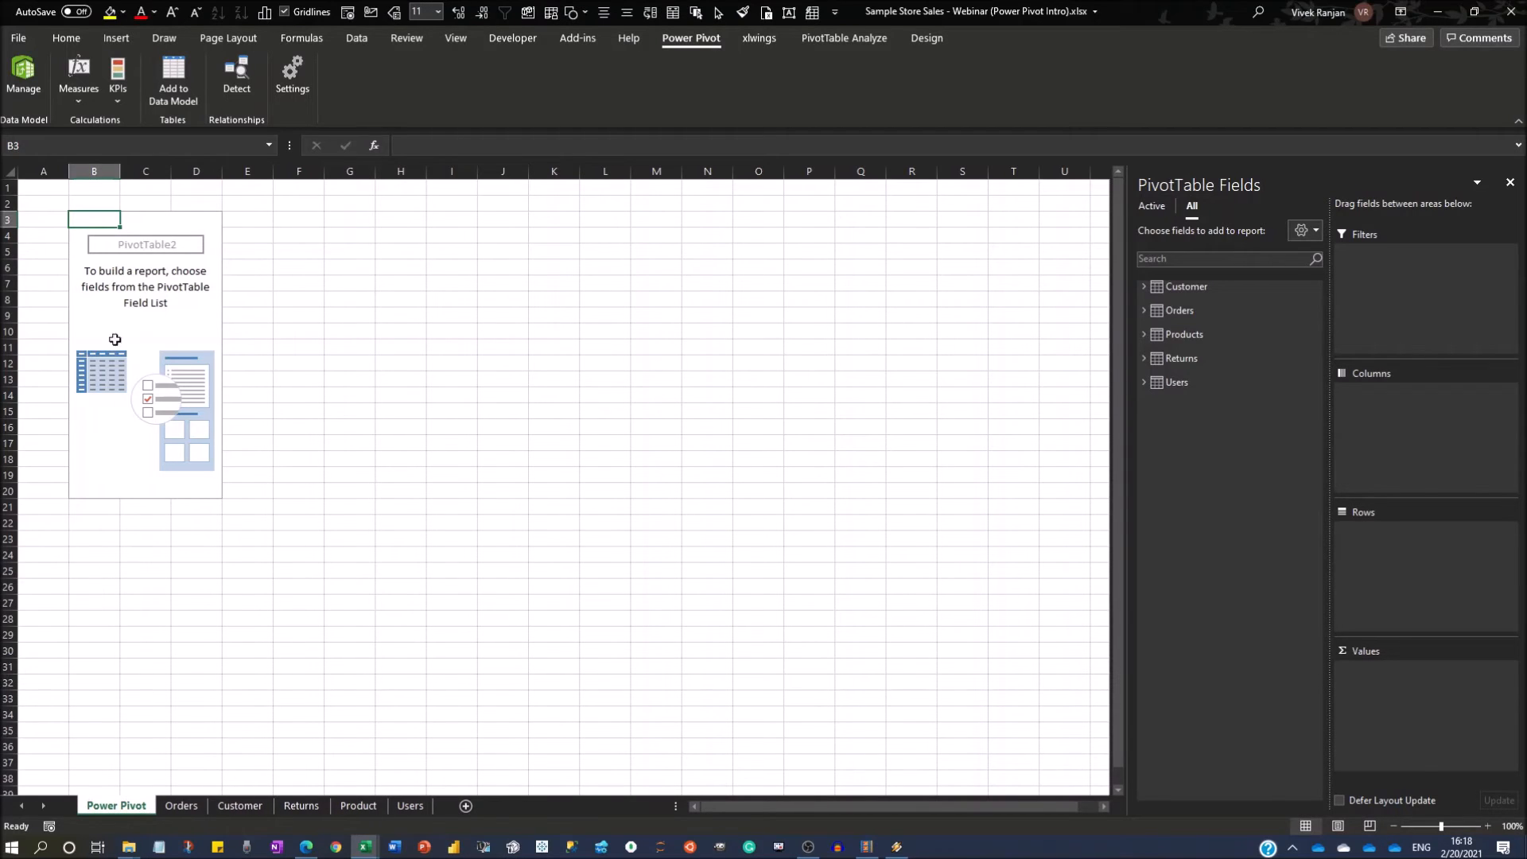
Expand the model tables in the field list and add Sales and Order Quantity from Orders to the PivotTable values.
left_click(127, 267)
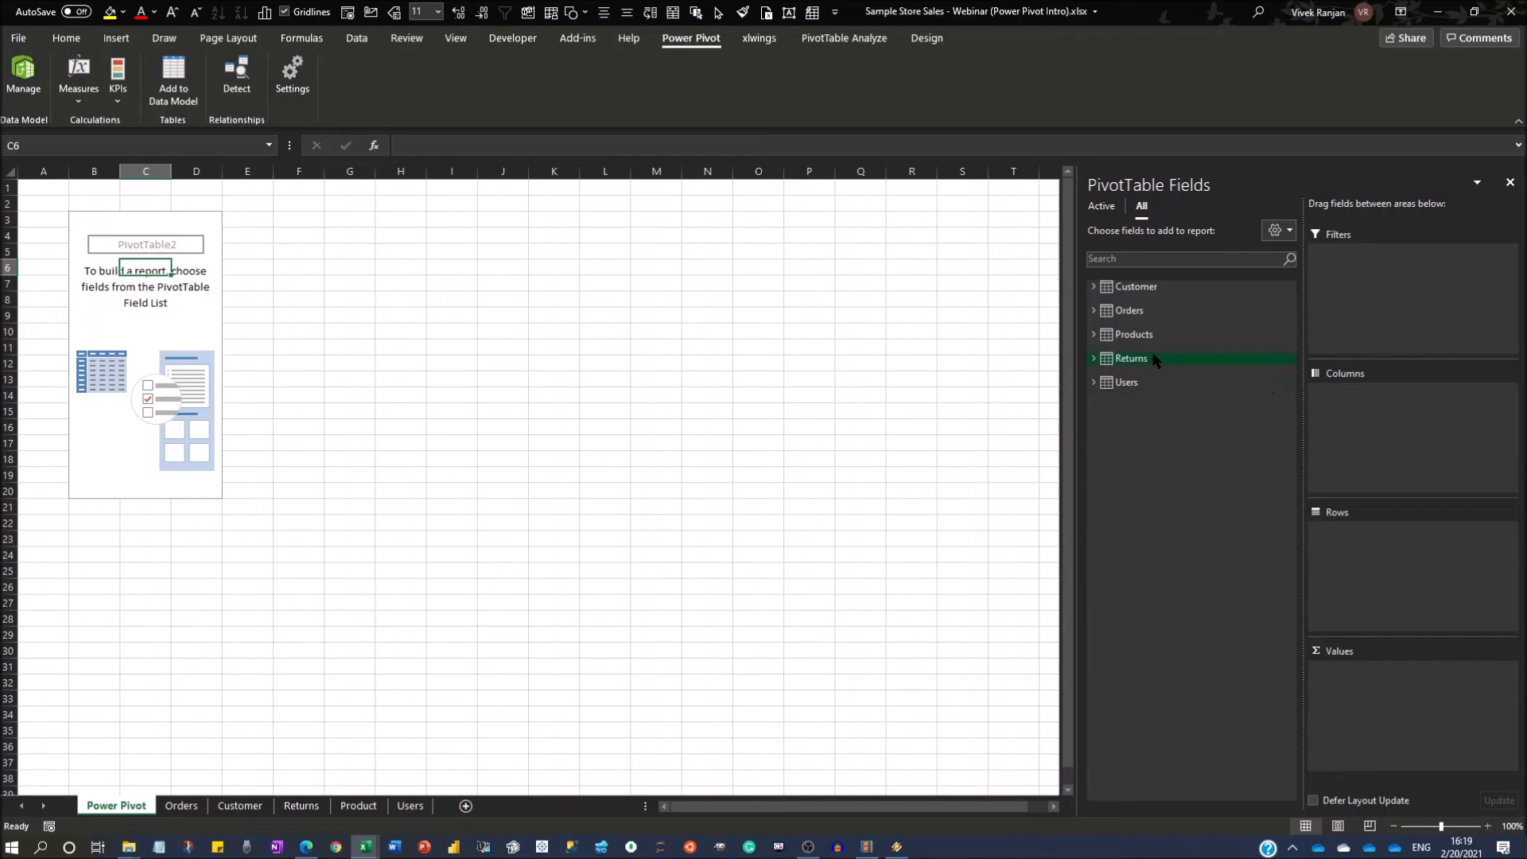
left_click(1093, 382)
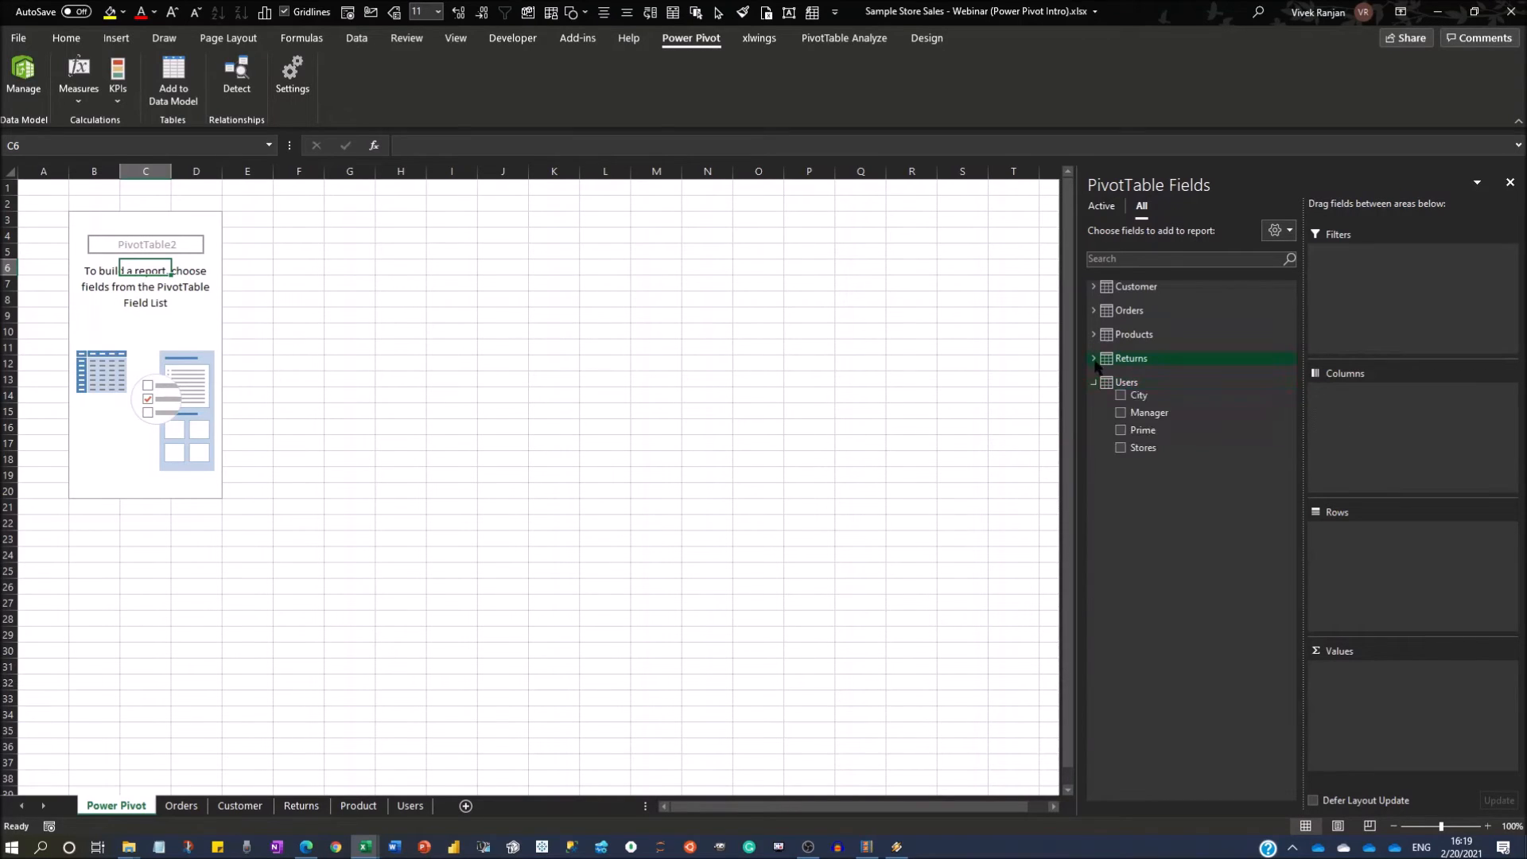
left_click(1093, 359)
left_click(1093, 334)
left_click(1093, 310)
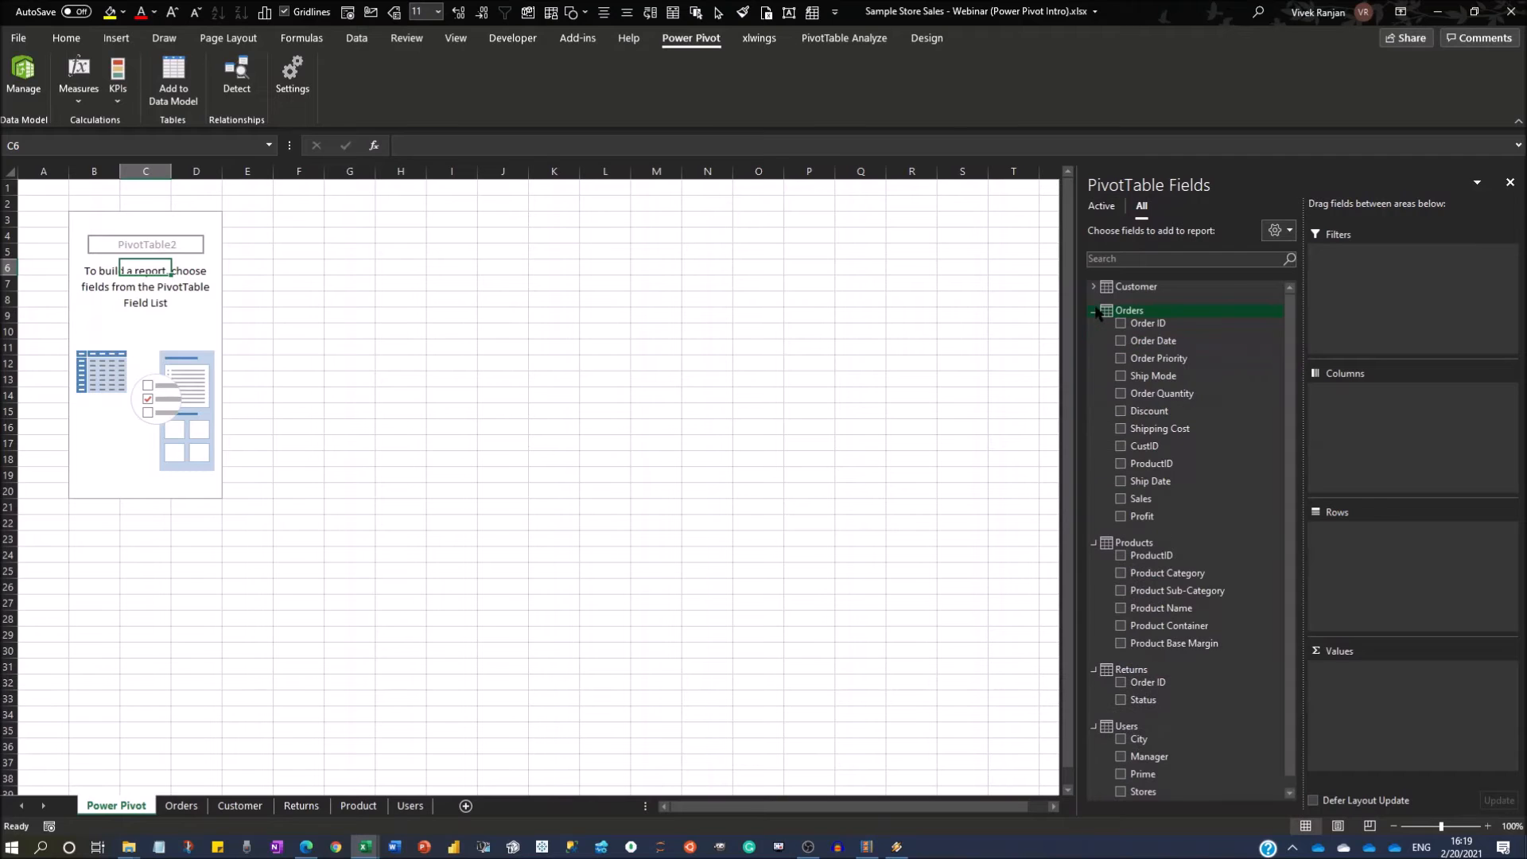
left_click(1093, 287)
left_click(1093, 286)
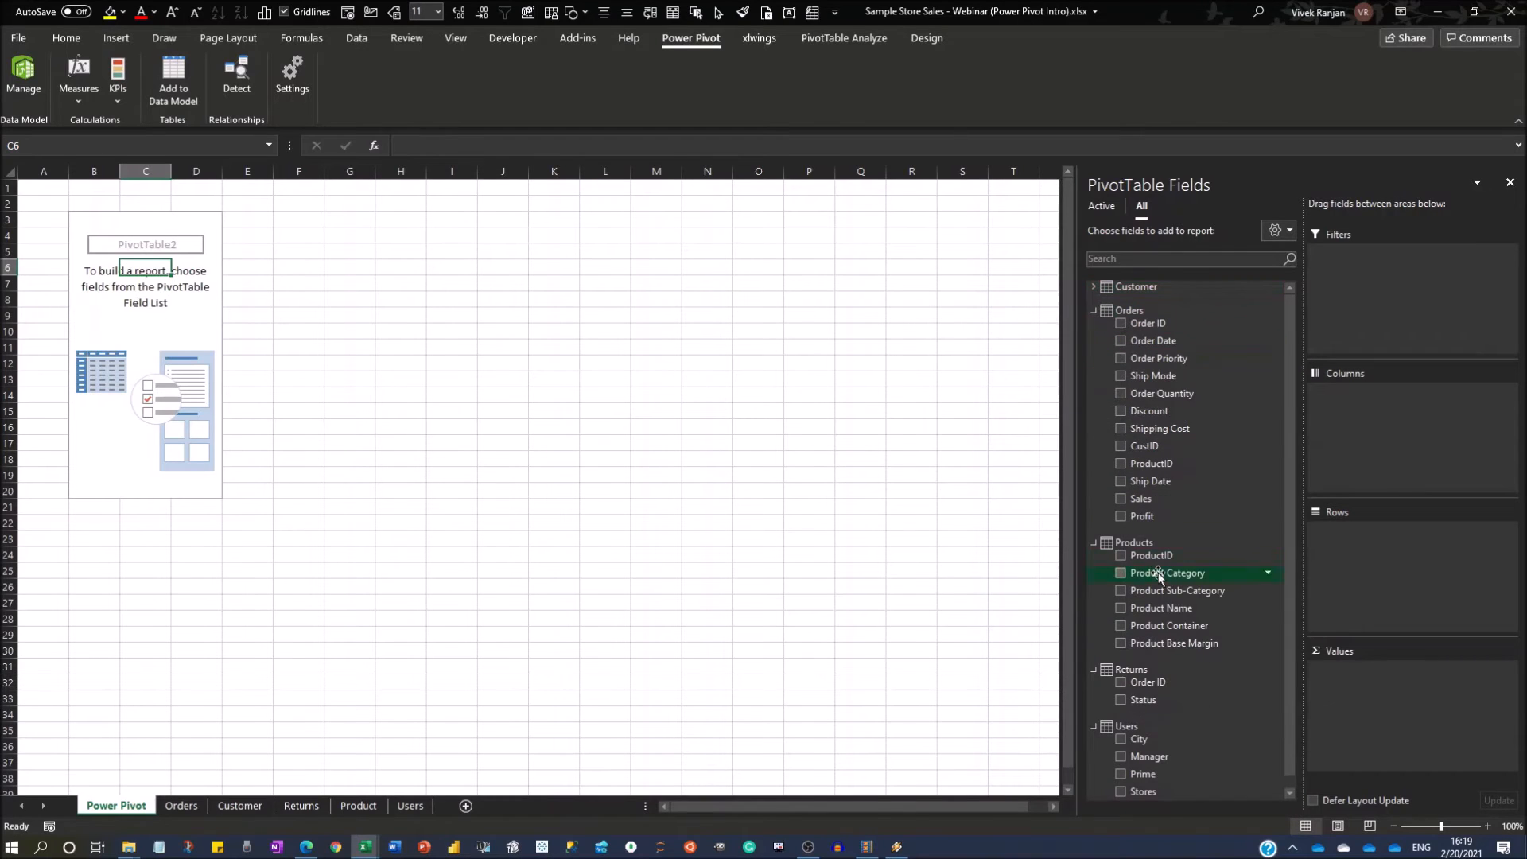
left_click_drag(1143, 501, 1405, 684)
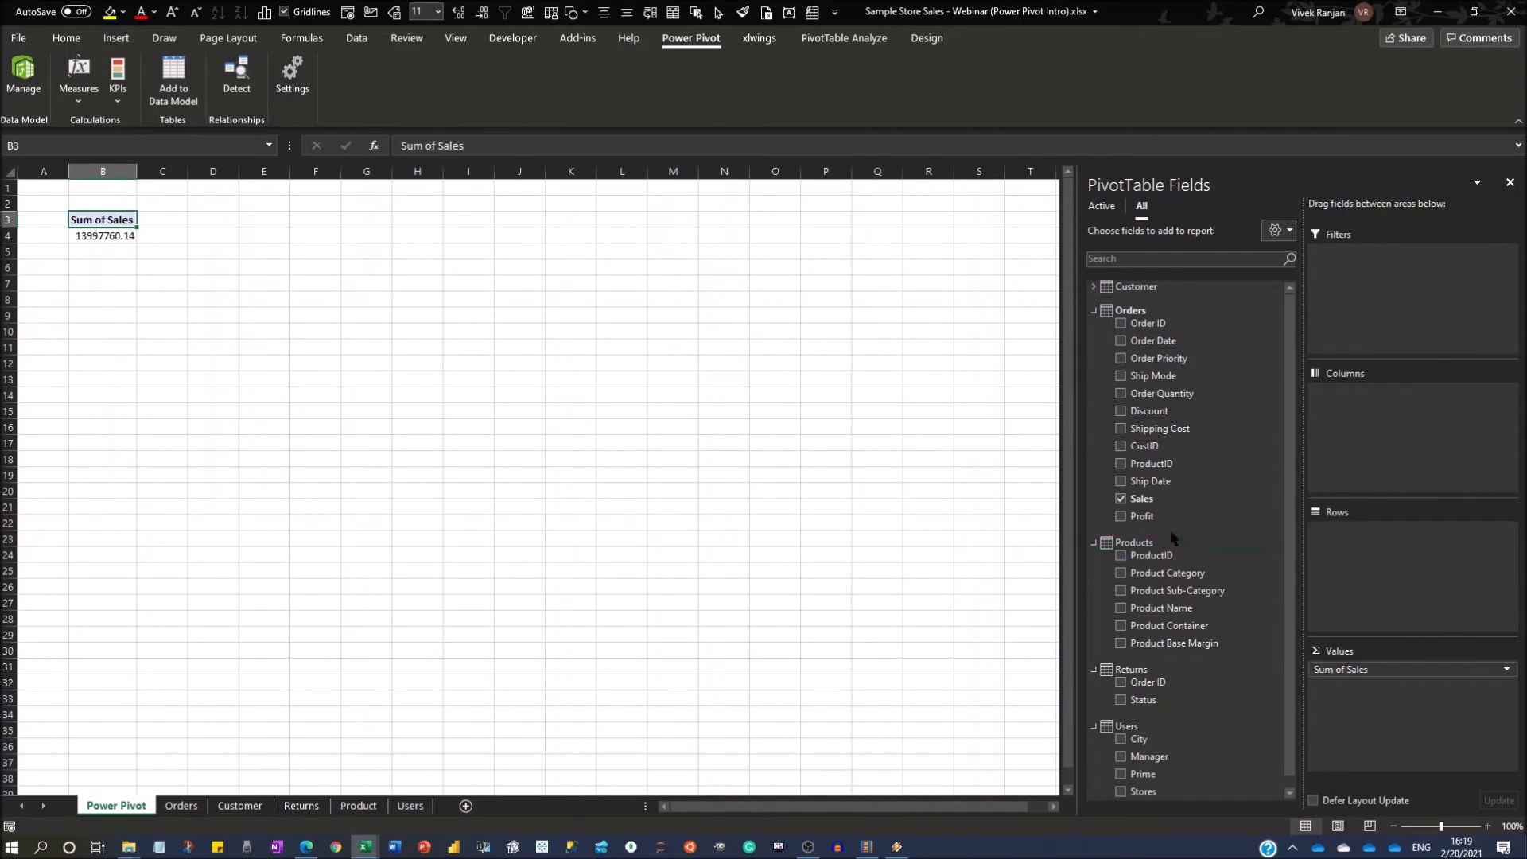
left_click_drag(1163, 393, 1393, 681)
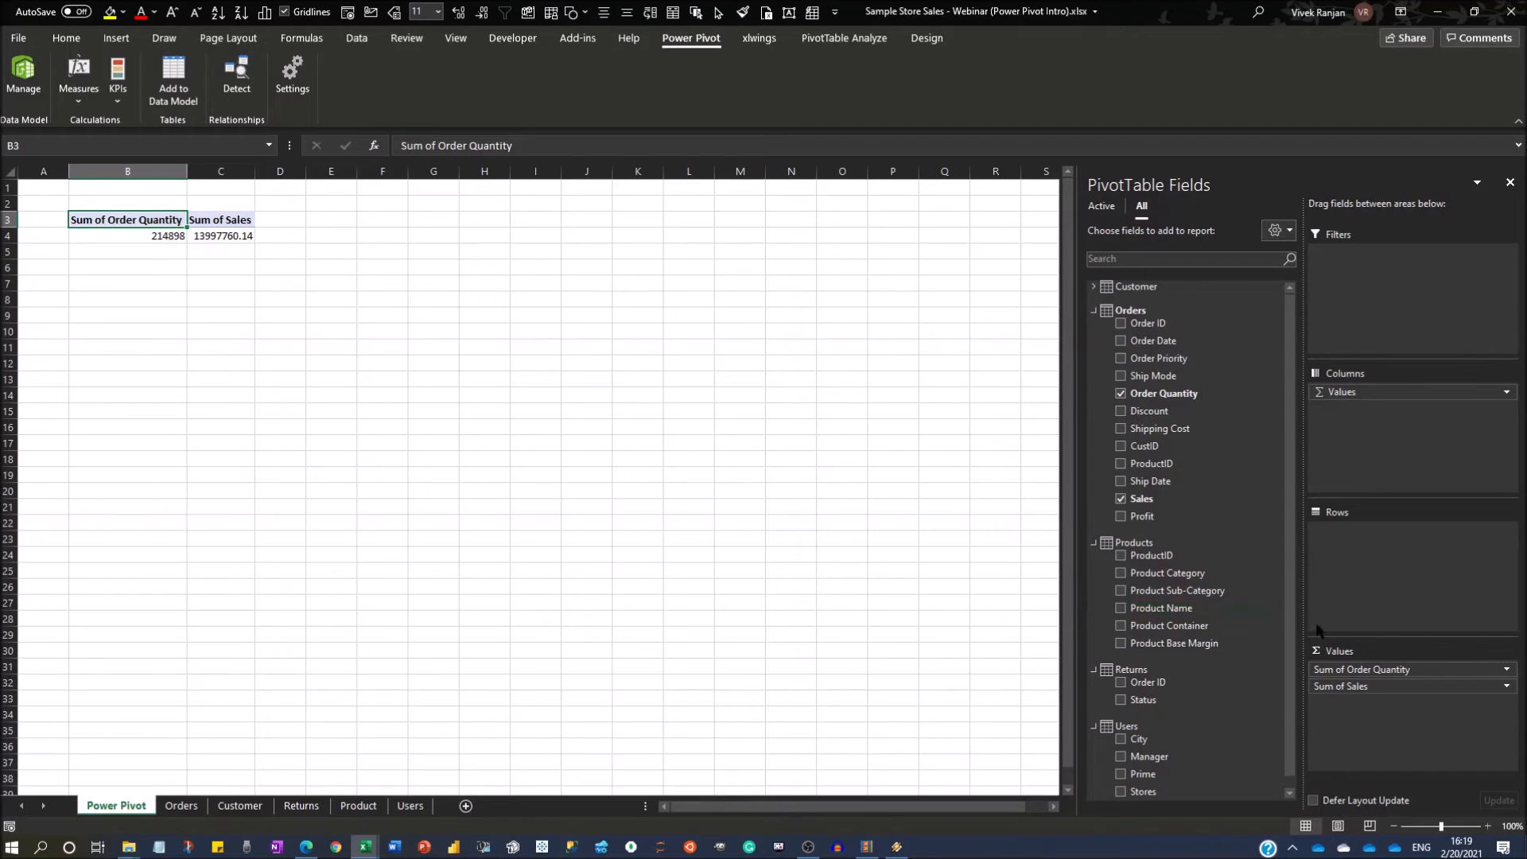
left_click(1507, 669)
left_click(1423, 658)
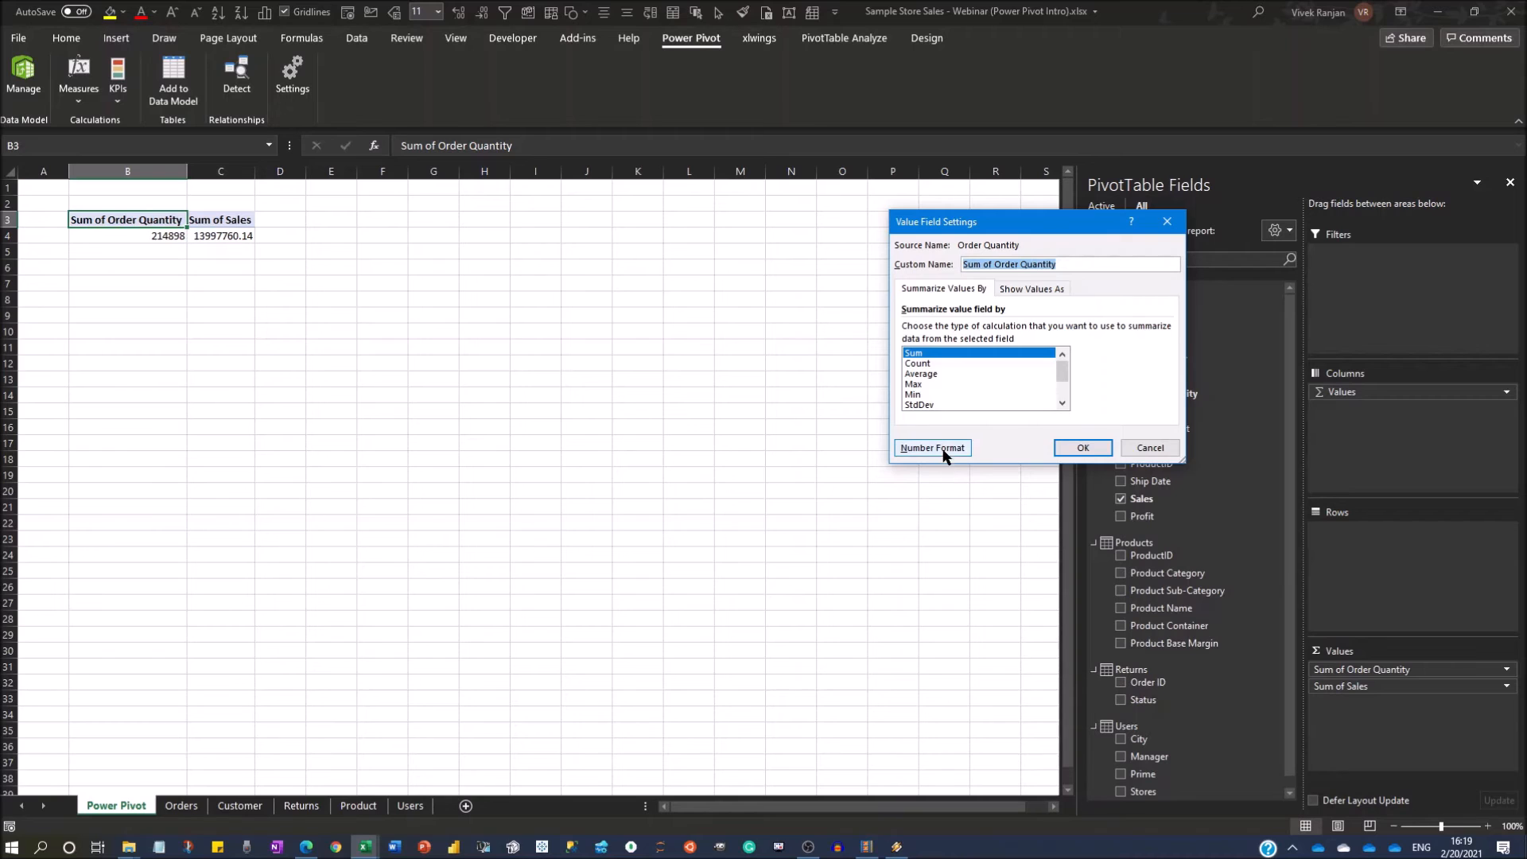
key("Escape")
mouse_move(170, 239)
left_mouse_down()
mouse_move(194, 236)
mouse_move(180, 238)
left_mouse_up()
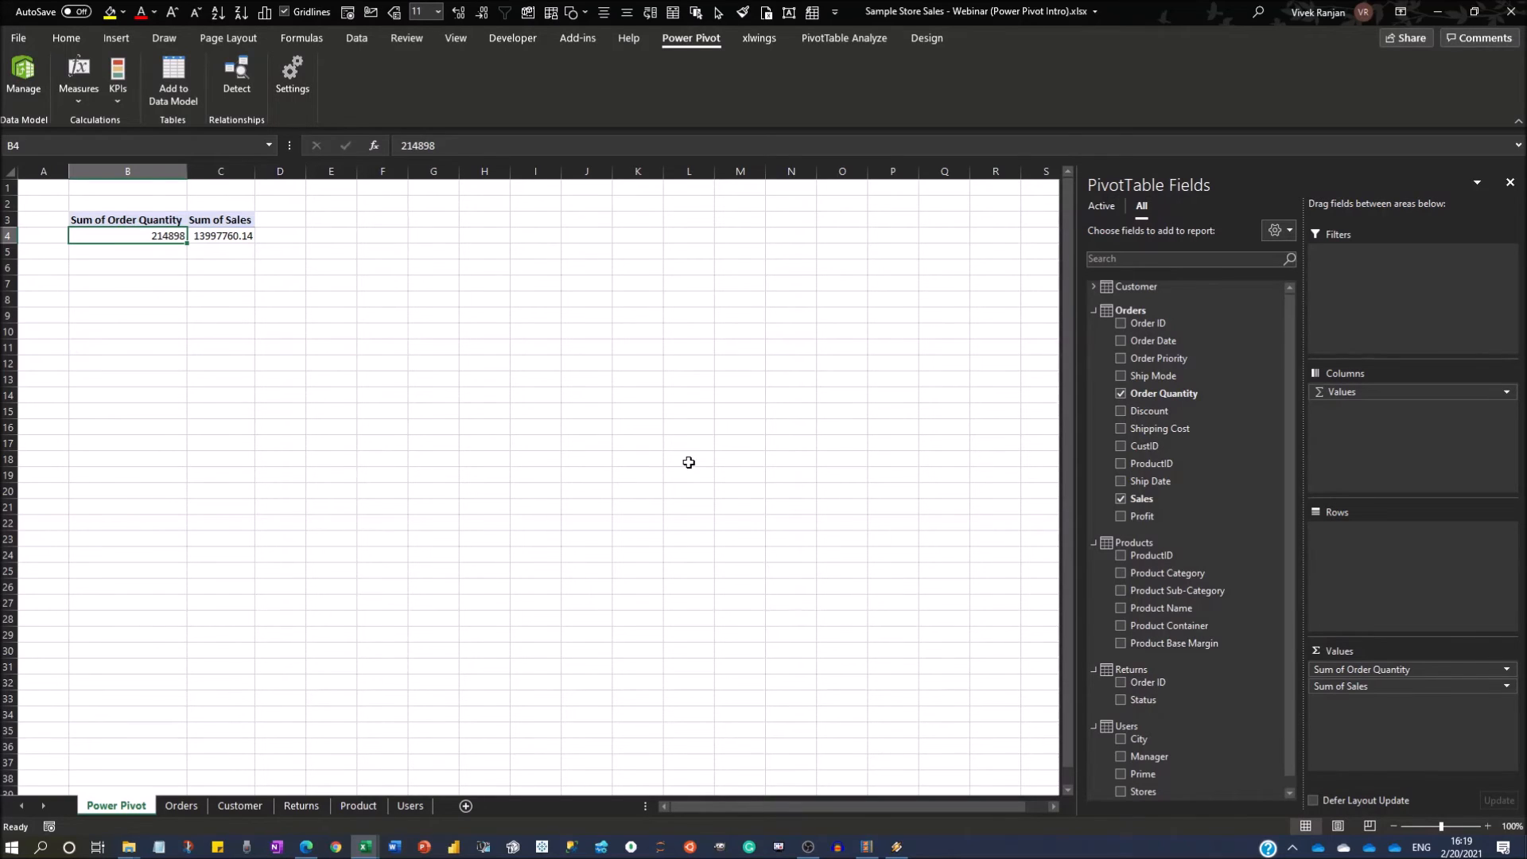
Switch to the Power Pivot window's Data View and sort the Orders table by Sales from largest to smallest.
key("alt+Tab")
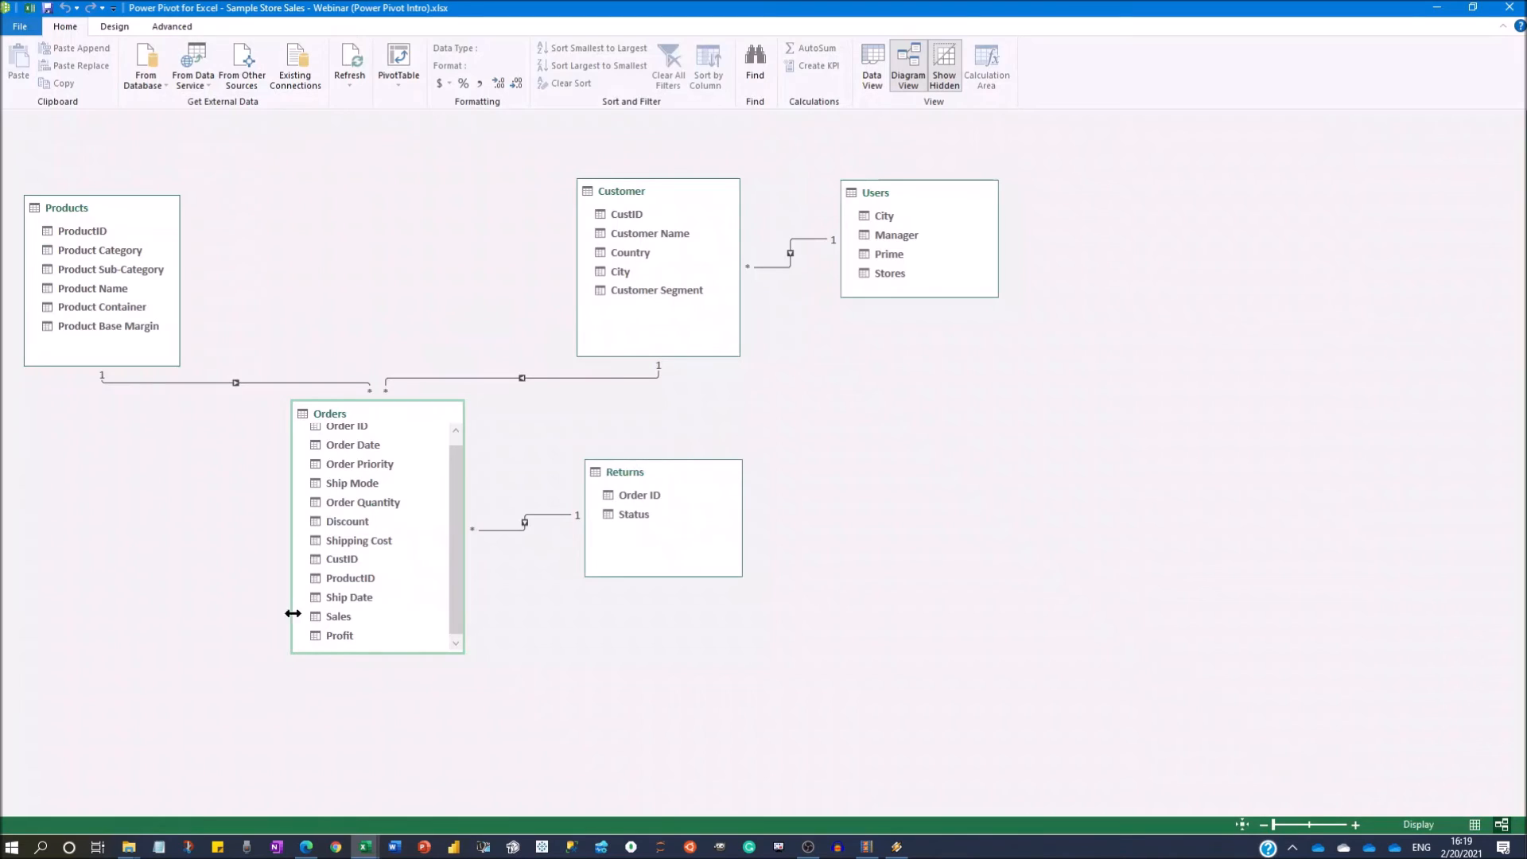
left_click(871, 64)
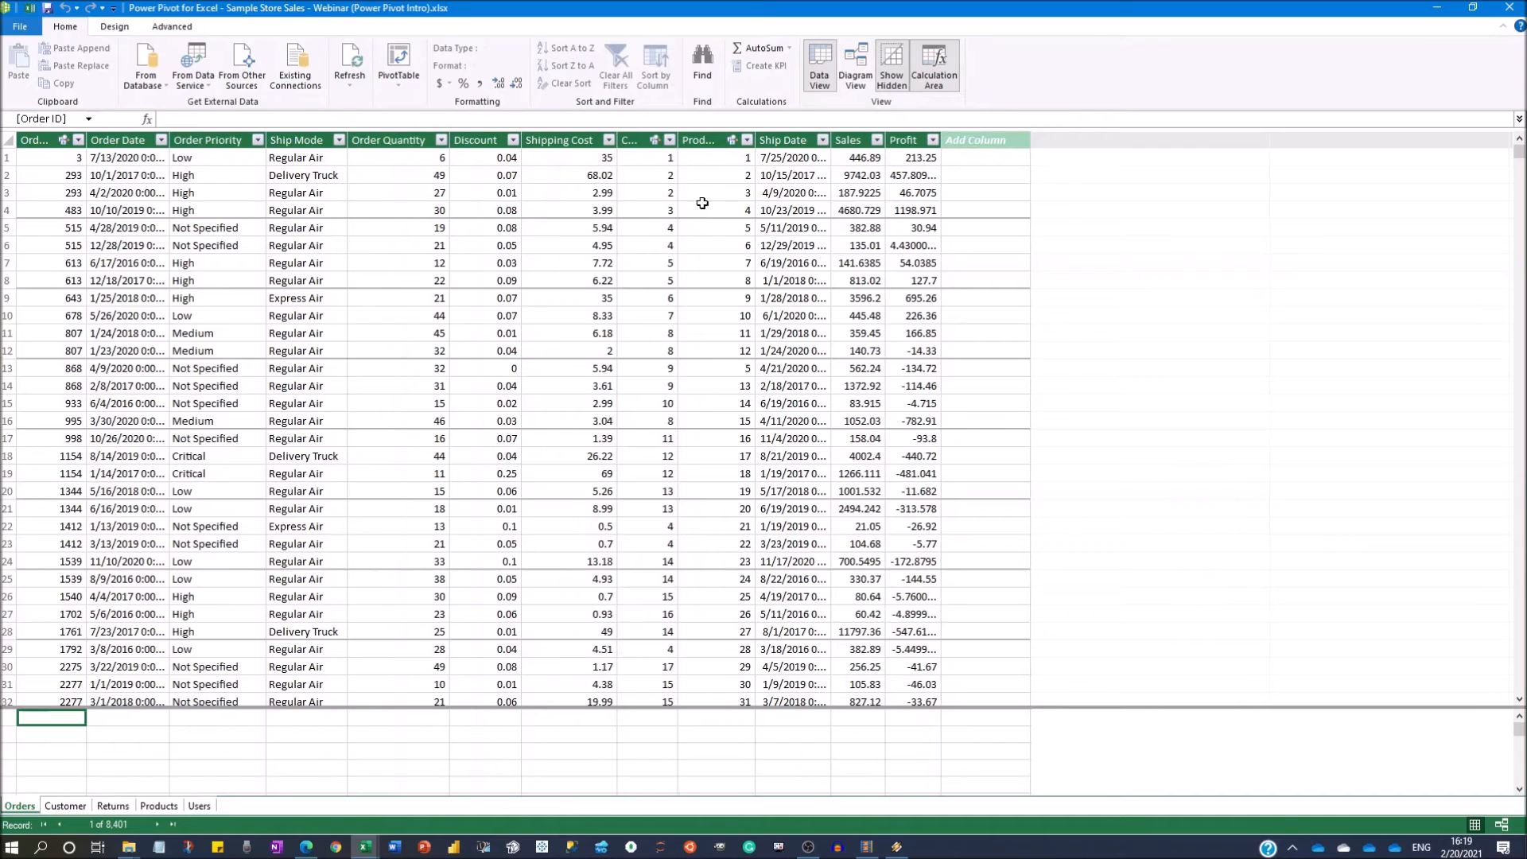
left_click(849, 140)
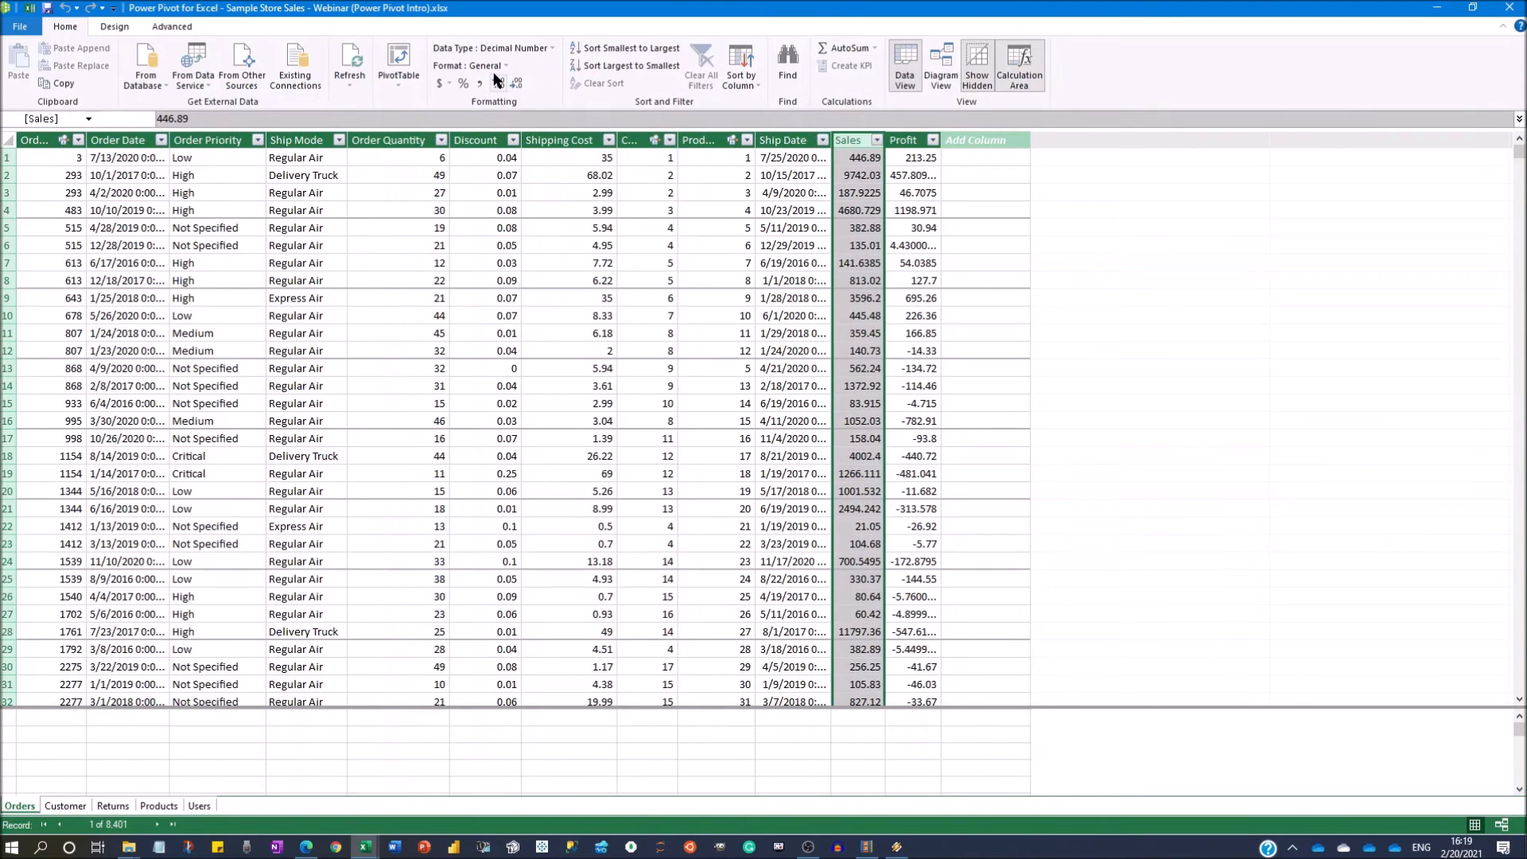
left_click(500, 67)
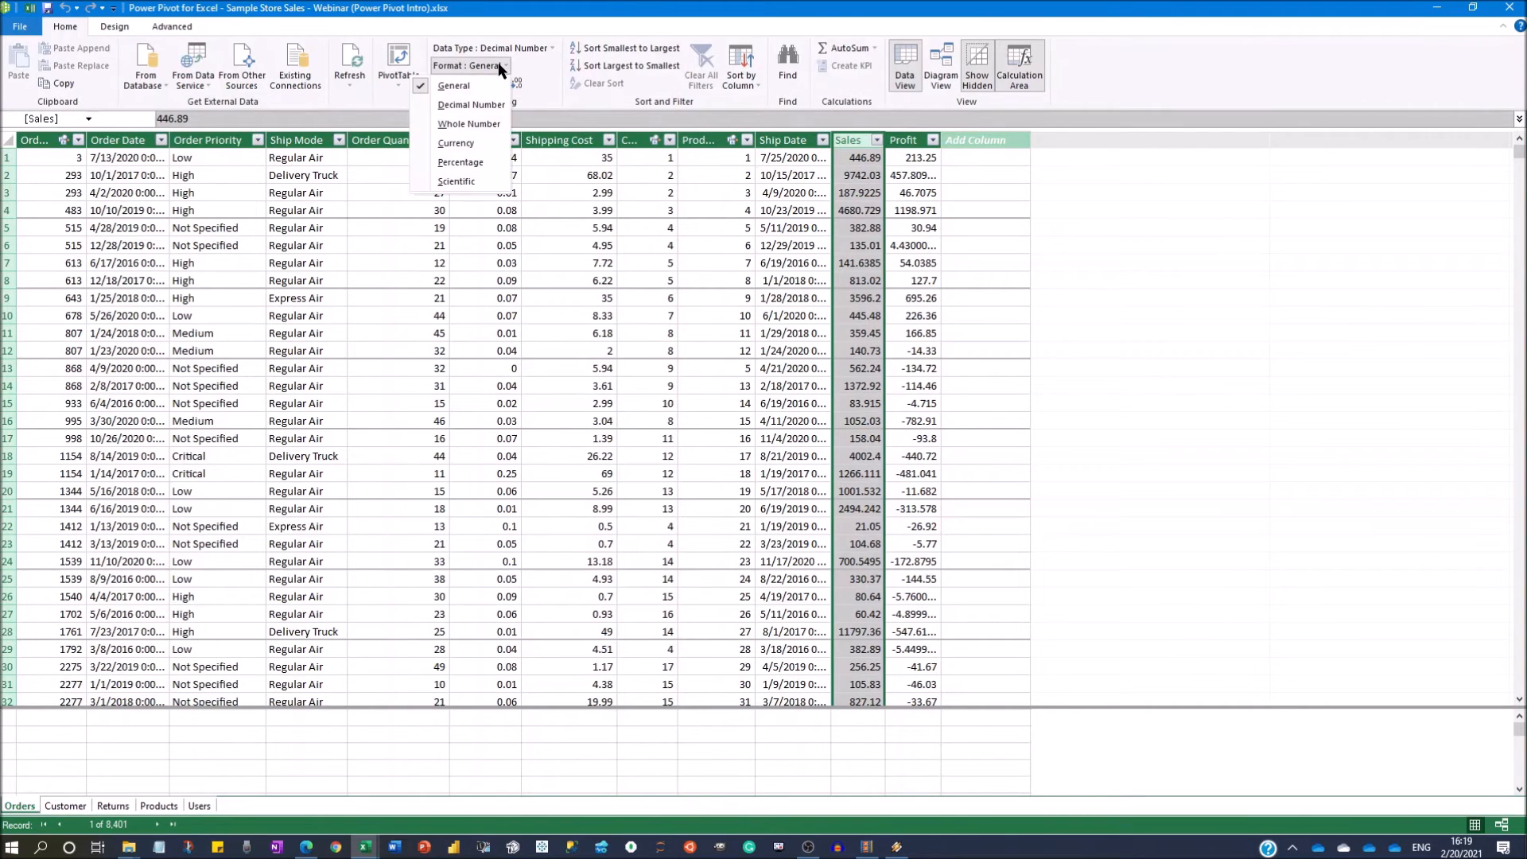
left_click(579, 68)
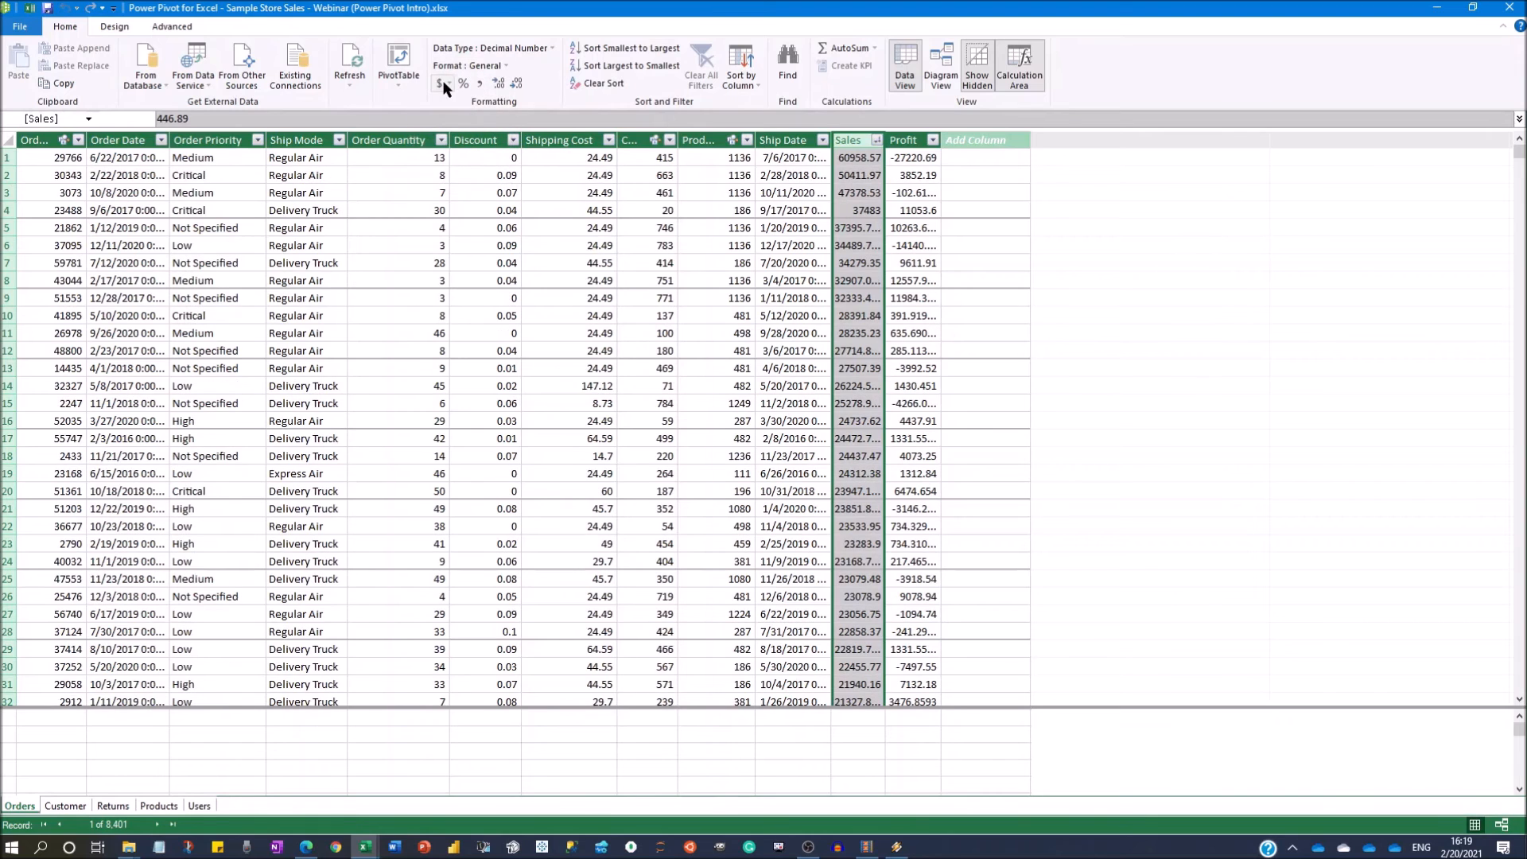
Format the Sales column as Currency with one decimal place and widen it slightly to show the full amounts.
left_click(443, 86)
left_click(440, 87)
left_click(450, 87)
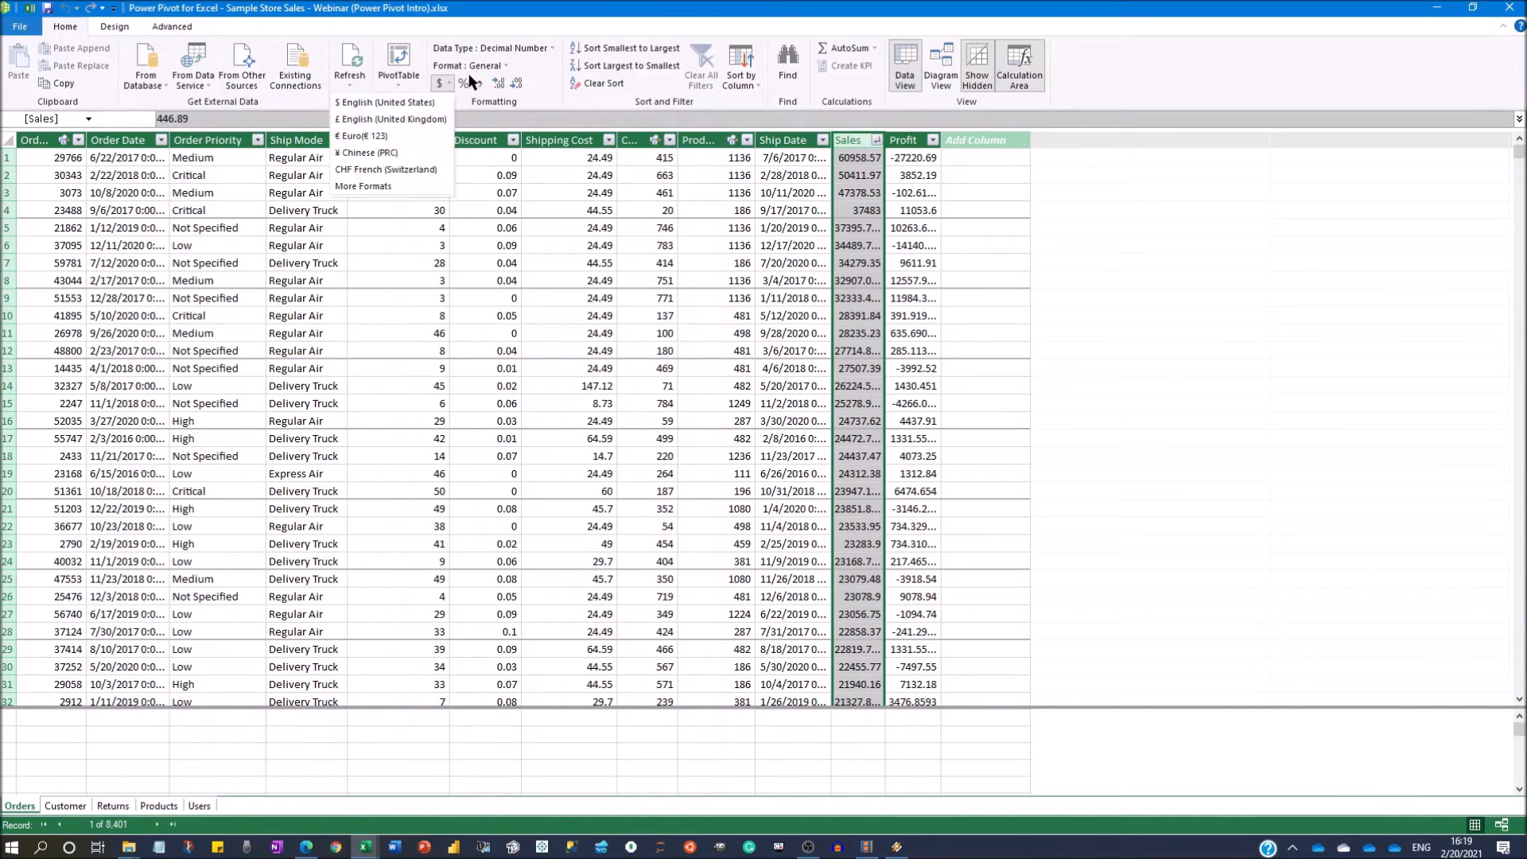
left_click(491, 67)
left_click(483, 143)
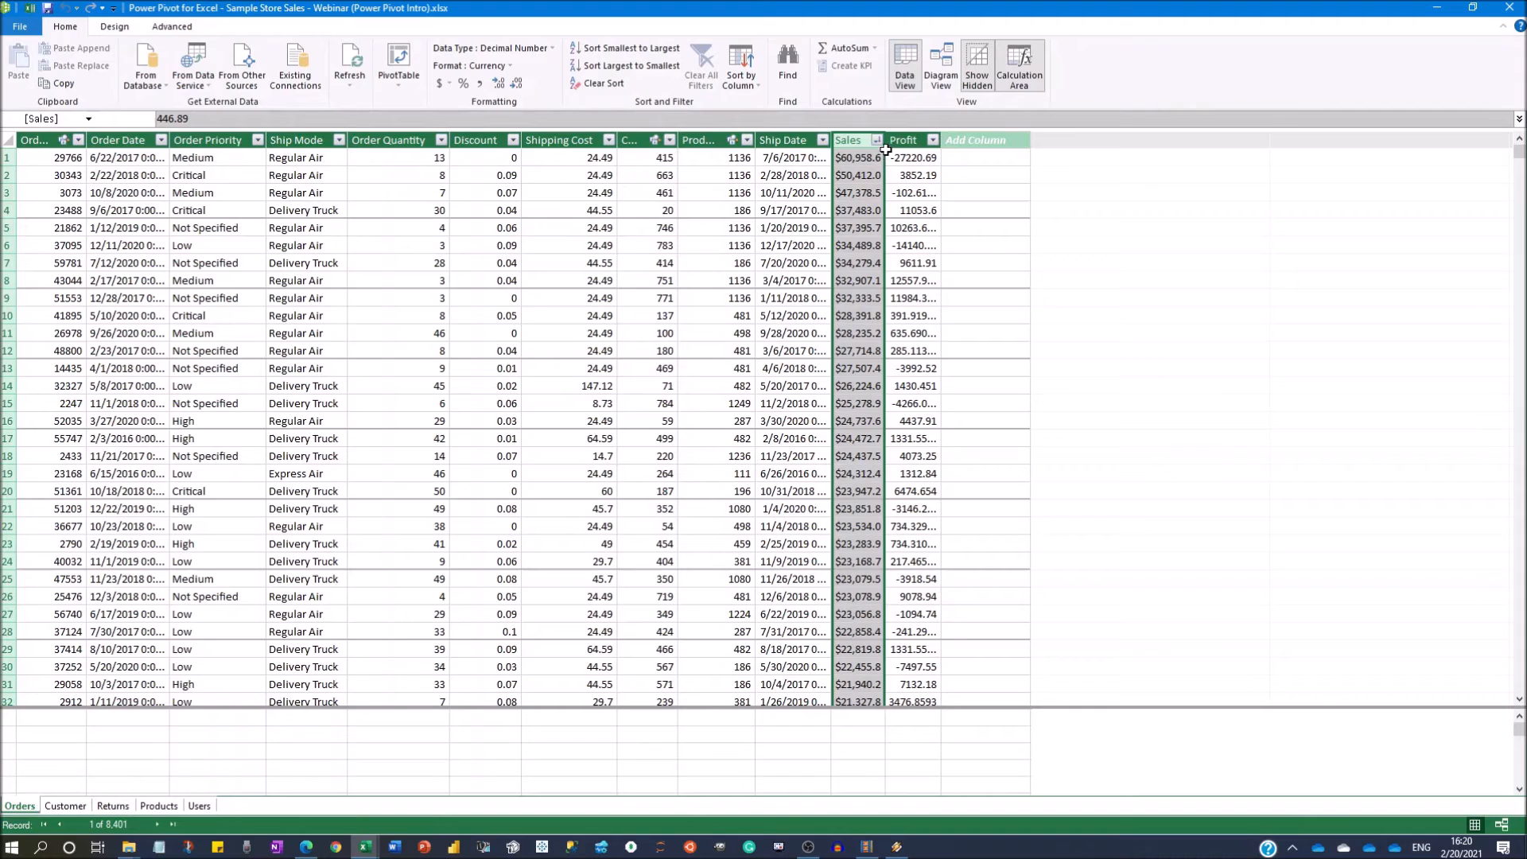
left_click_drag(883, 140, 897, 143)
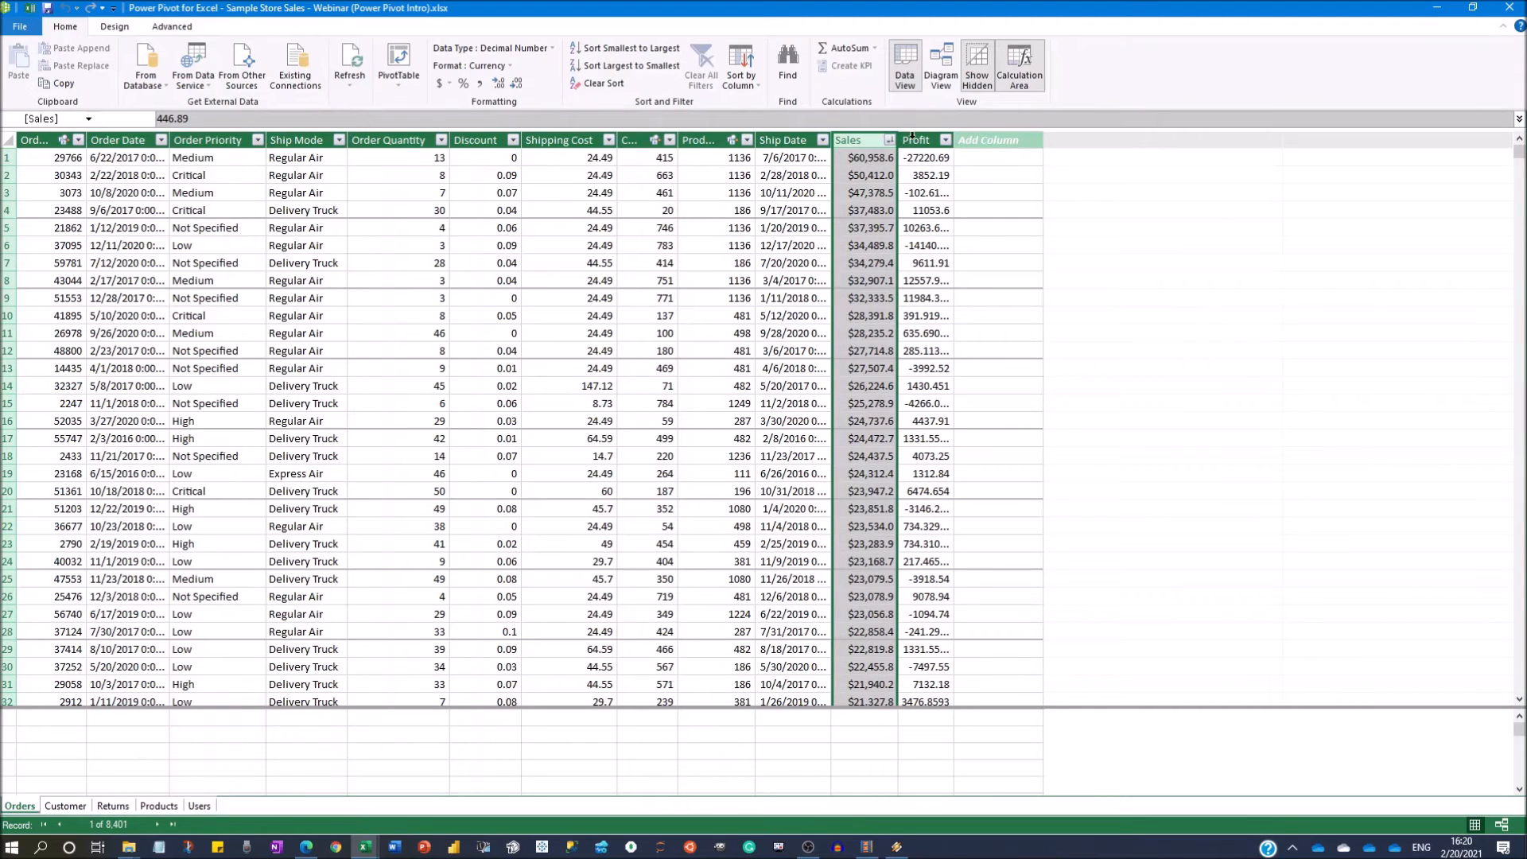
Format Order Quantity with a thousands separator and no decimals, and Profit as Currency with one decimal place.
left_click(403, 132)
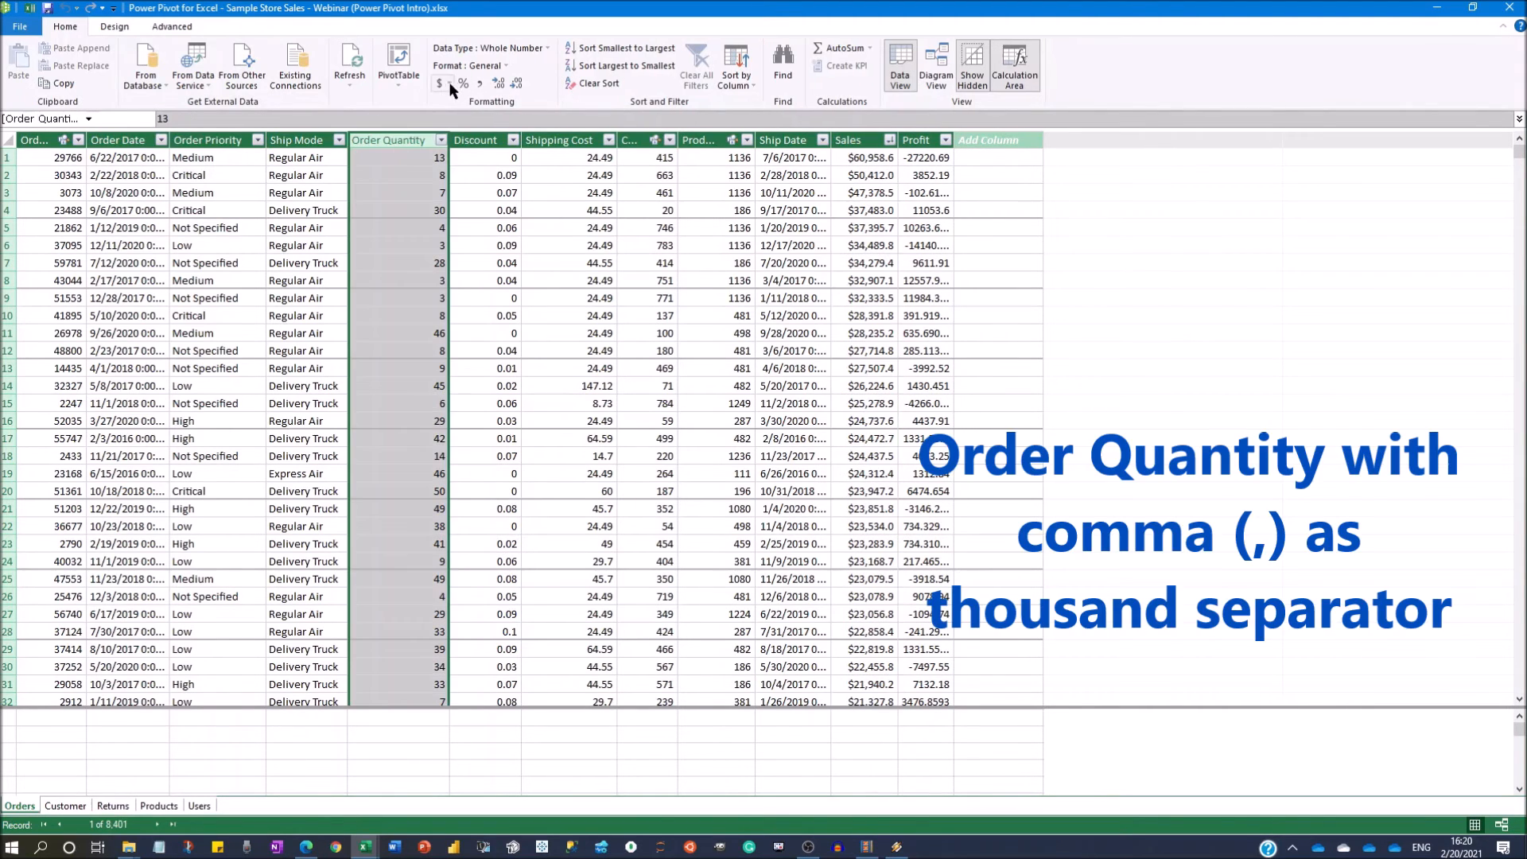
left_click(479, 83)
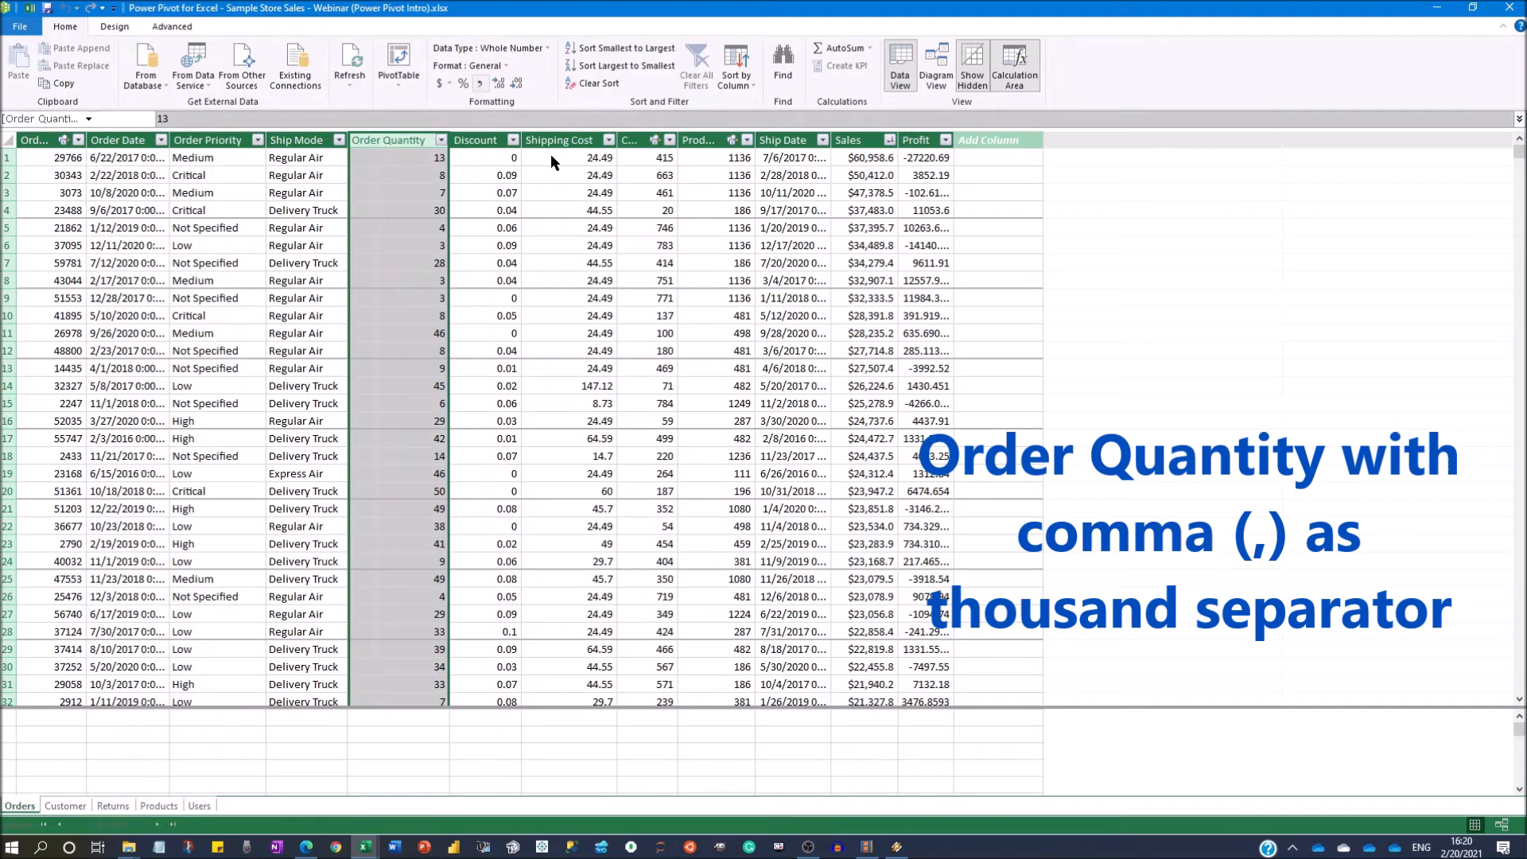
left_click(928, 140)
left_click(473, 66)
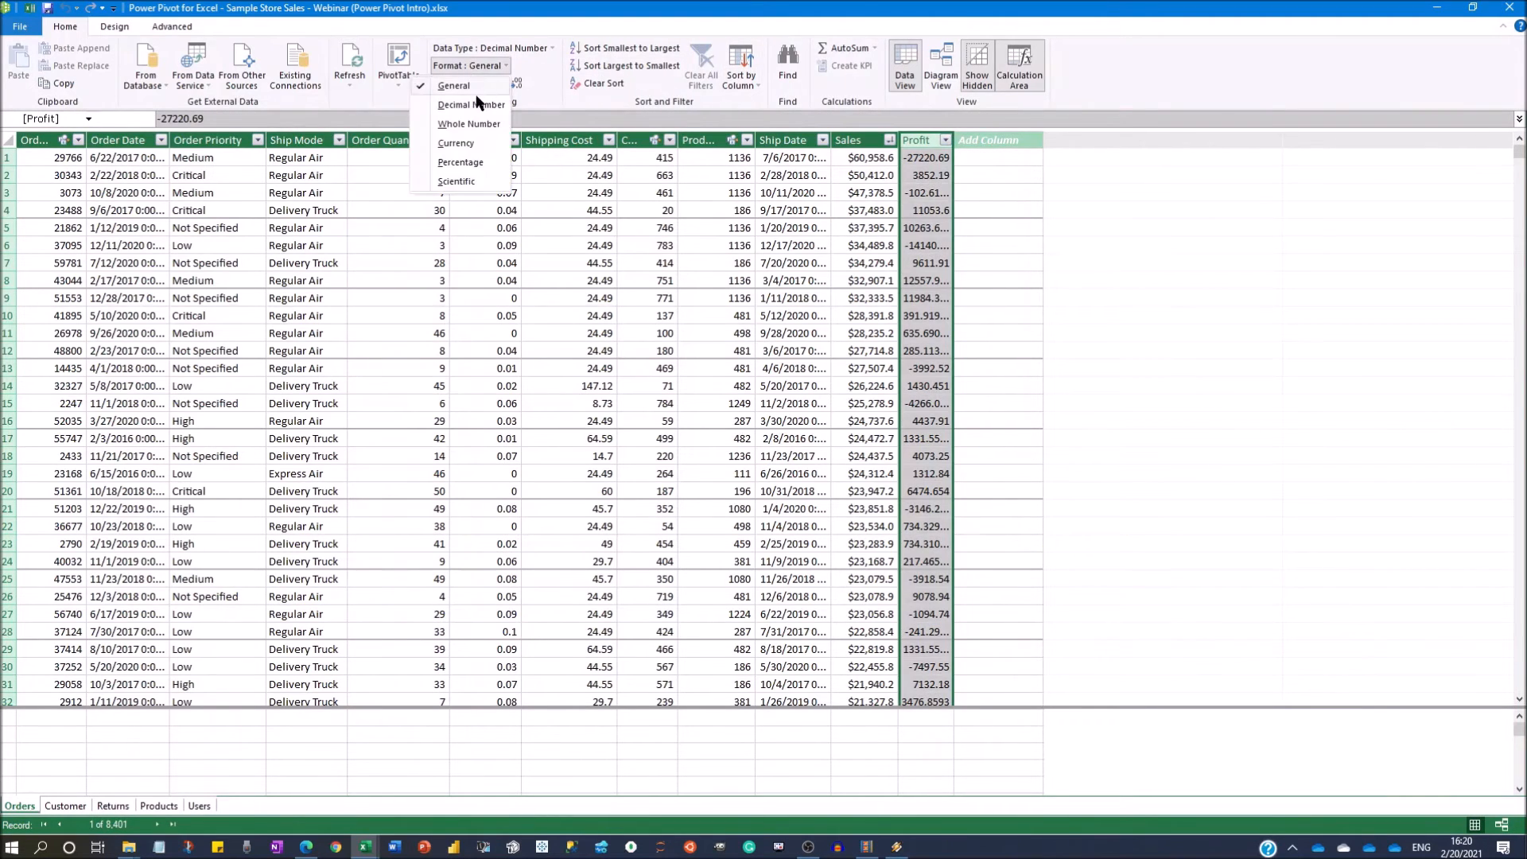
left_click(471, 126)
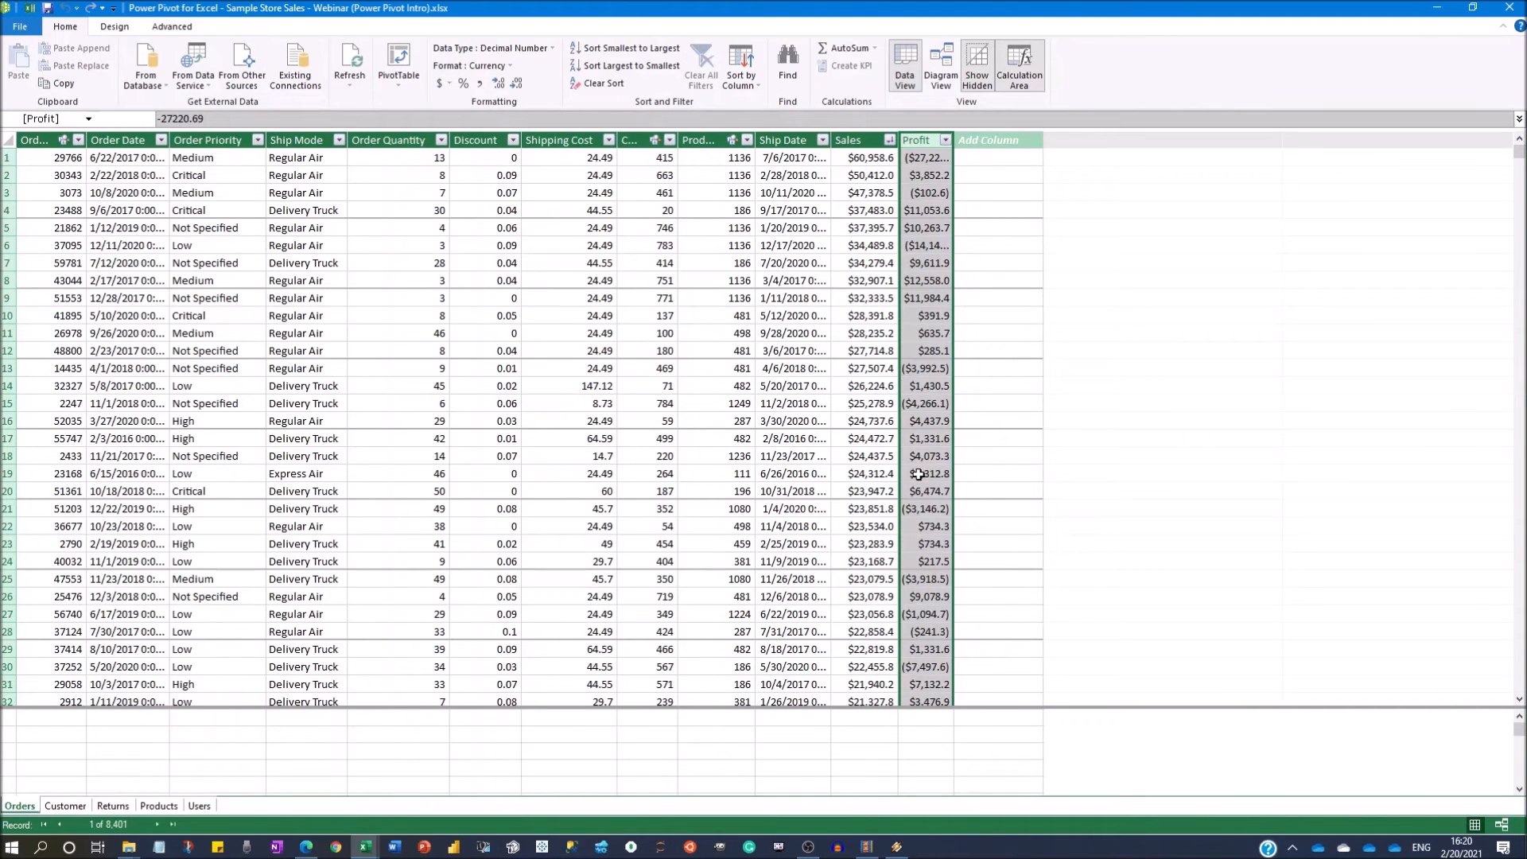
Return to the Excel workbook and rename the PivotTable's Sum of Order Quantity value field as Total Orders.
key("alt+Tab")
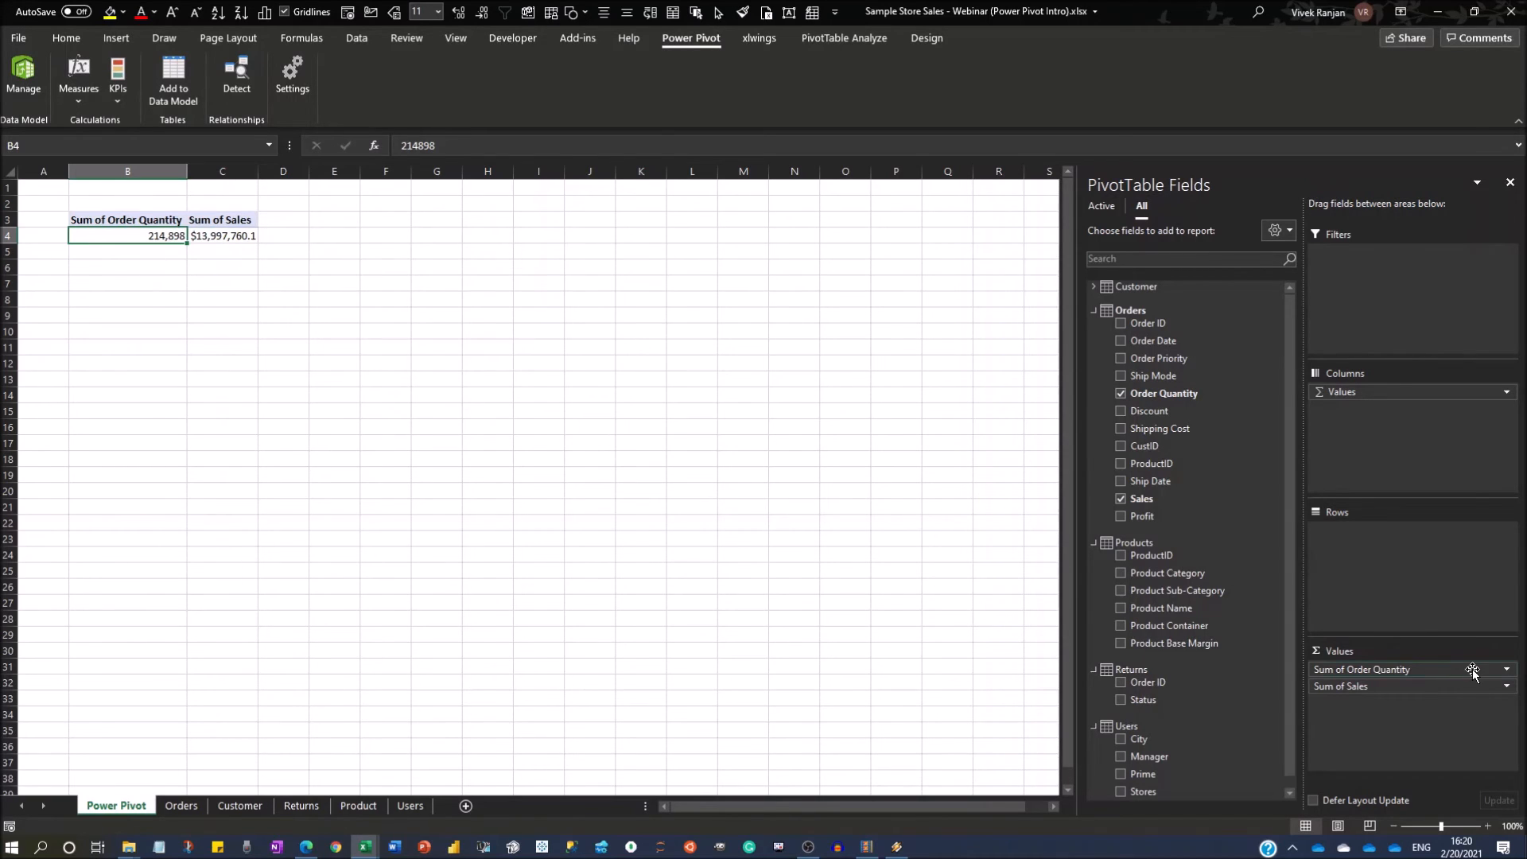
left_click(1506, 669)
left_click(1420, 650)
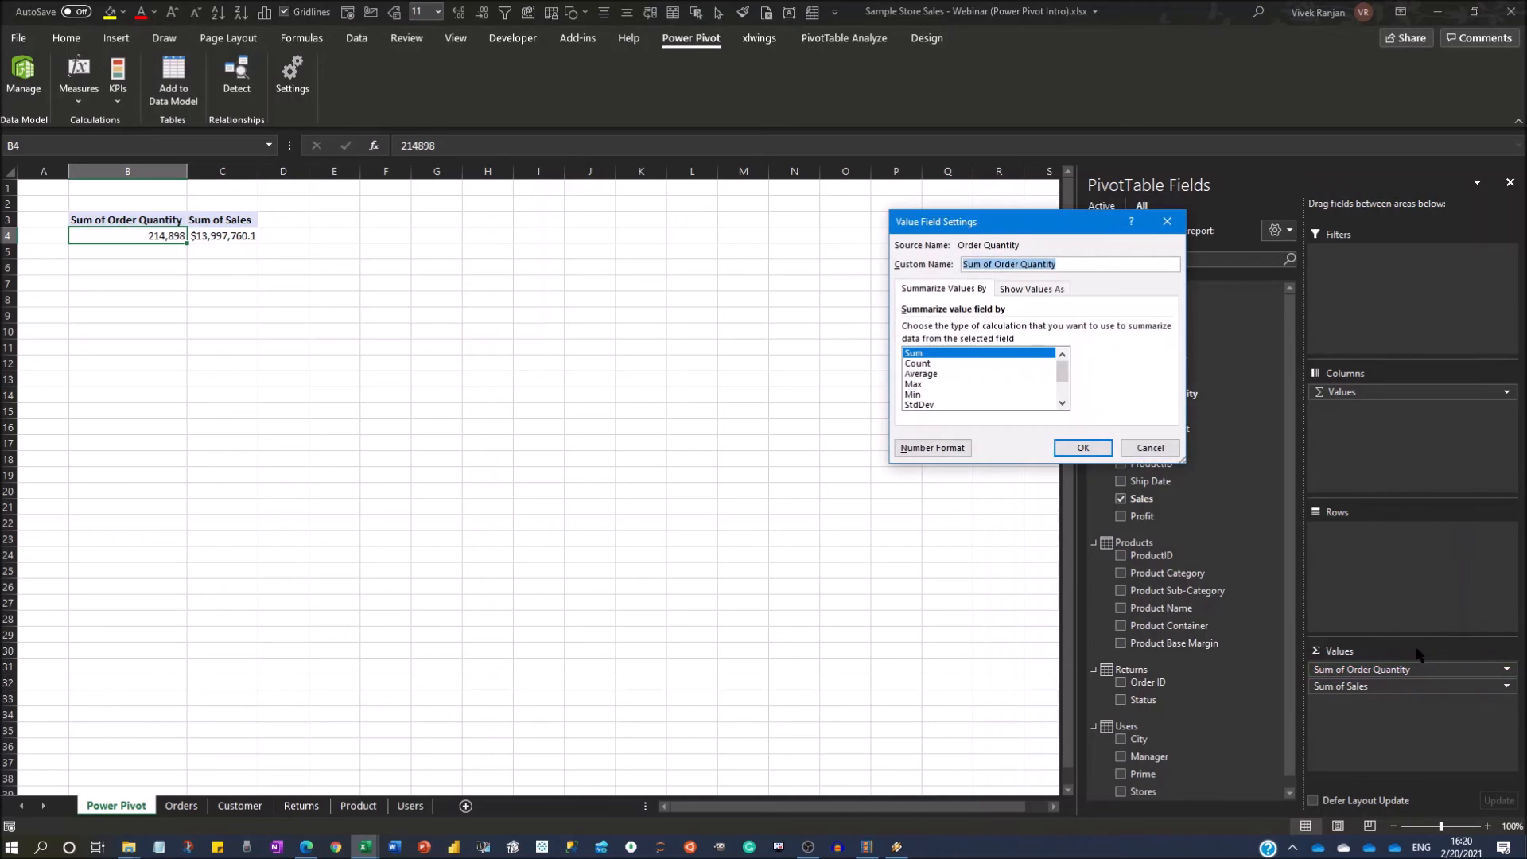
type("Total Orders")
key("Return")
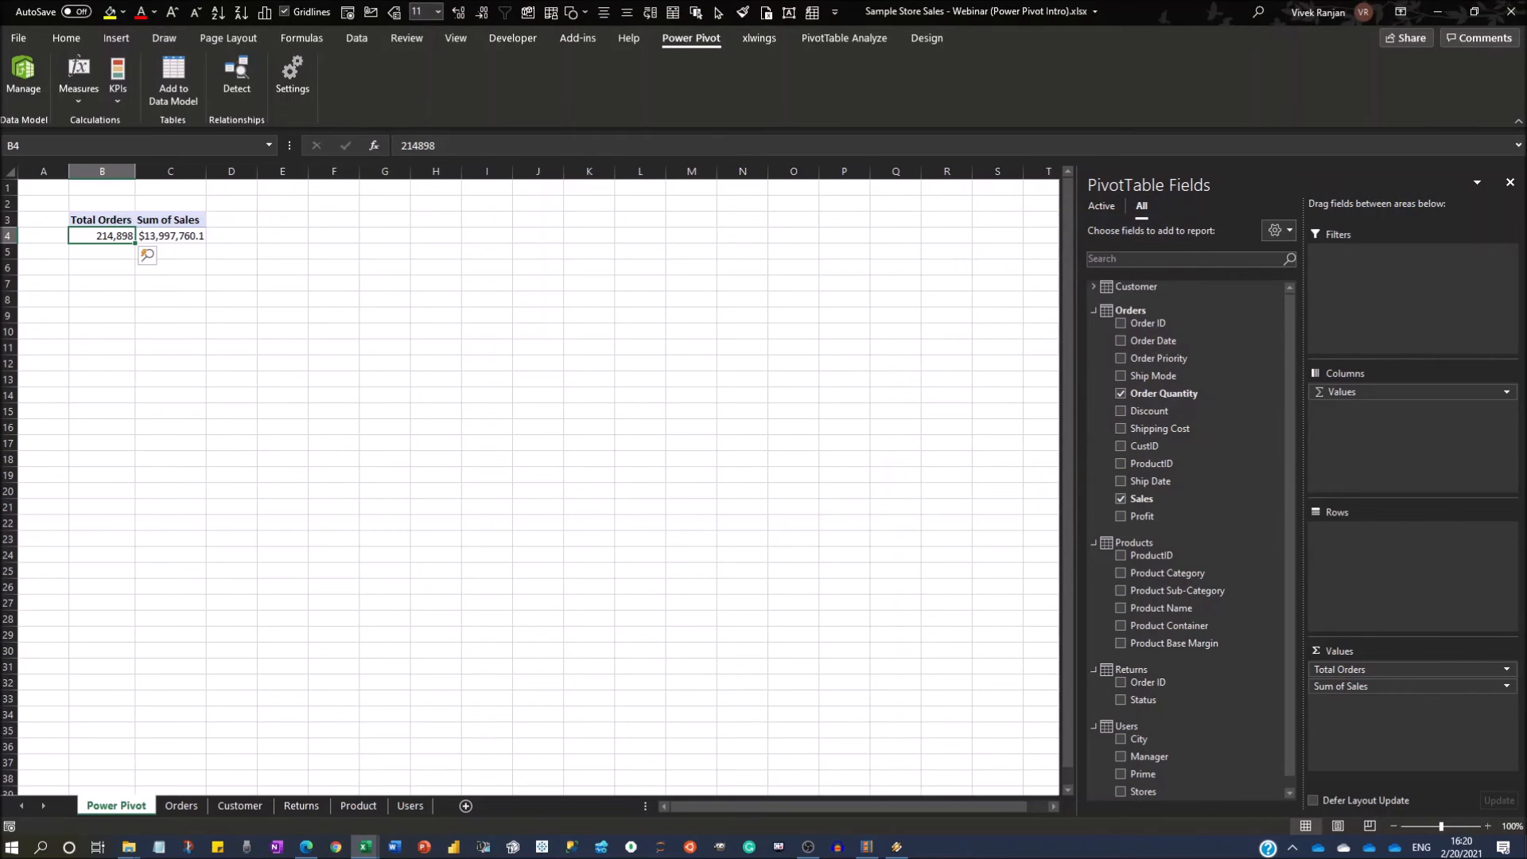
Rename the Sum of Sales value field as Revenue.
left_click(1505, 685)
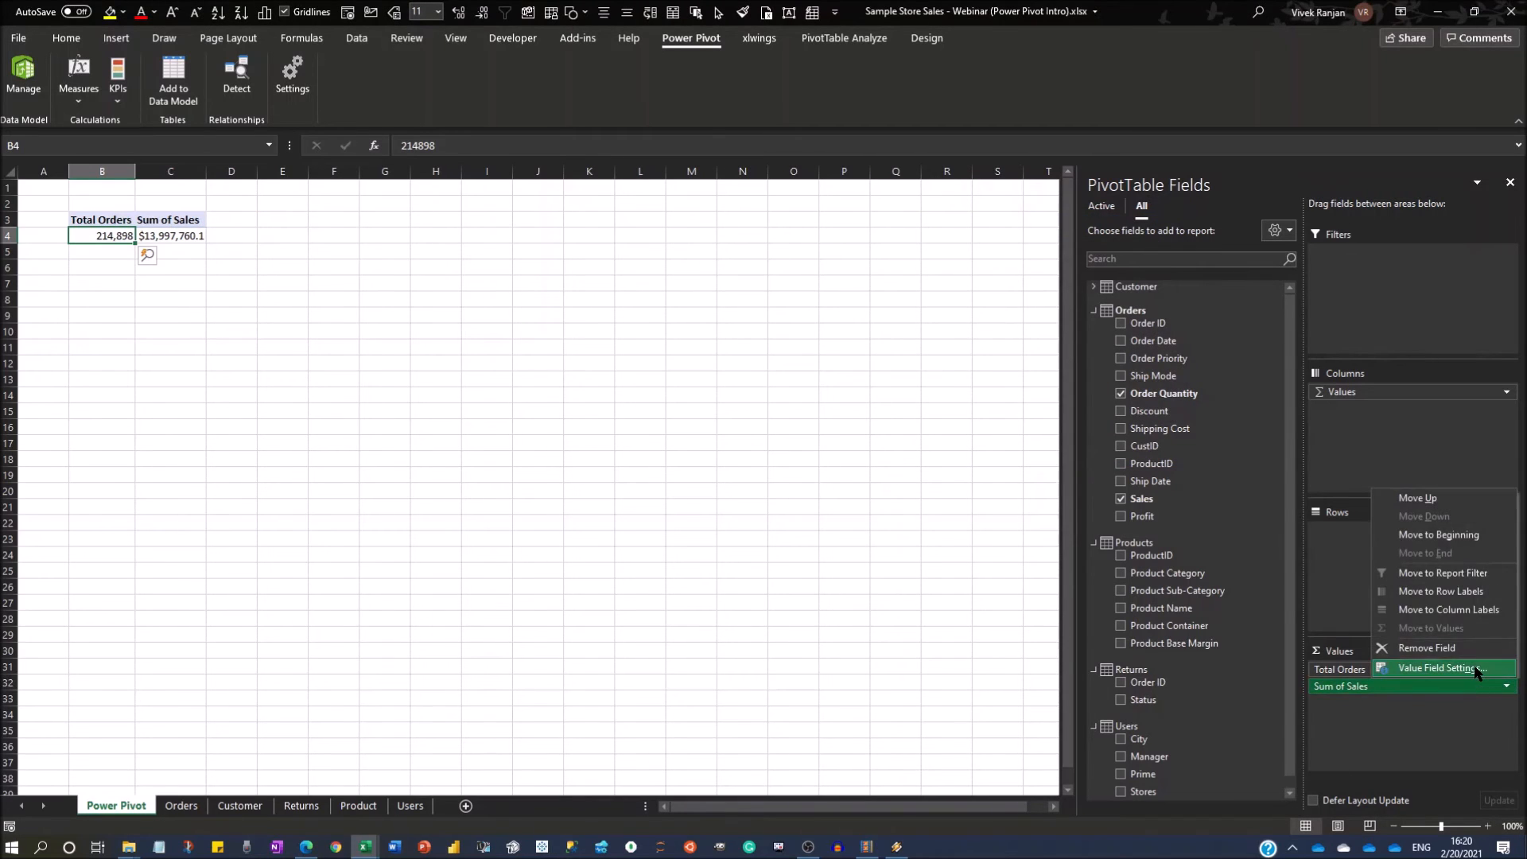
left_click(1473, 668)
type("Re")
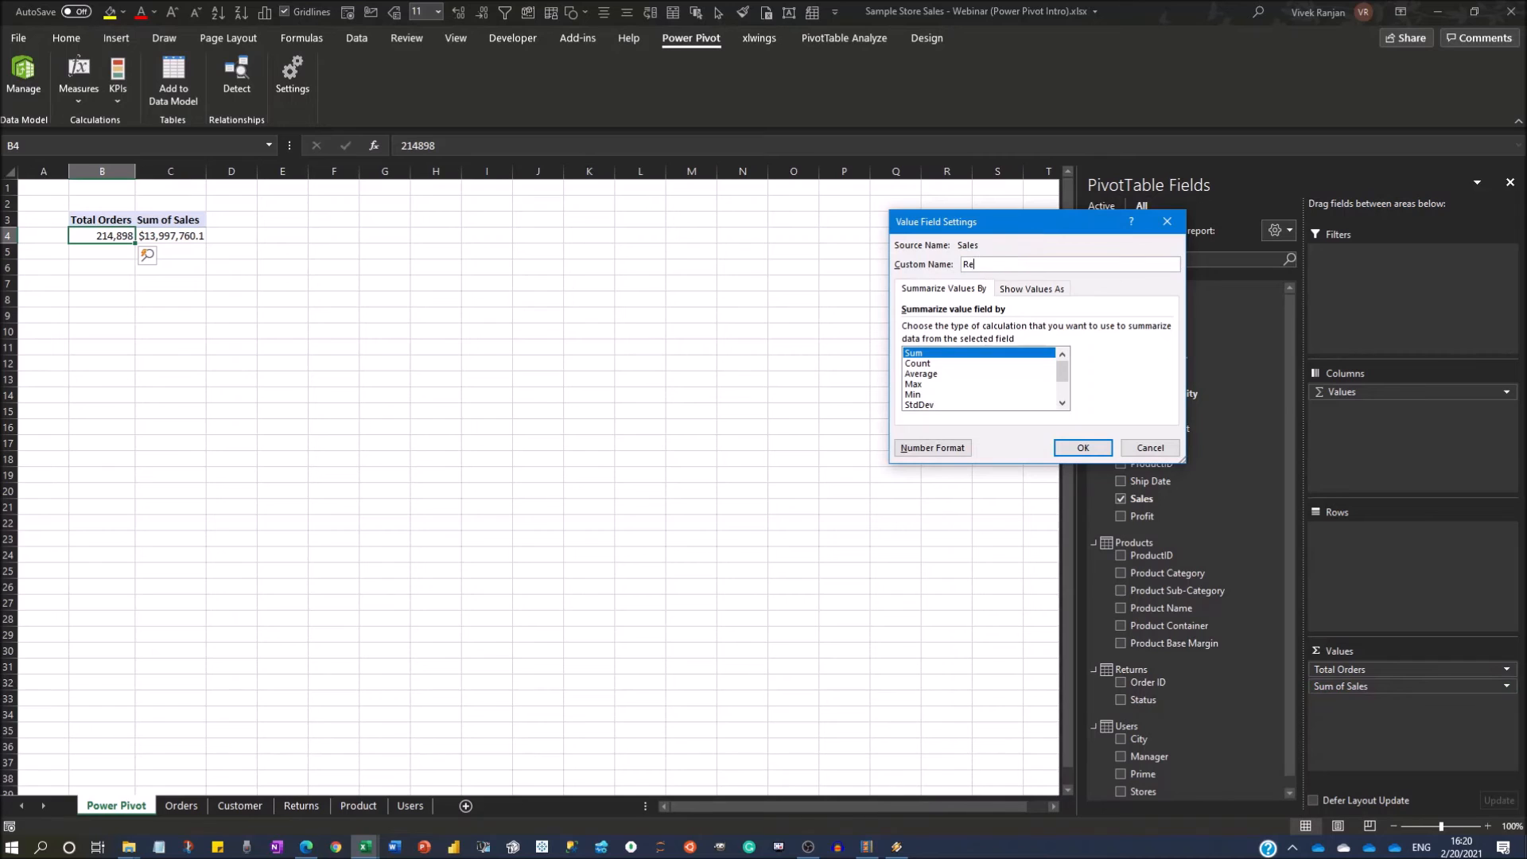
type("venue")
key("Return")
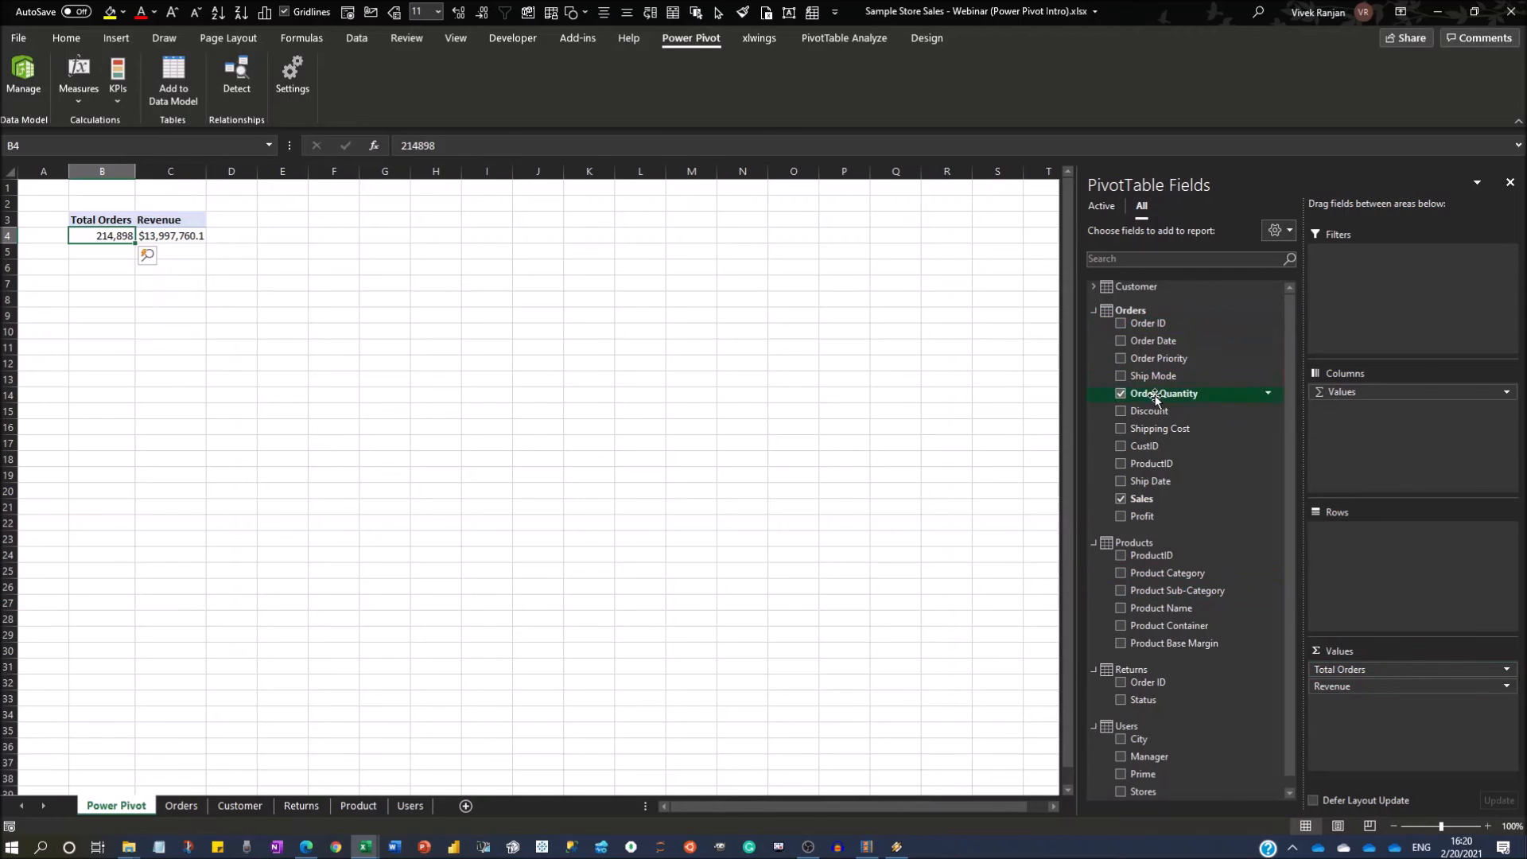
Add Manager from Users to the PivotTable rows and sort the managers by Revenue from largest to smallest.
left_click(1095, 311)
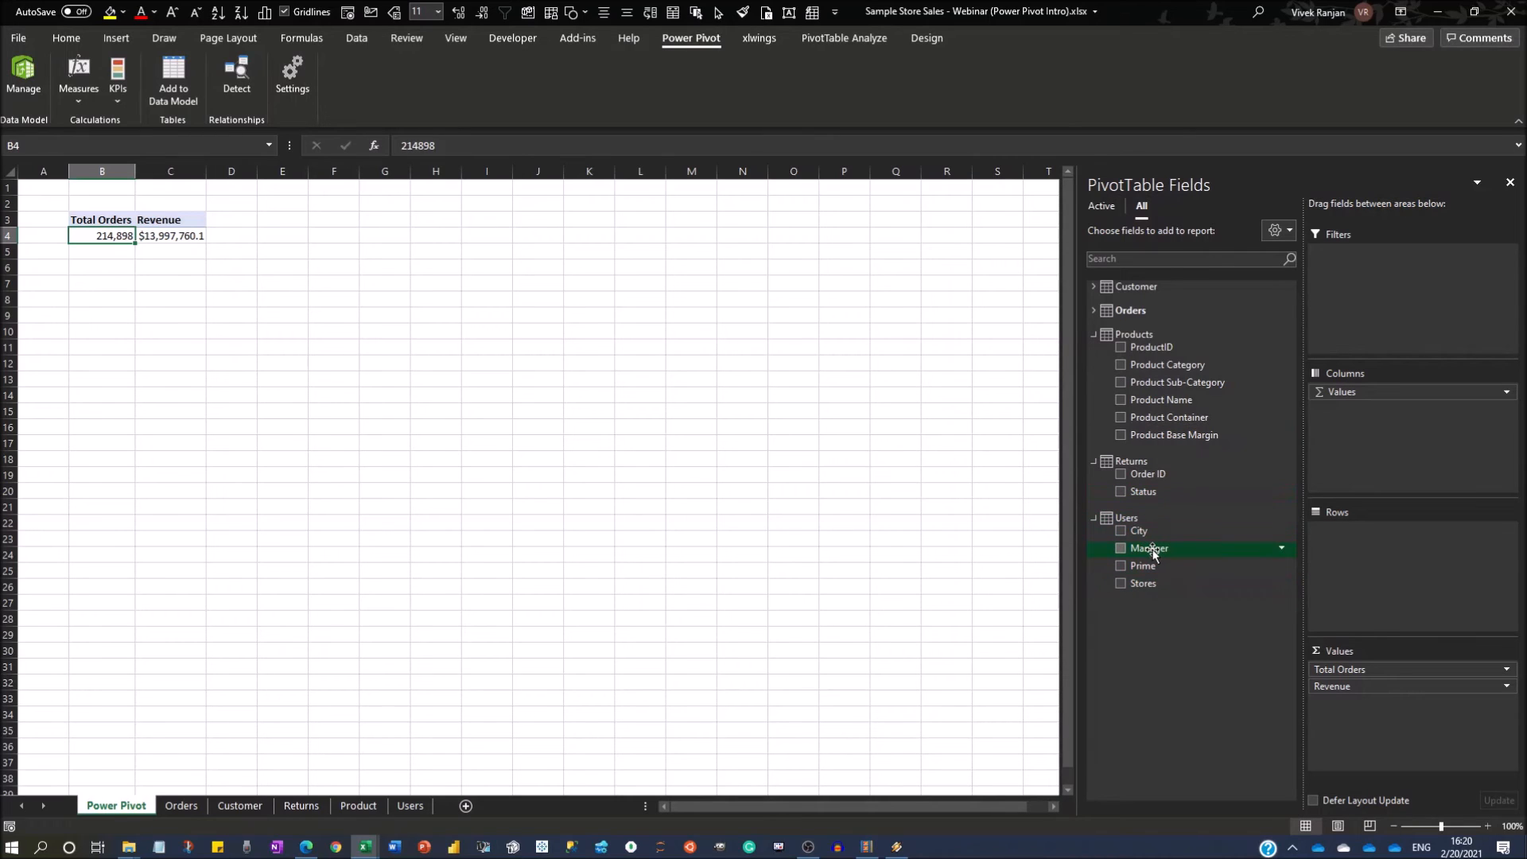
left_click_drag(1153, 549, 1405, 574)
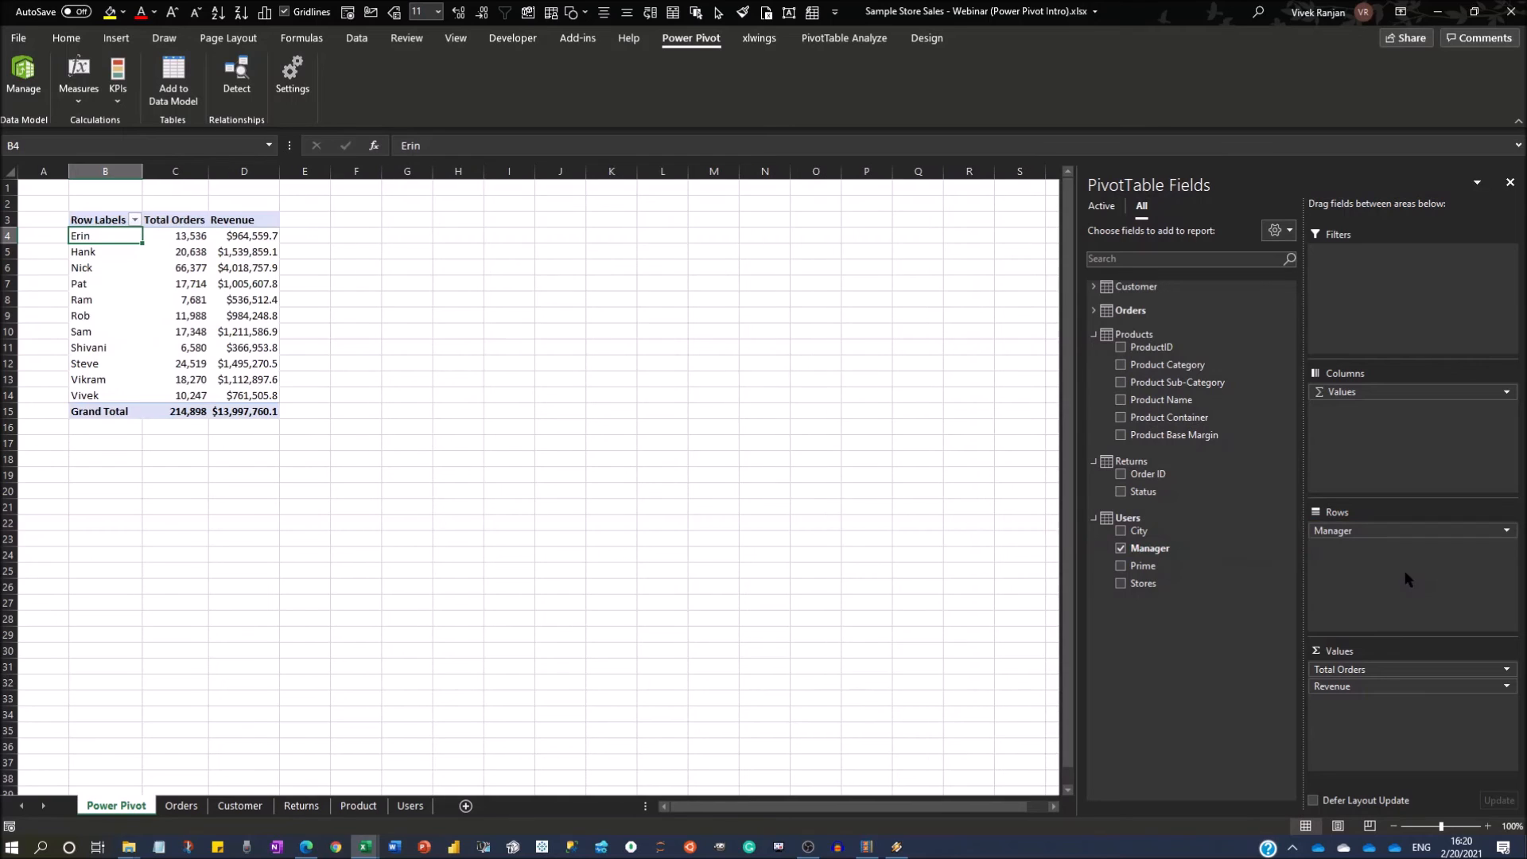
left_click(221, 241)
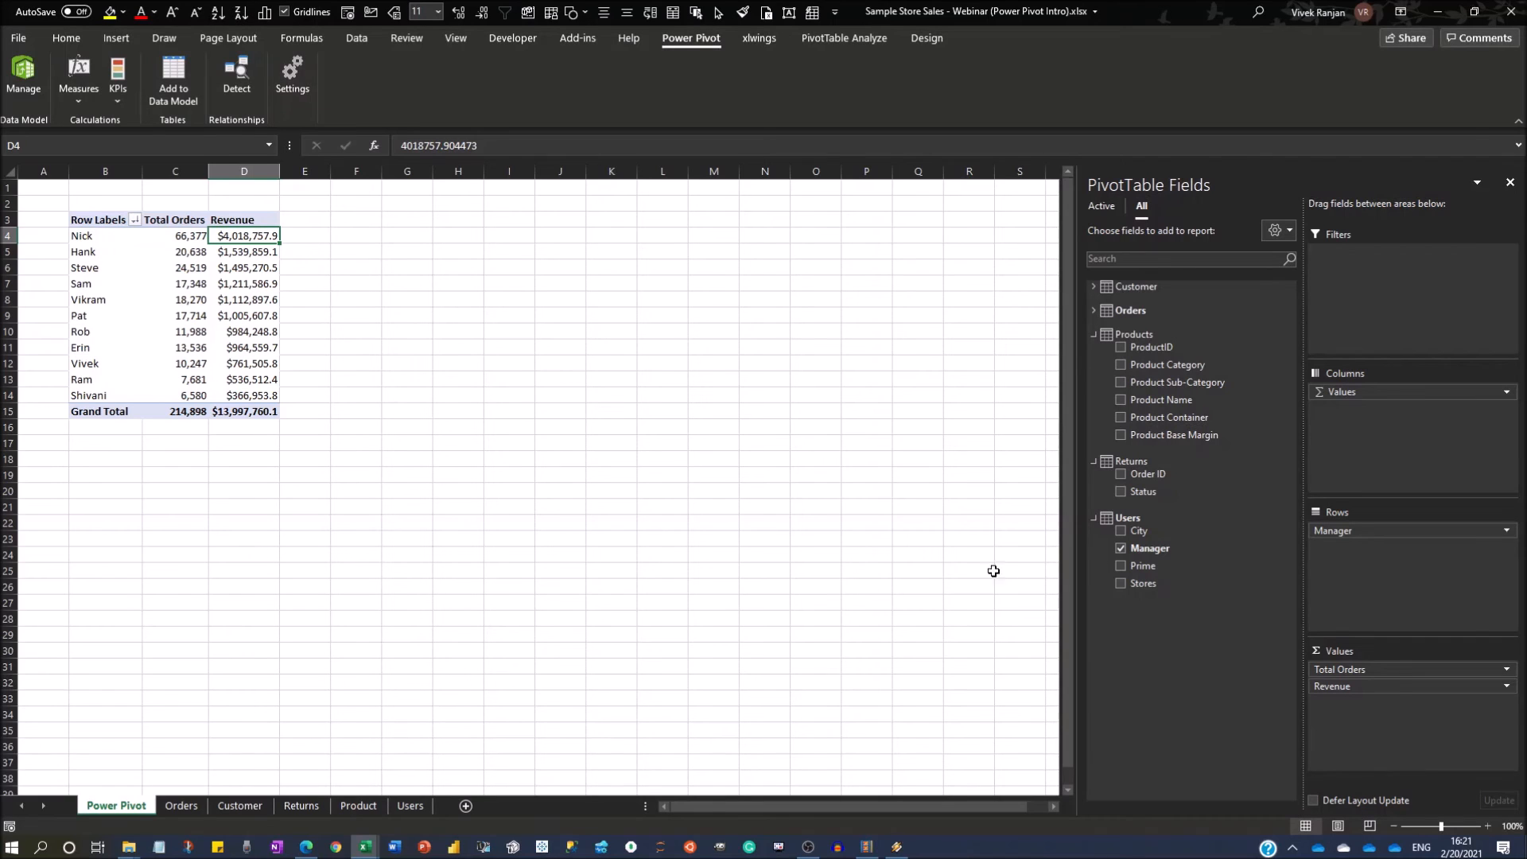
left_click(1094, 335)
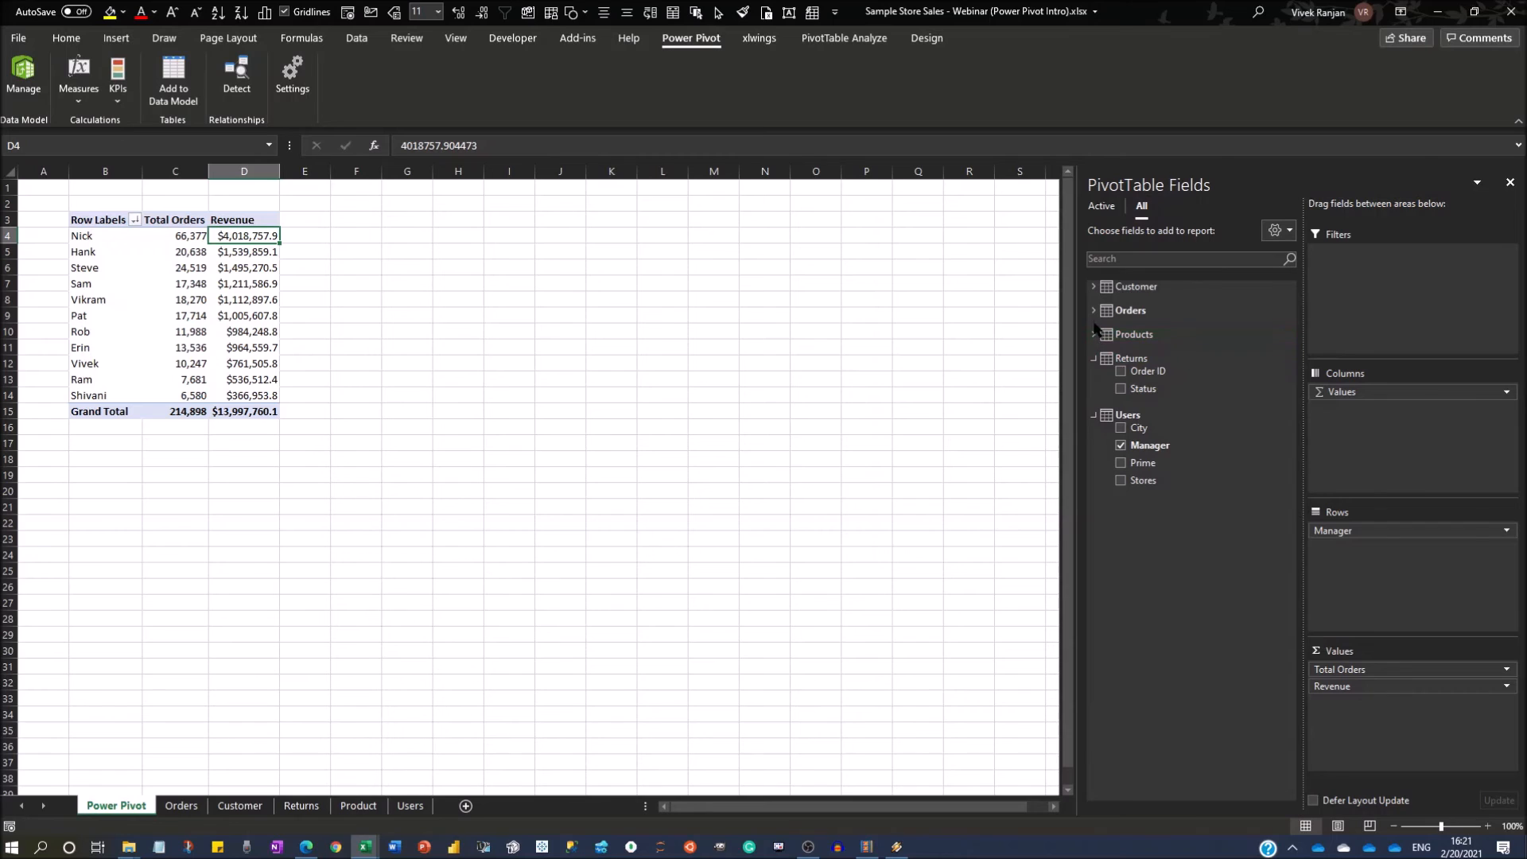
Add Profit from Orders to the PivotTable values and rename the value field as Total Profit.
left_click(1093, 314)
left_click_drag(1145, 517, 1376, 755)
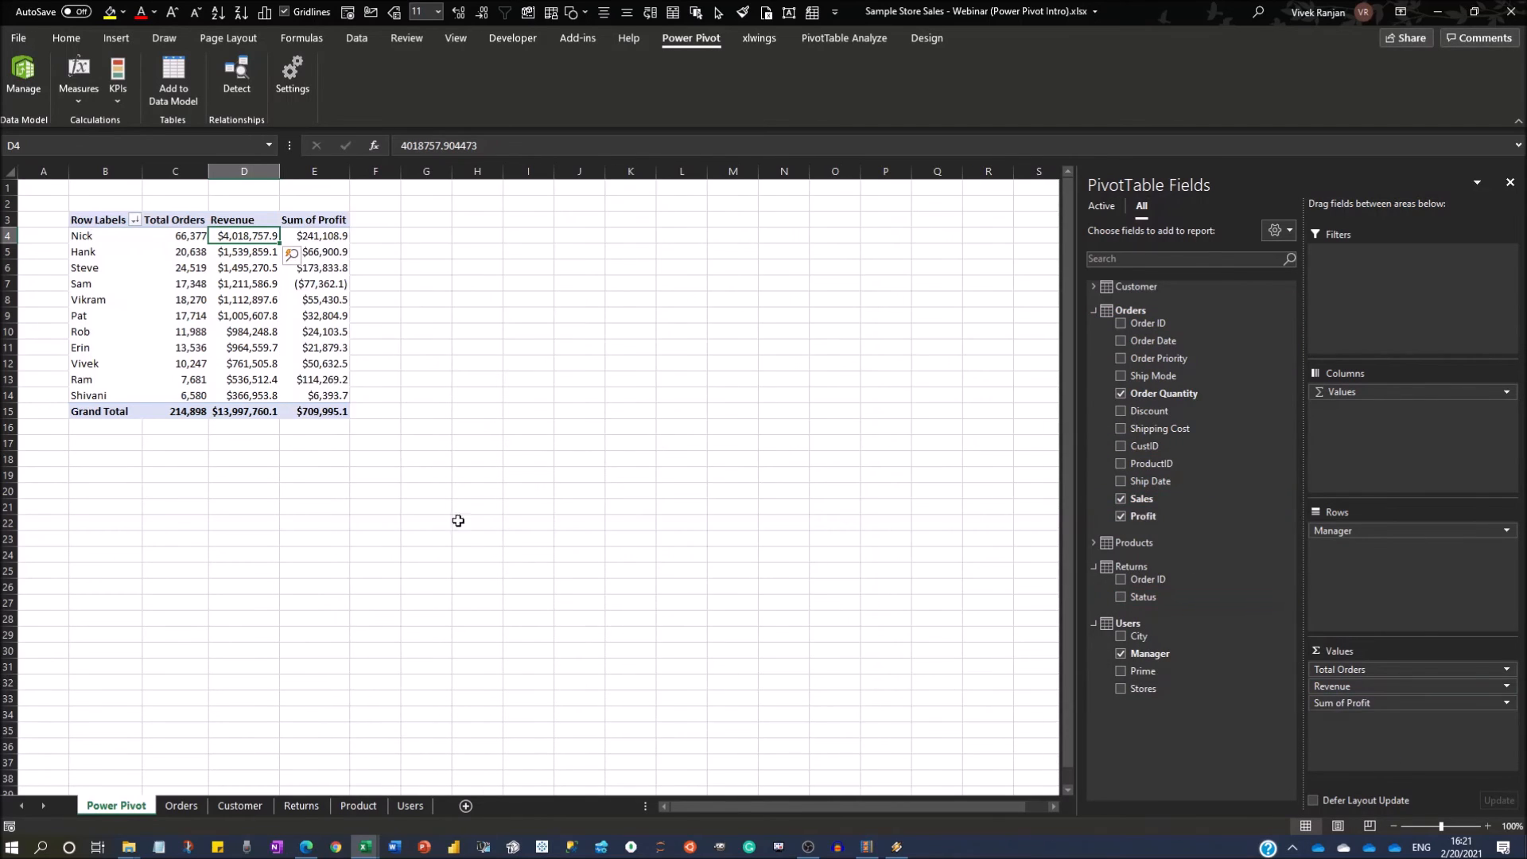
left_click(1506, 703)
left_click(1464, 692)
type("Total Profit")
key("Return")
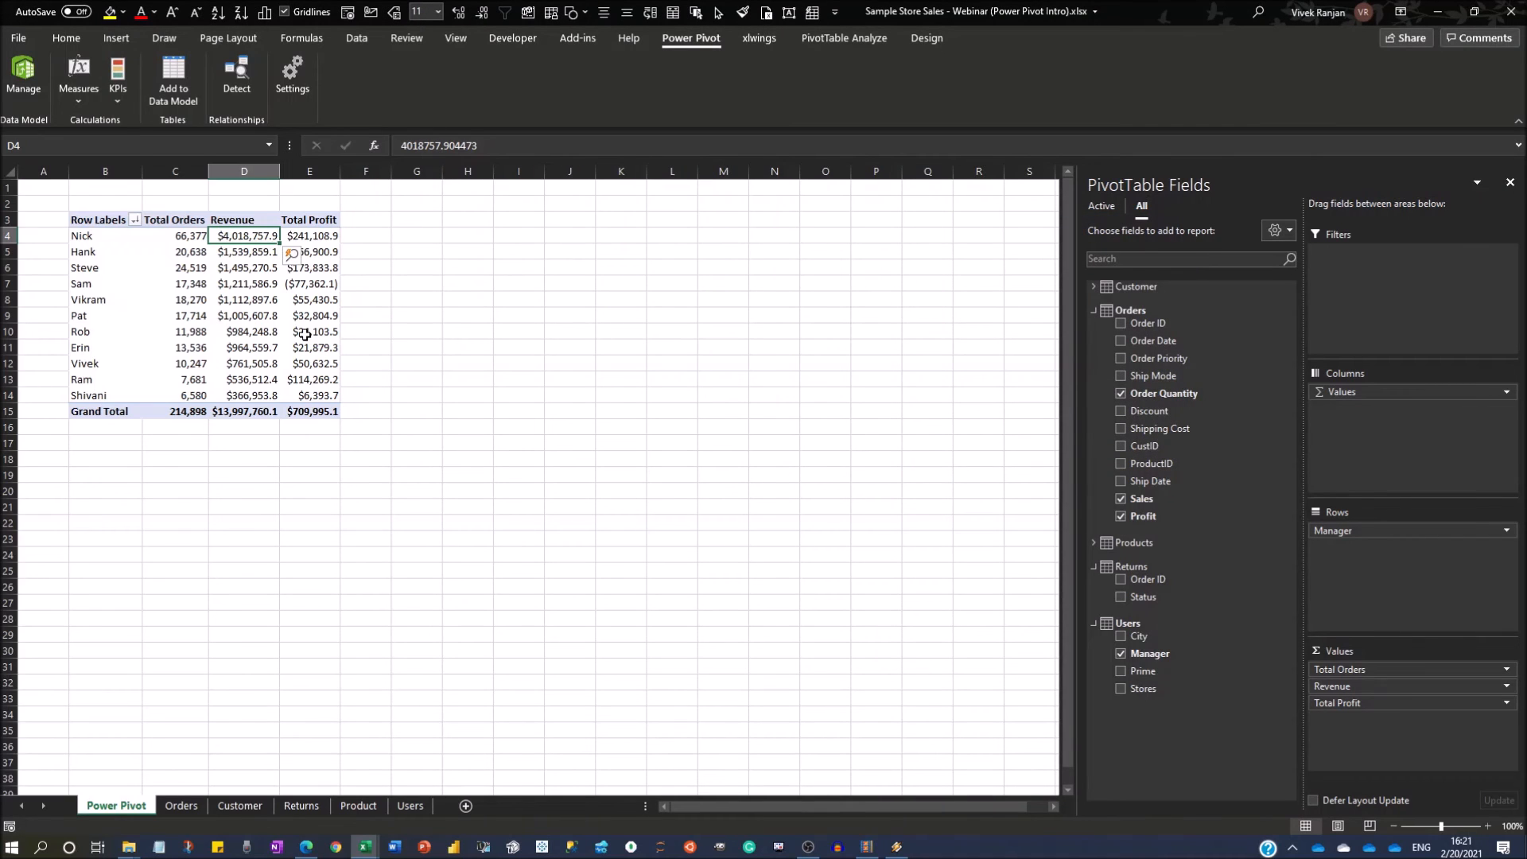
Add Sales to the PivotTable values a second time, summarized by Average and named Average Revenue.
left_click(305, 335)
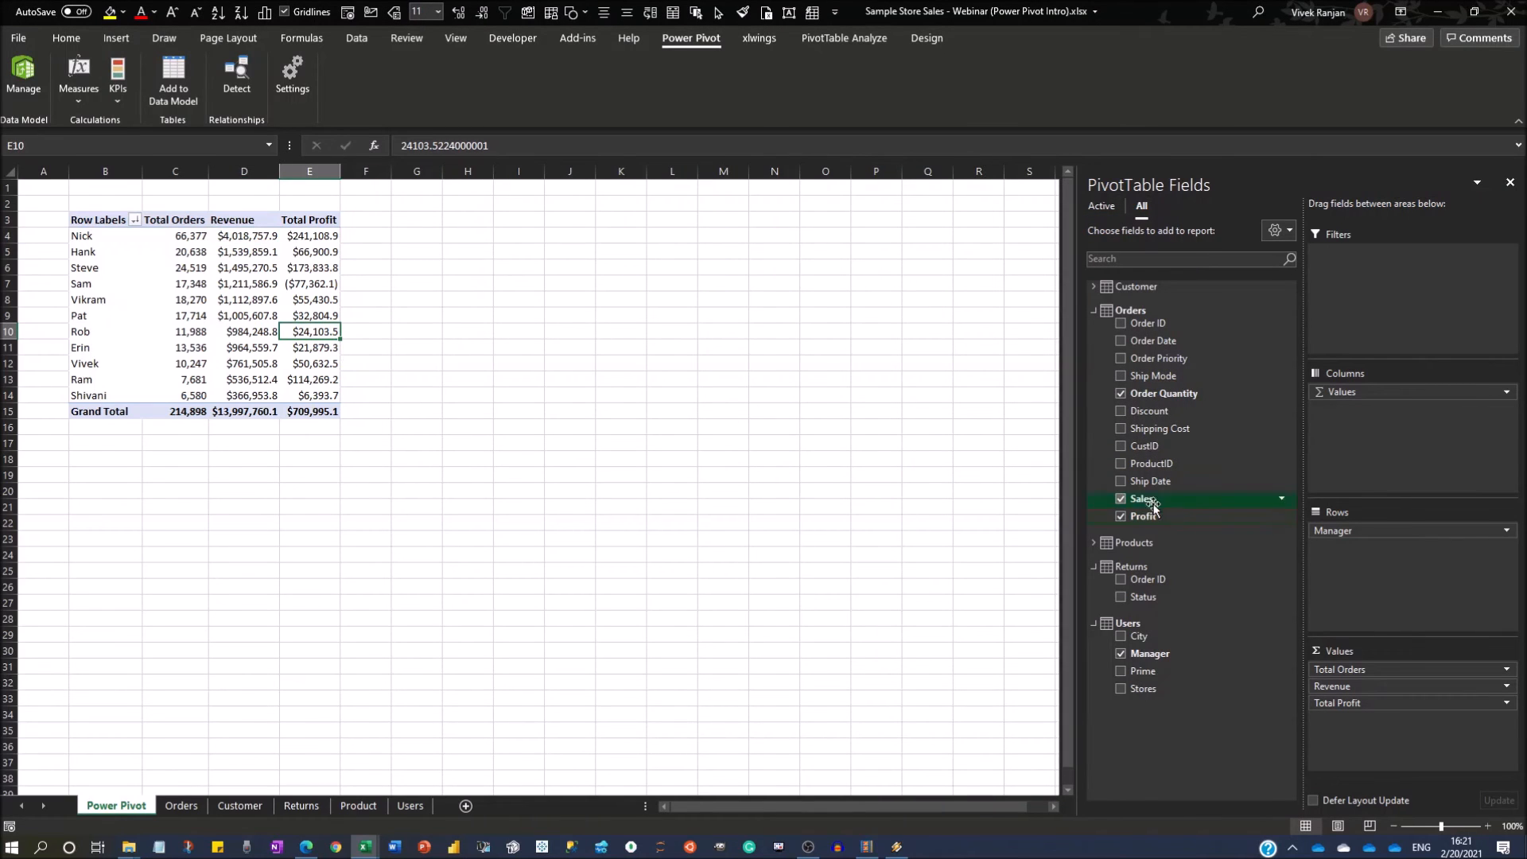
left_click_drag(1155, 505, 1384, 720)
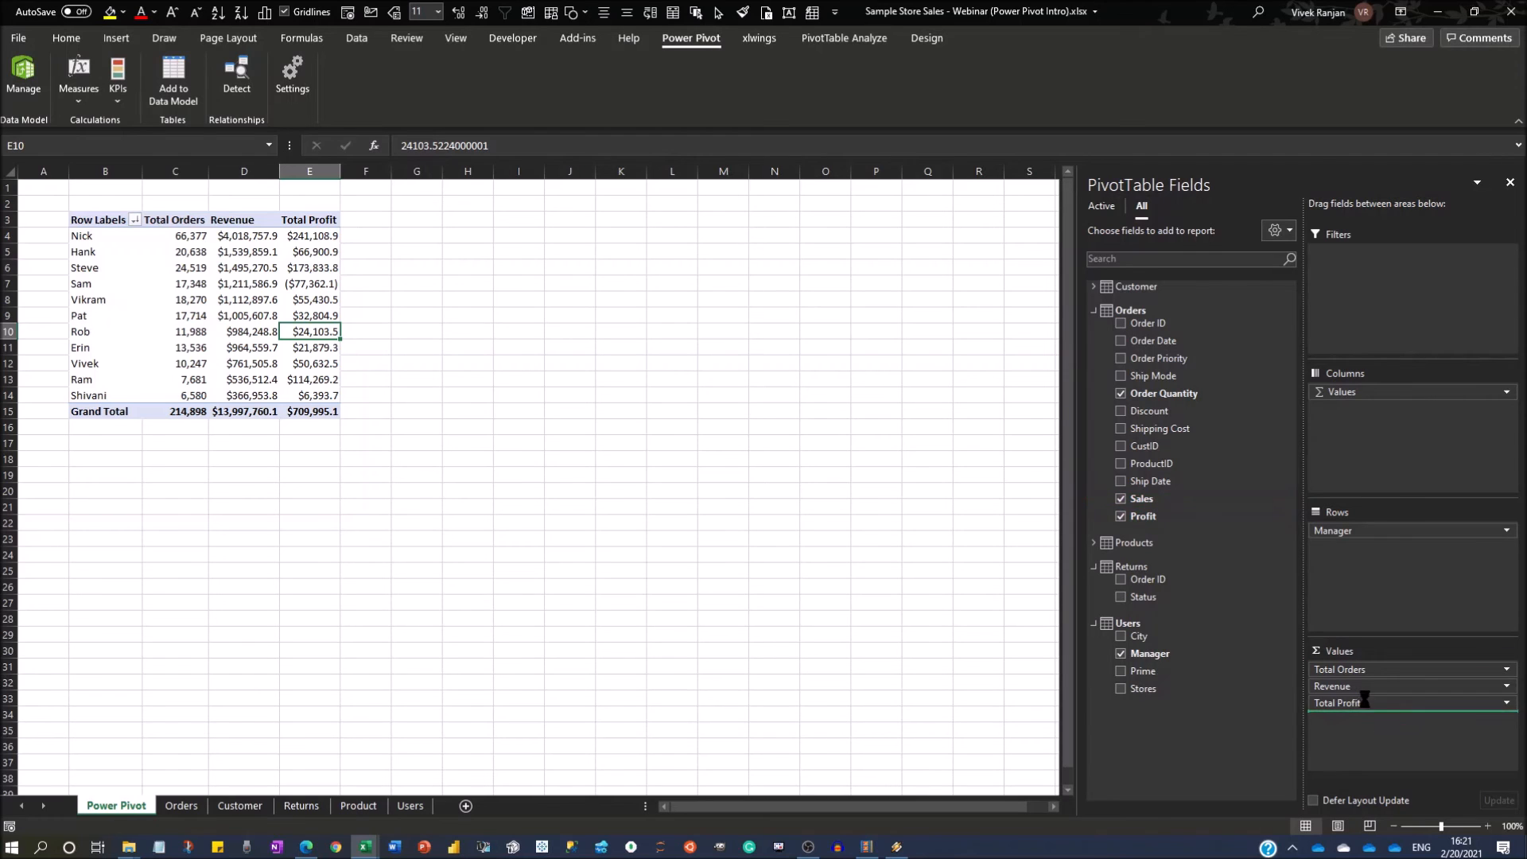
left_click(1506, 720)
left_click(1352, 699)
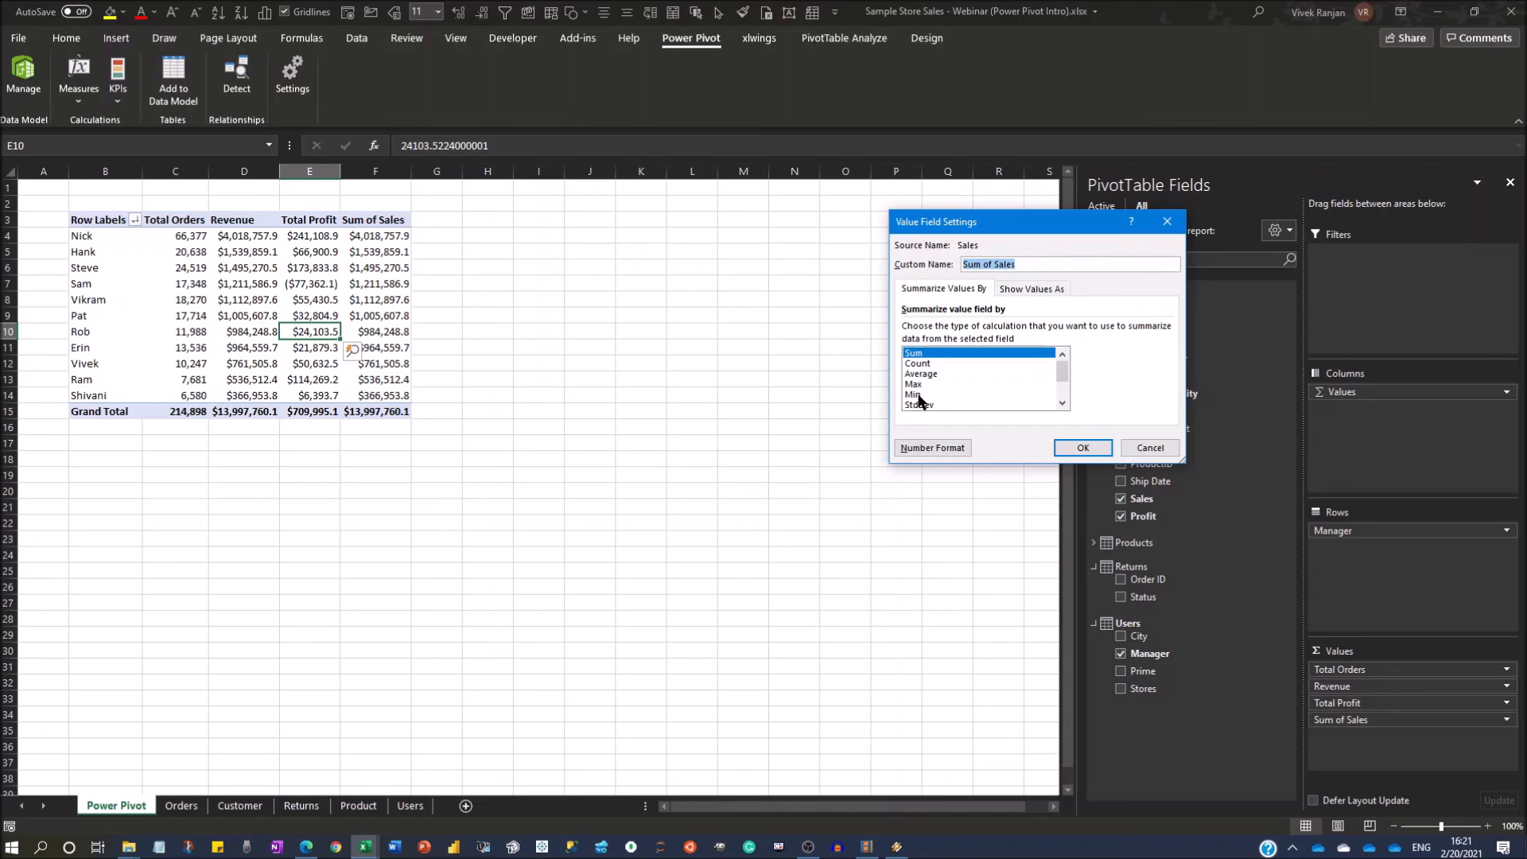
left_click(916, 374)
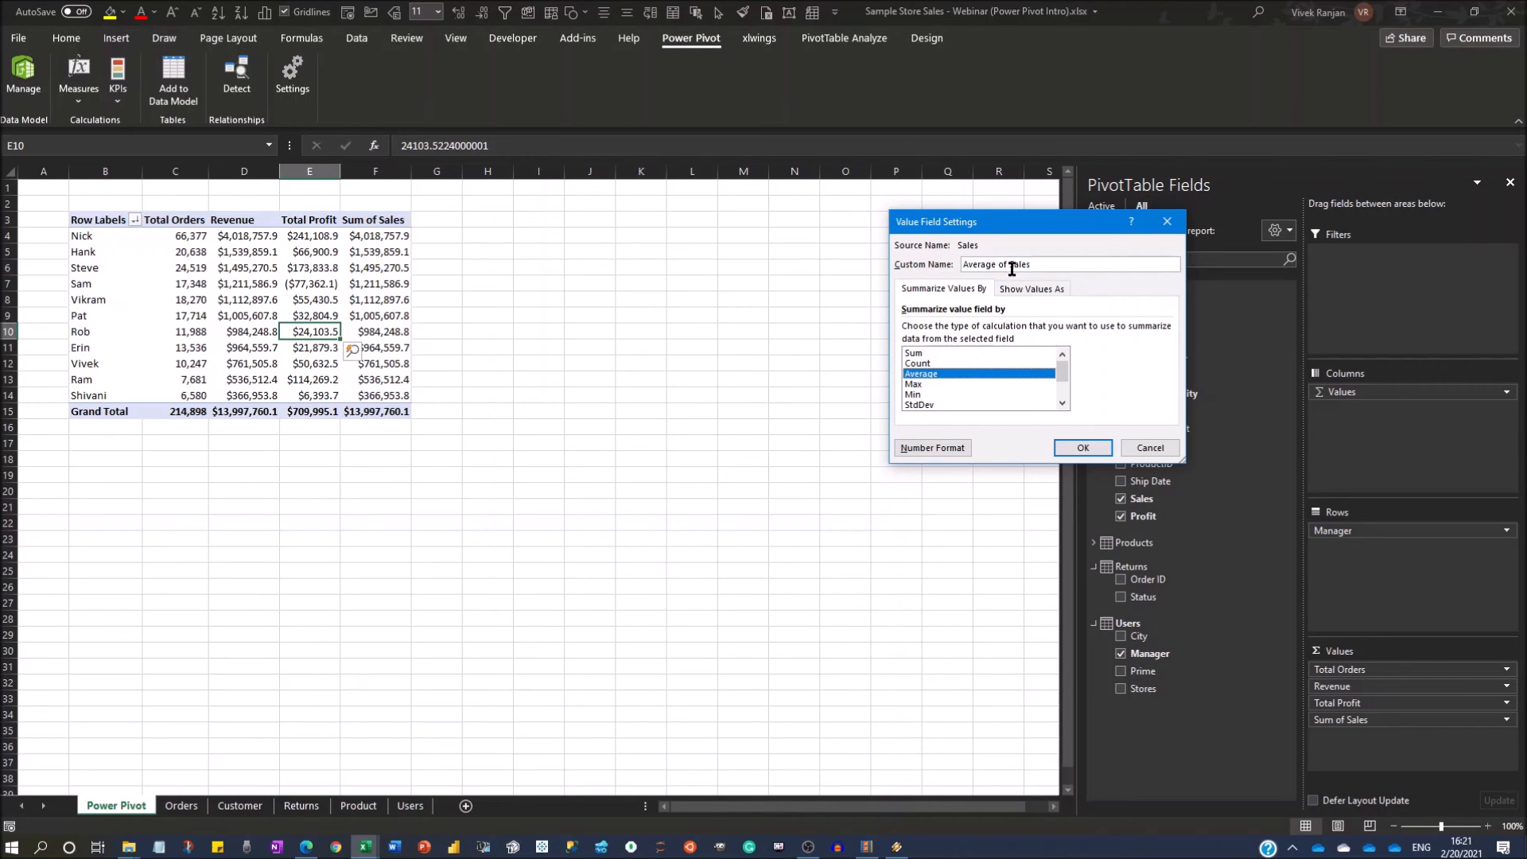
left_click_drag(997, 263, 1102, 263)
type("Reb")
key("BackSpace")
type("venue")
key("Return")
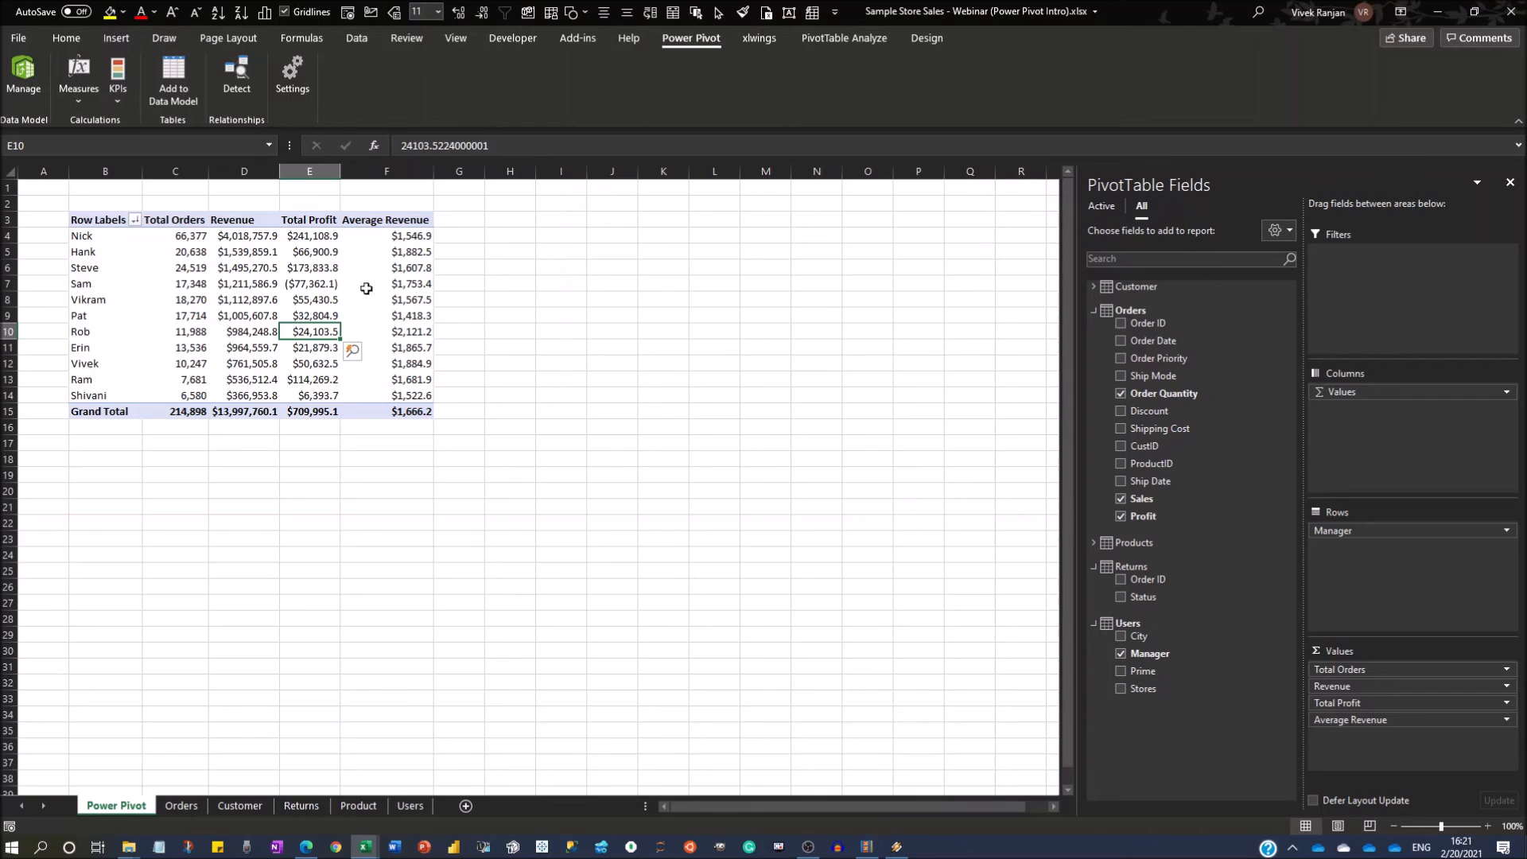
Insert three blank rows above the PivotTable and select a cell inside it.
left_click(195, 200)
key("shift+space")
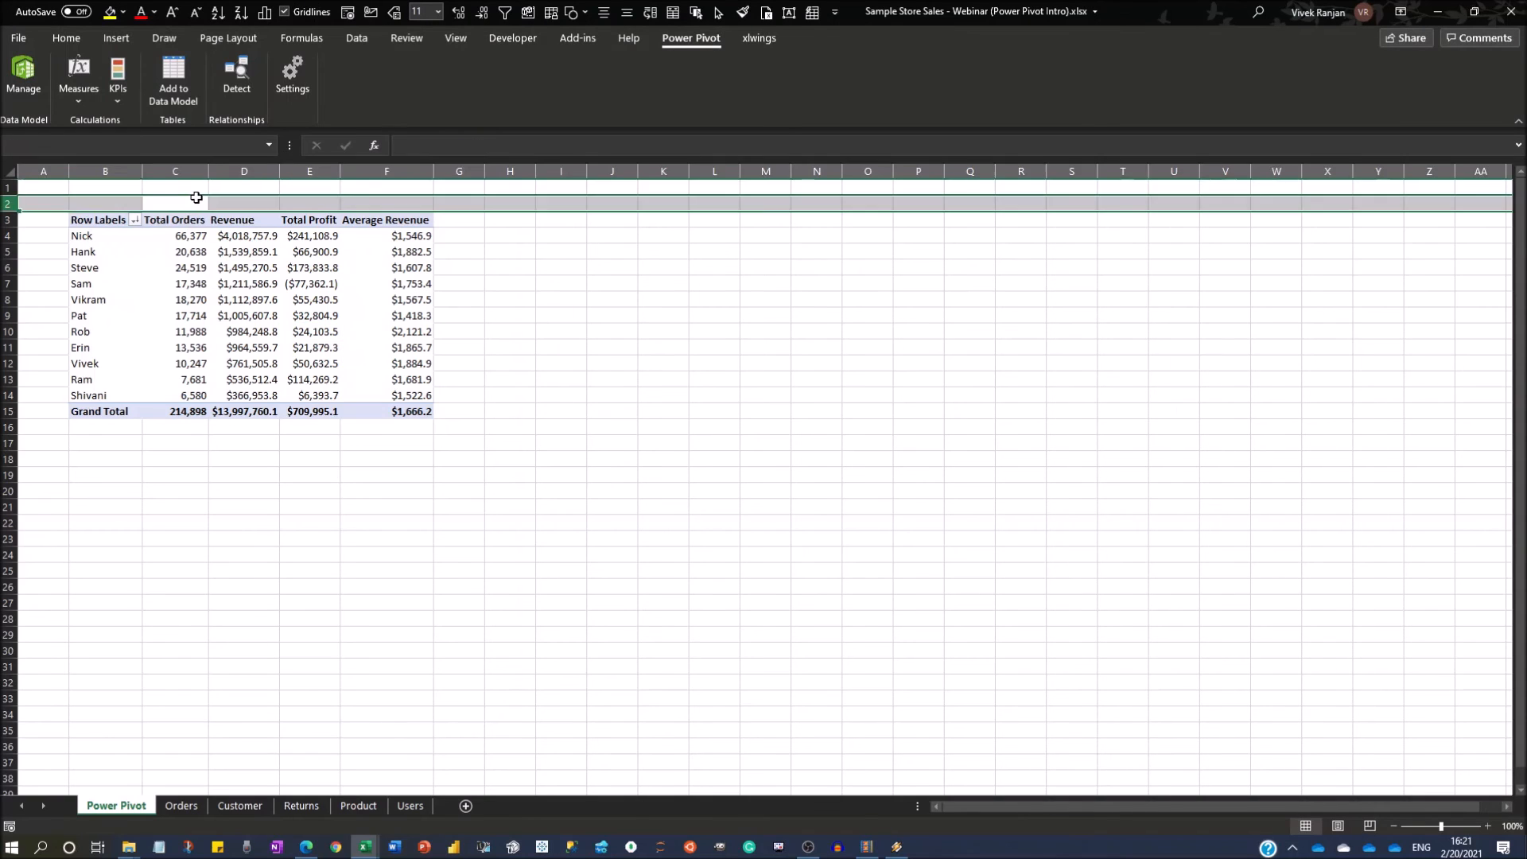
key("ctrl+shift+plus")
key("ctrl+shift+plus")
key("ctrl+shift+plus")
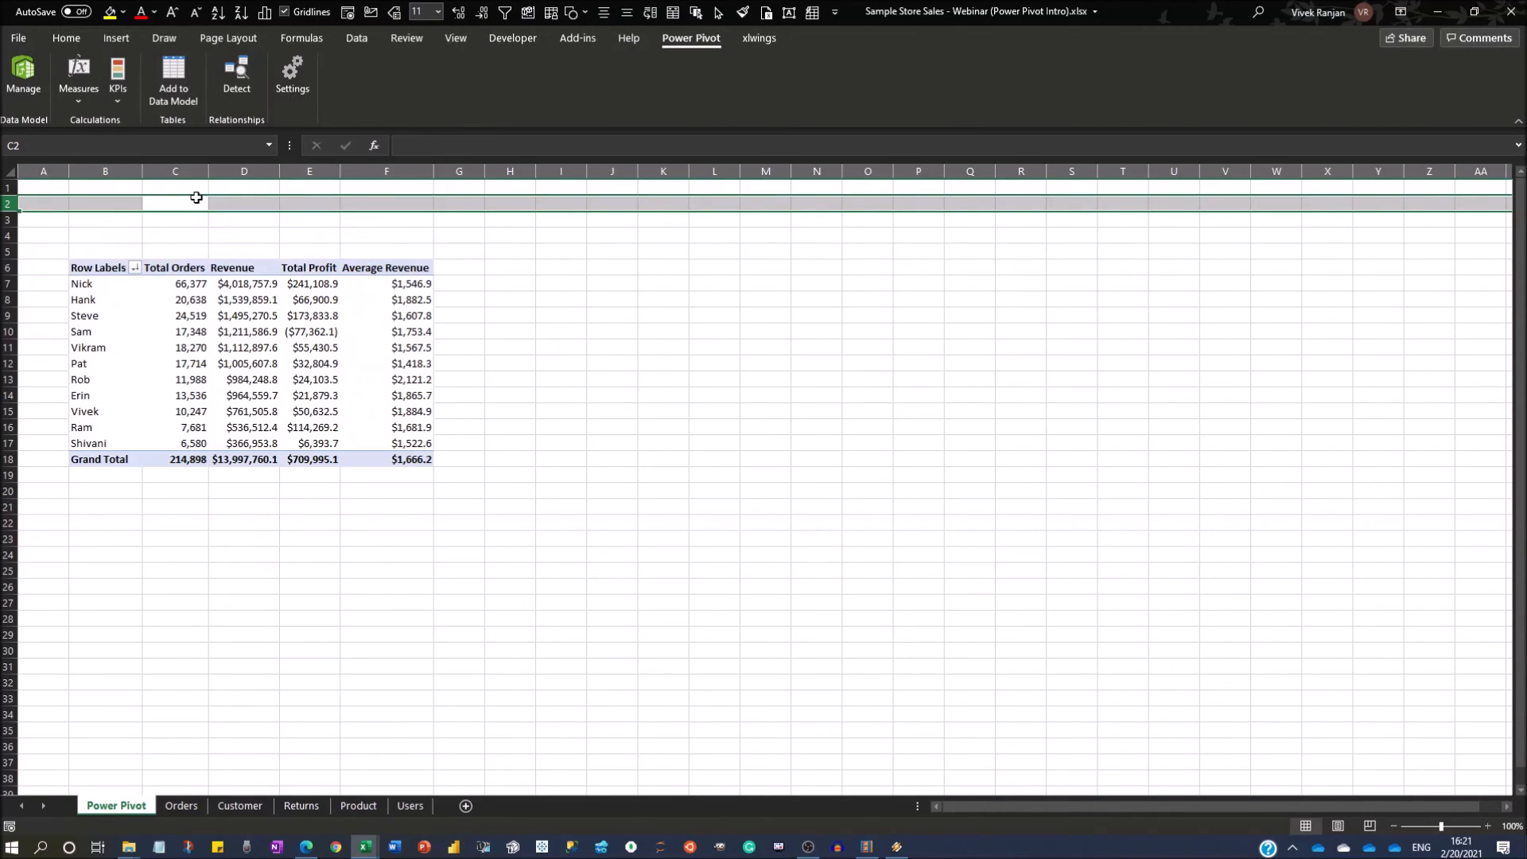
key("Down")
key("Down")
key("Down")
key("Down")
key("Down")
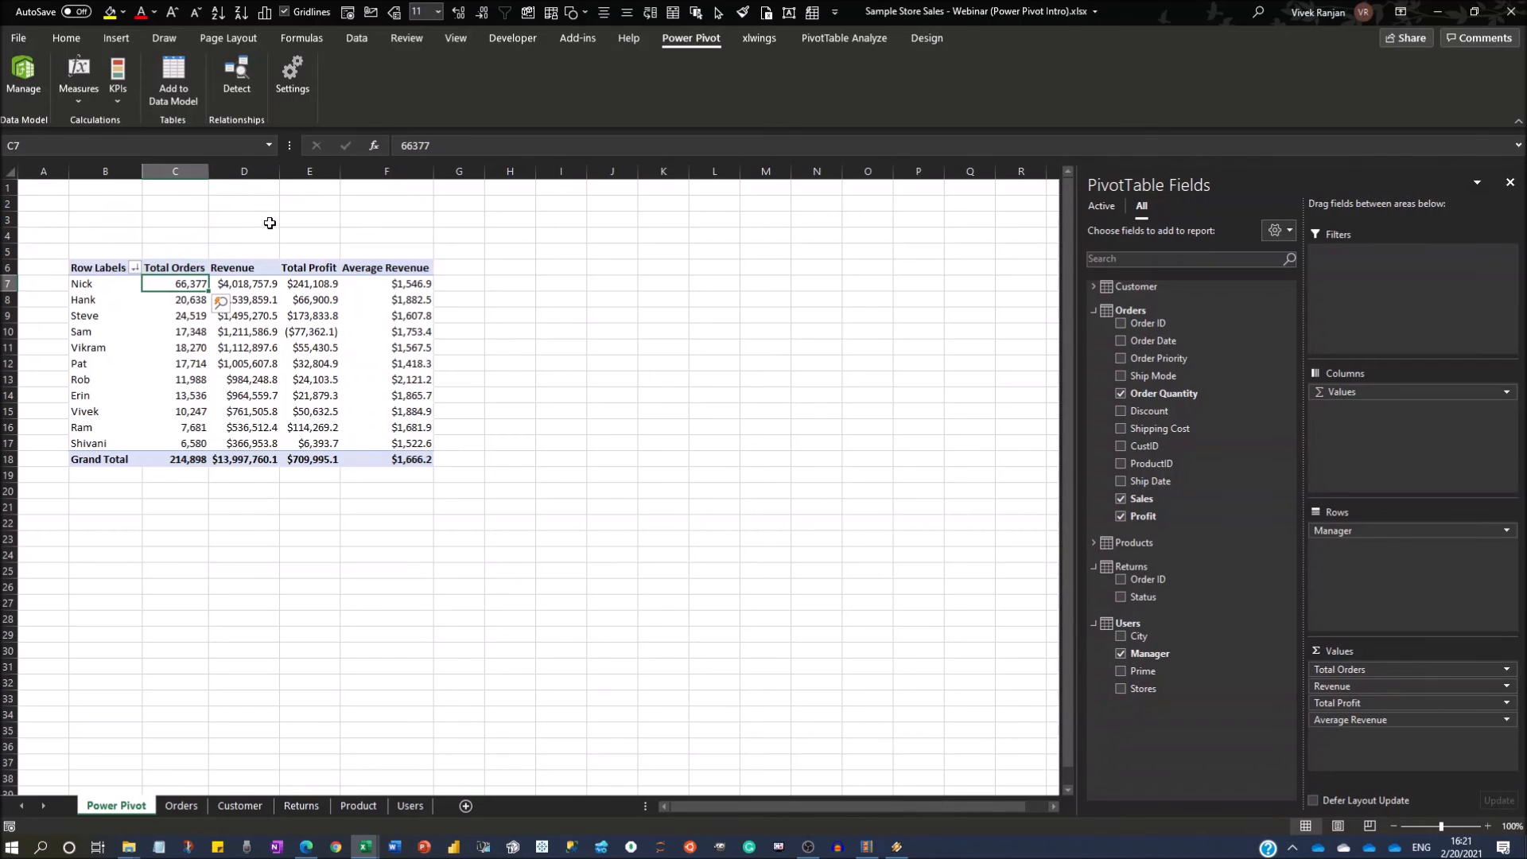
Add a slicer for Status from Returns, move it beside the PivotTable, and hide the worksheet gridlines.
left_click(1095, 311)
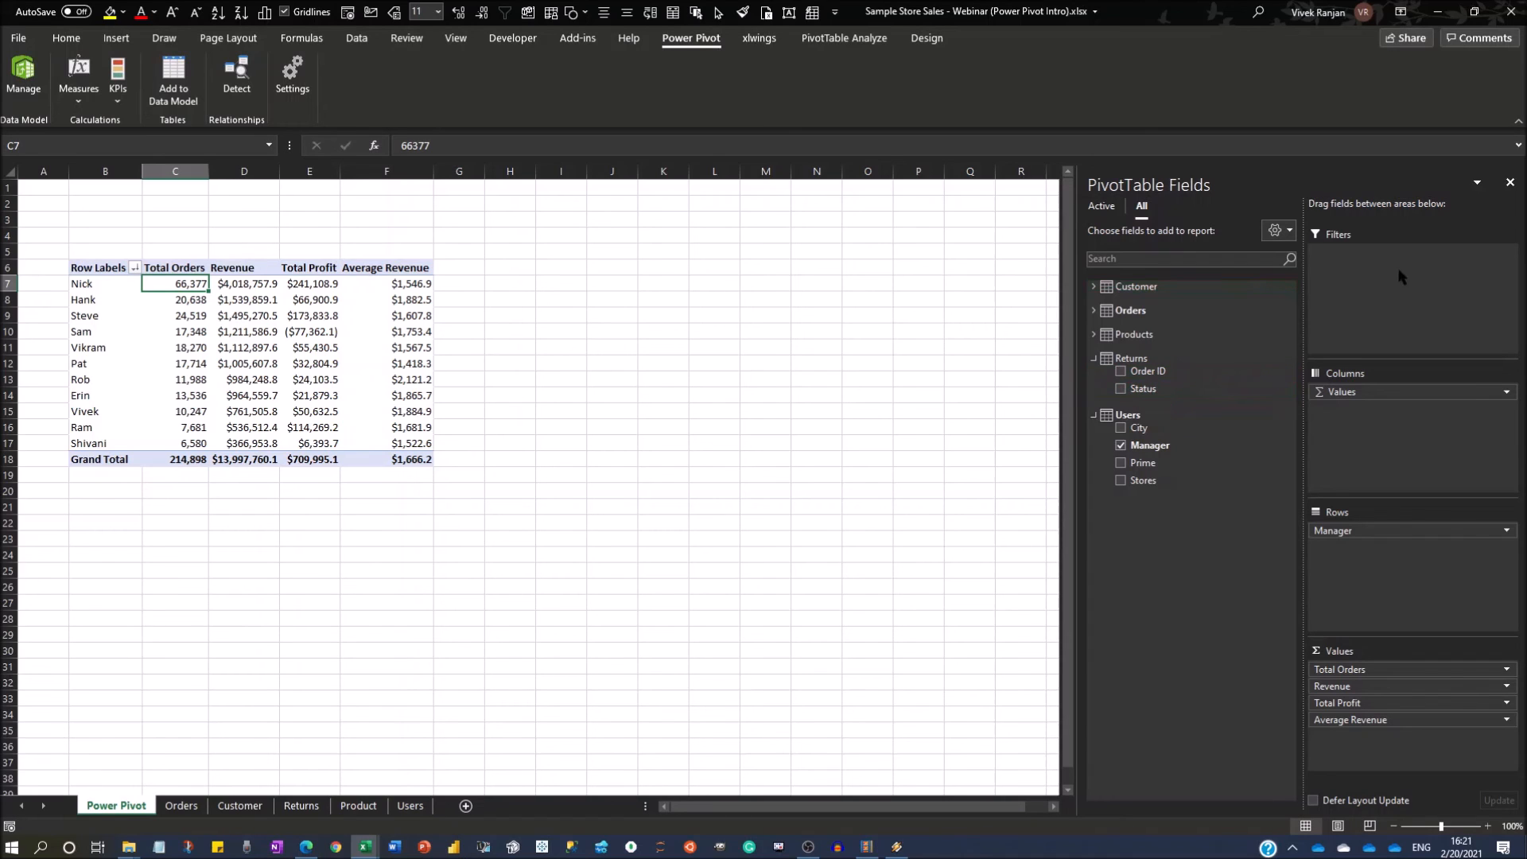
right_click(1160, 392)
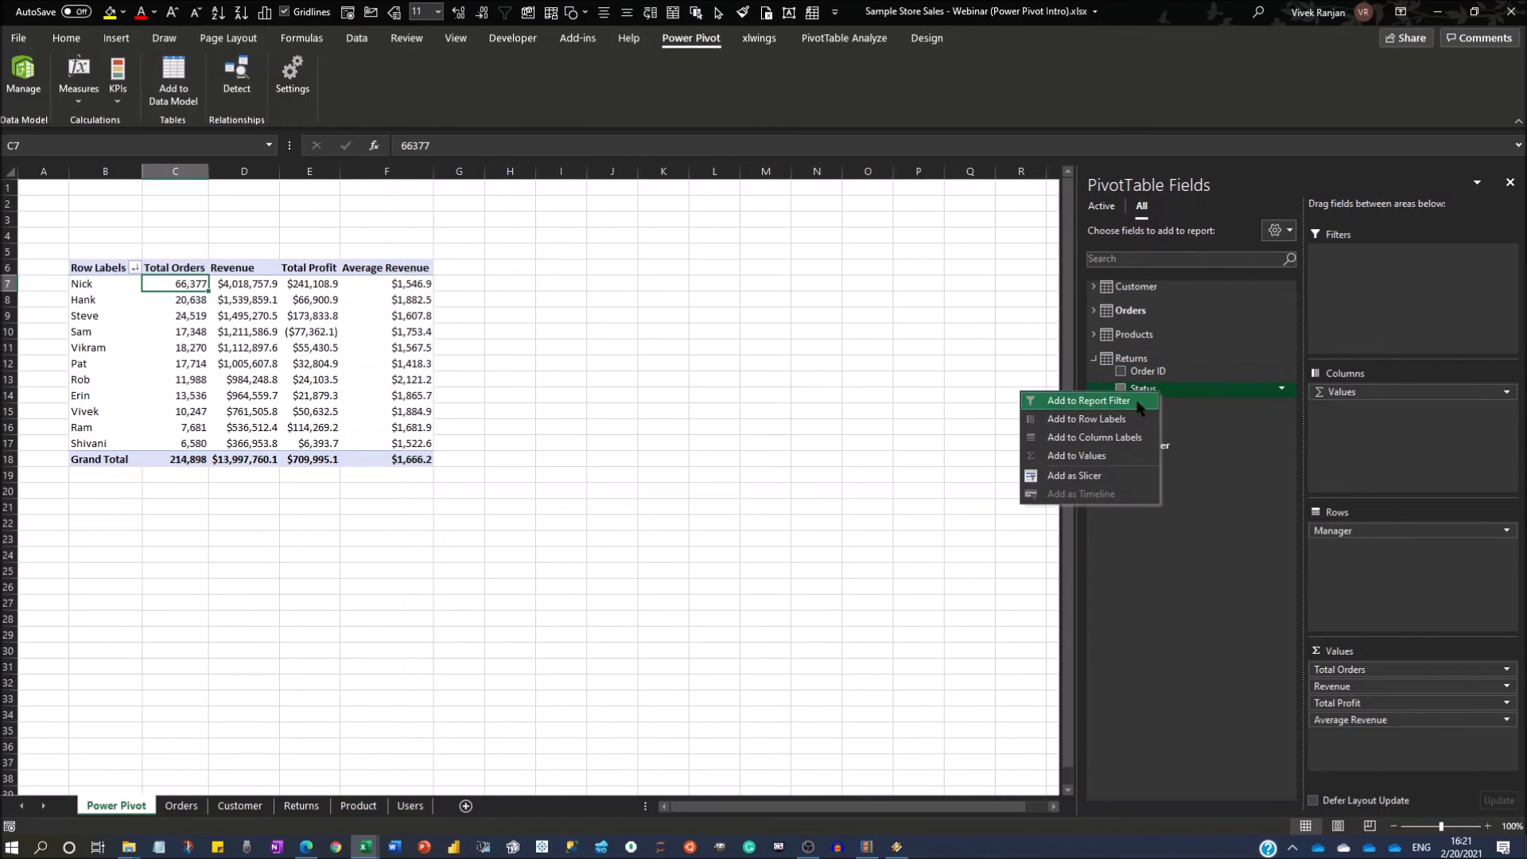
left_click(1100, 476)
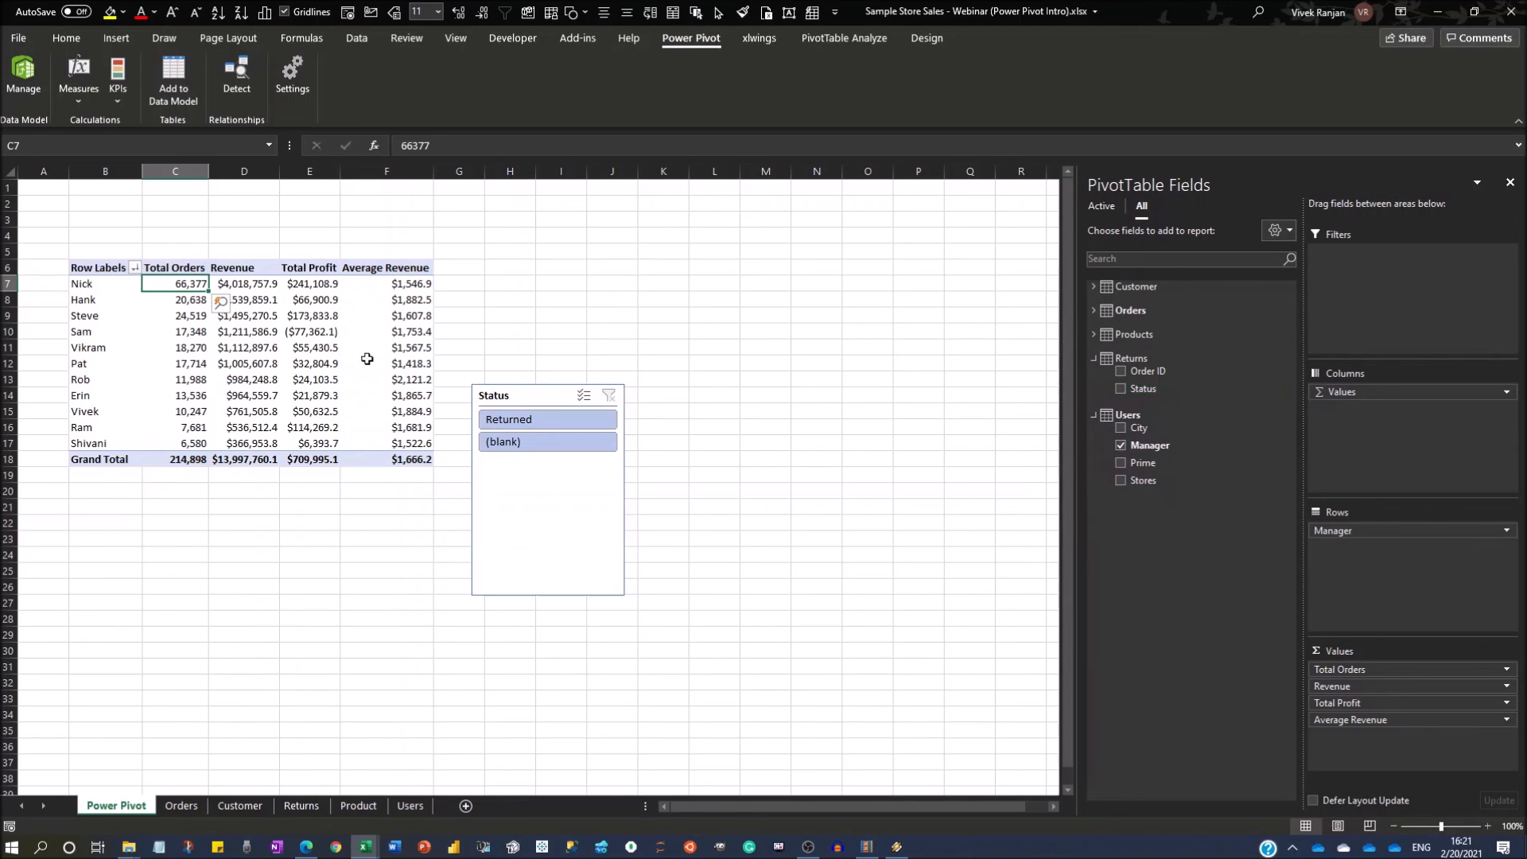
left_click_drag(504, 398, 530, 228)
left_click(817, 267)
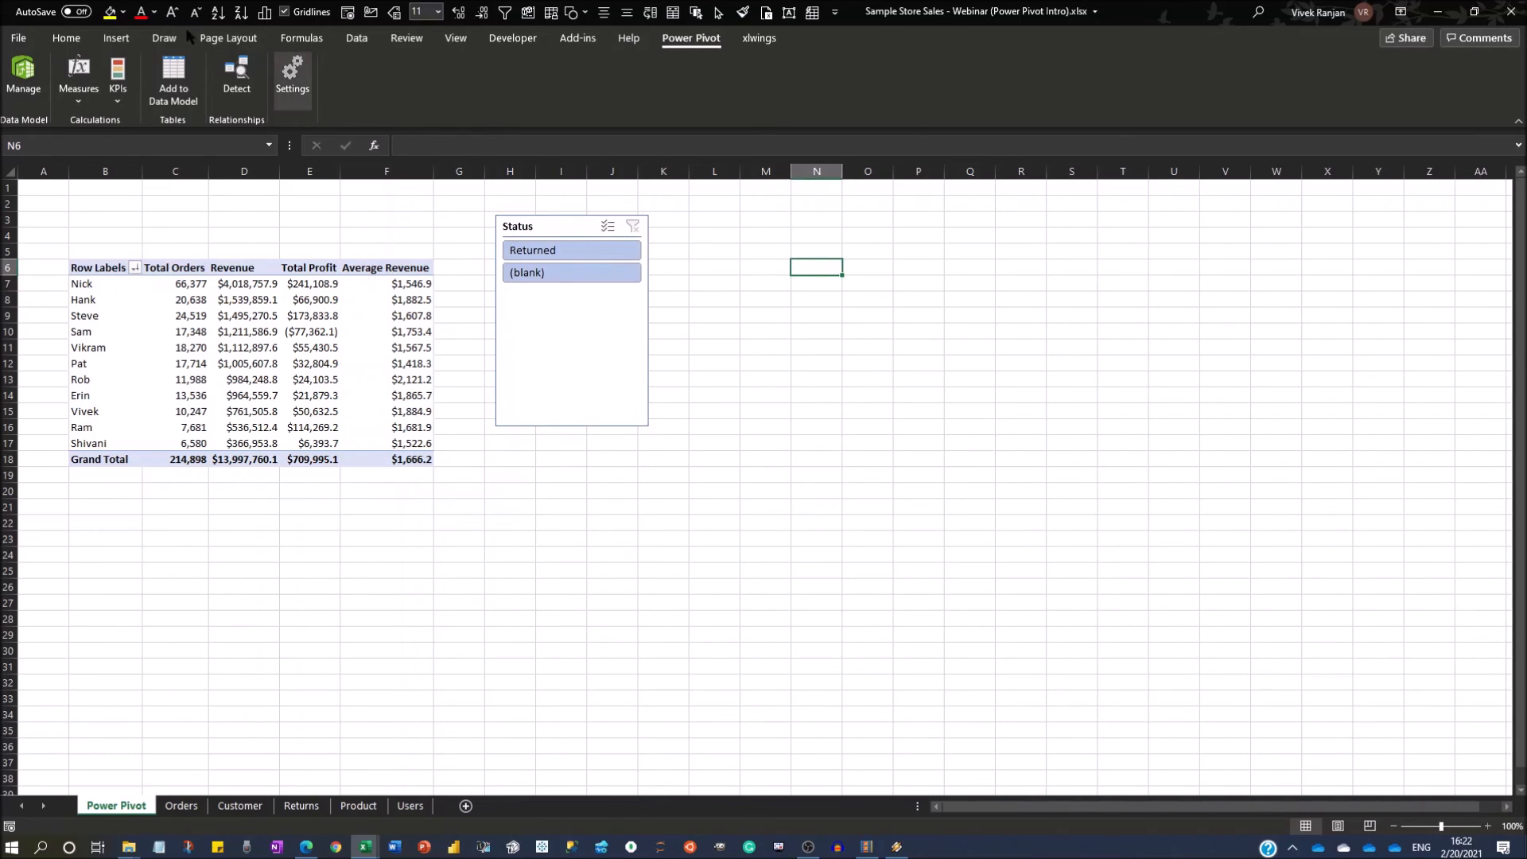
left_click(284, 11)
Arrange the Status slicer's buttons in two columns and fit it above the PivotTable at about 0.73" high by 2.15" wide.
left_click(620, 407)
left_click_drag(649, 427, 660, 301)
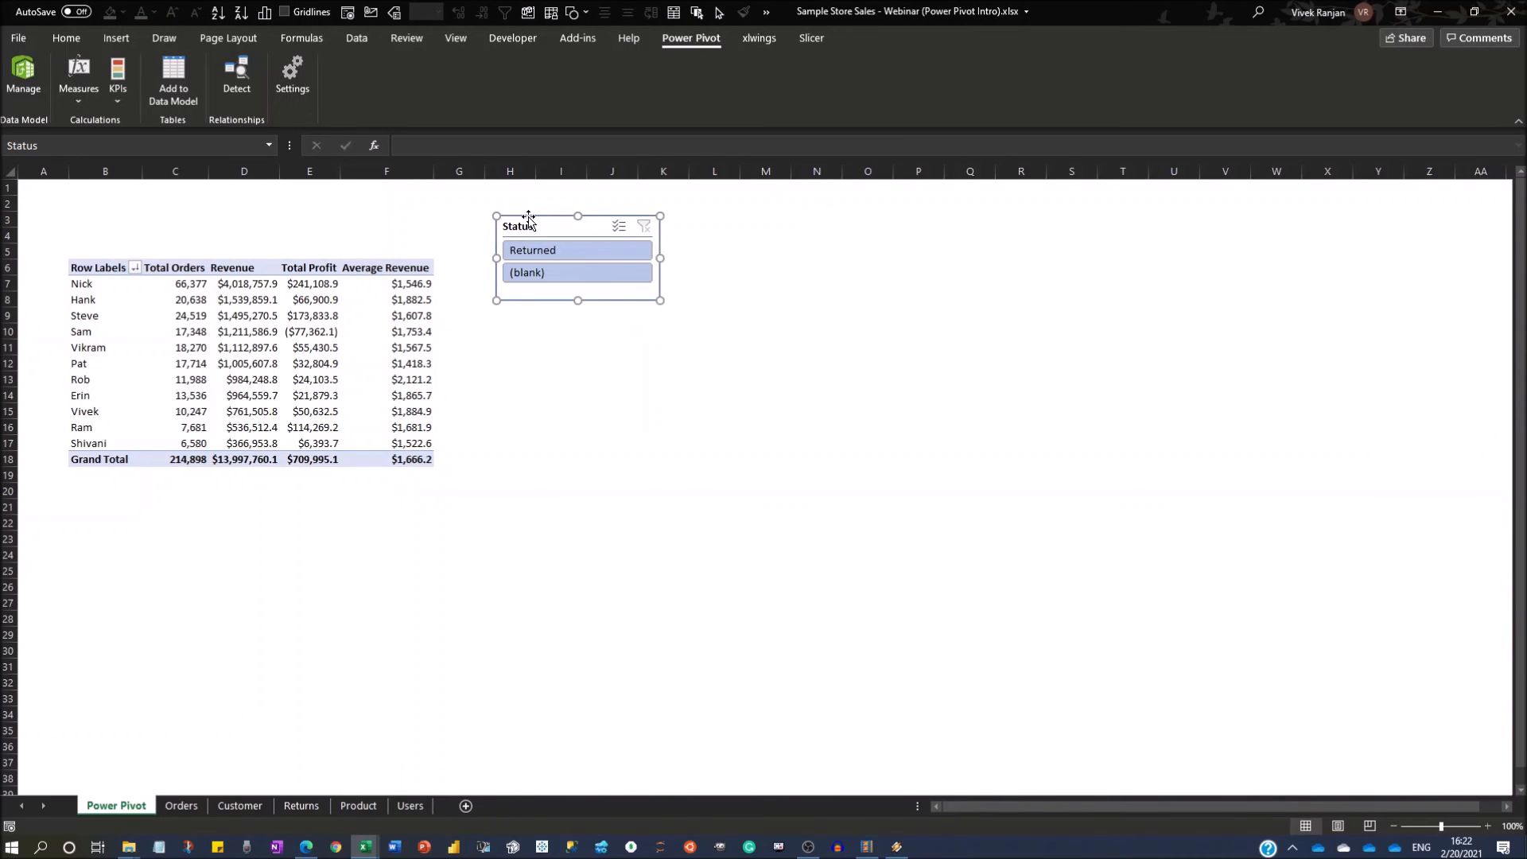
left_click(811, 37)
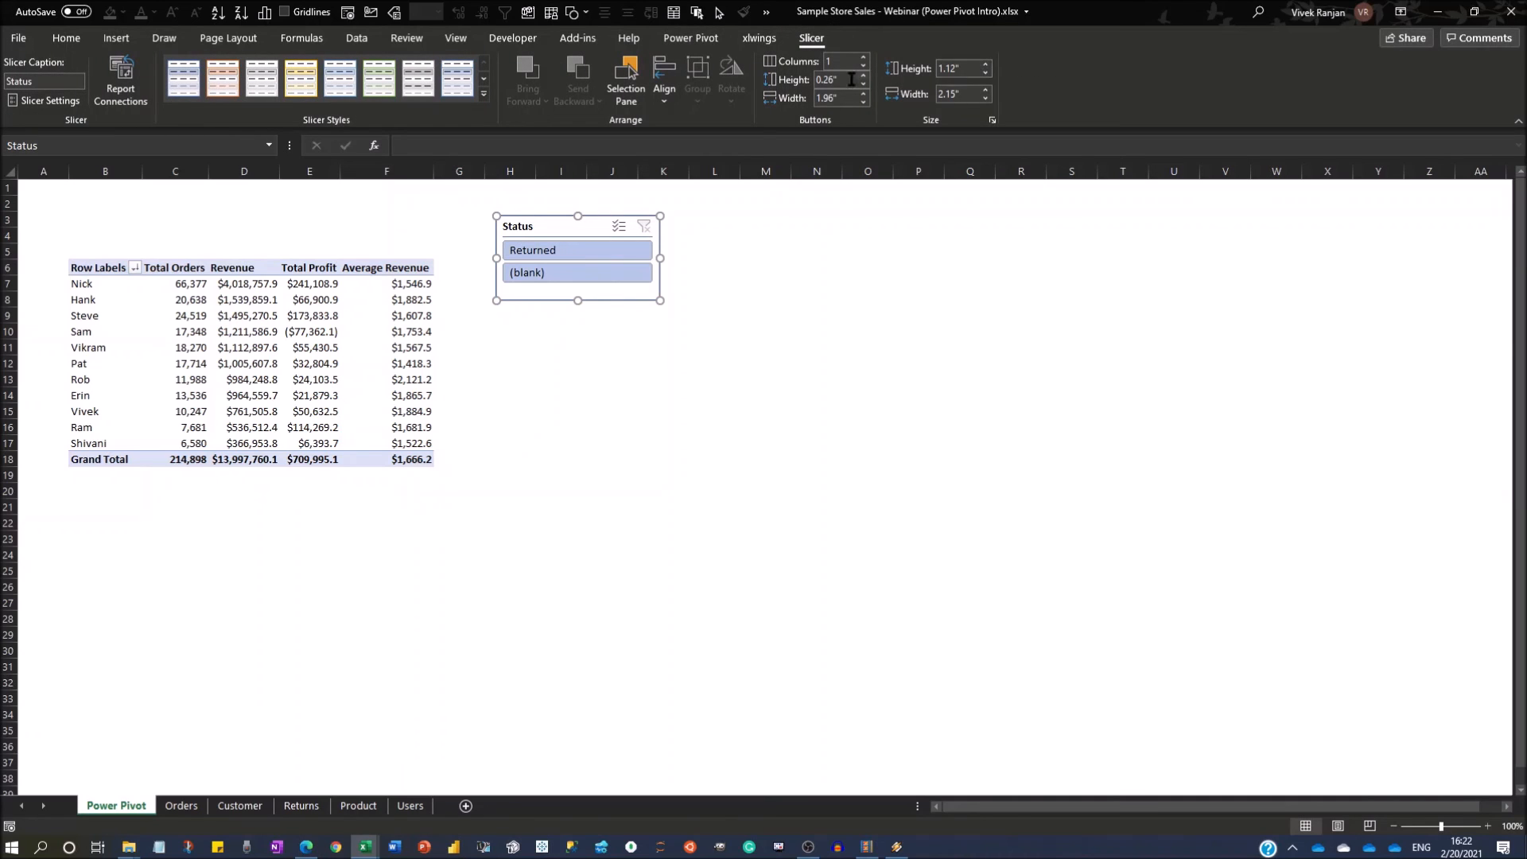
left_click(865, 59)
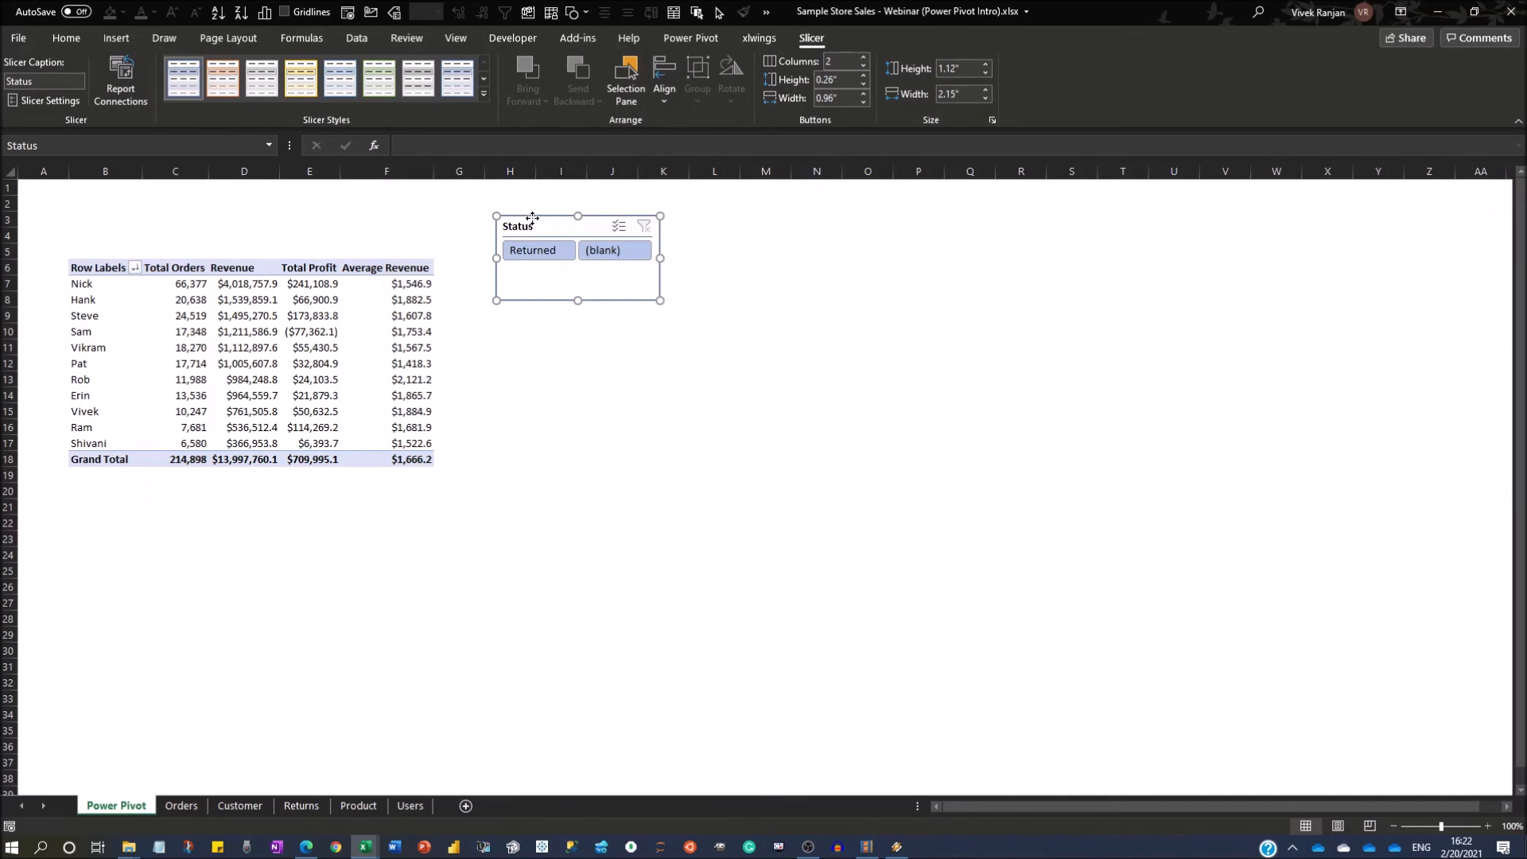
left_click_drag(531, 218, 330, 195)
left_click_drag(373, 278, 186, 205)
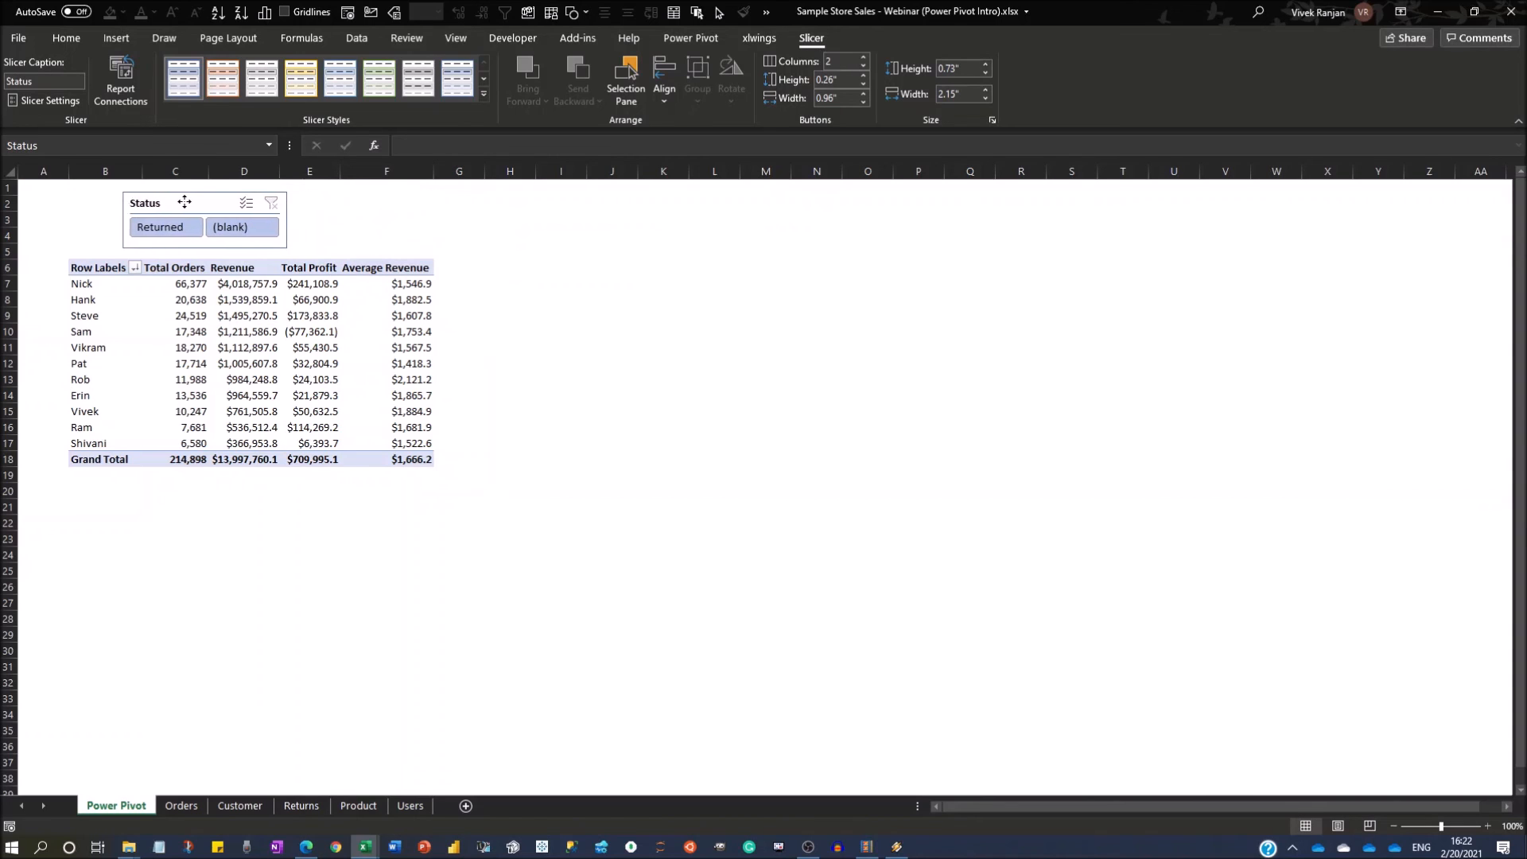
left_click(299, 204)
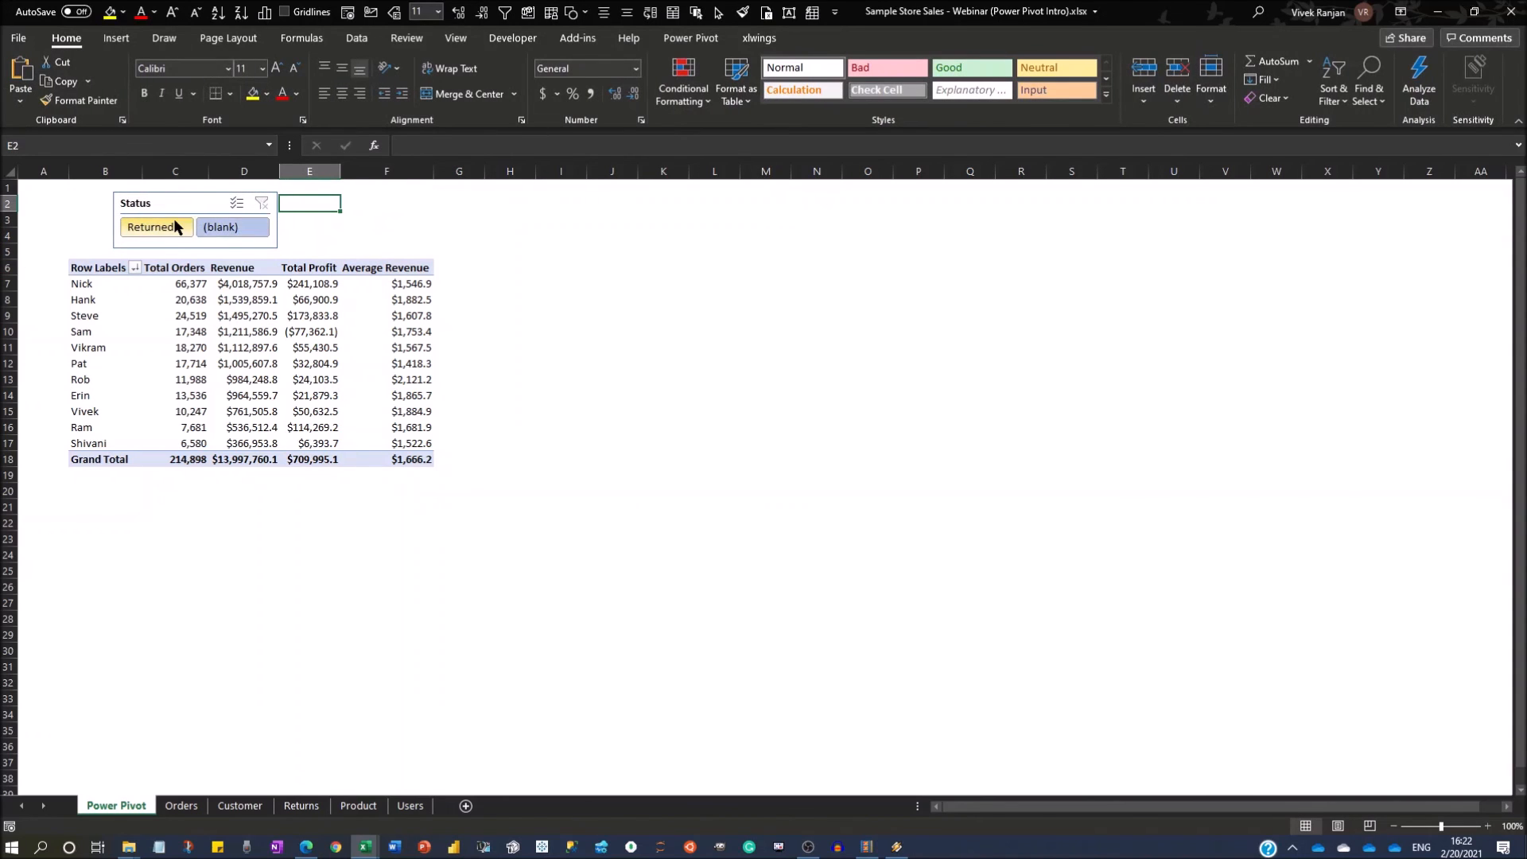
Filter the PivotTable alternately by the Returned and (blank) statuses to compare the managers' figures, ending on (blank).
left_click(151, 226)
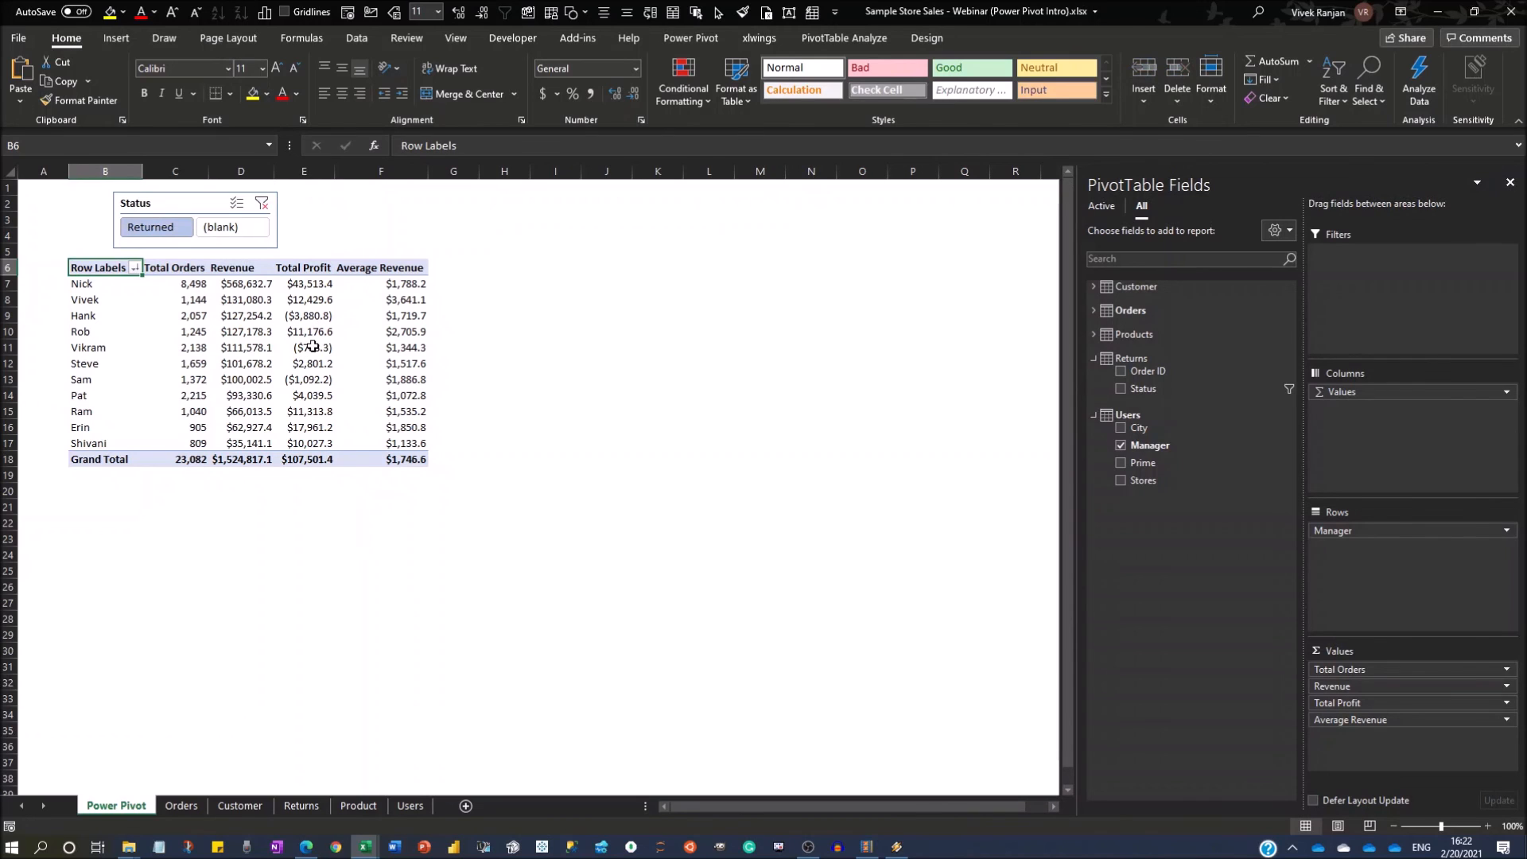
left_click(226, 233)
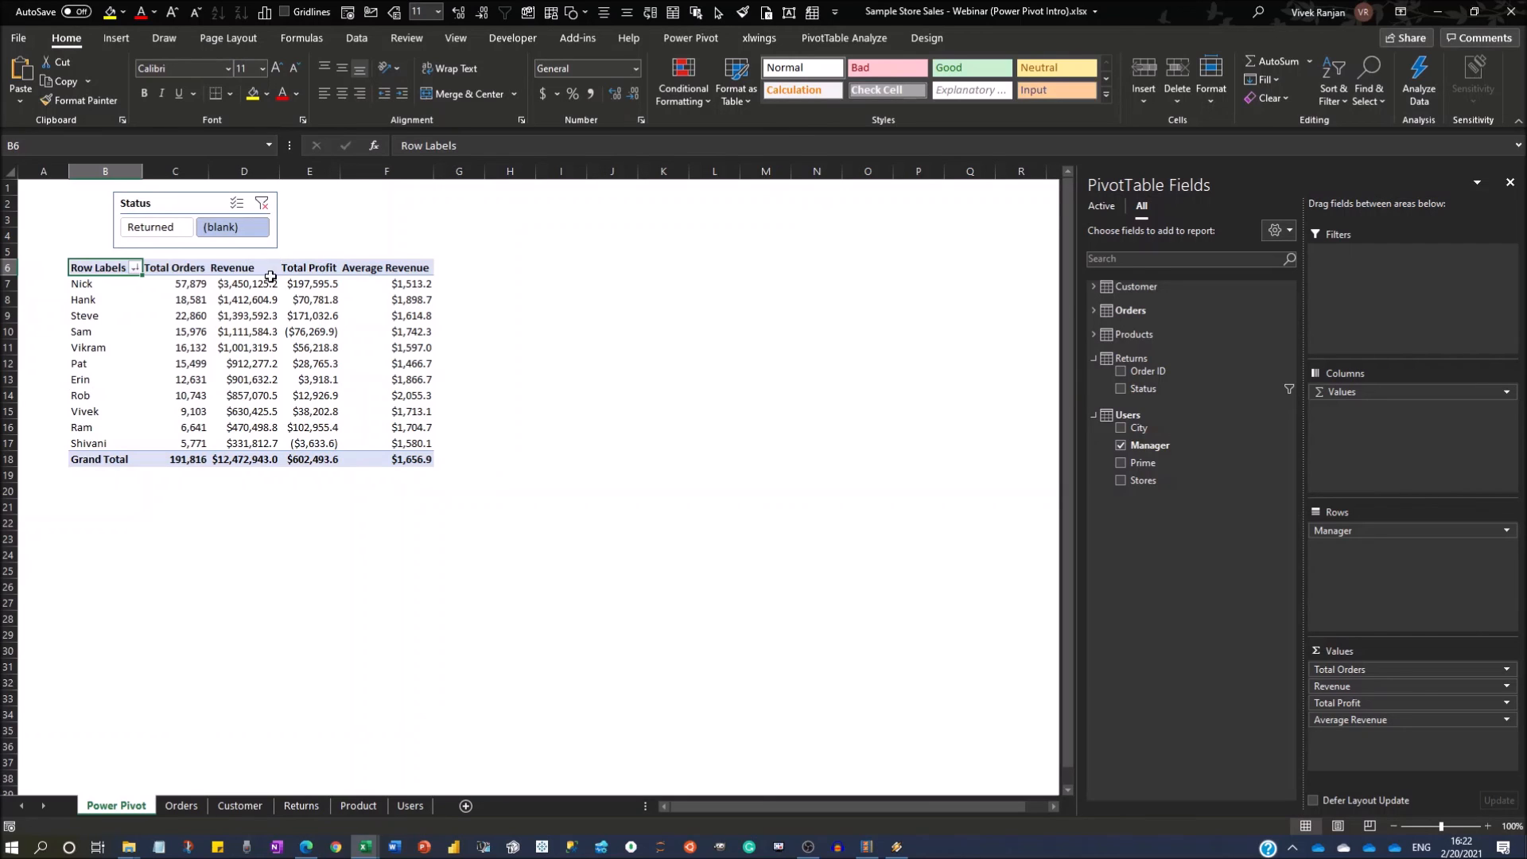
left_click(180, 230)
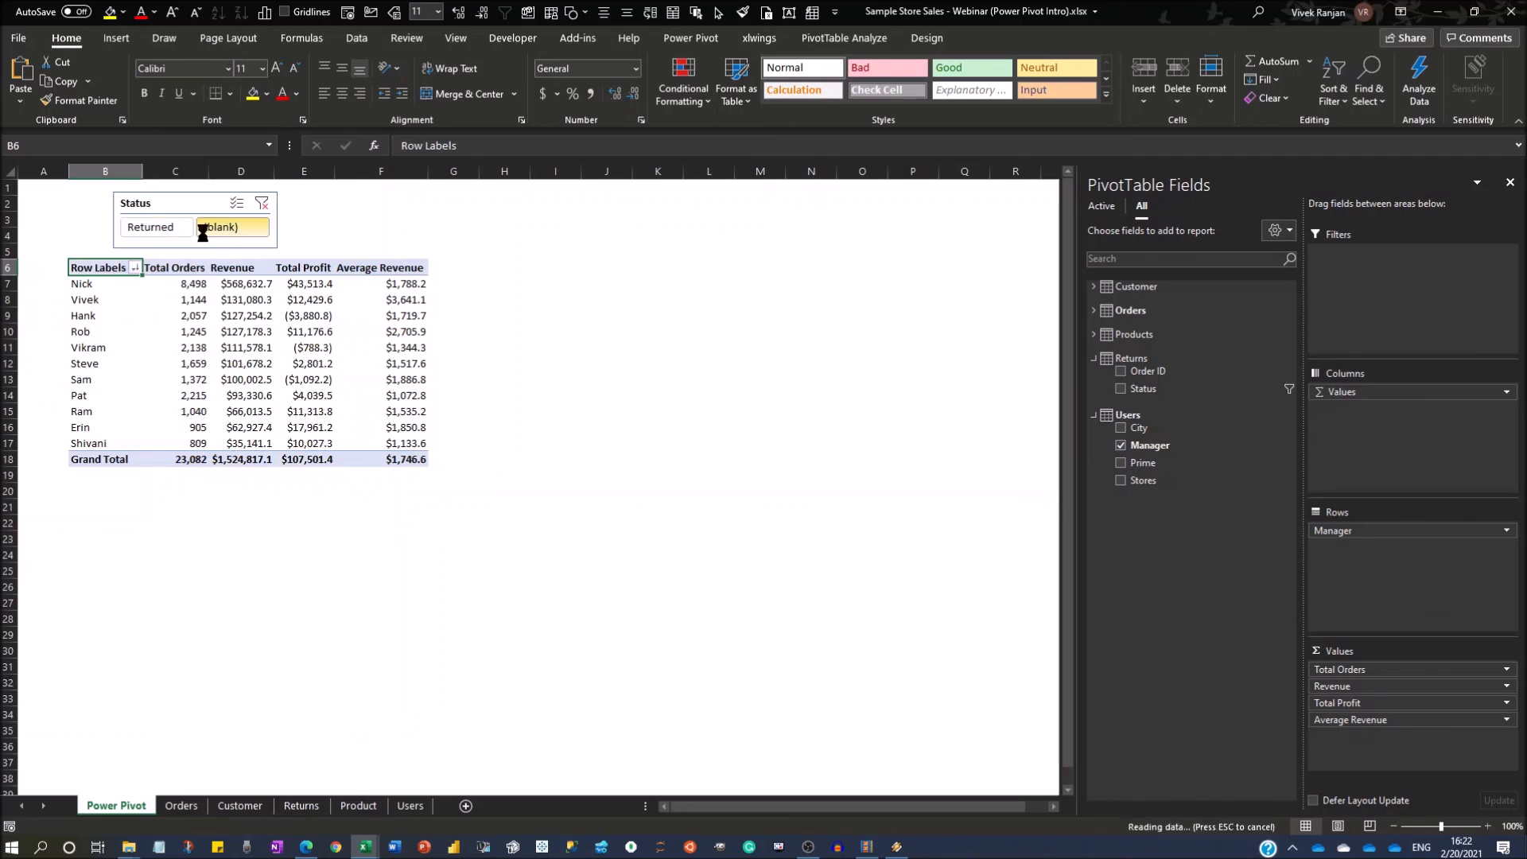
left_click(221, 234)
left_click(230, 232)
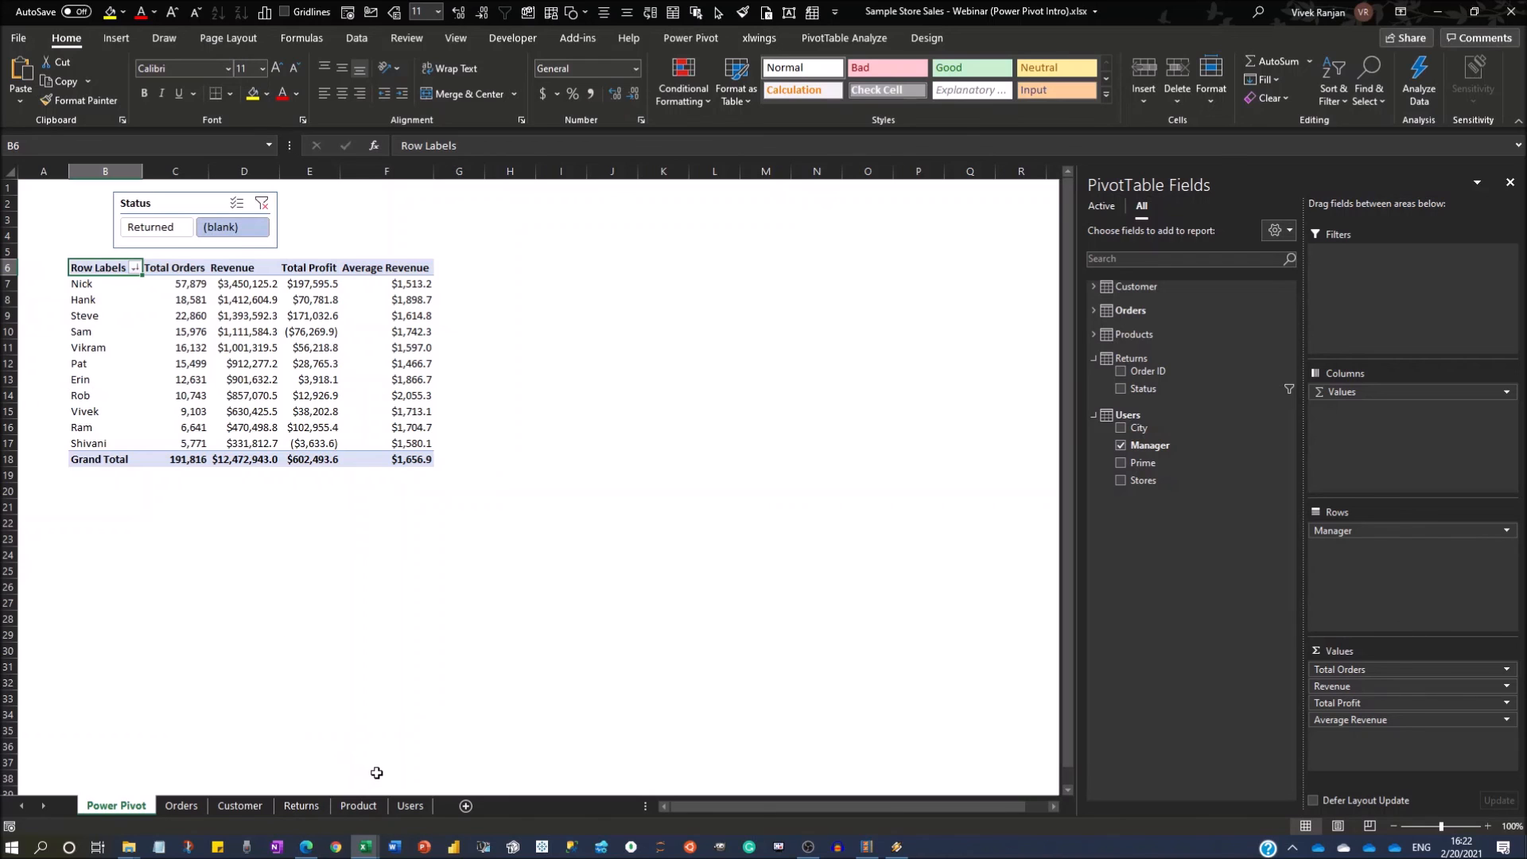
Switch to the Power Pivot window and examine the table relationships in the diagram.
key("alt+Tab")
key("alt+Tab")
key("alt+Tab")
left_click(940, 67)
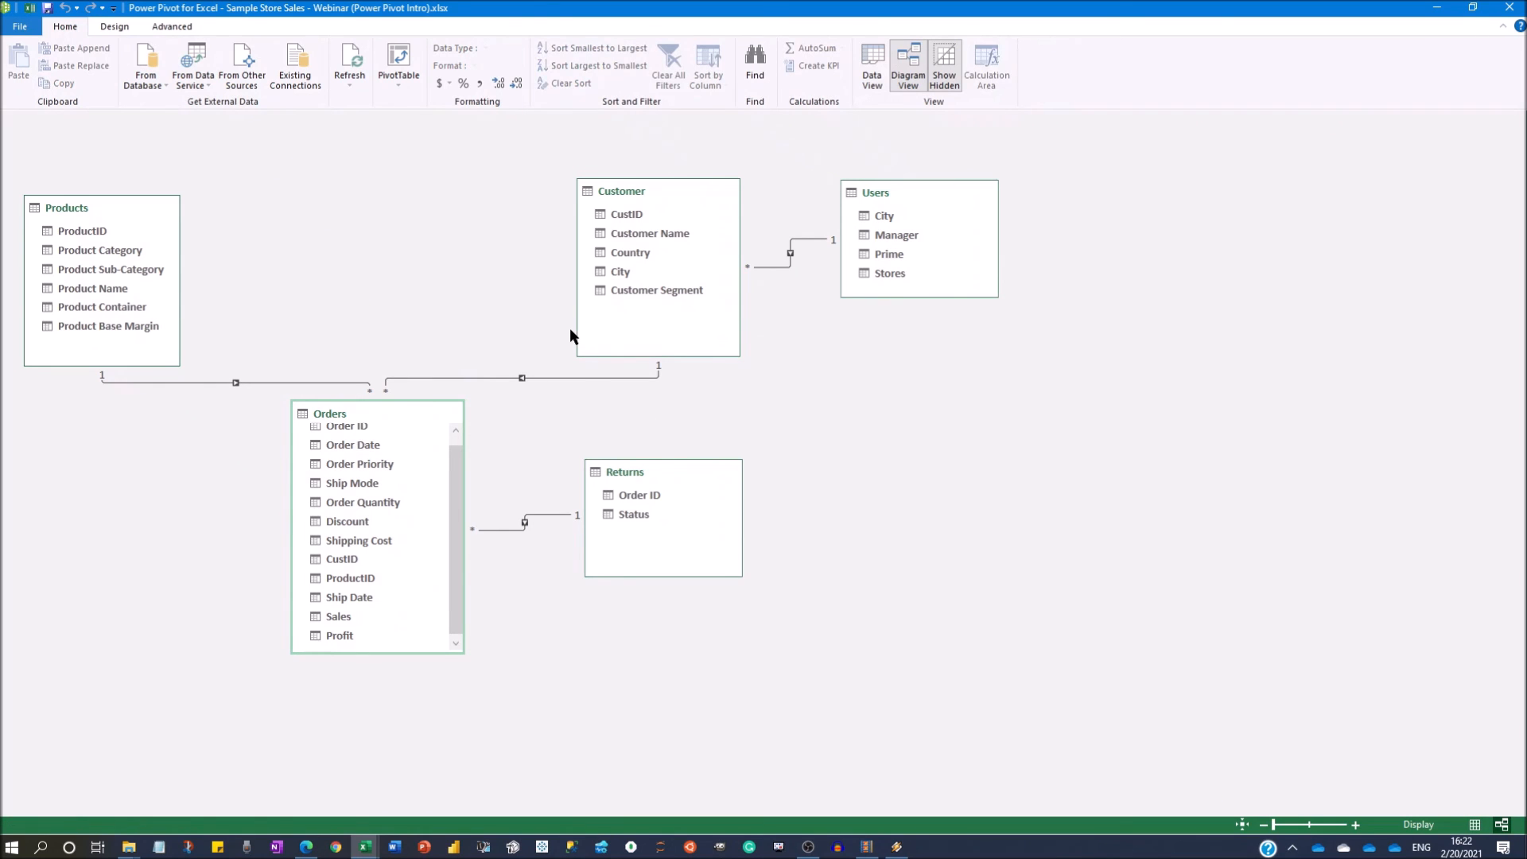
Return to the Excel workbook, review the Orders, Customer, Returns, Product and Users sheets, and check the Users table's name and design options.
key("alt+Tab")
left_click(182, 805)
left_click(239, 805)
left_click(302, 805)
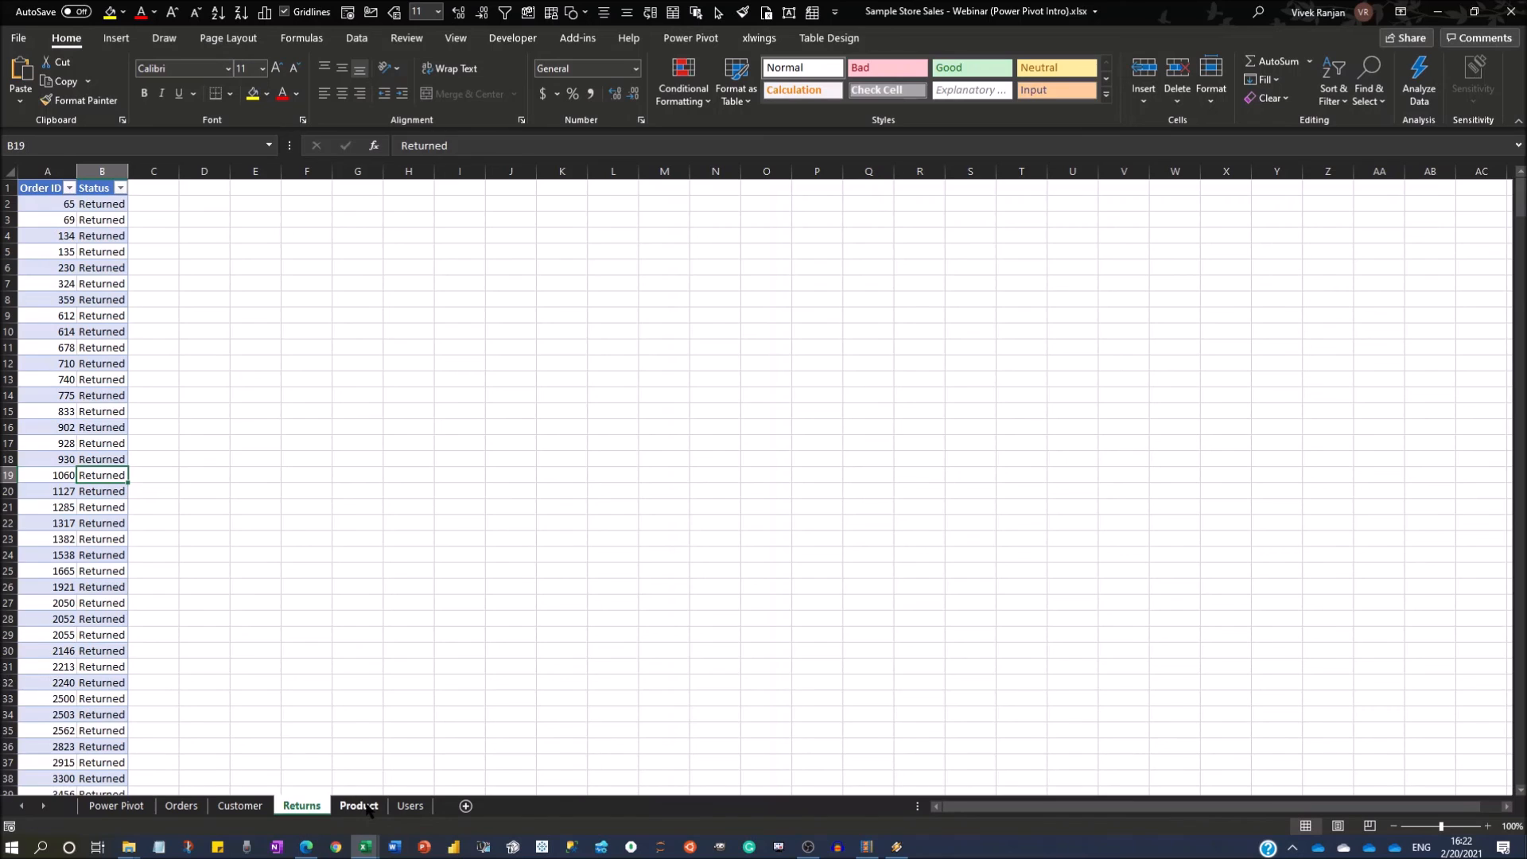
left_click(358, 806)
left_click(409, 806)
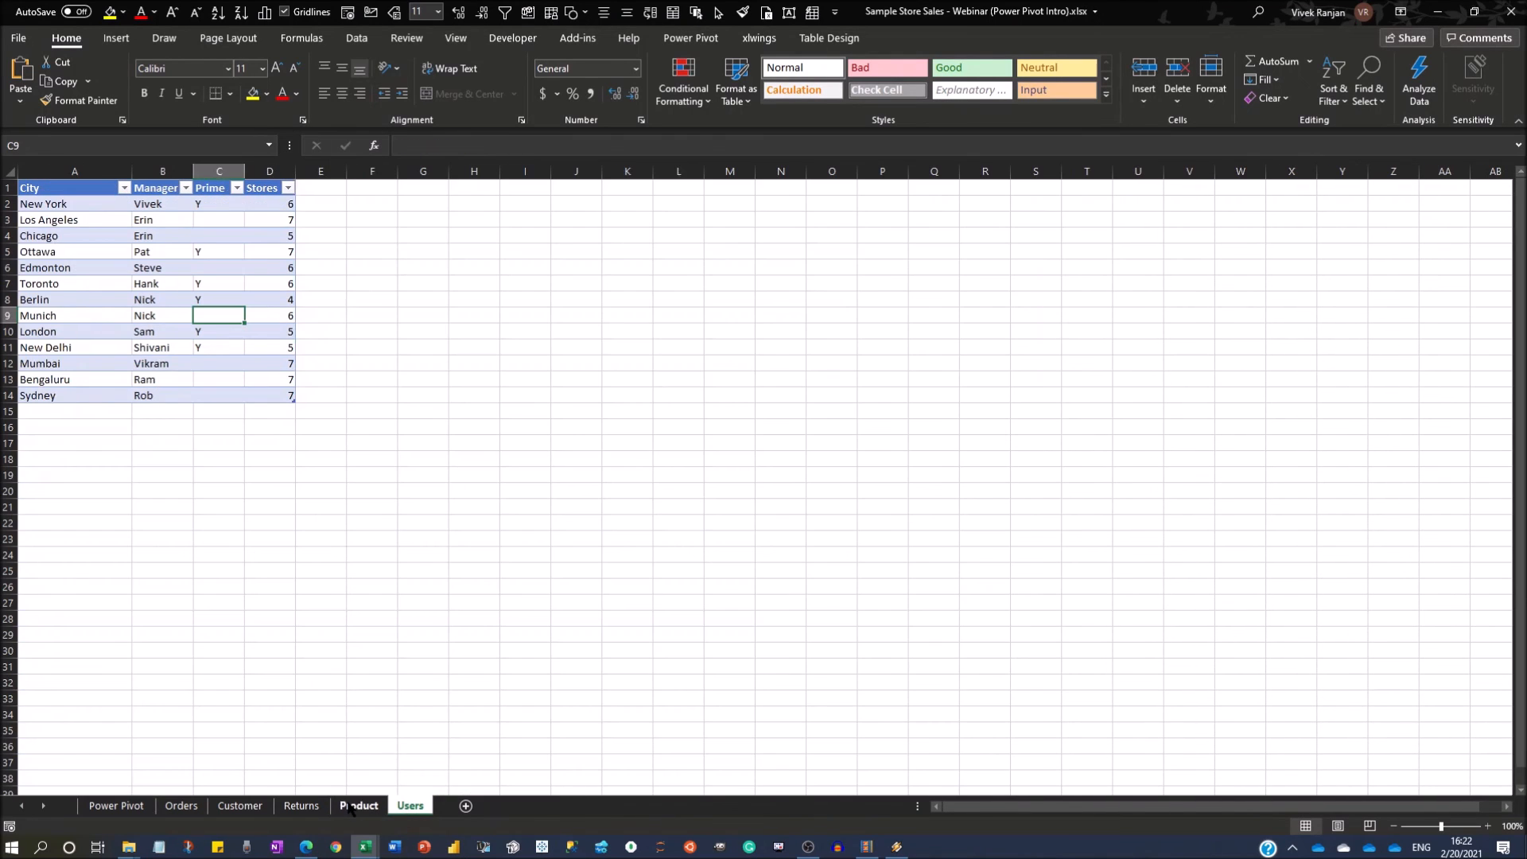
left_click(116, 223)
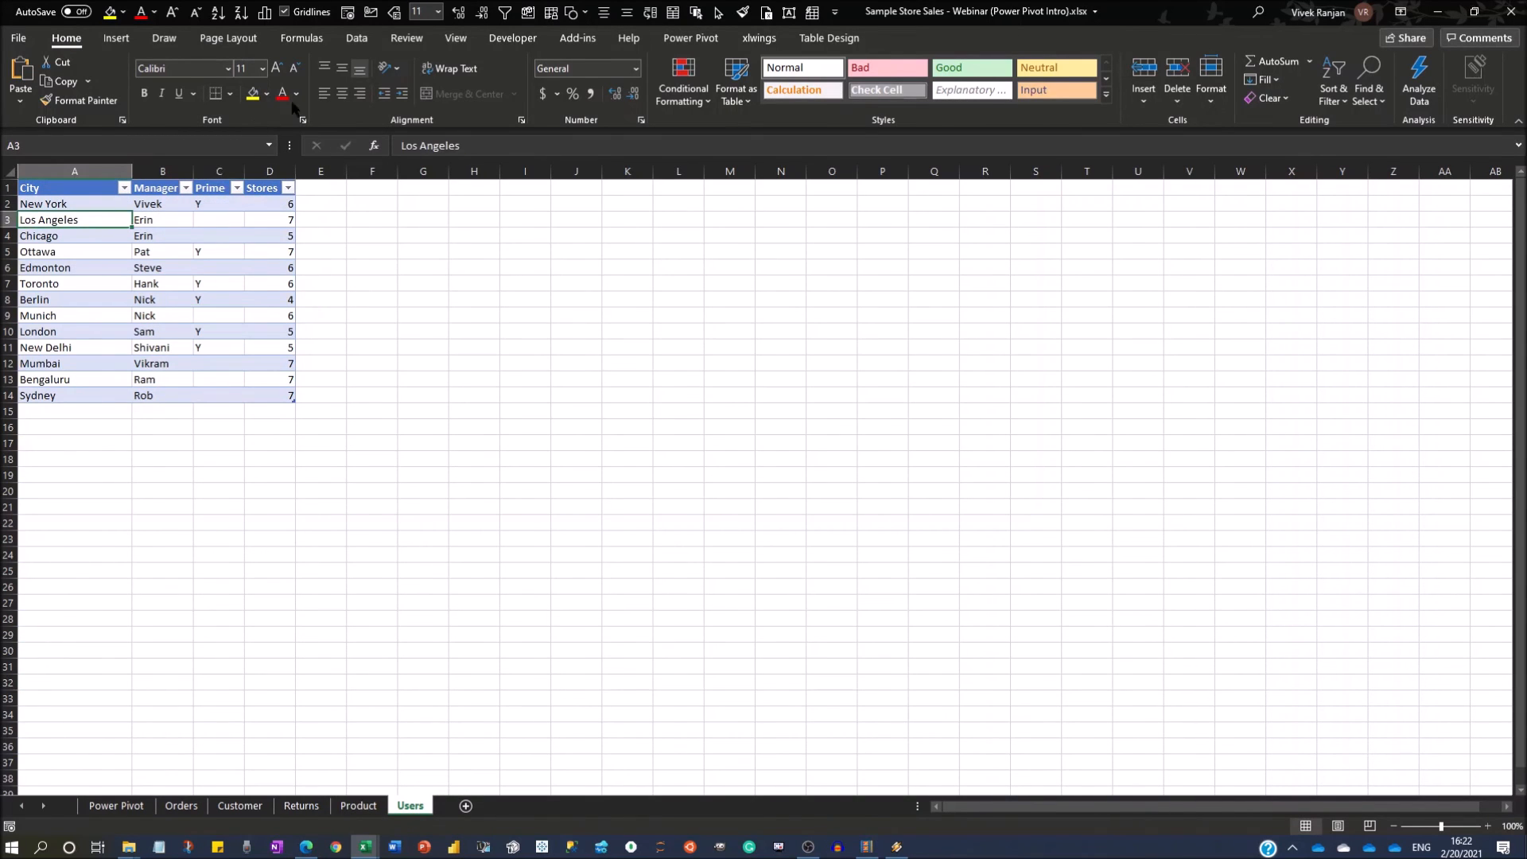
left_click(828, 38)
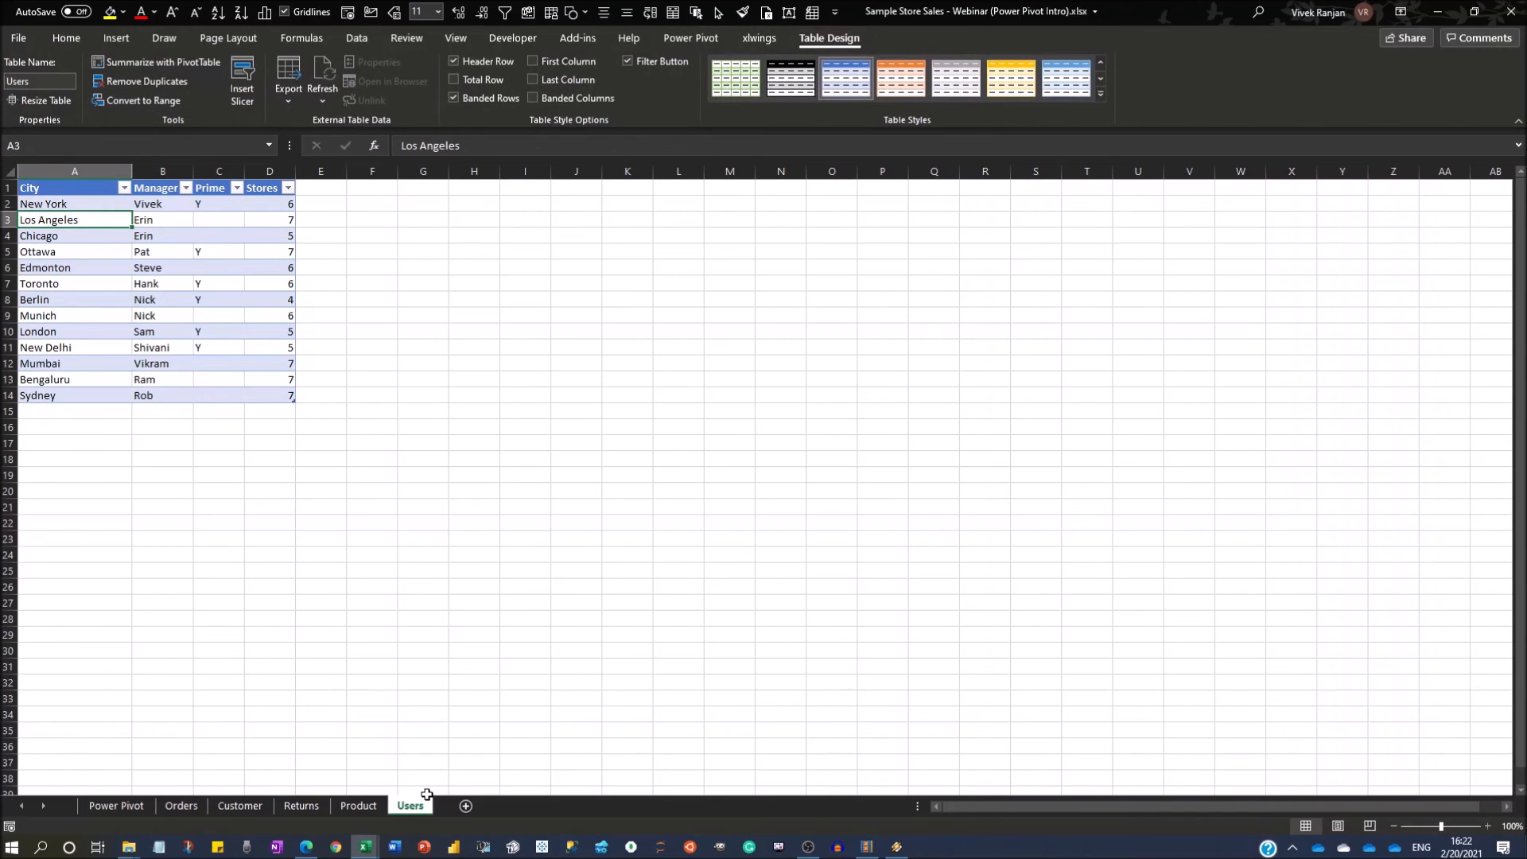
Switch to the Power Pivot window to review the data model diagram once more and return to the Excel workbook.
left_click(365, 847)
left_click(239, 724)
key("alt")
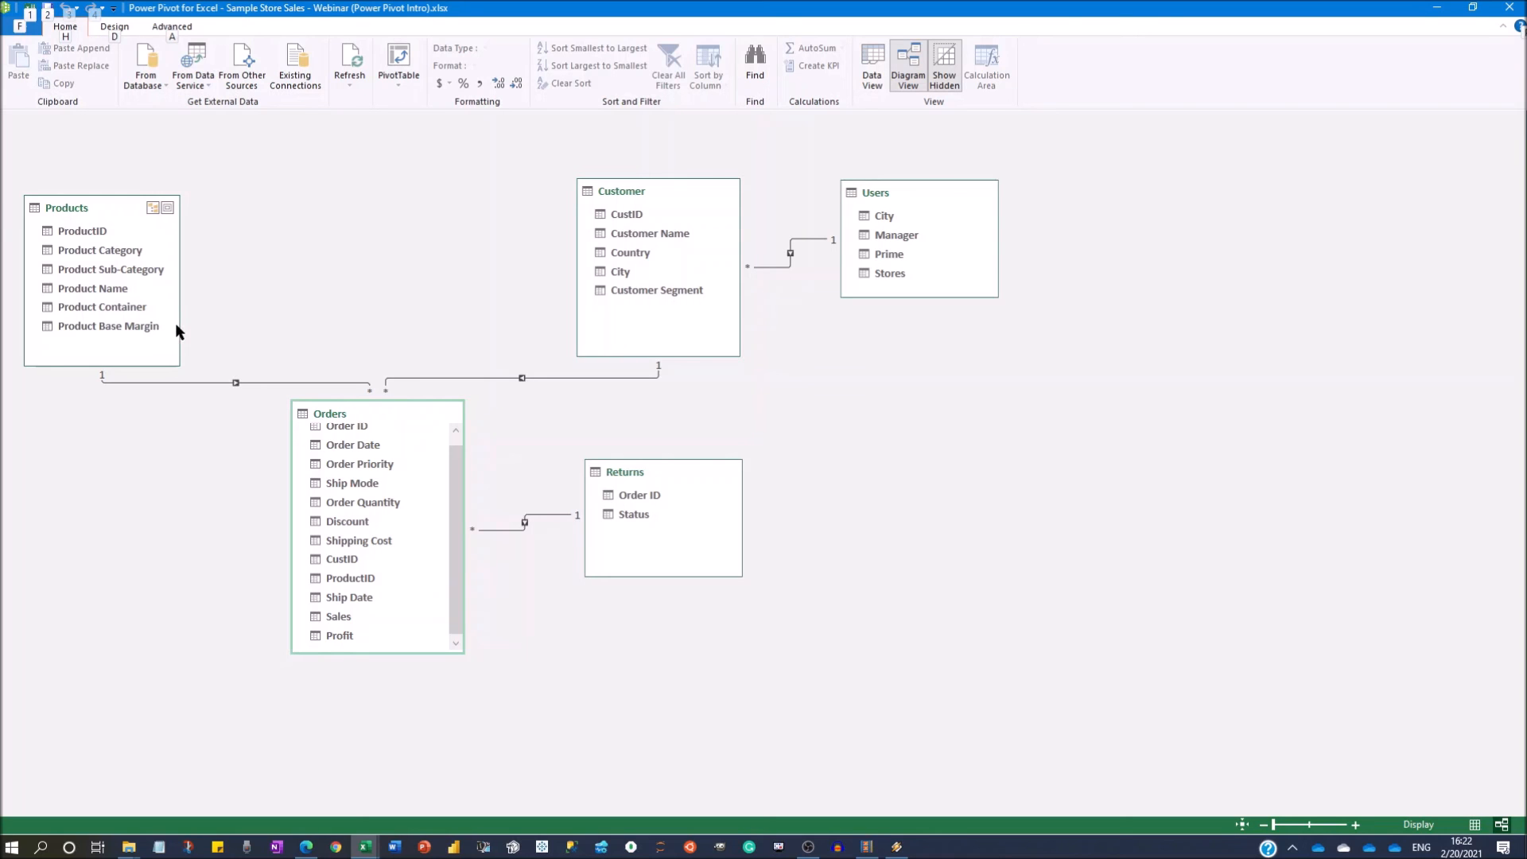
key("1")
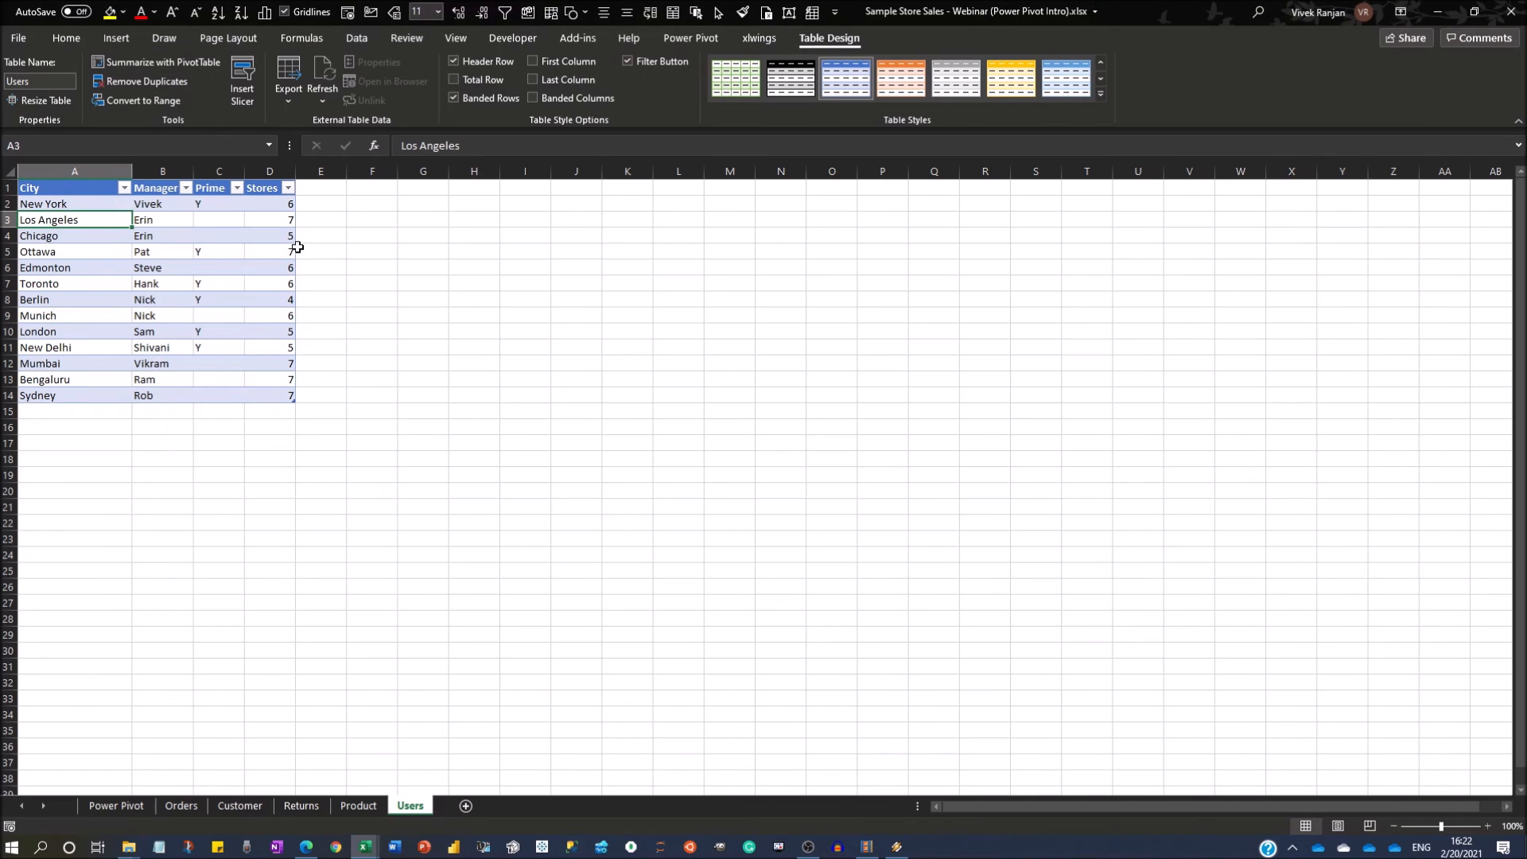
Return to the Power Pivot sheet and clear the Status slicer's filter.
left_click(652, 39)
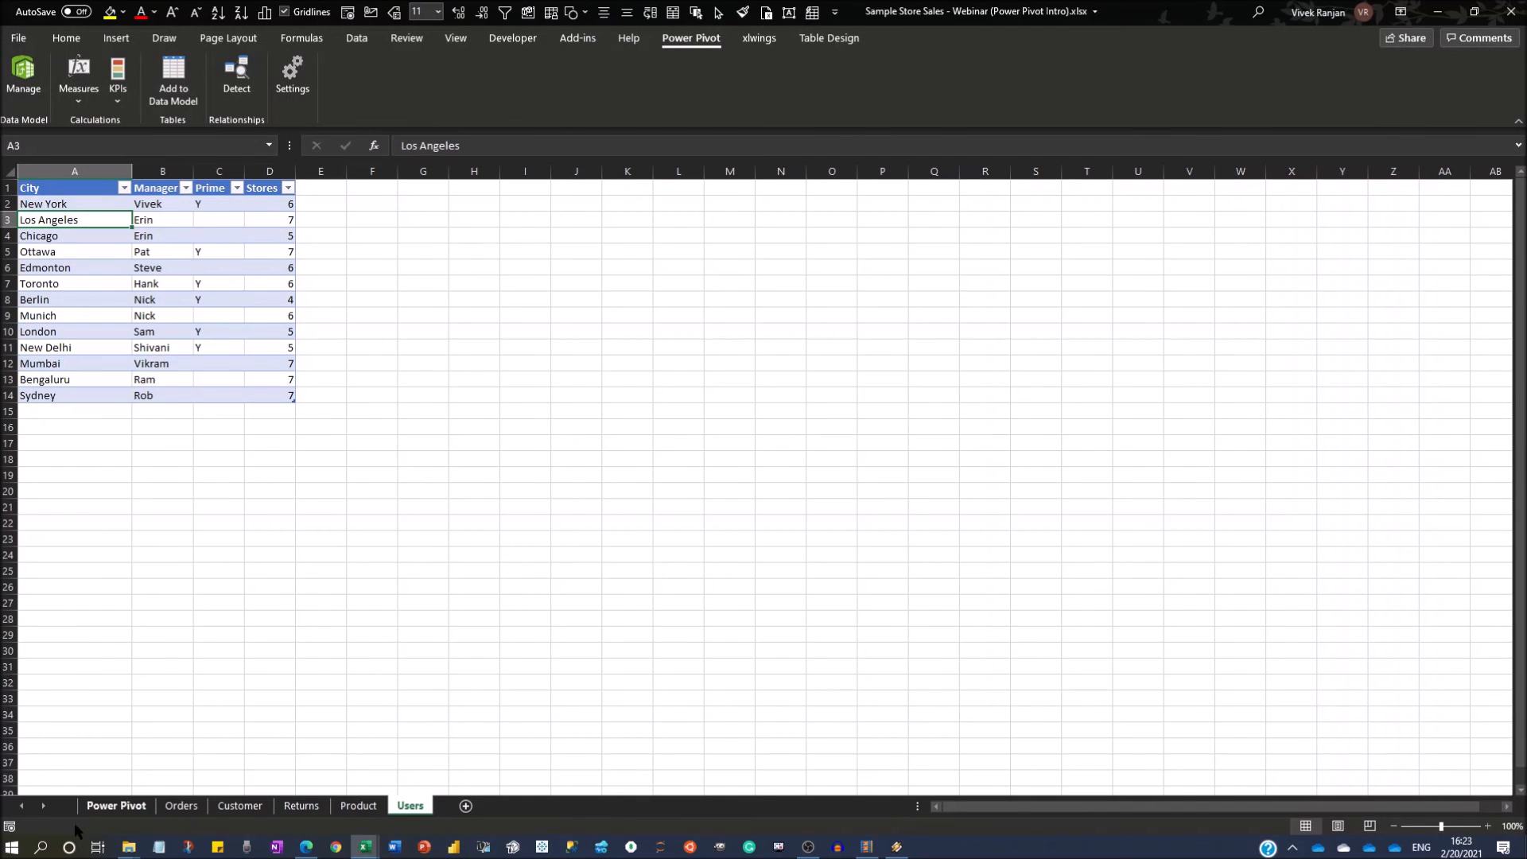
left_click(116, 805)
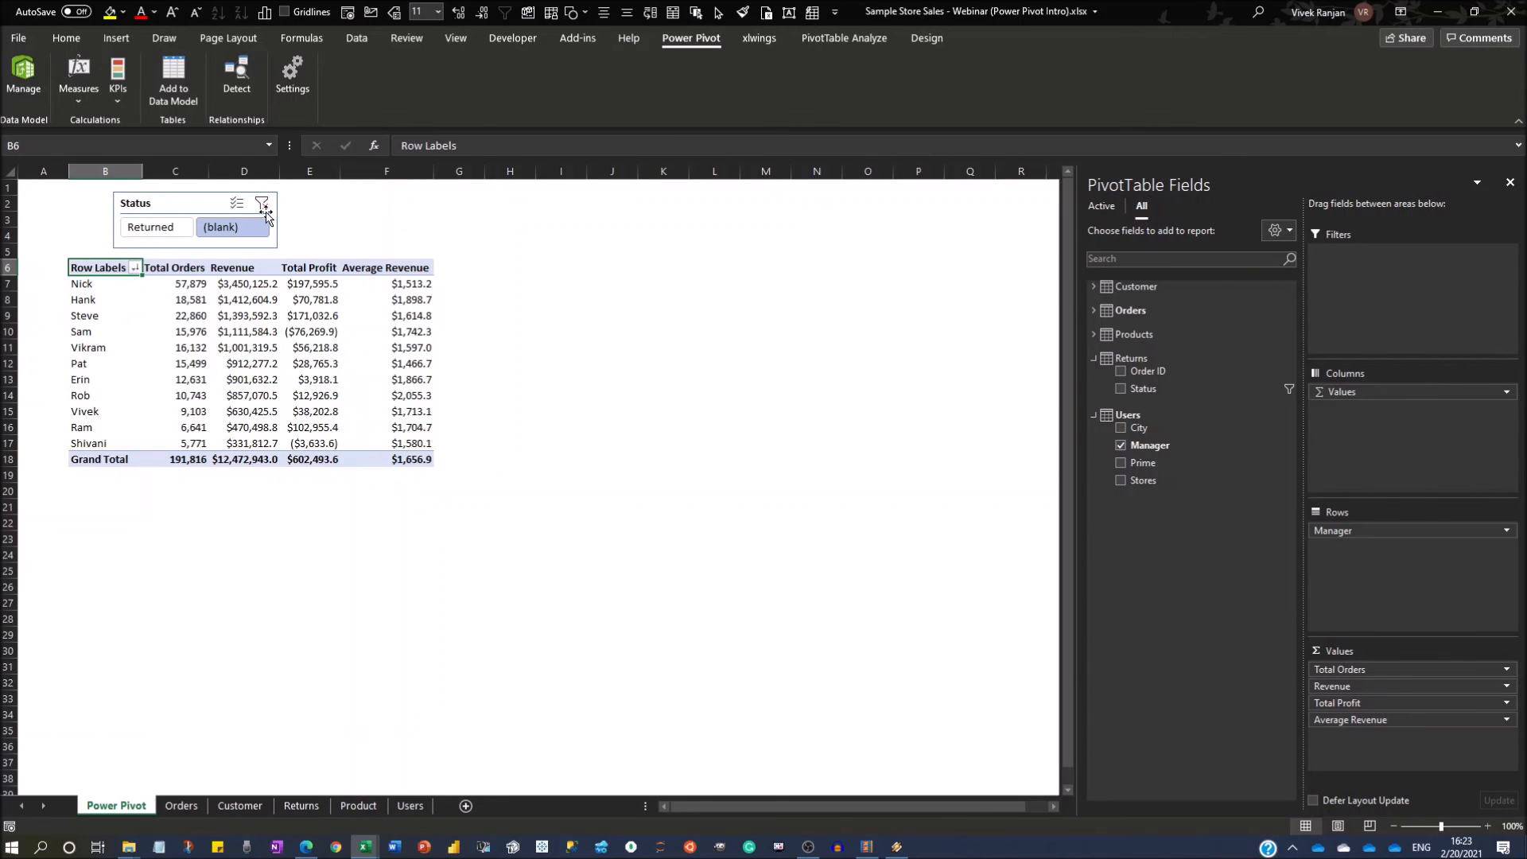
left_click(263, 205)
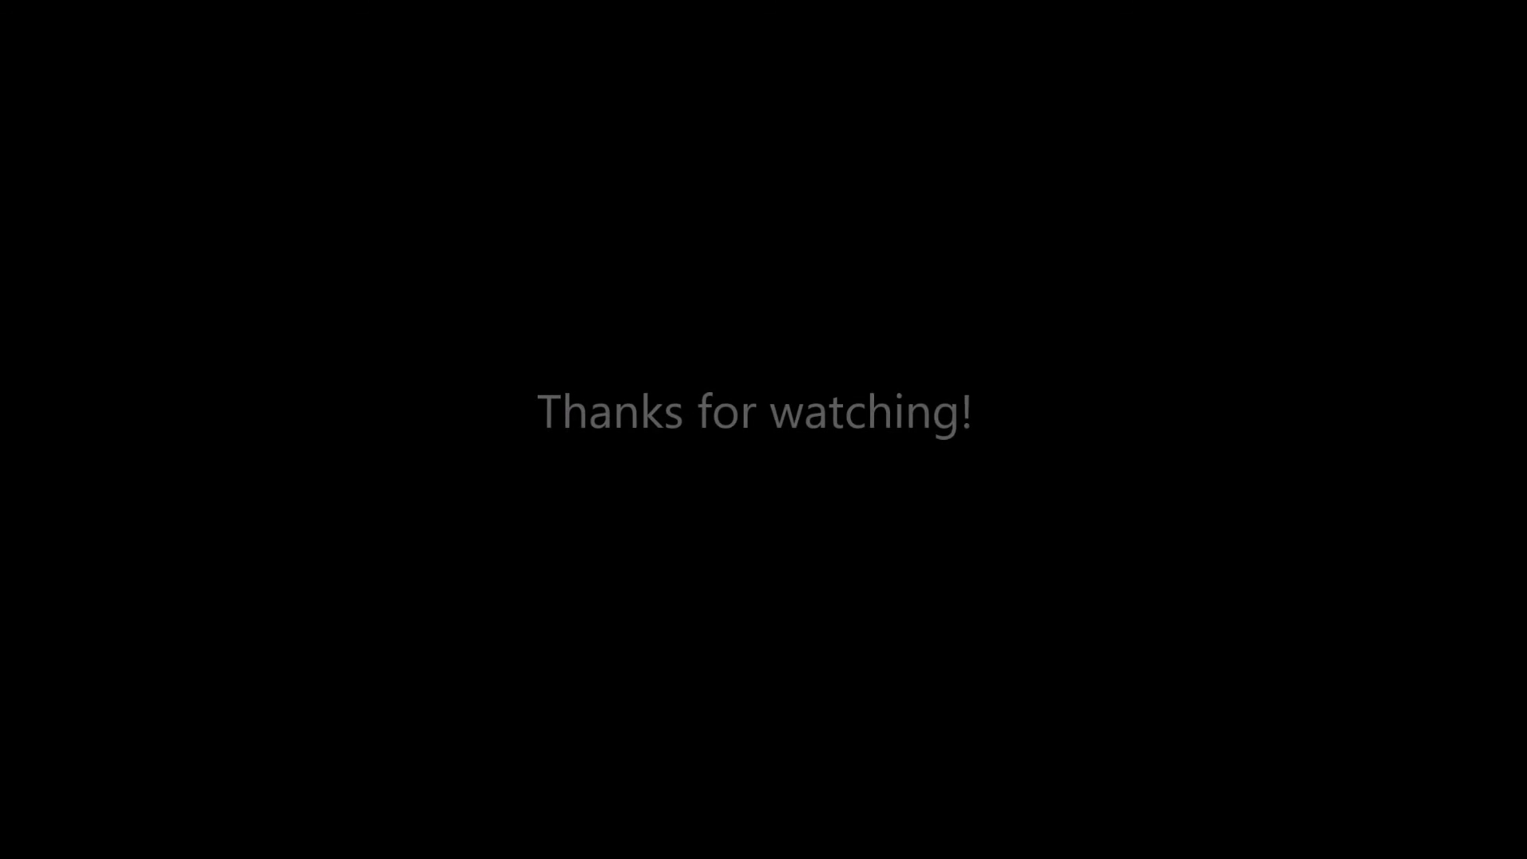